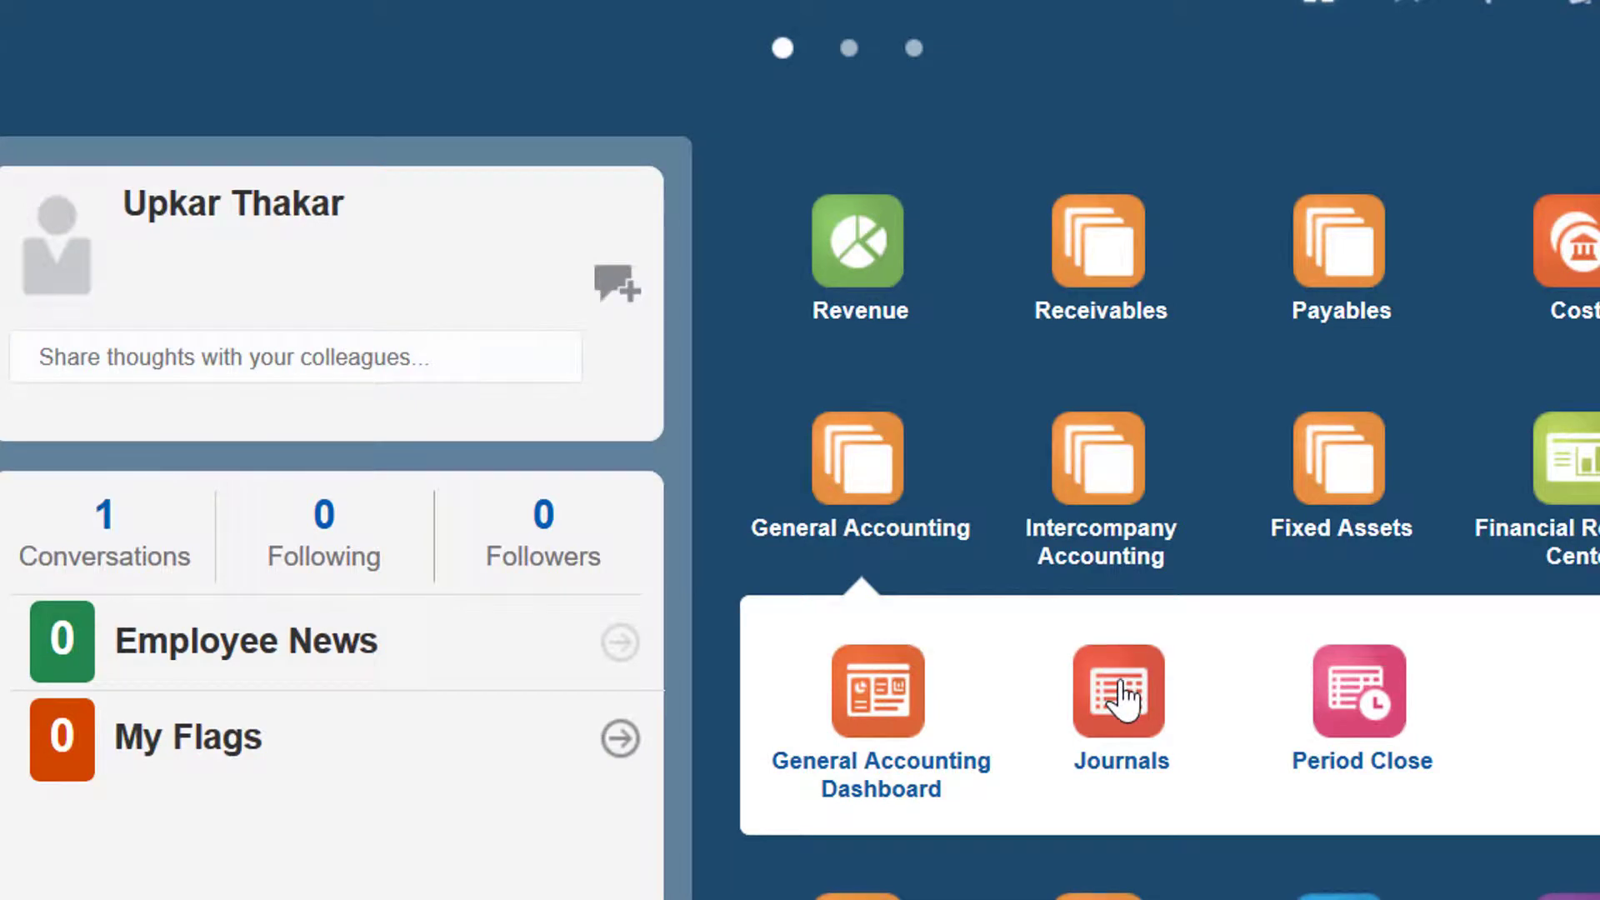
Step: From the Journals work area, open the Create Journal in Spreadsheet file JournalEntry.xlsx in Microsoft Excel and enable editing
left_click(1122, 679)
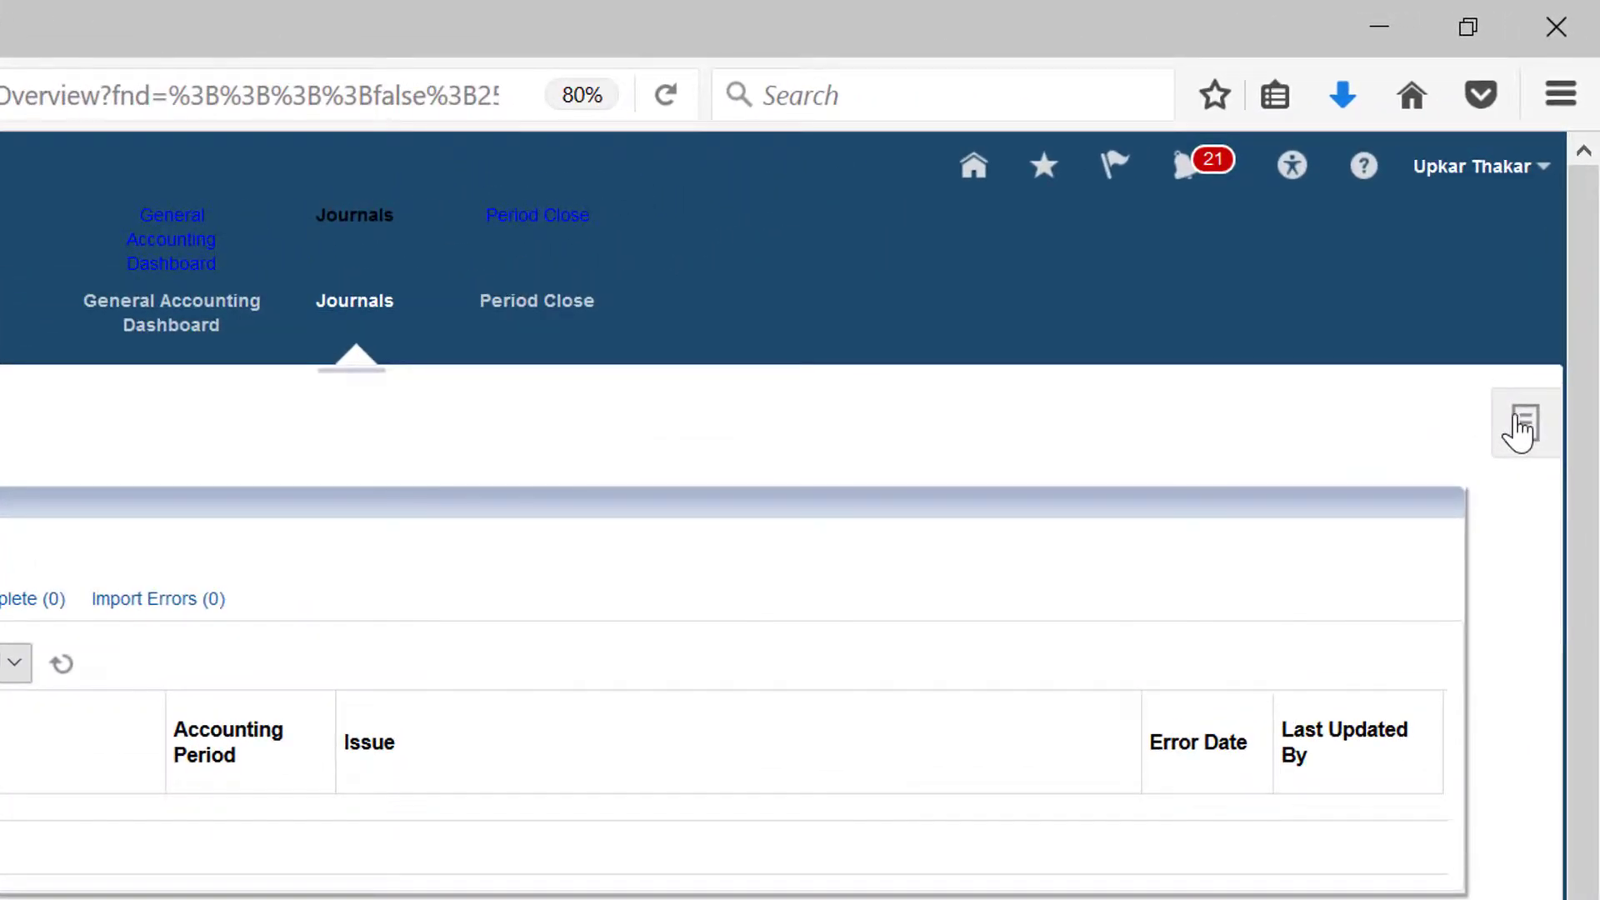
left_click(1522, 425)
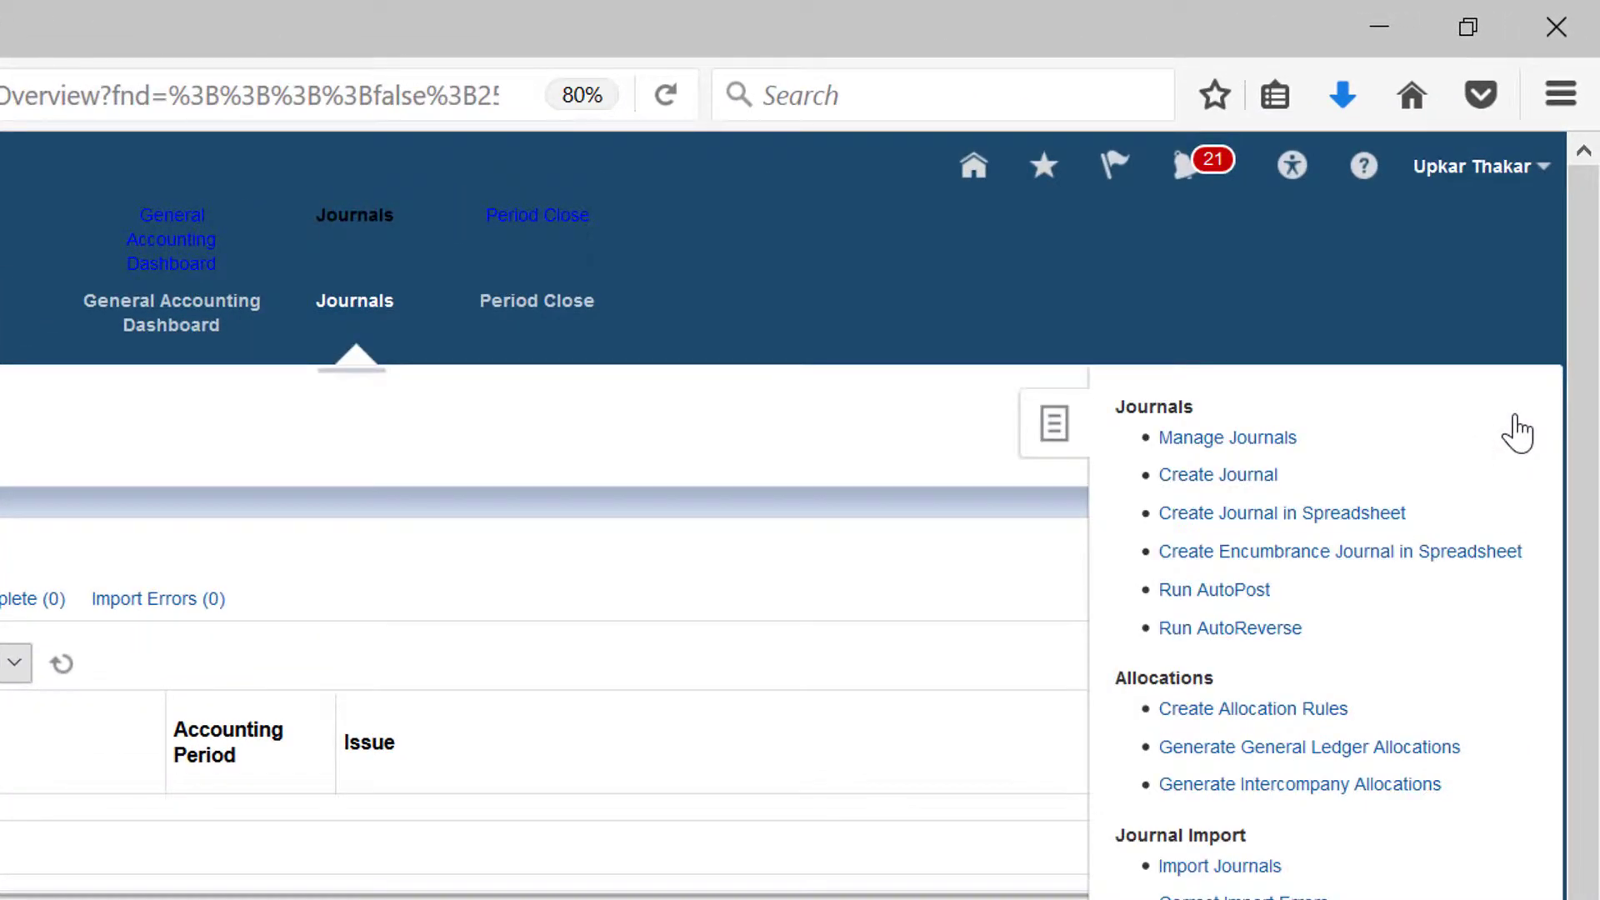
left_click(1377, 517)
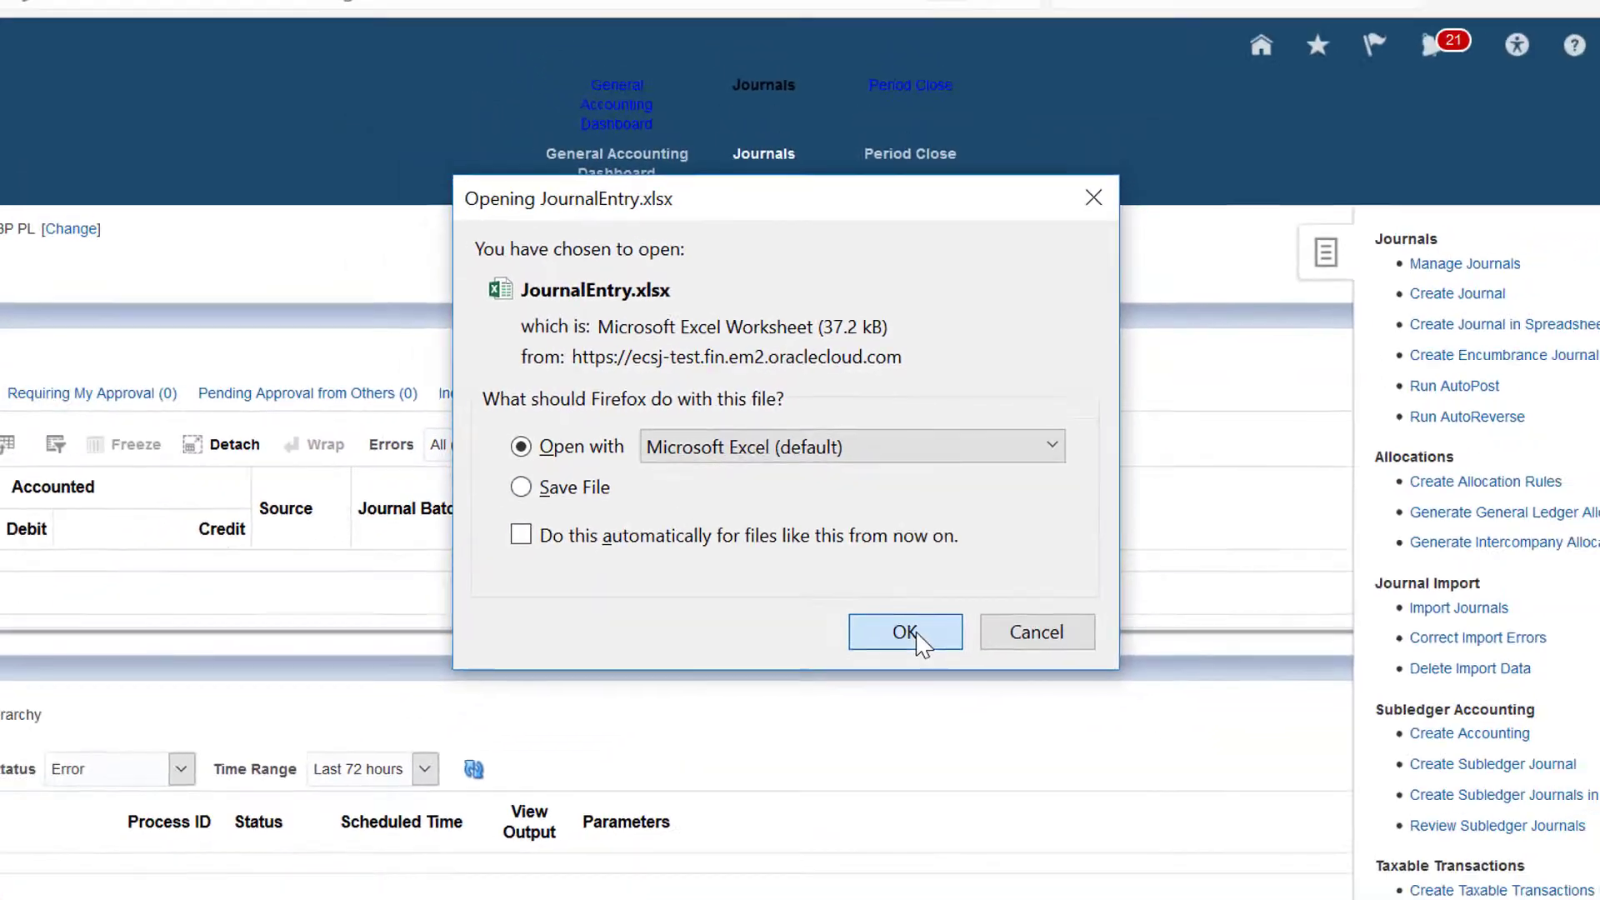
left_click(908, 695)
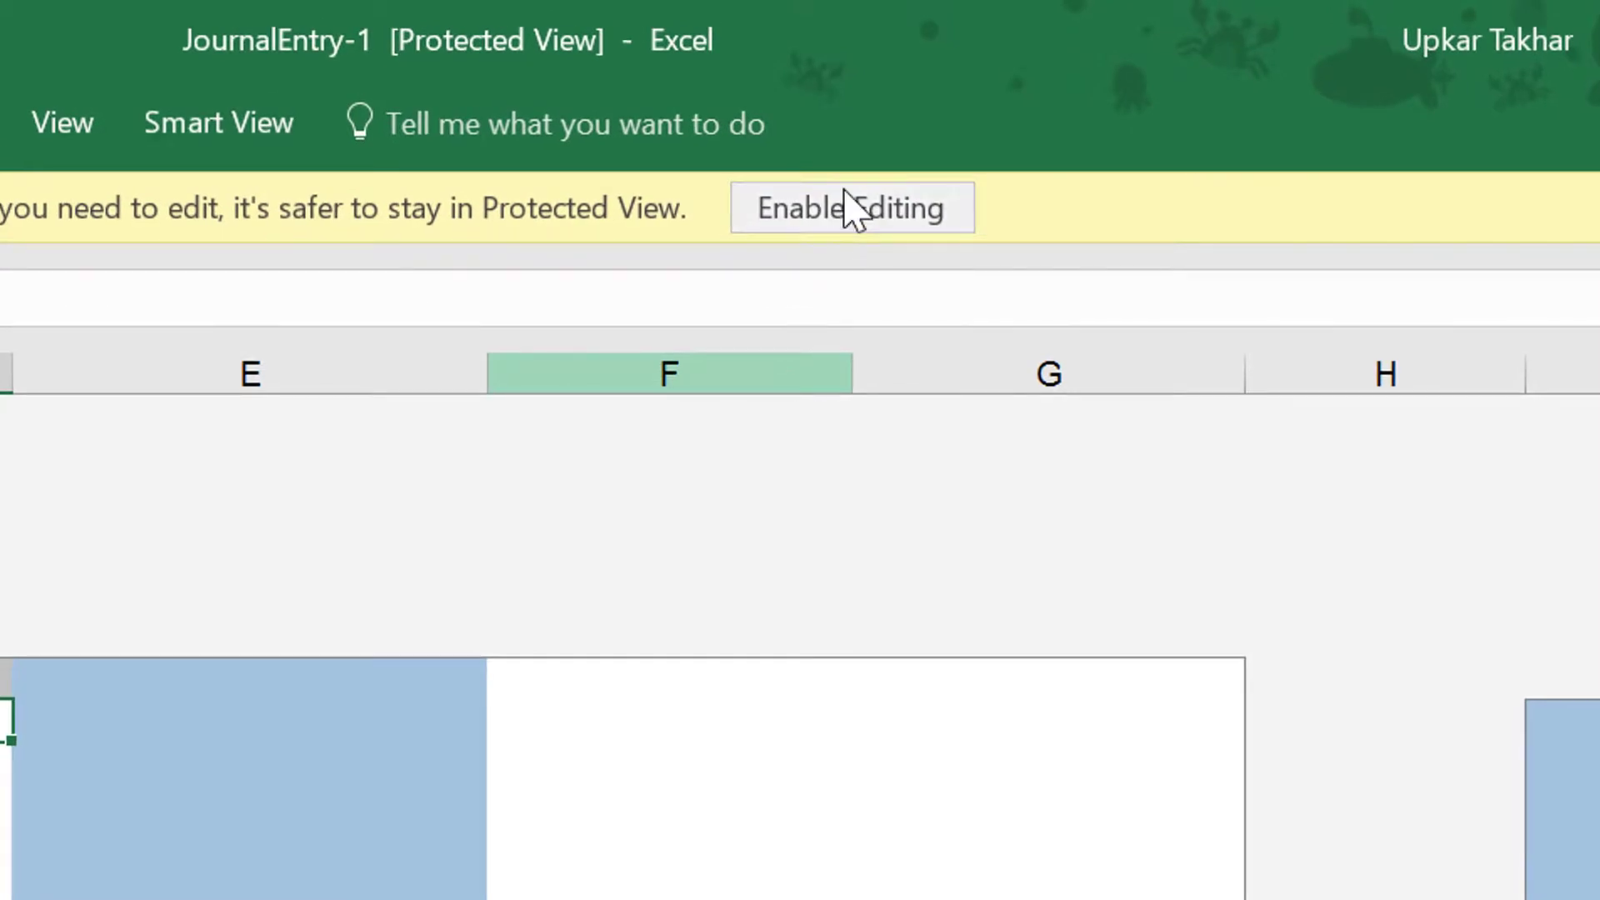
left_click(850, 208)
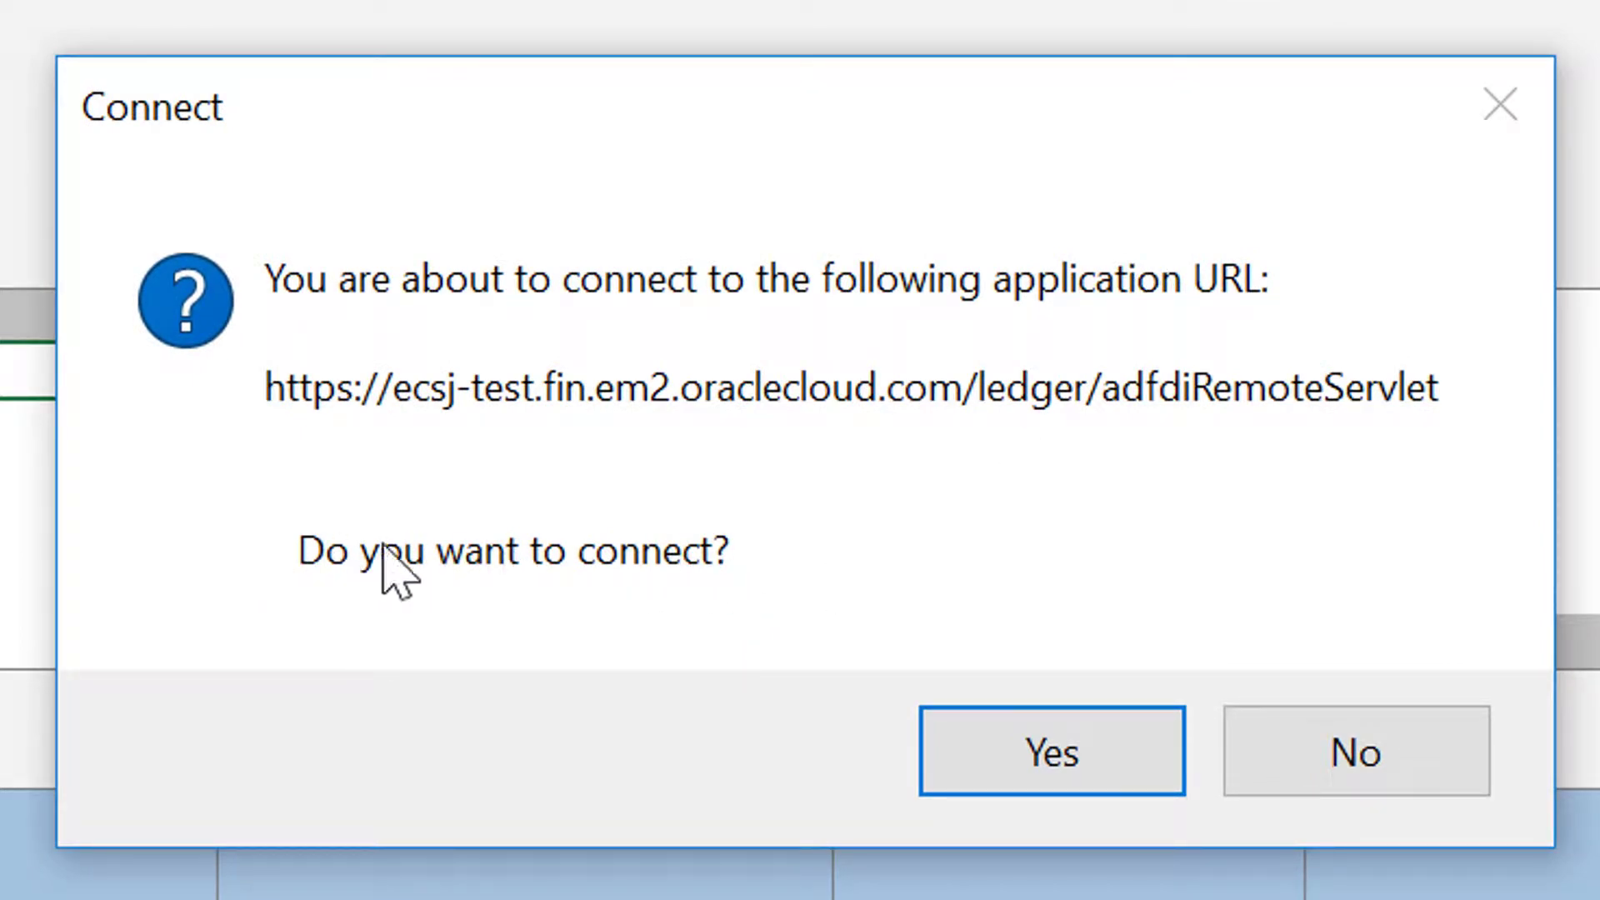
Step: Connect the workbook to the Oracle ledger application and sign in with the account's user ID and password
left_click(958, 754)
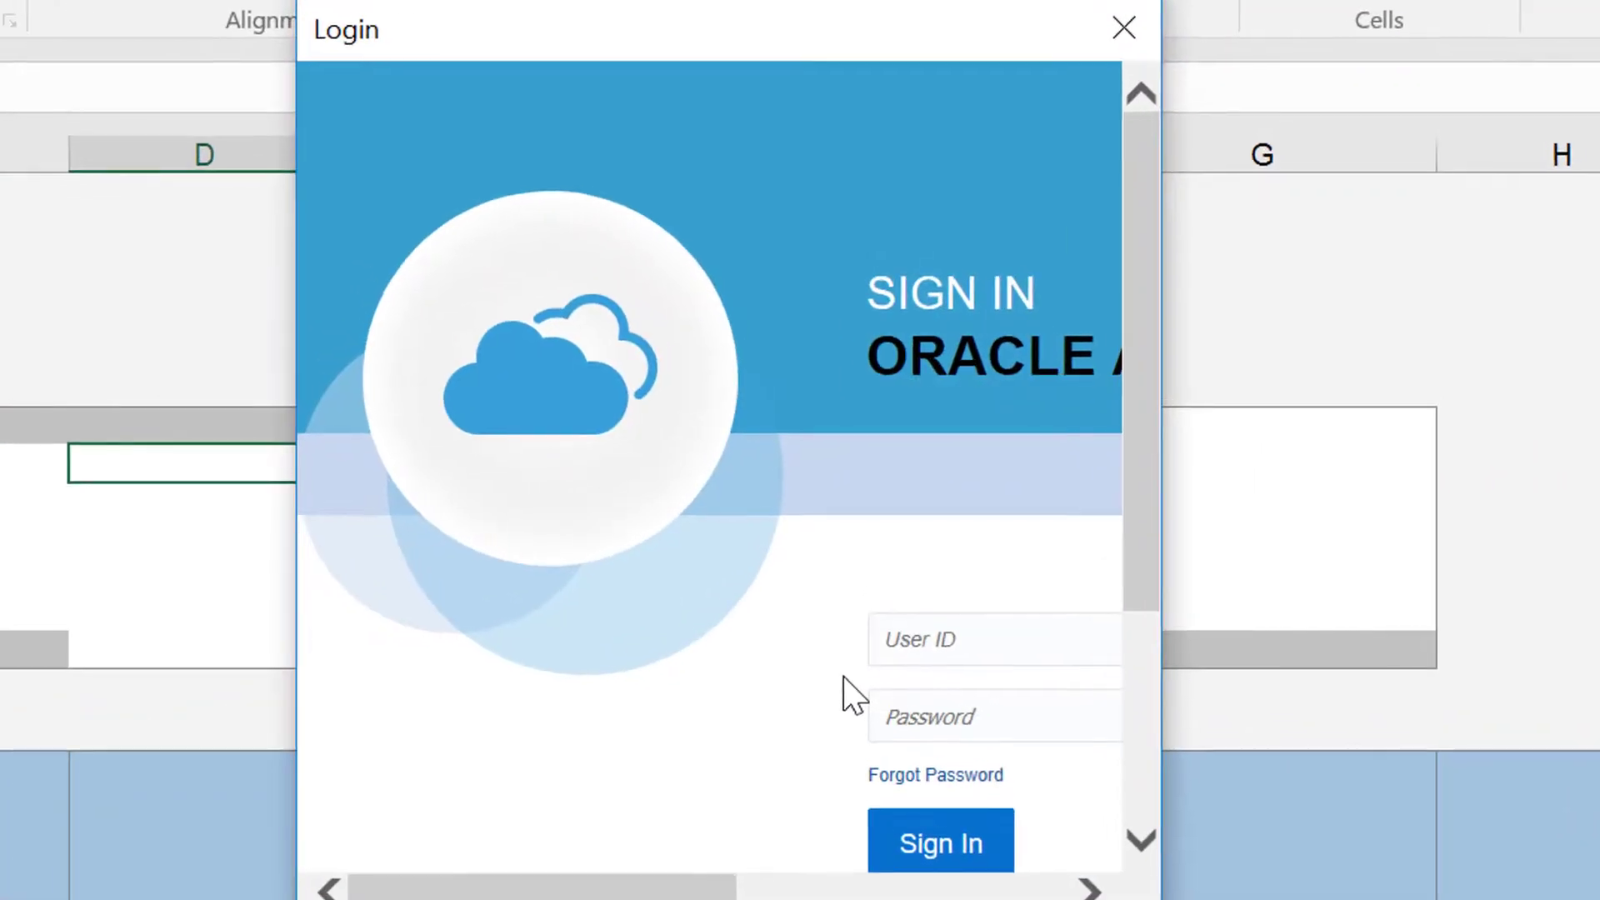
left_click_drag(442, 896, 659, 896)
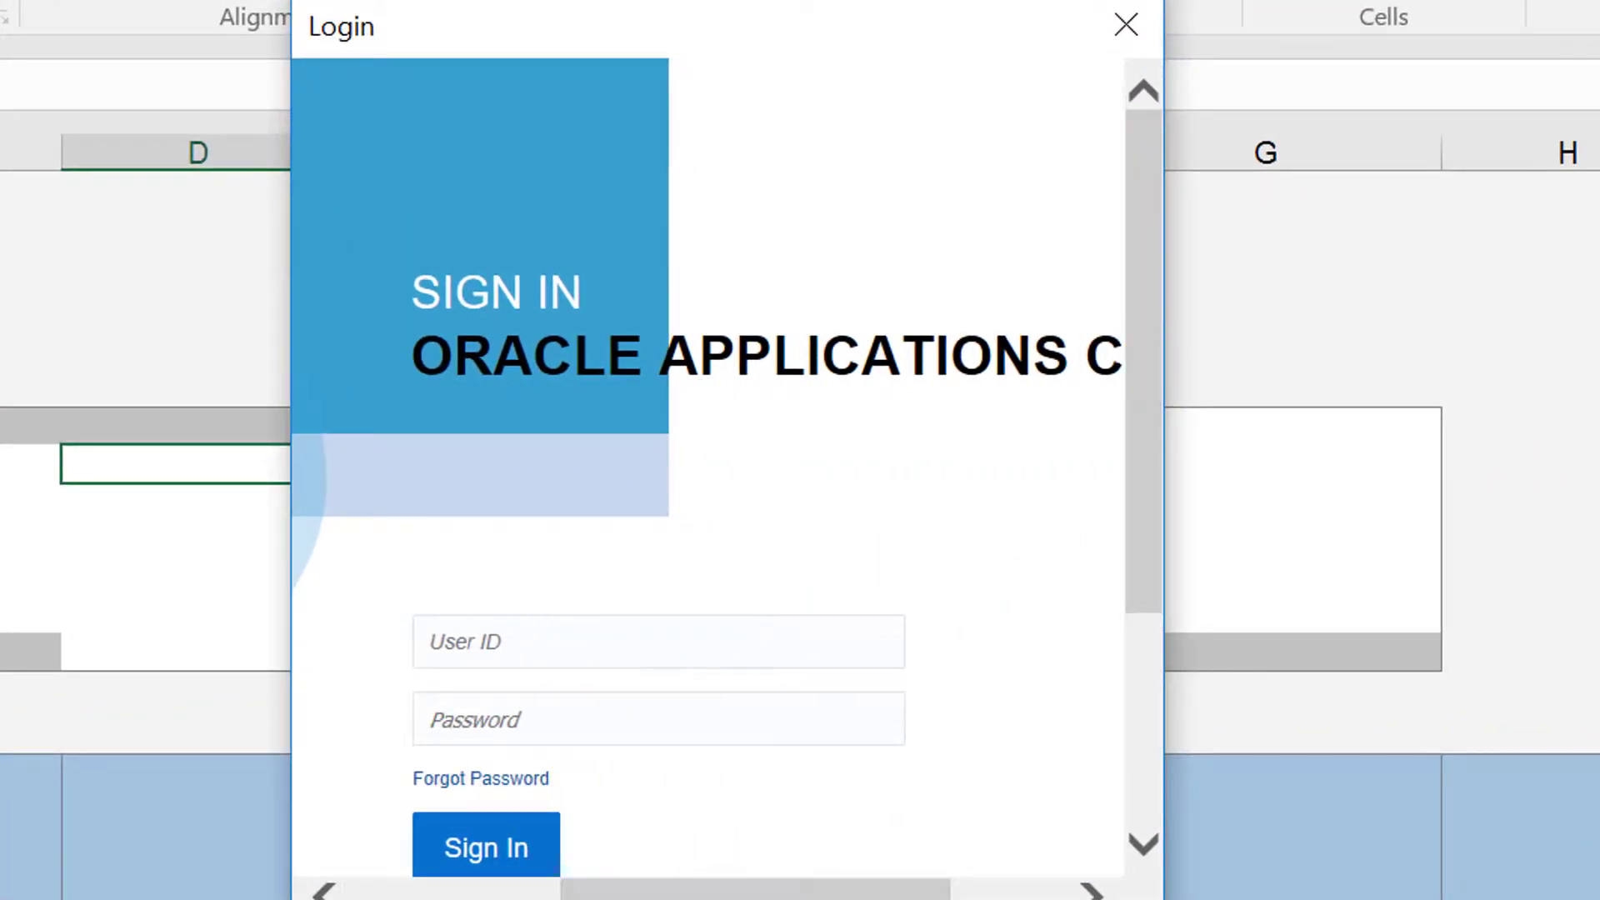
left_click(634, 640)
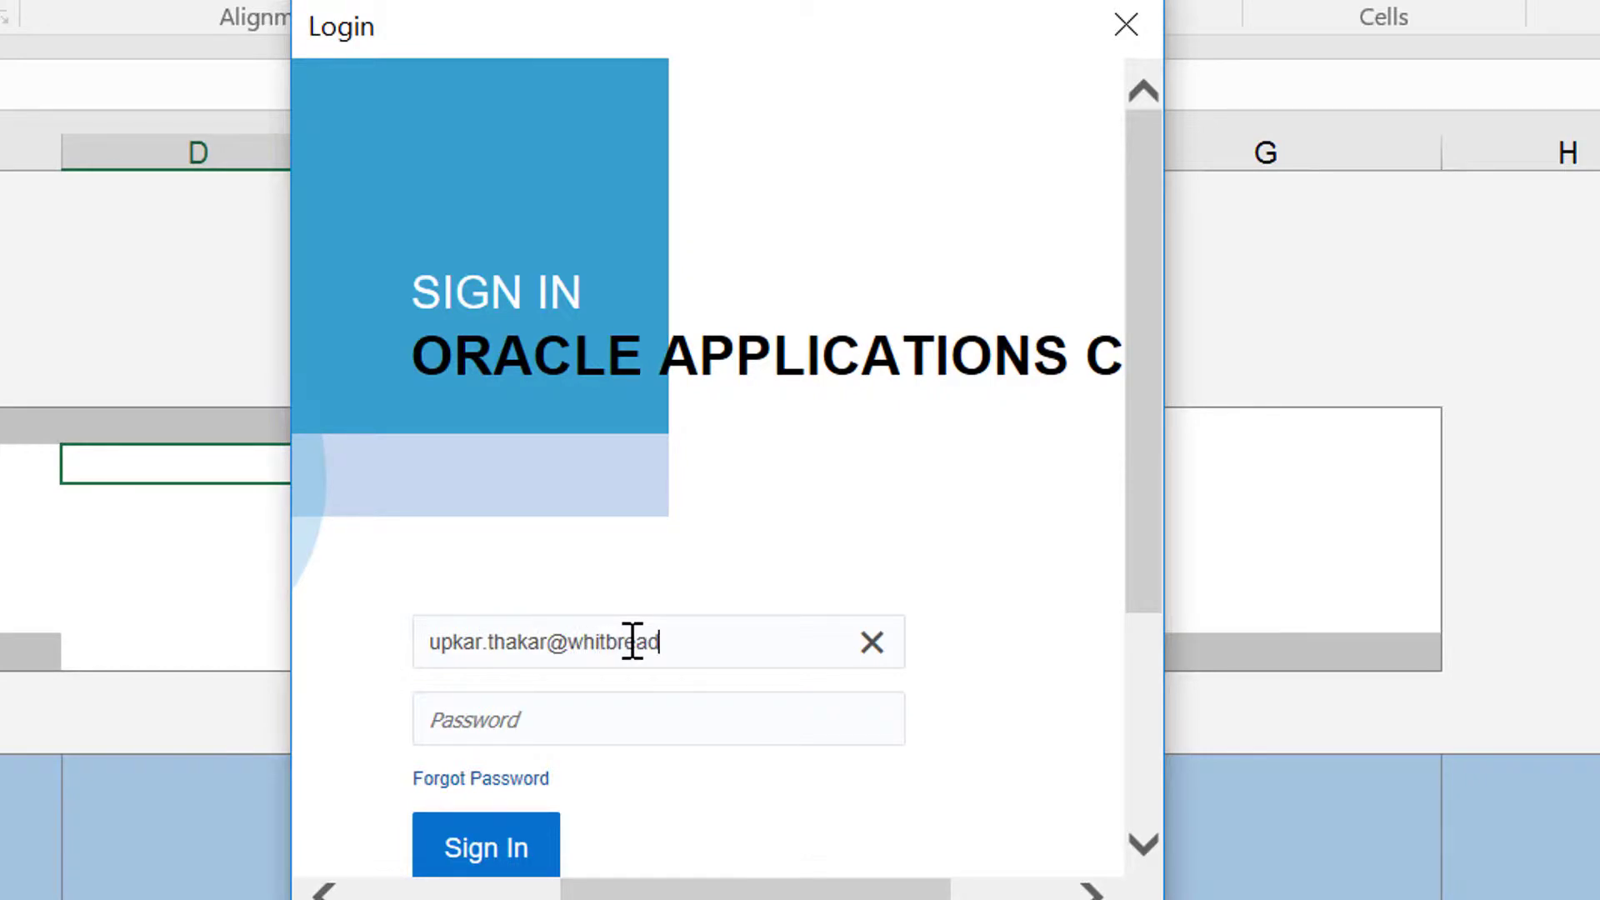
key("Tab")
key("Caps_Lock")
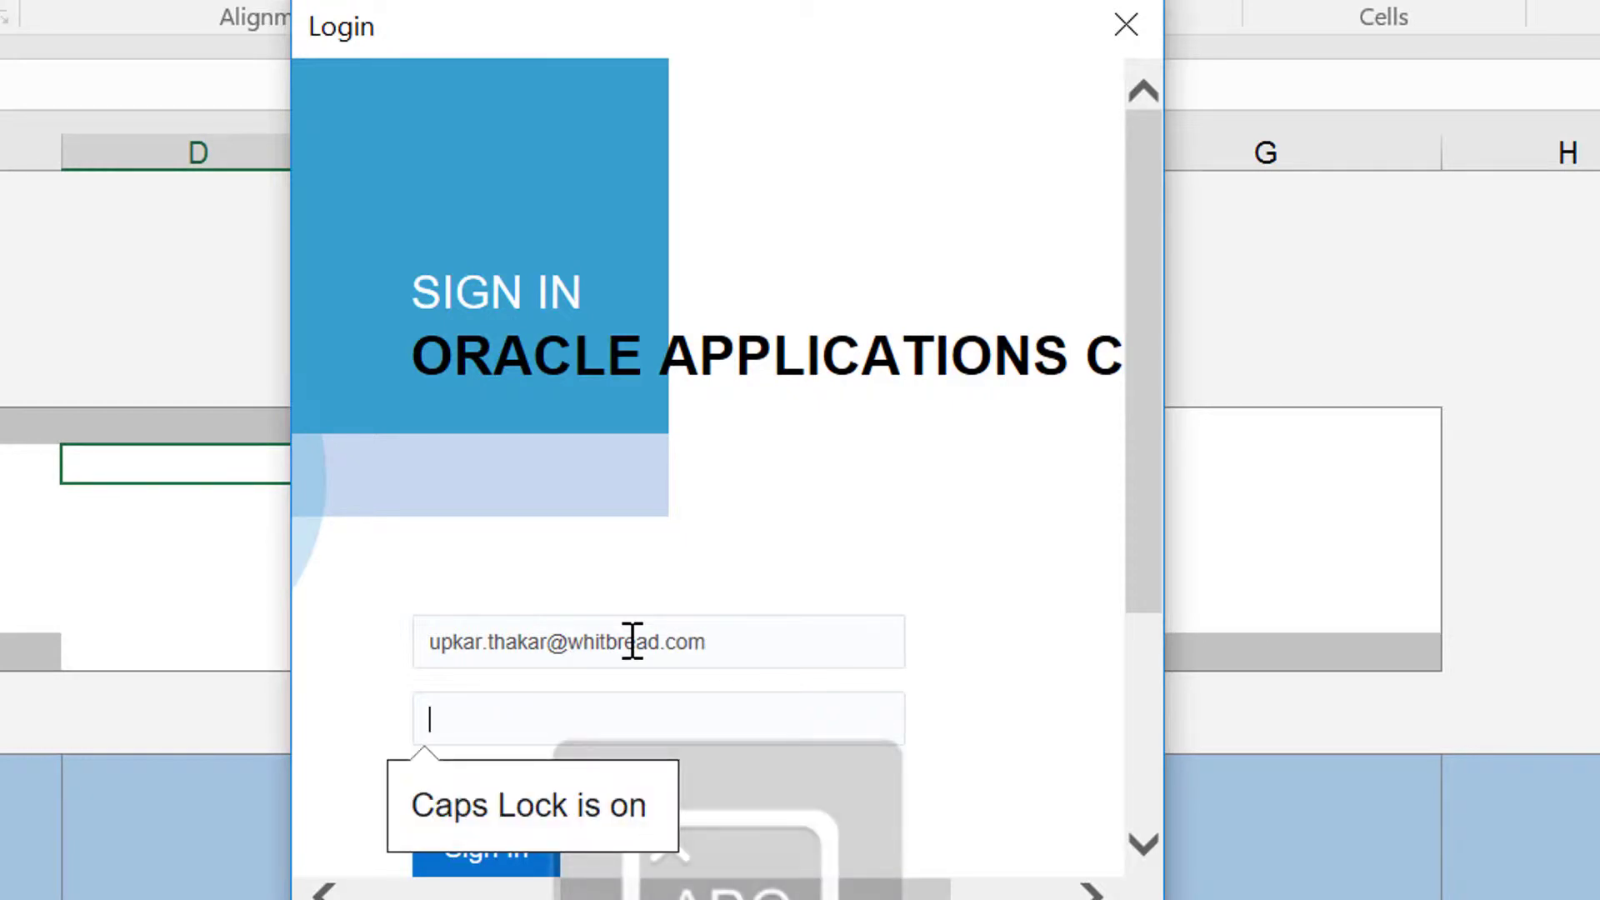
key("Caps_Lock")
type("••")
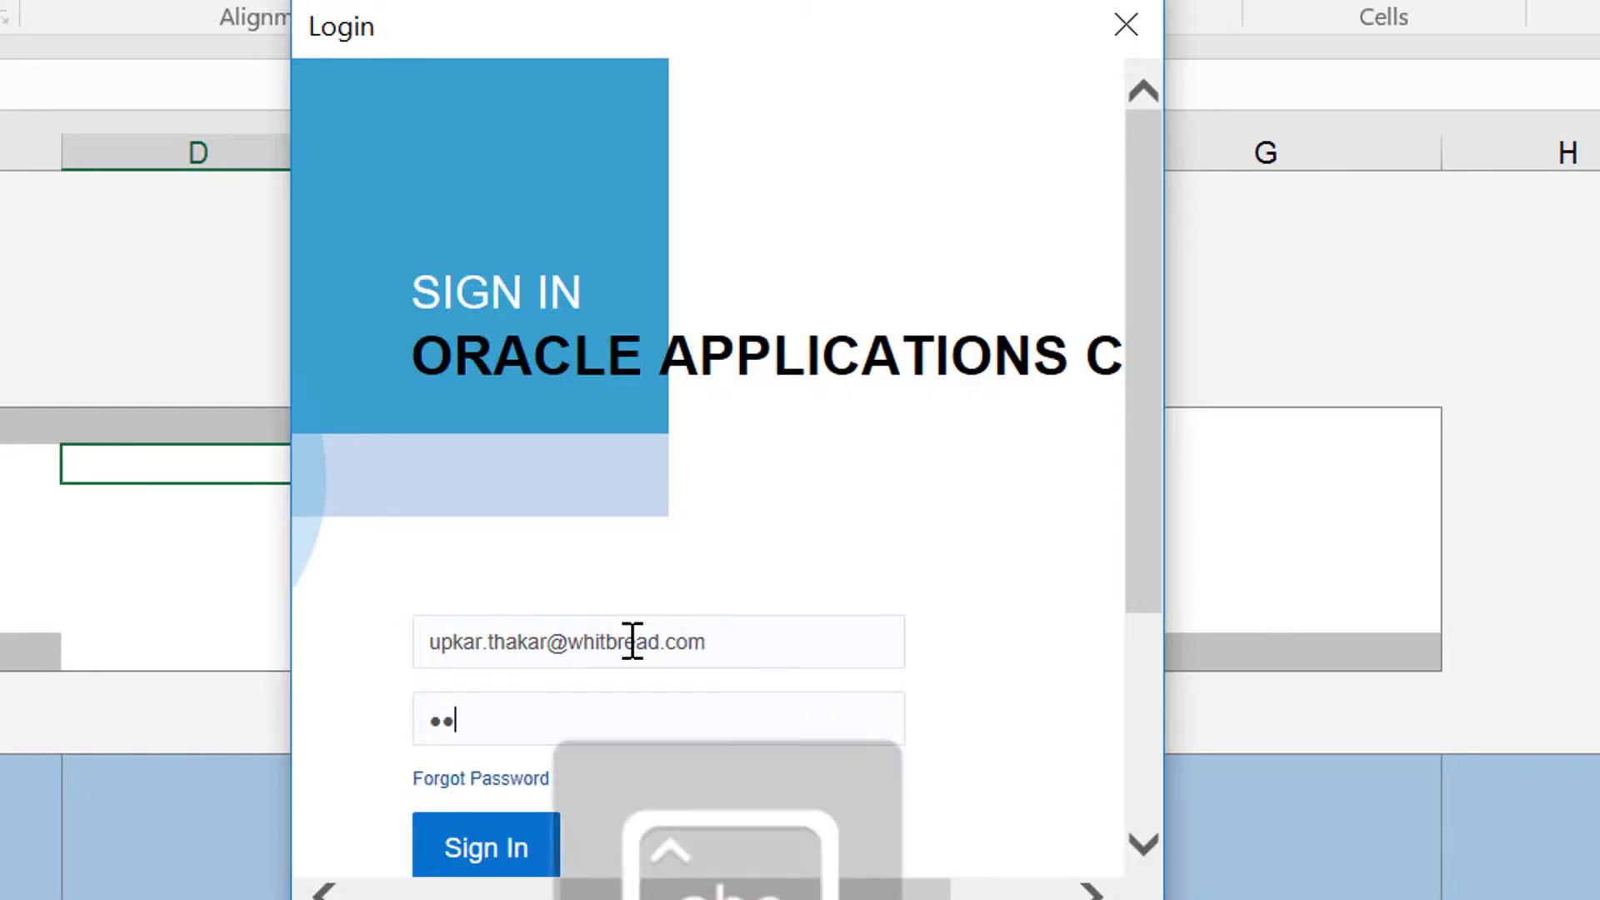
type("••••••")
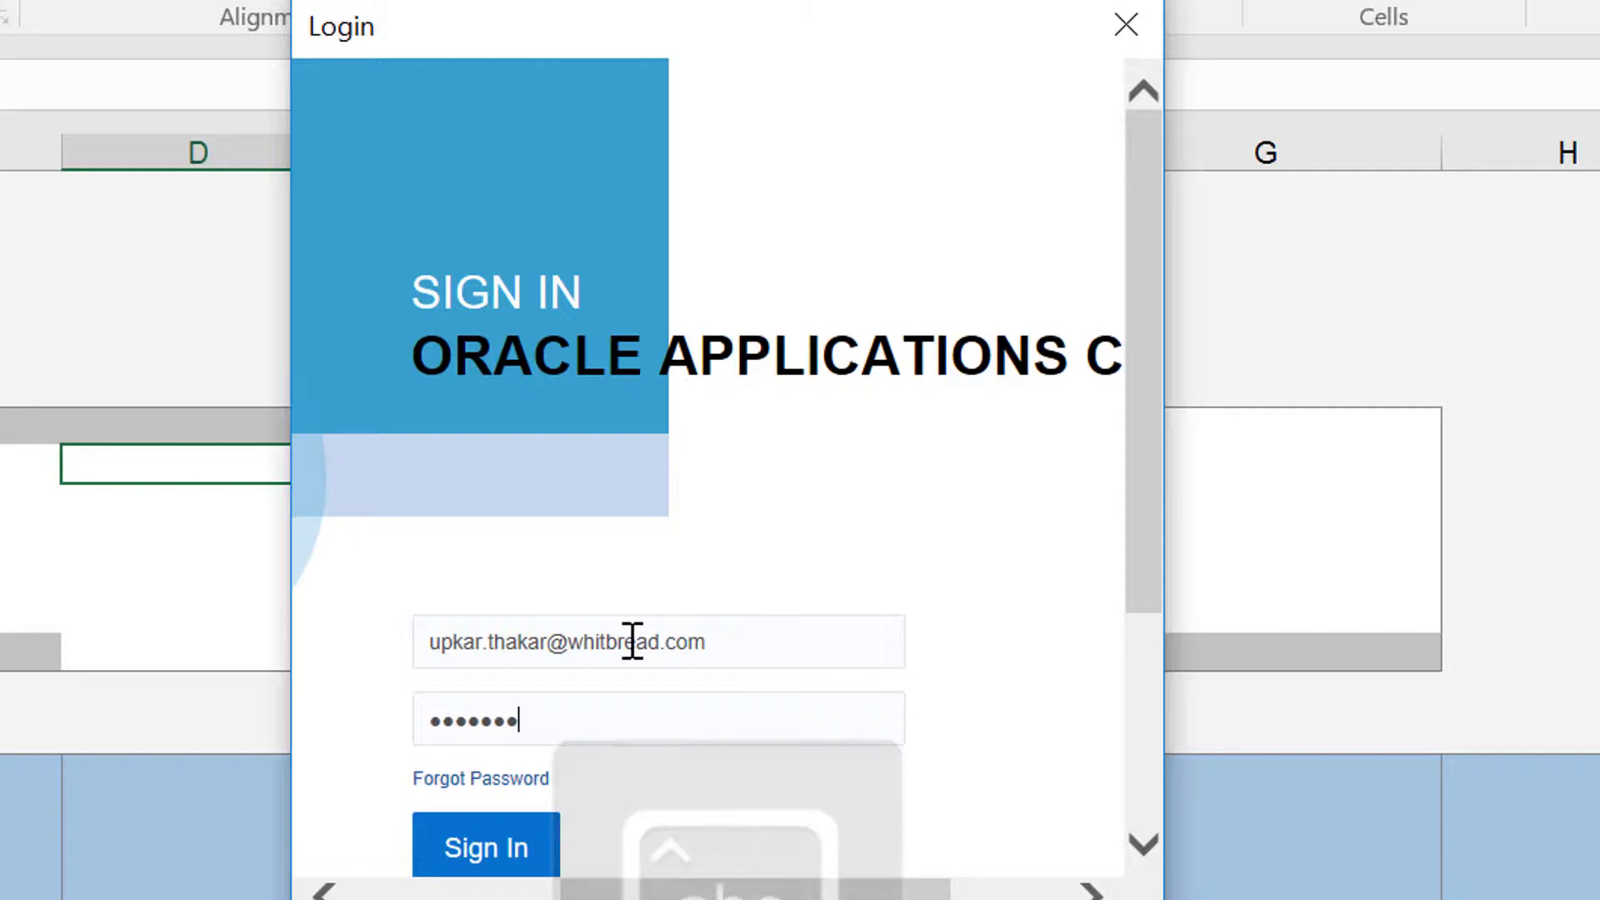
left_click(466, 847)
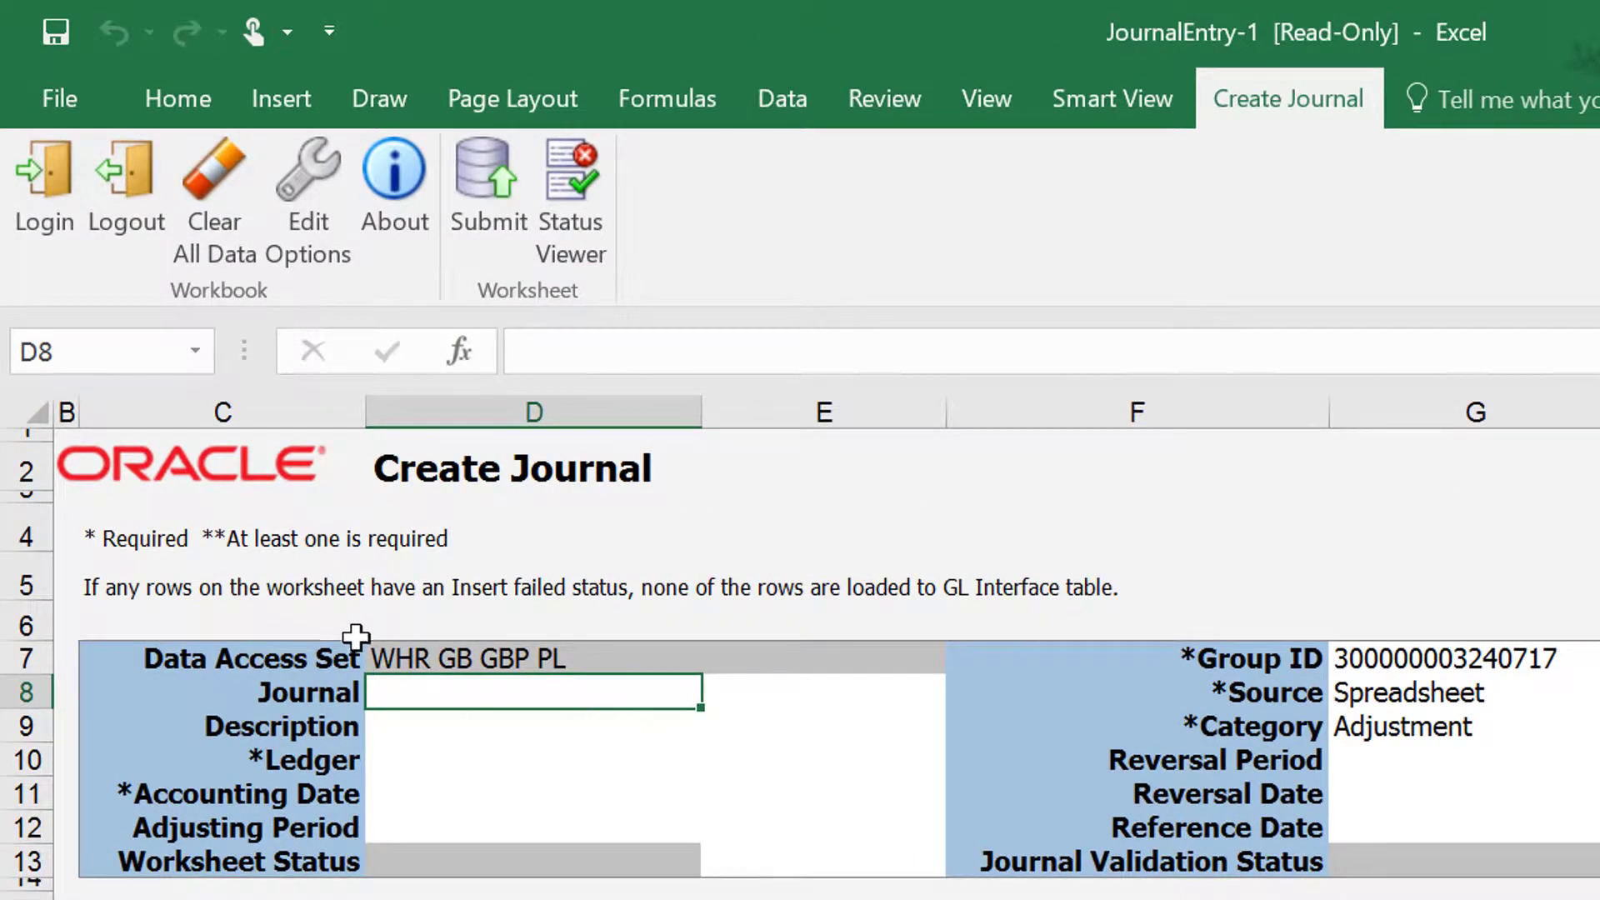
Step: Enter Recurring Spreadsheet Journal as the journal name in D8 and copy it down to the Description cell
left_click(430, 665)
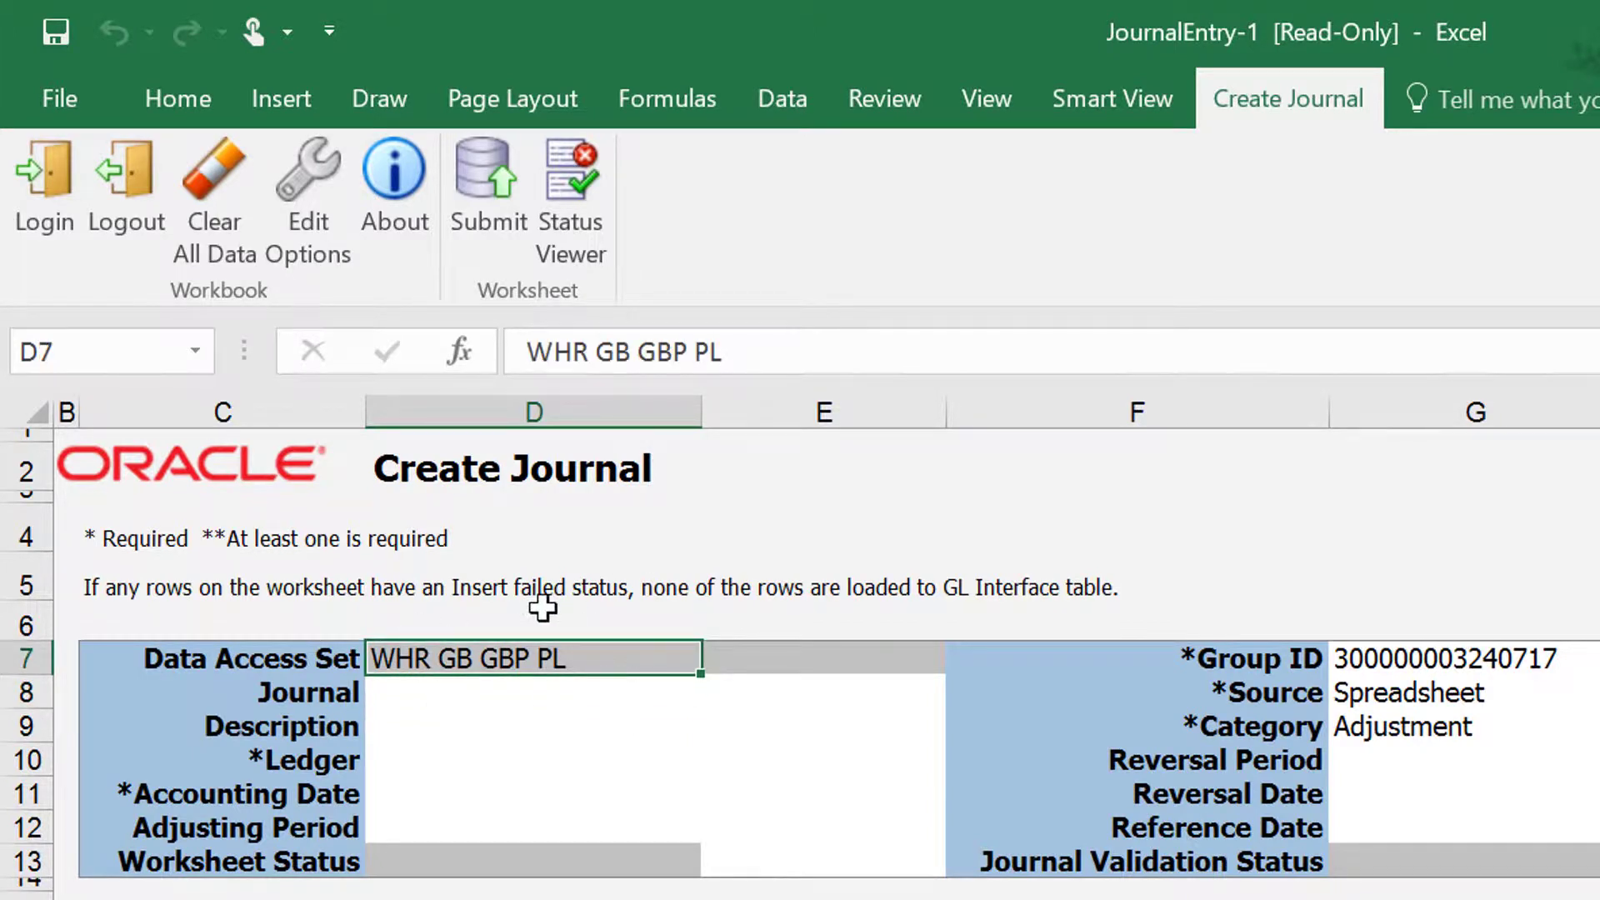
left_click(476, 690)
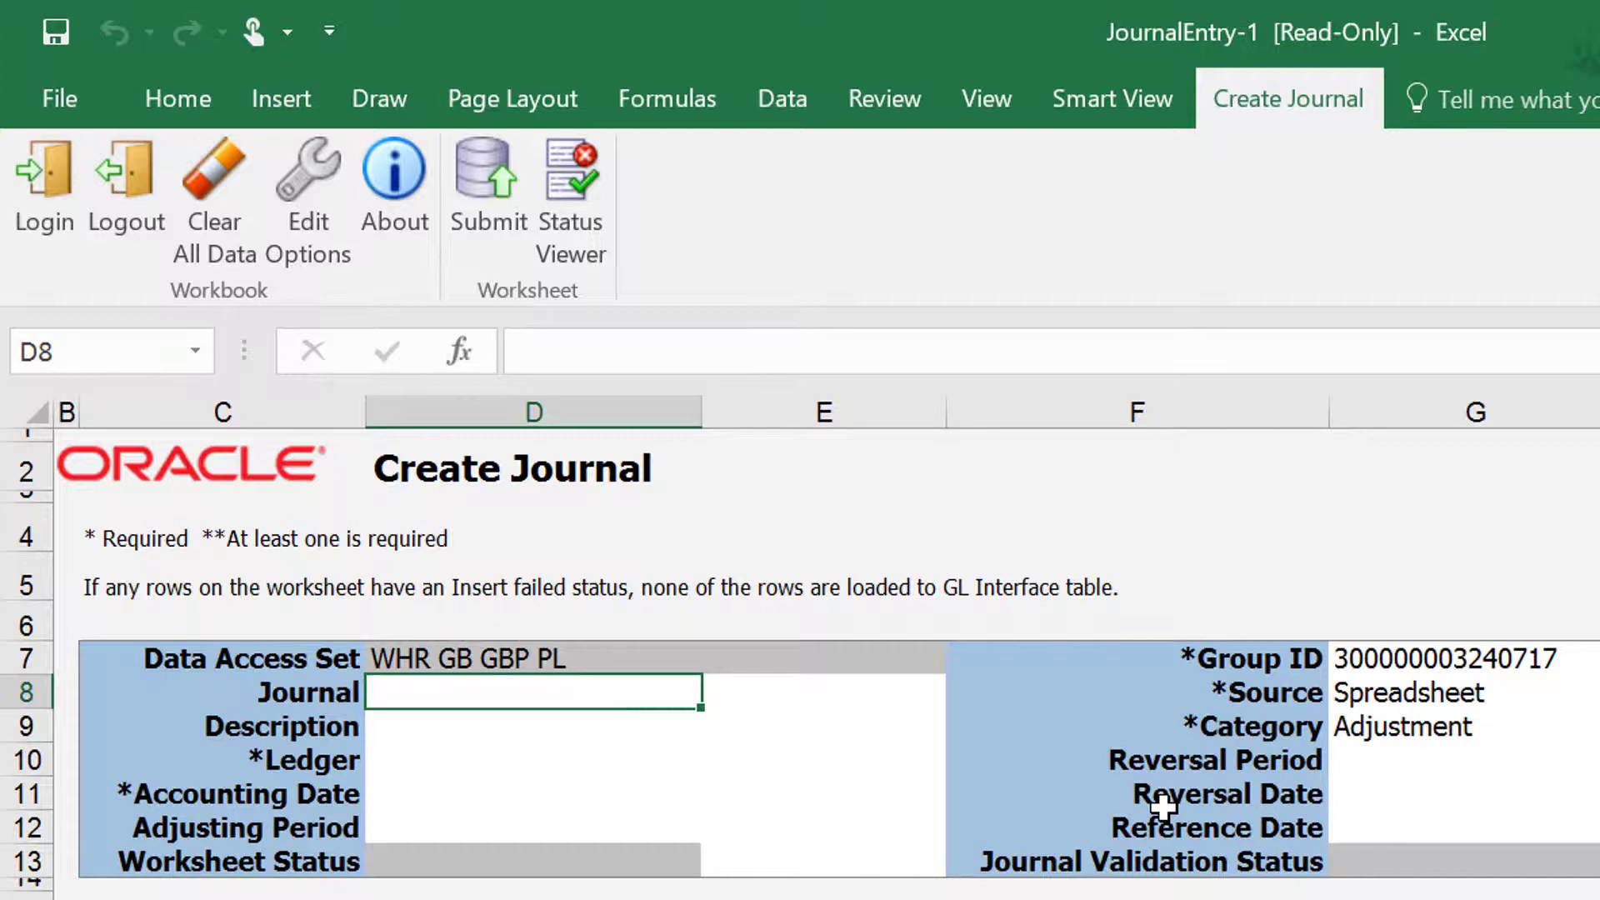
type("Recurri")
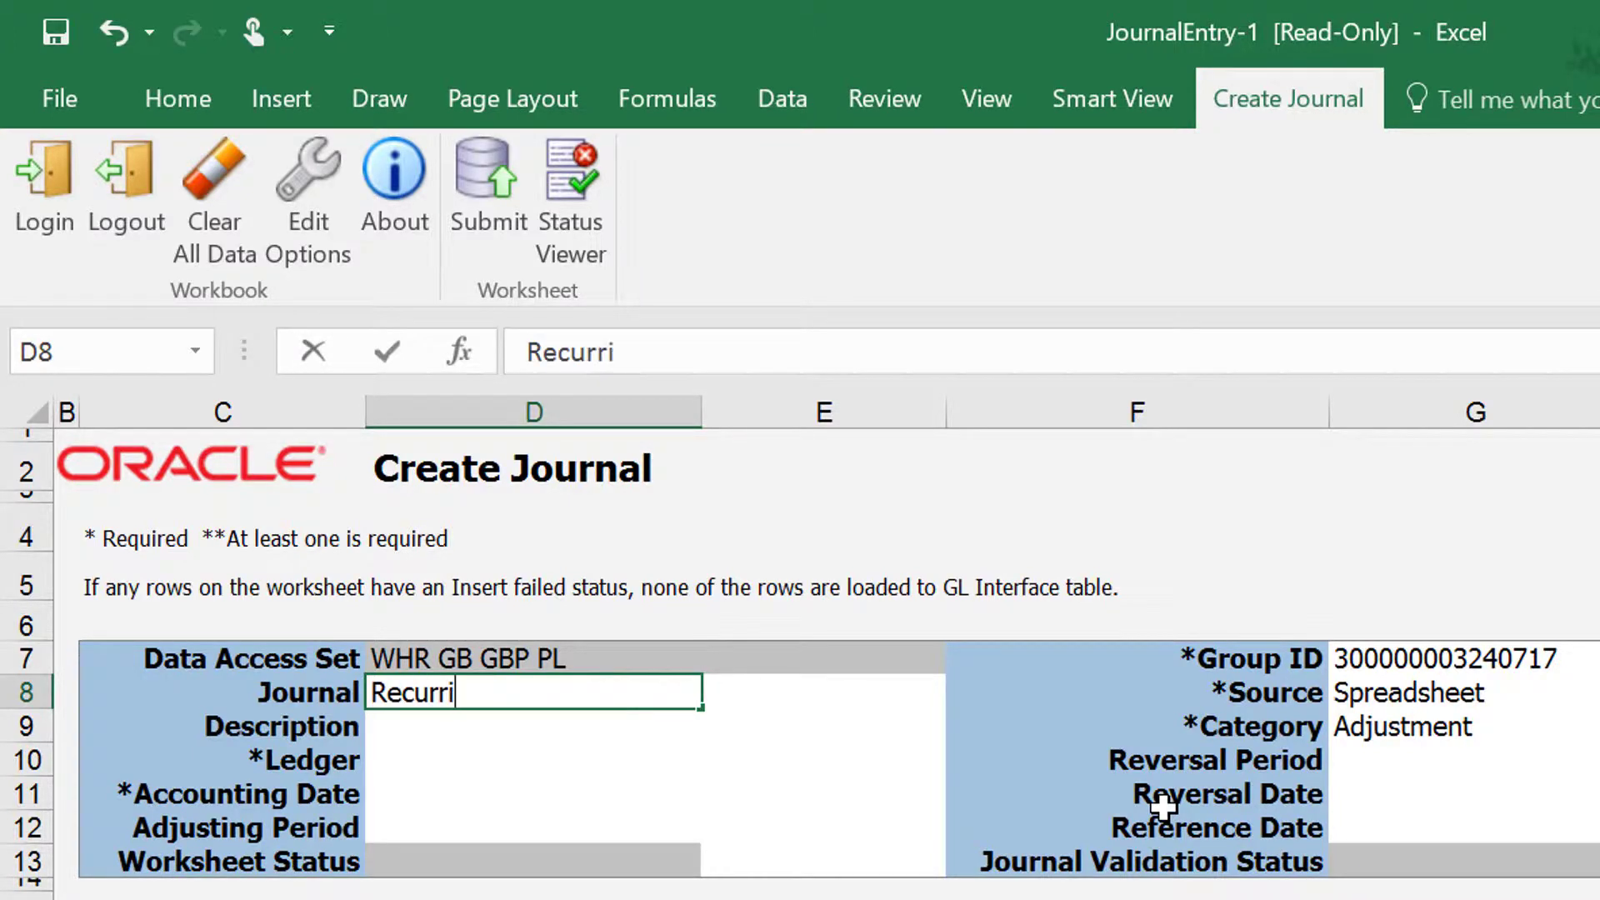
type("ng Sp")
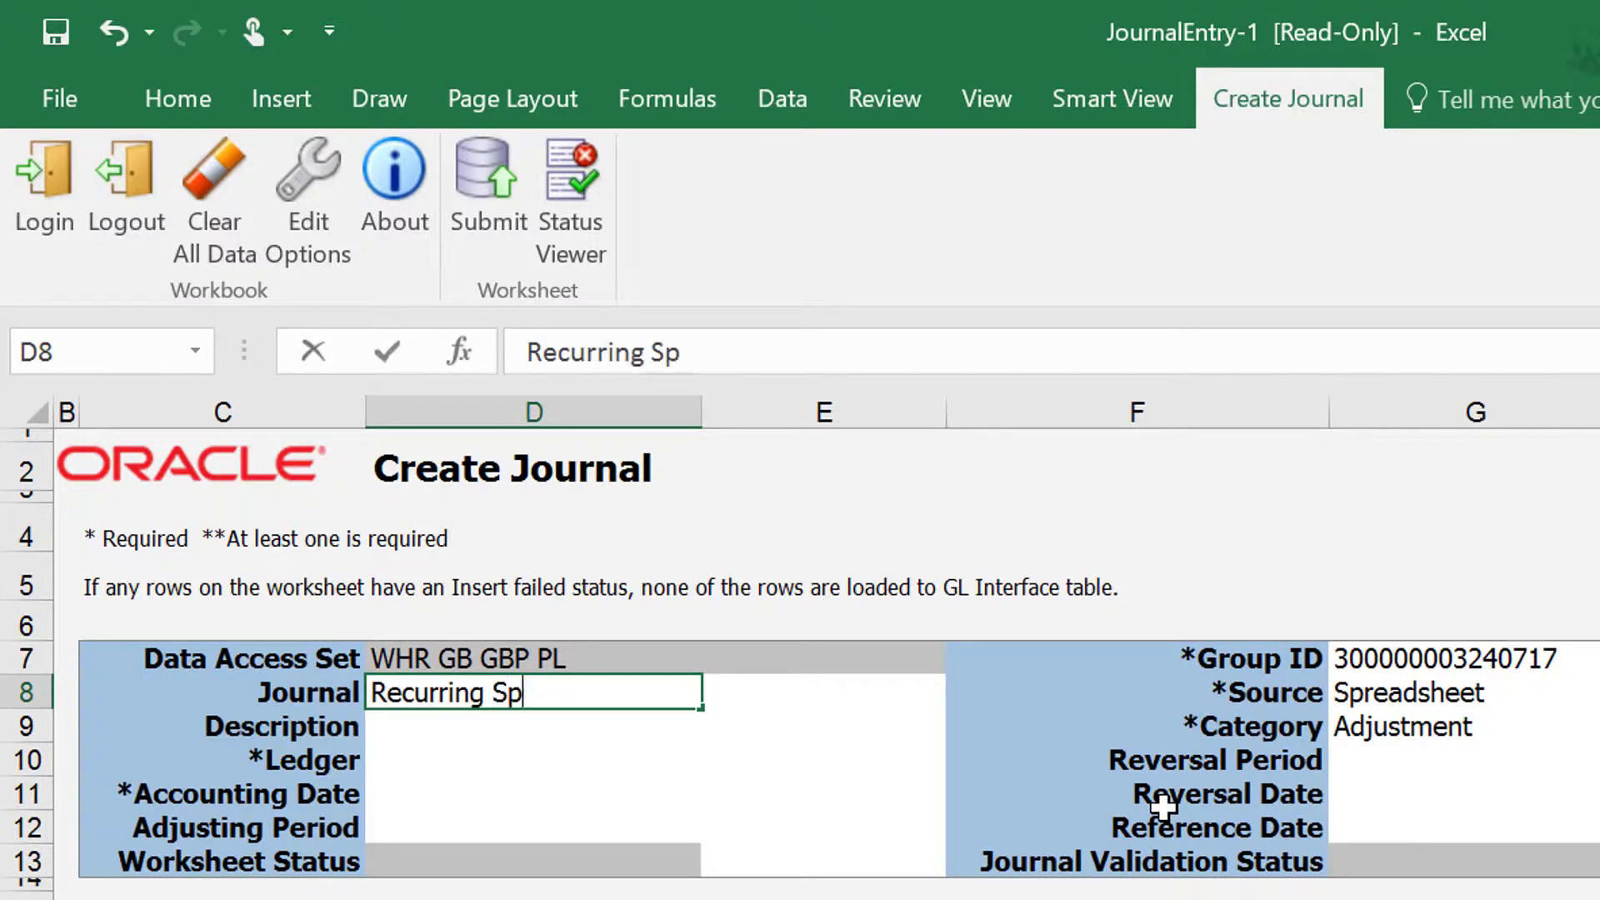
type("readsheet Journal")
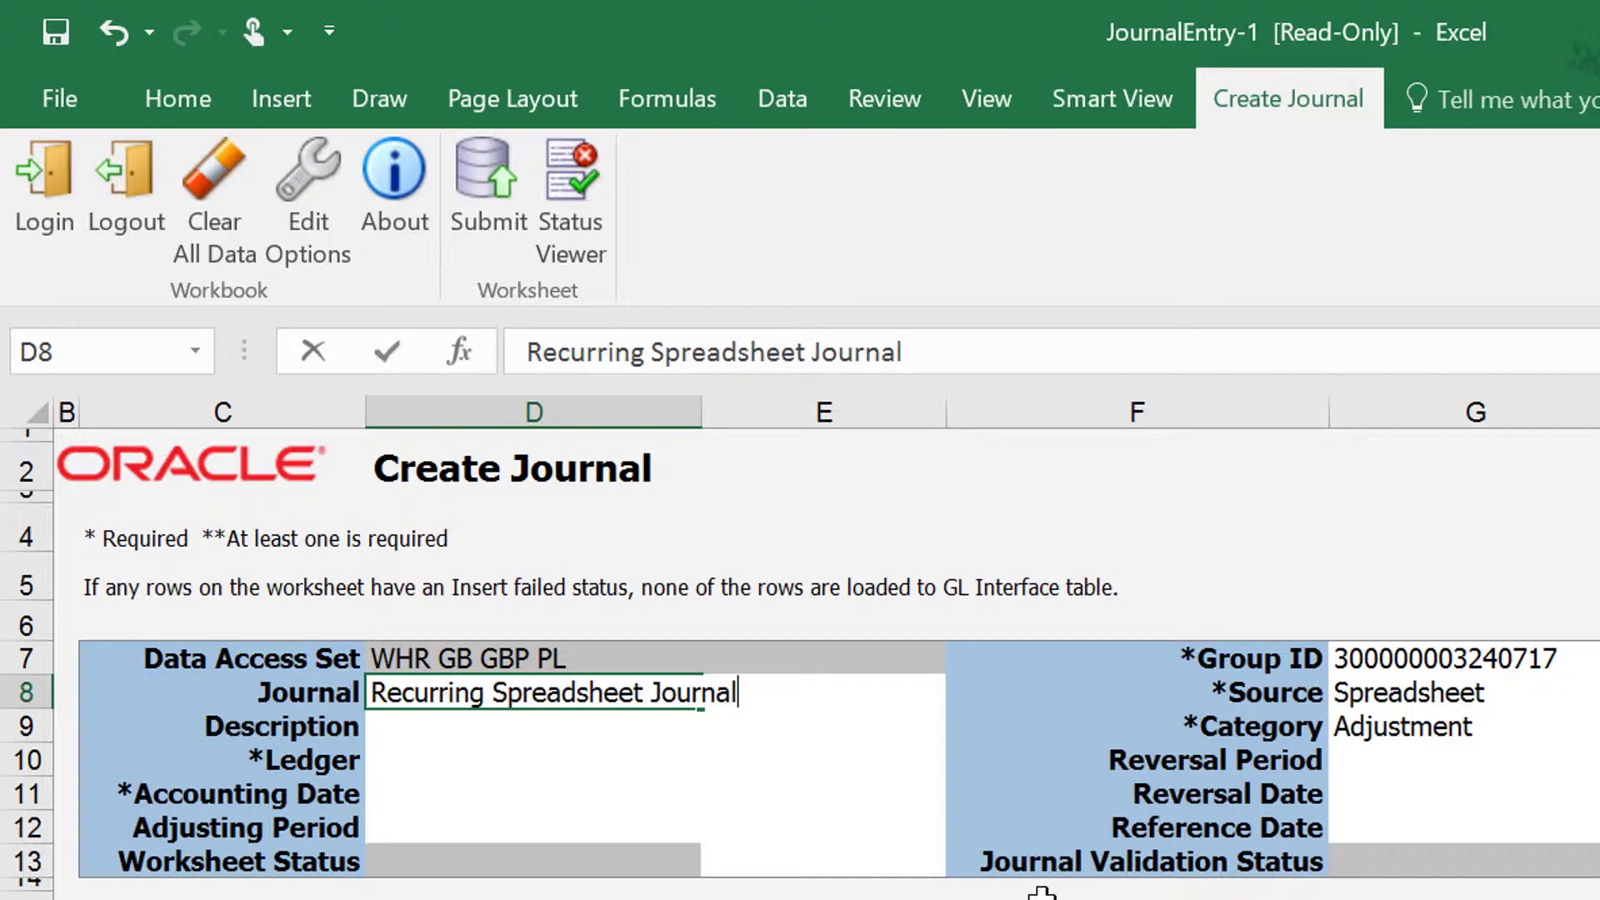
left_click(386, 721)
left_click(411, 691)
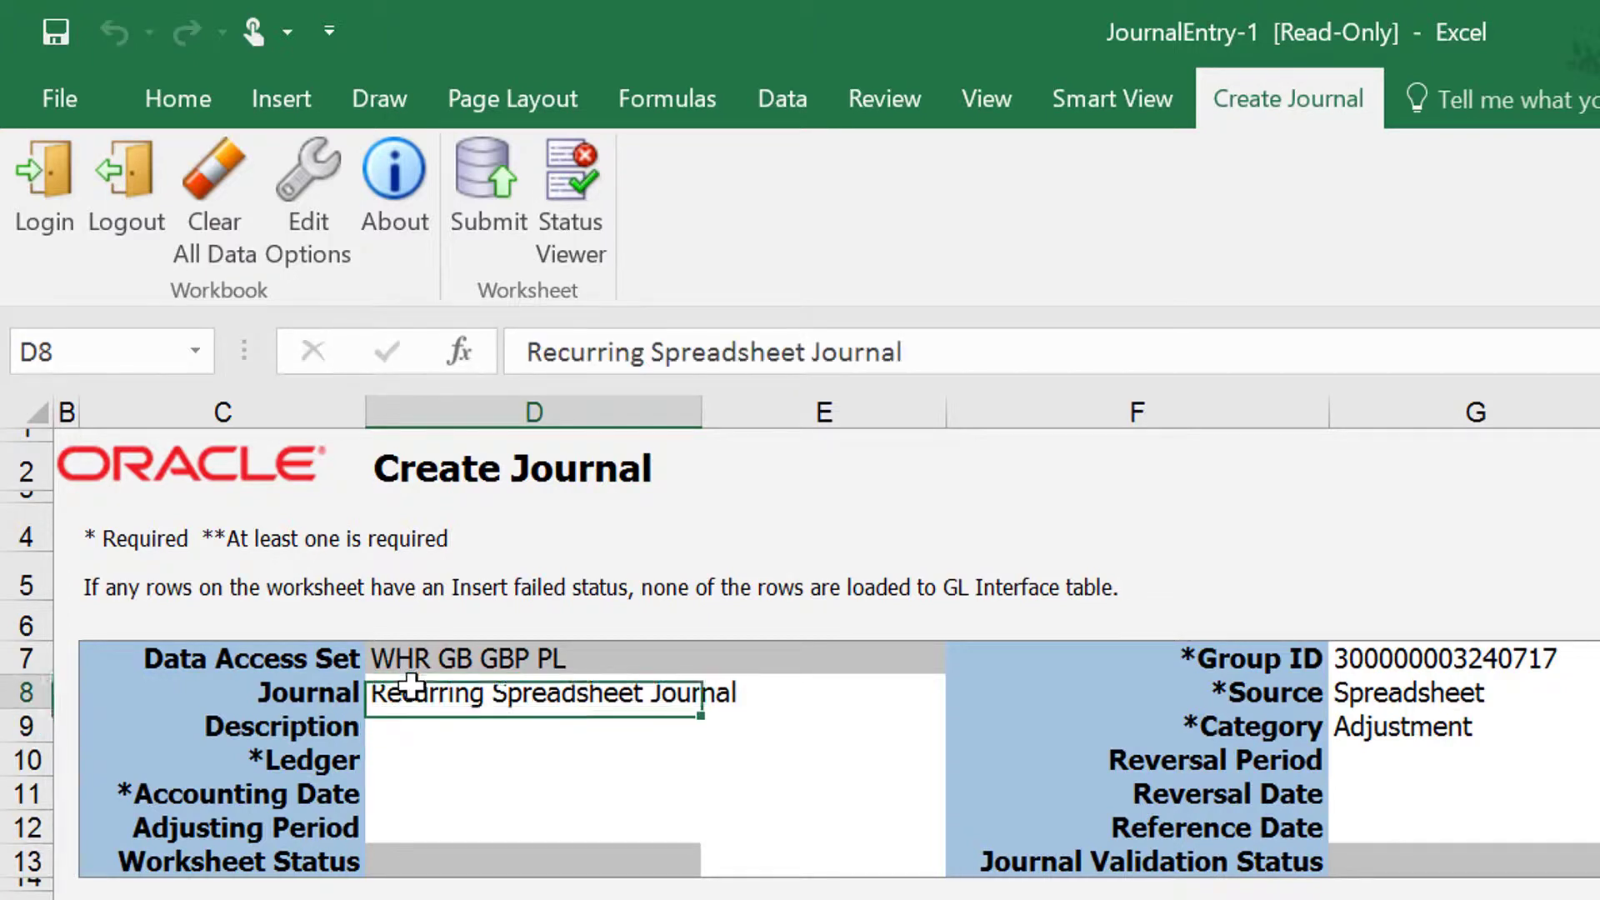
left_click_drag(703, 707, 698, 744)
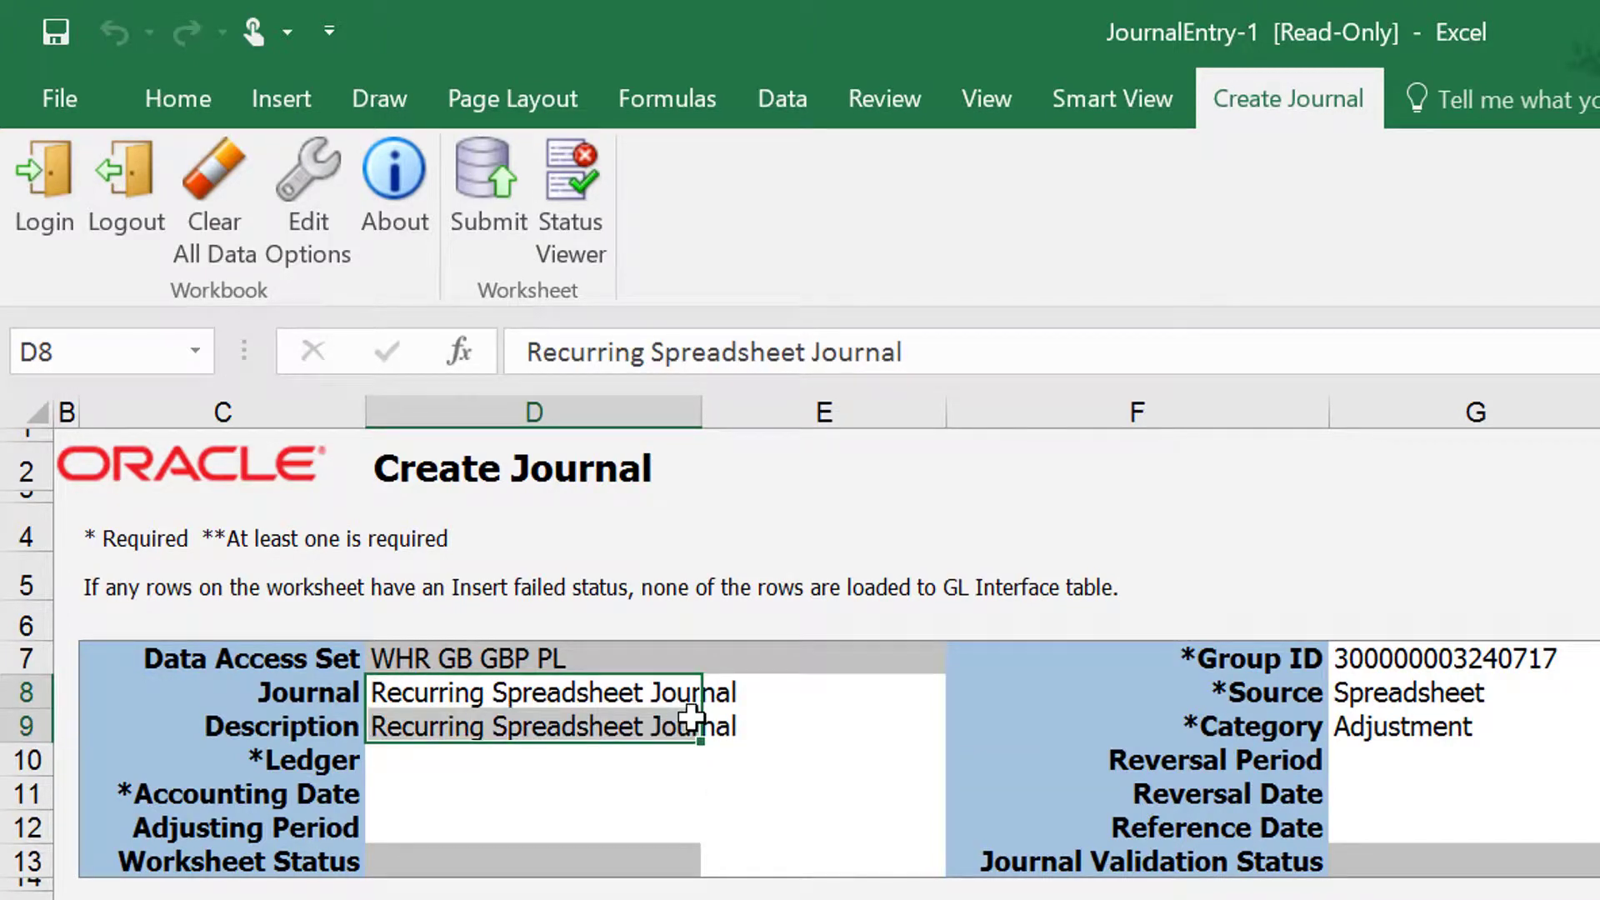
Step: Set the journal's ledger to WHR GB GBP PL and its accounting date to 02/05/17
left_click(558, 763)
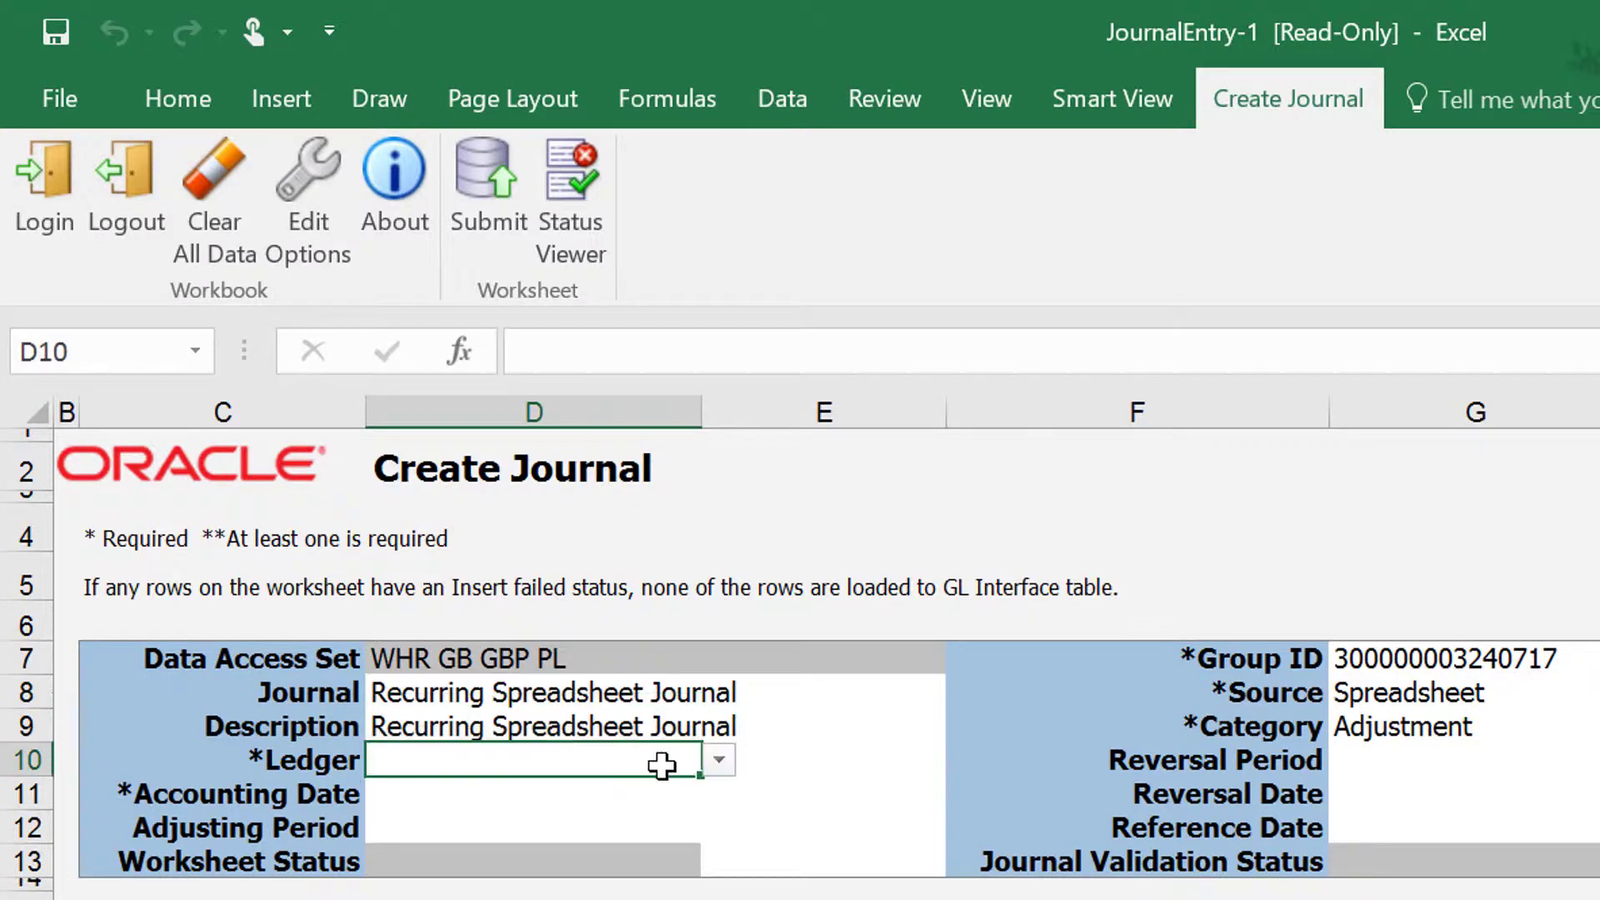
left_click(718, 761)
left_click(689, 798)
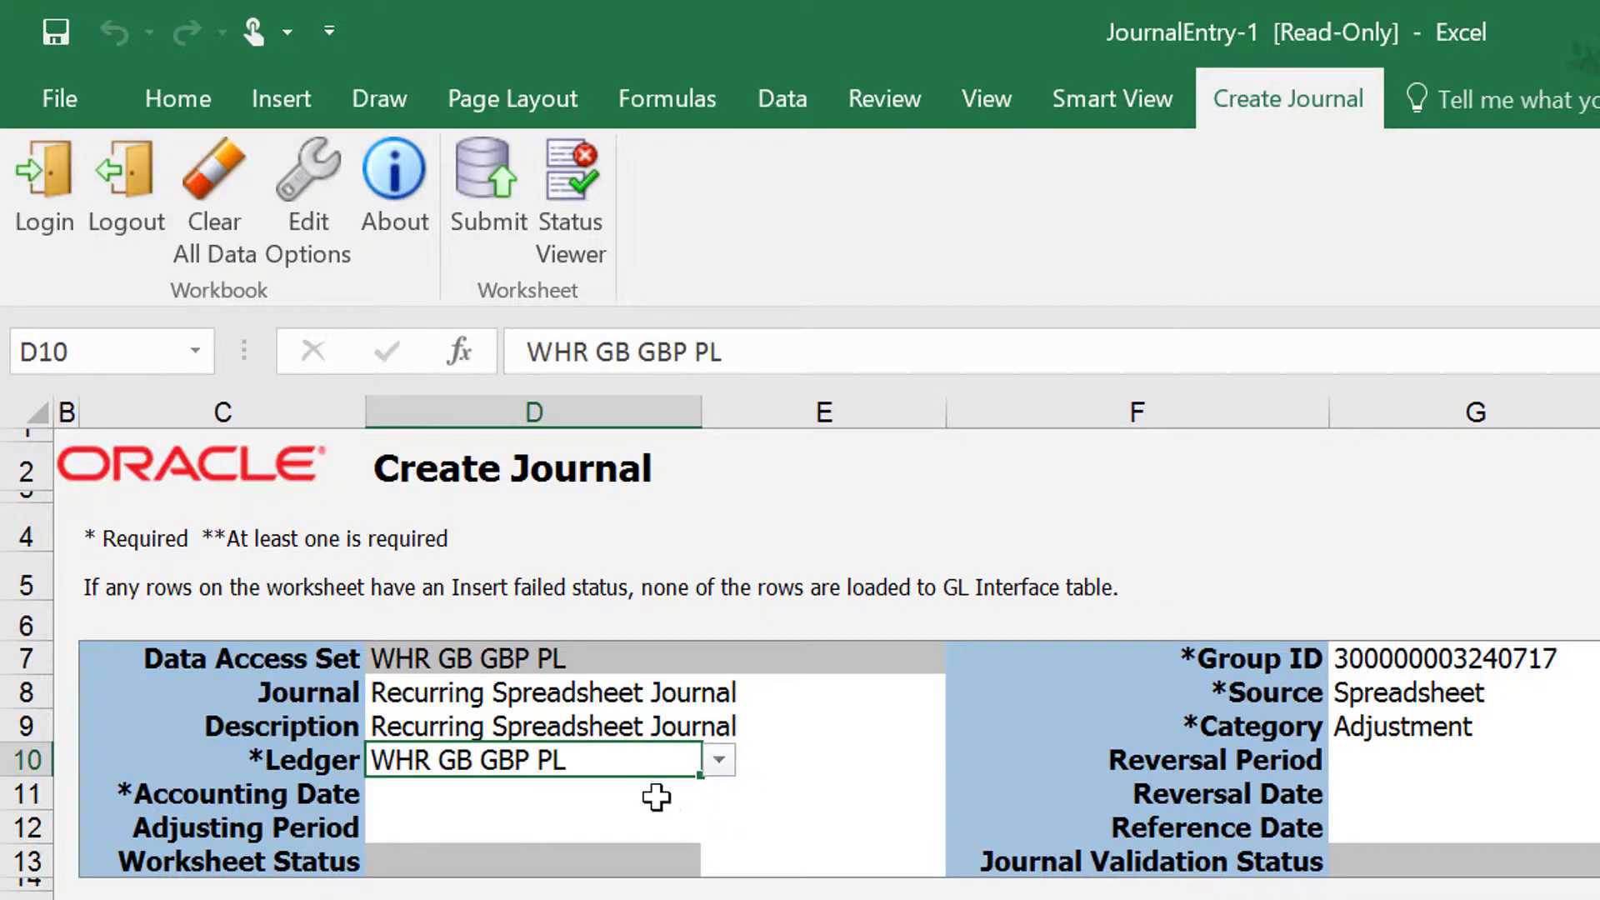
left_click(612, 795)
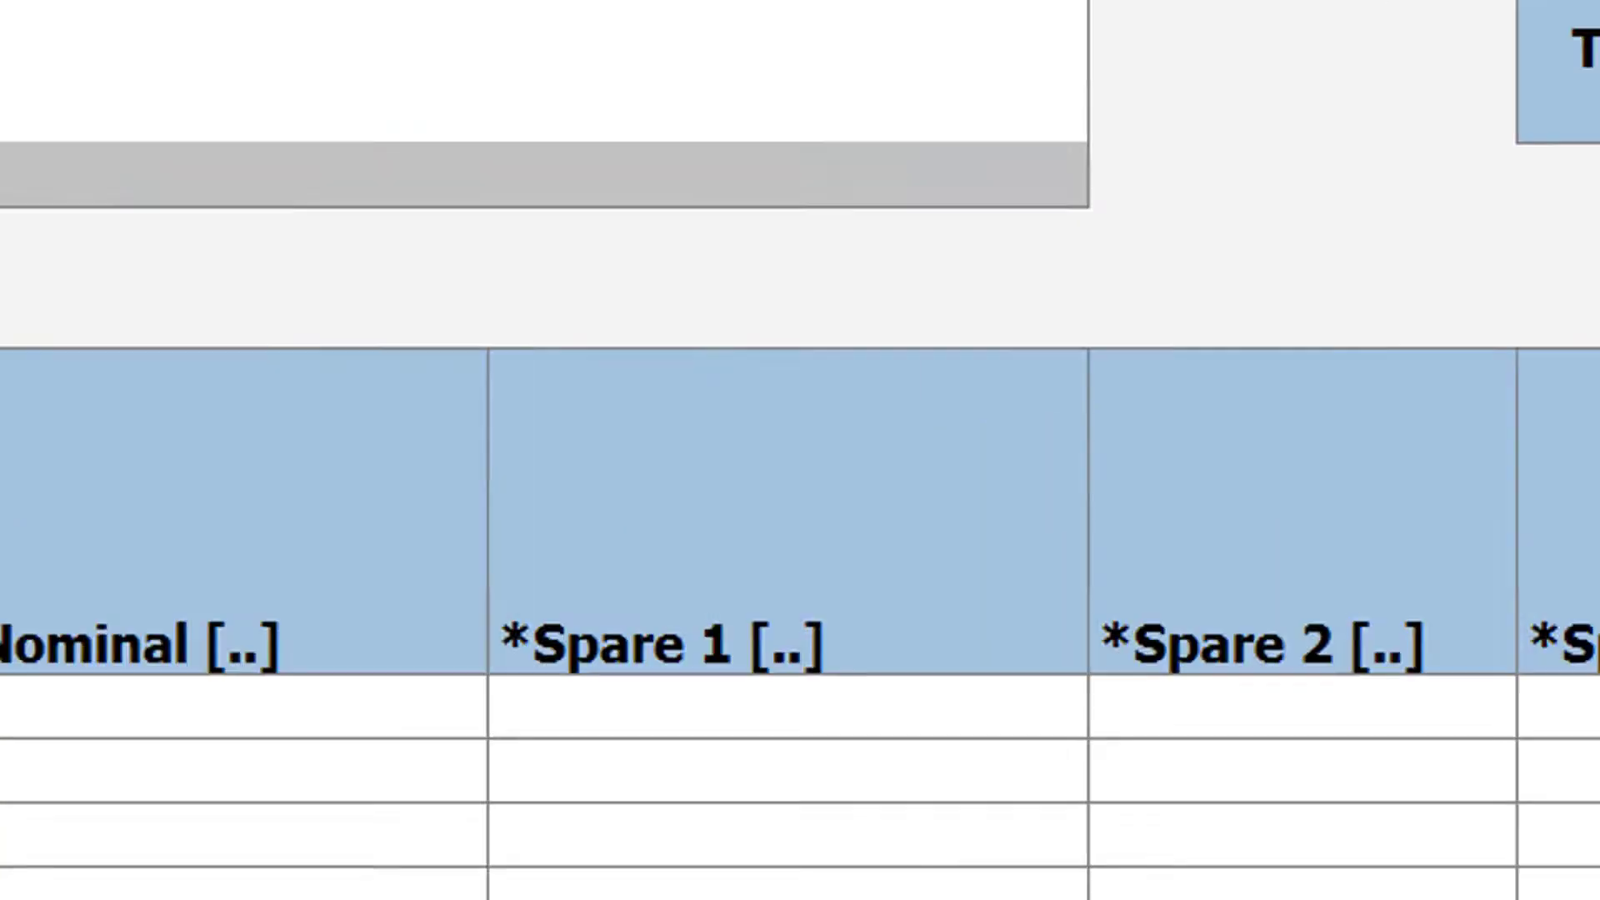
type("02/05/17")
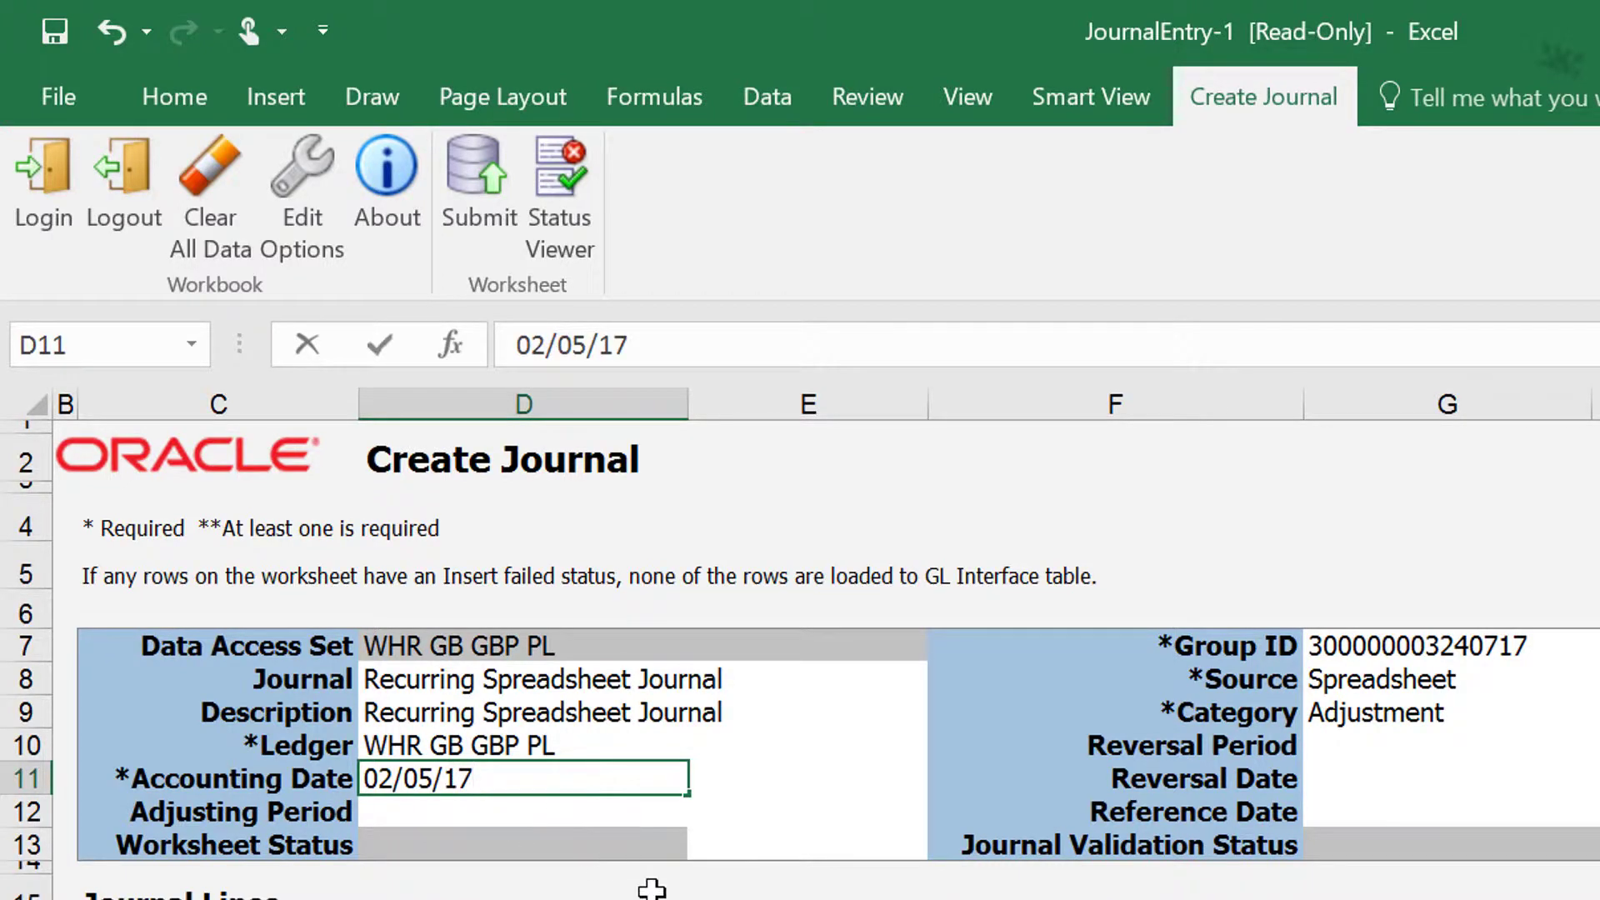
key("Tab")
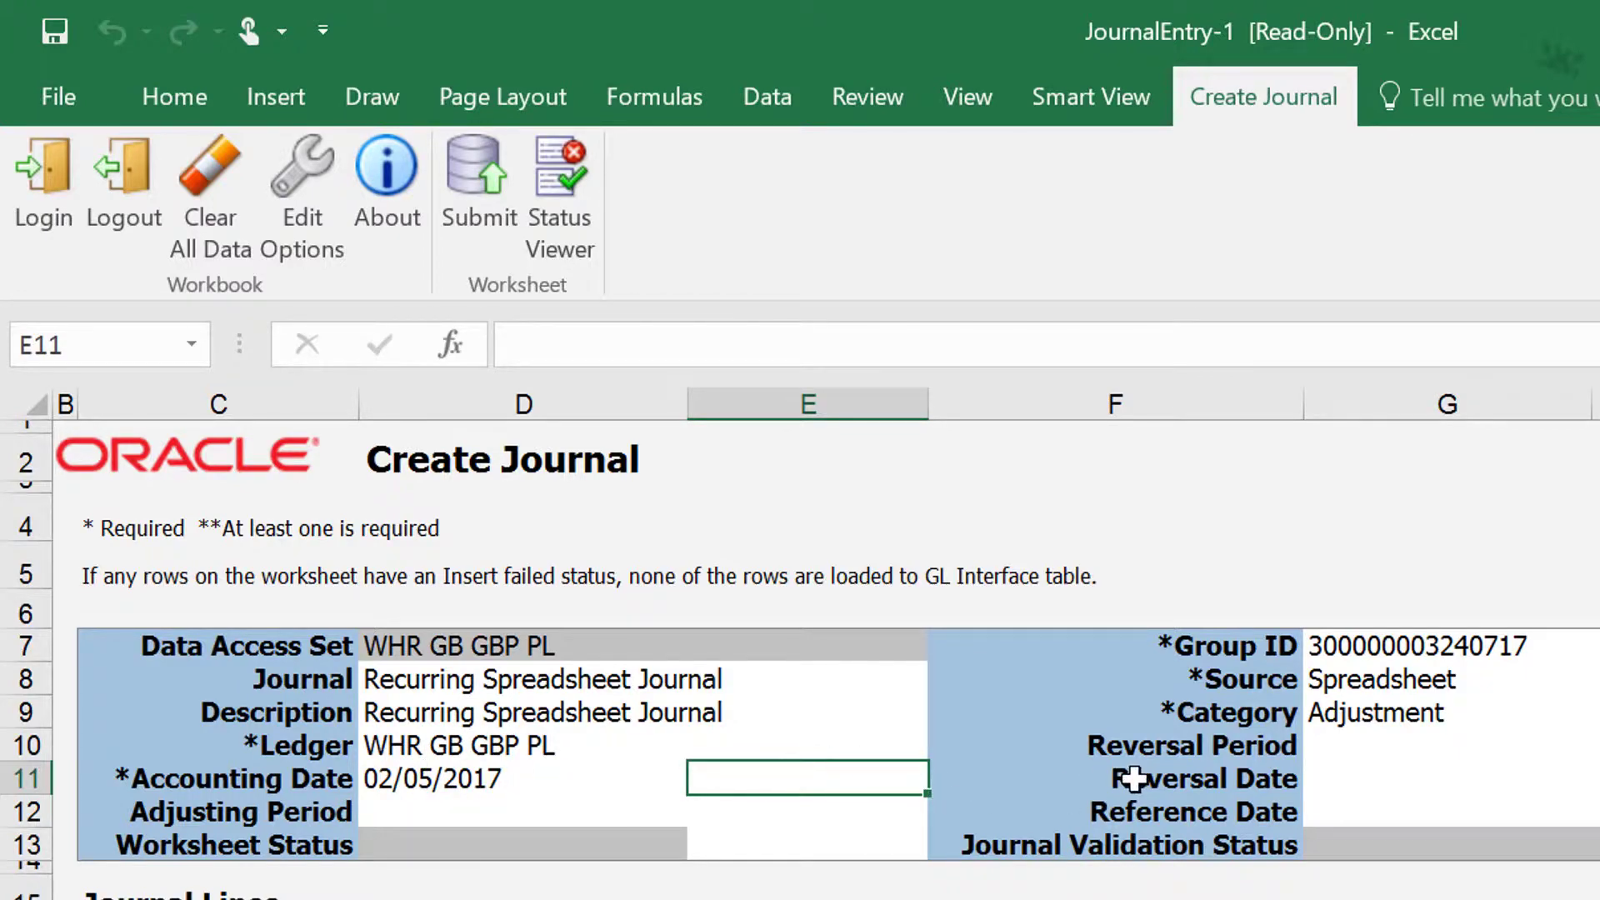
Step: Search the journal categories without a name filter and set the Category to Addition
left_click(1347, 718)
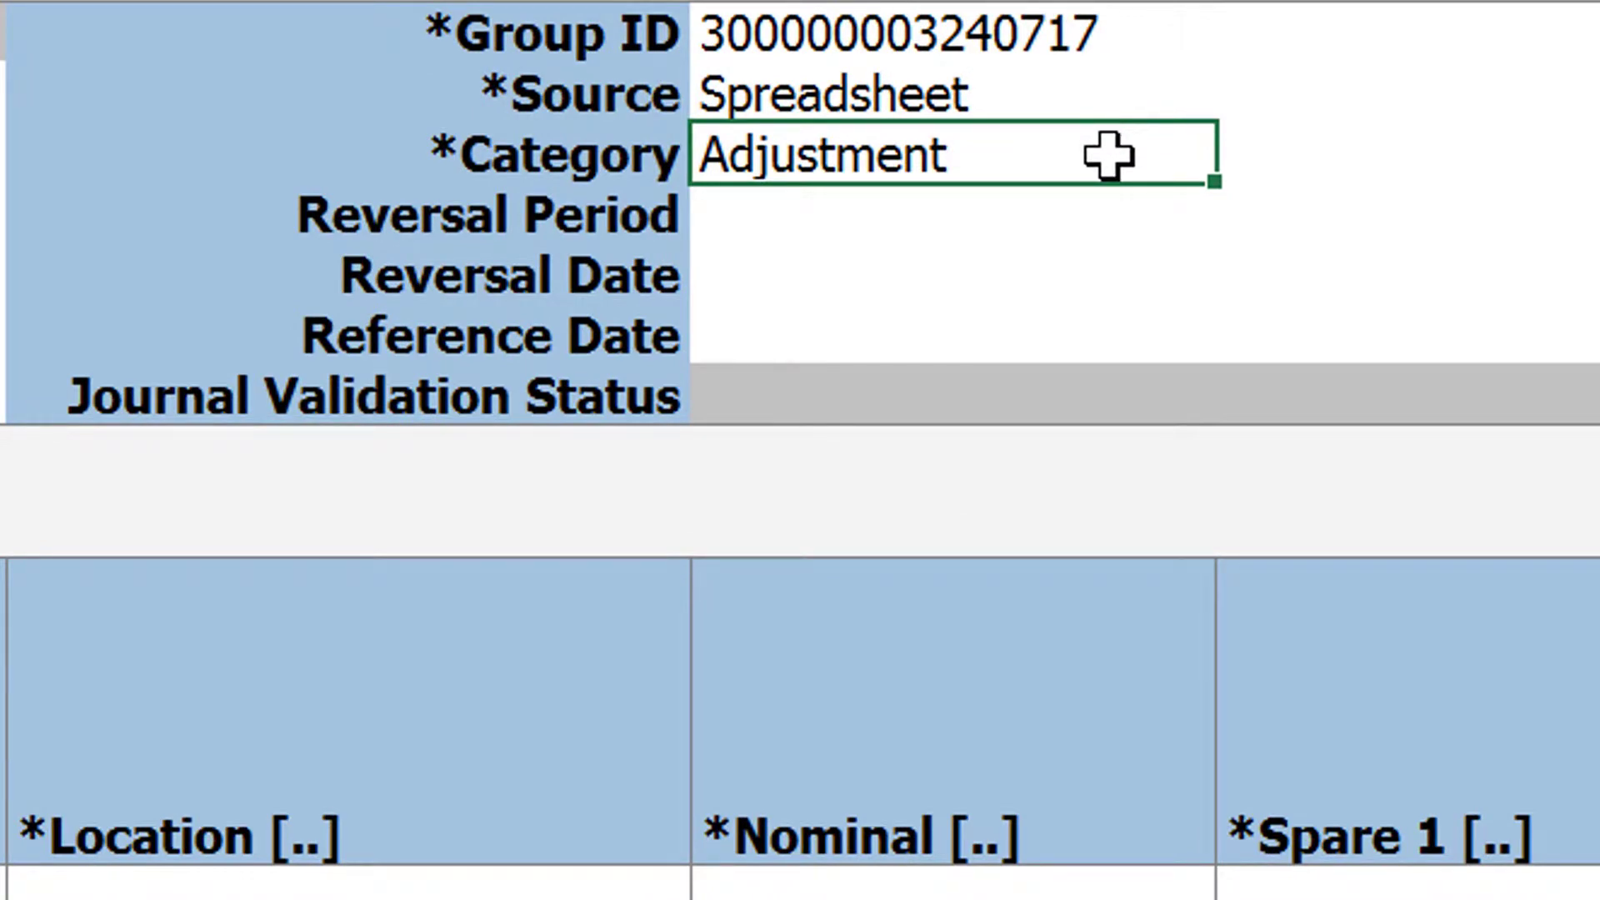
double_click(1109, 156)
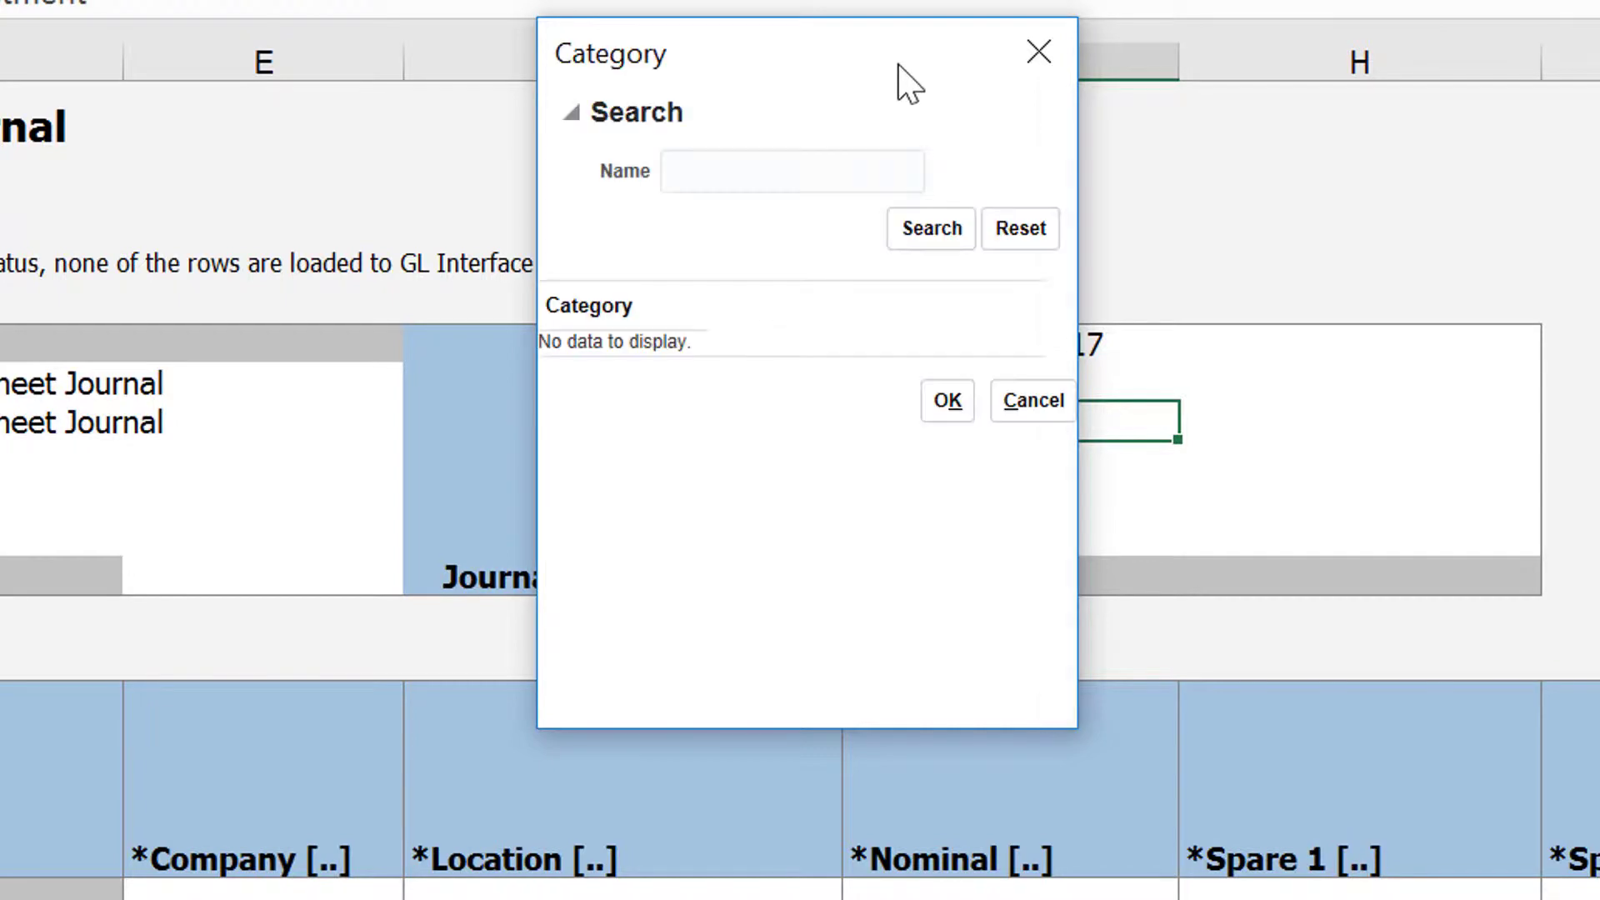
left_click(925, 229)
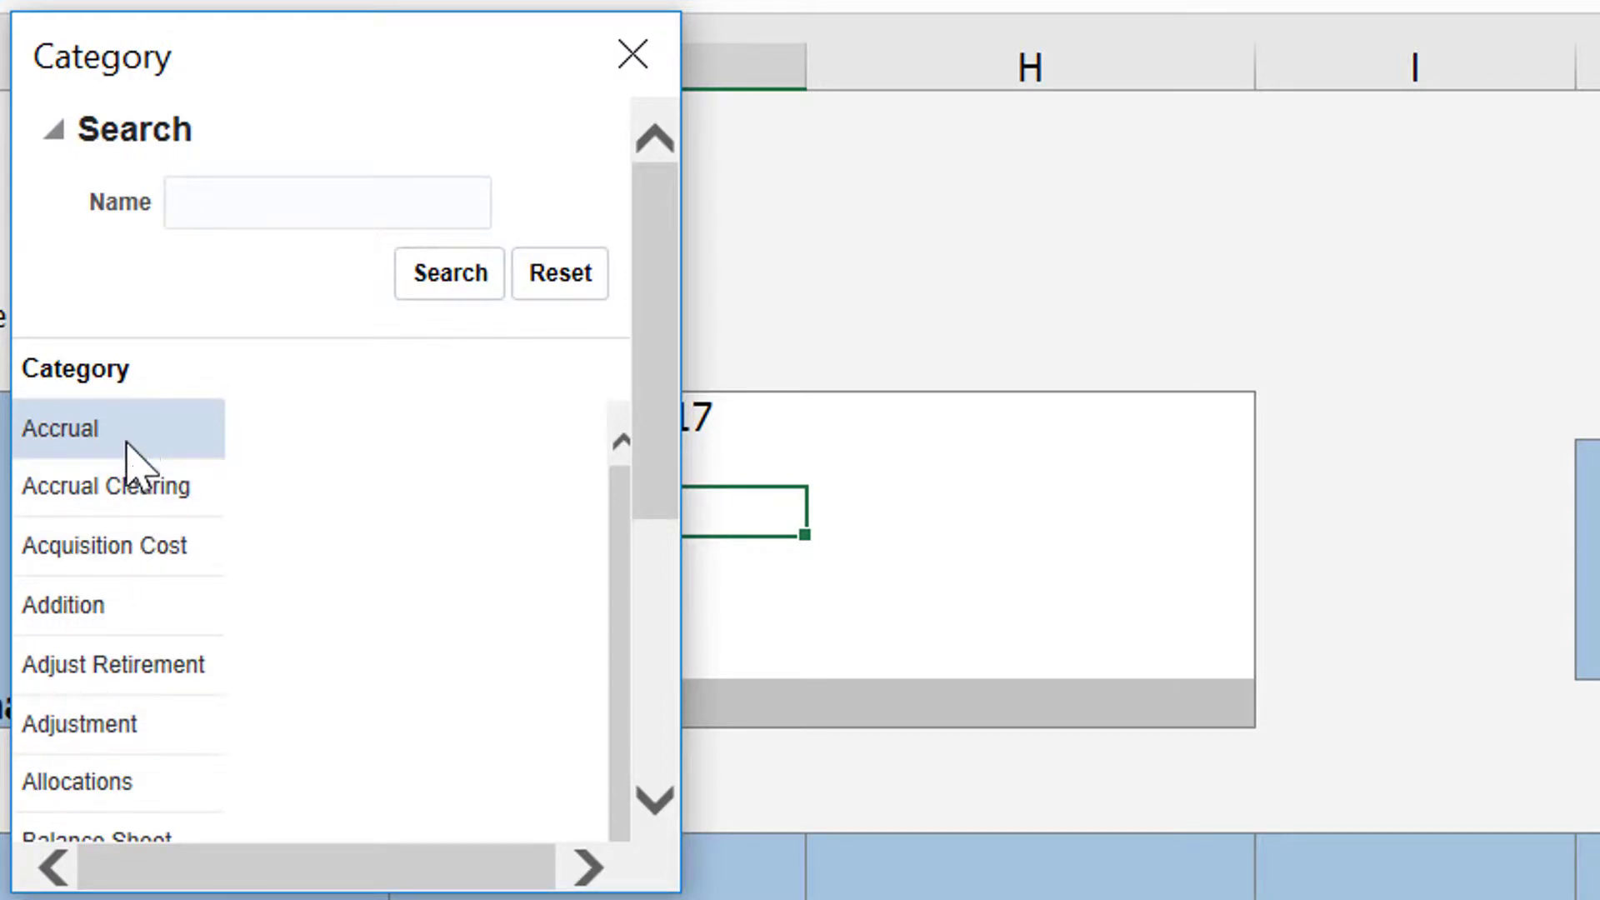
left_click(126, 613)
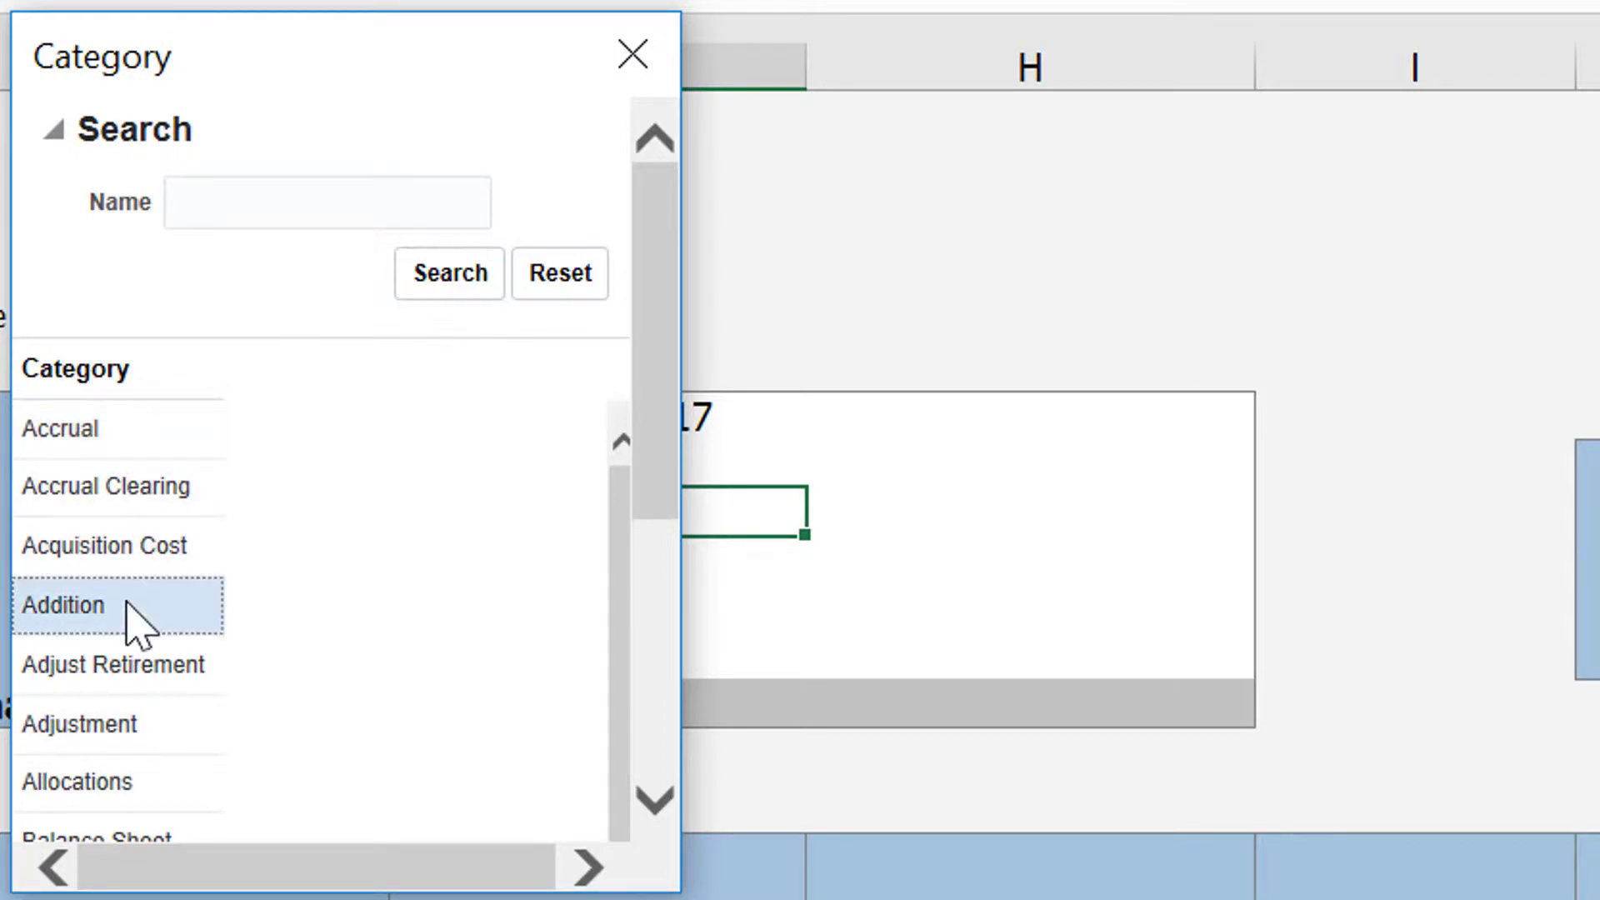
left_click(117, 725)
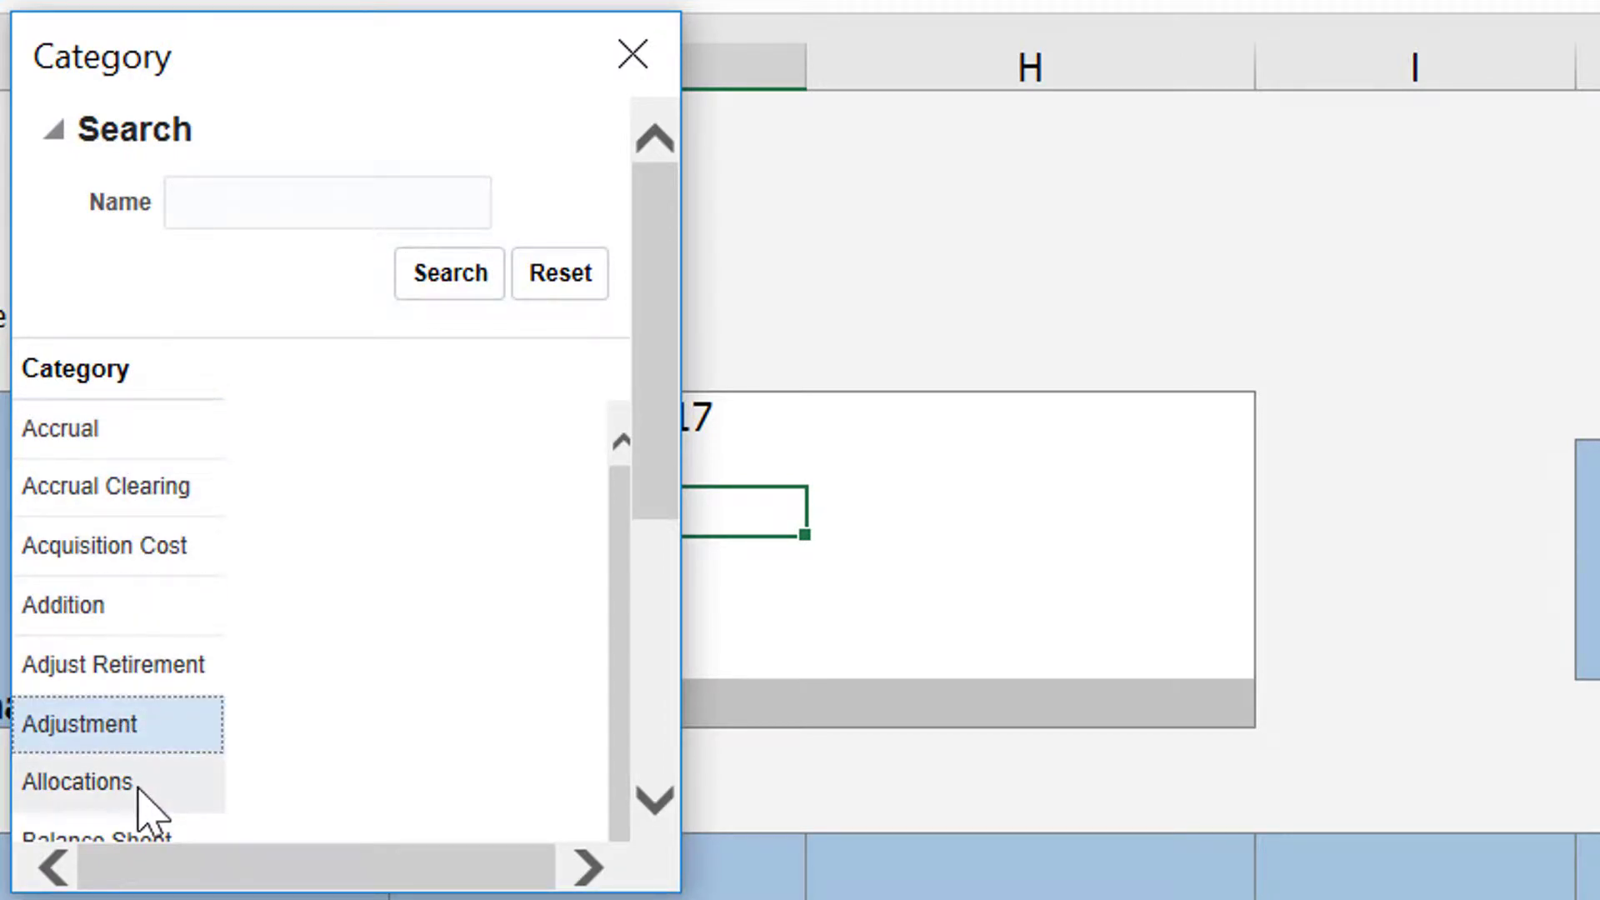
left_click(109, 608)
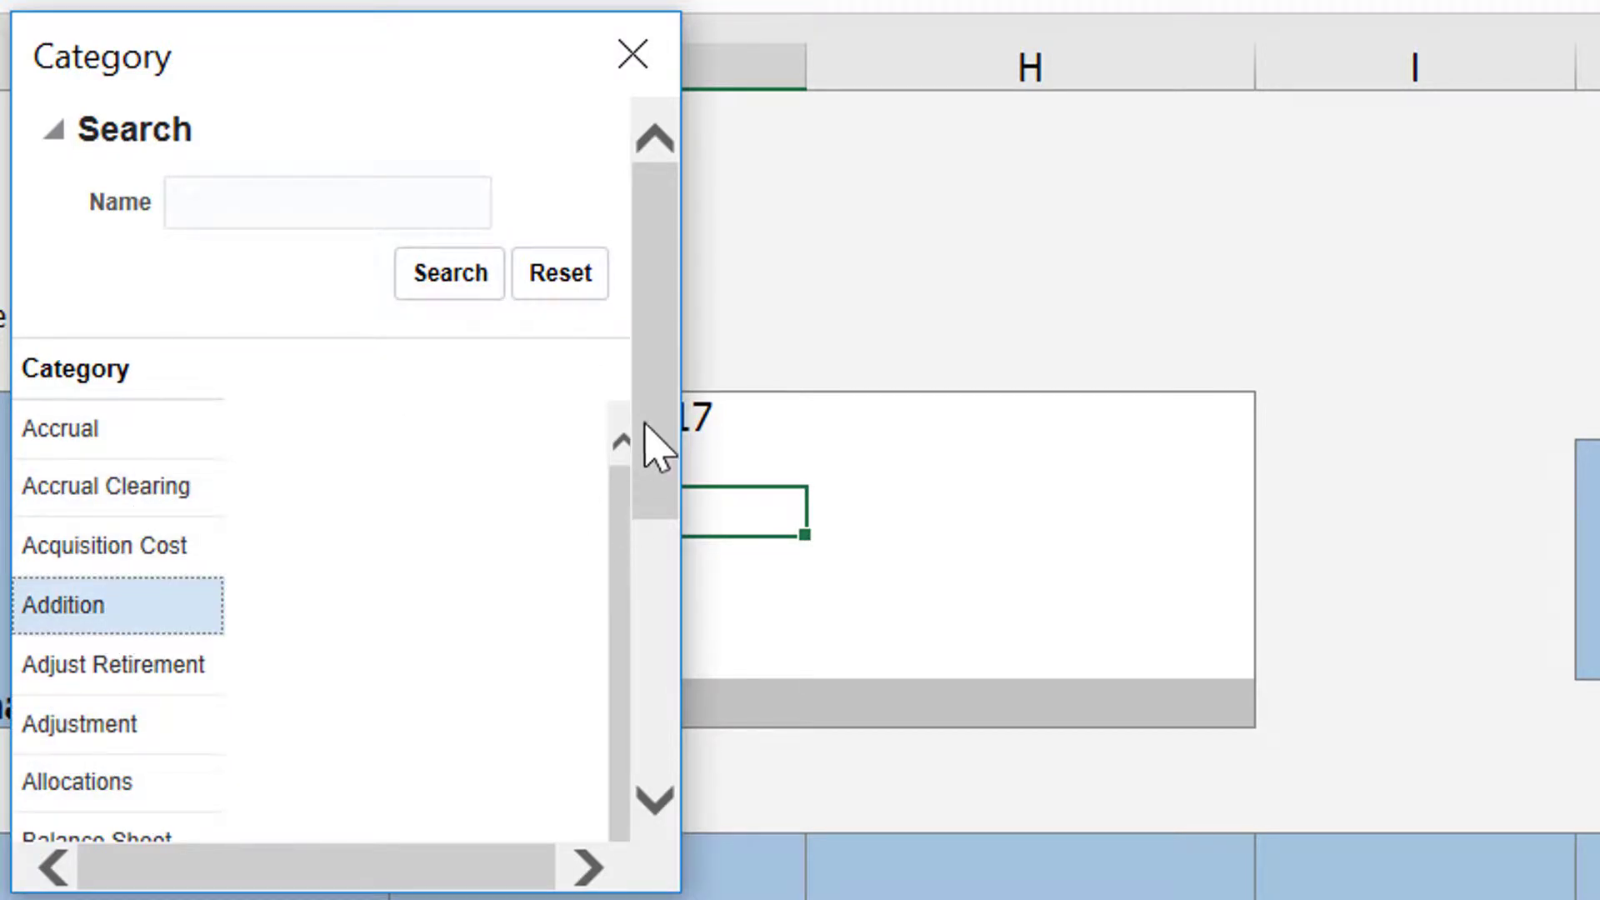
left_click_drag(649, 427, 661, 750)
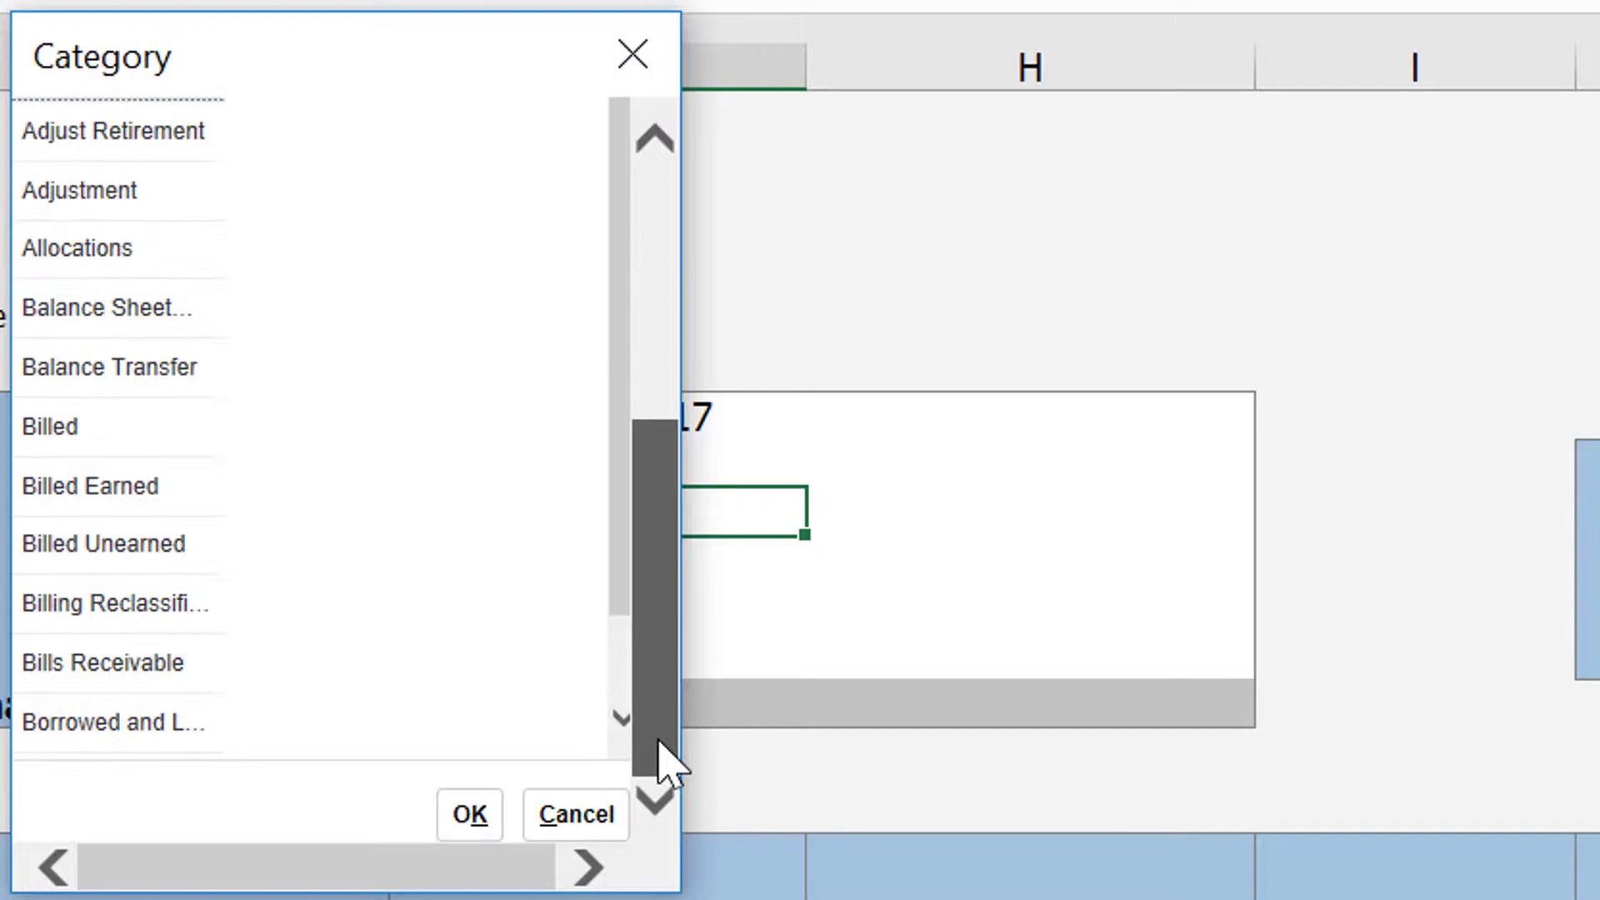
left_click(460, 816)
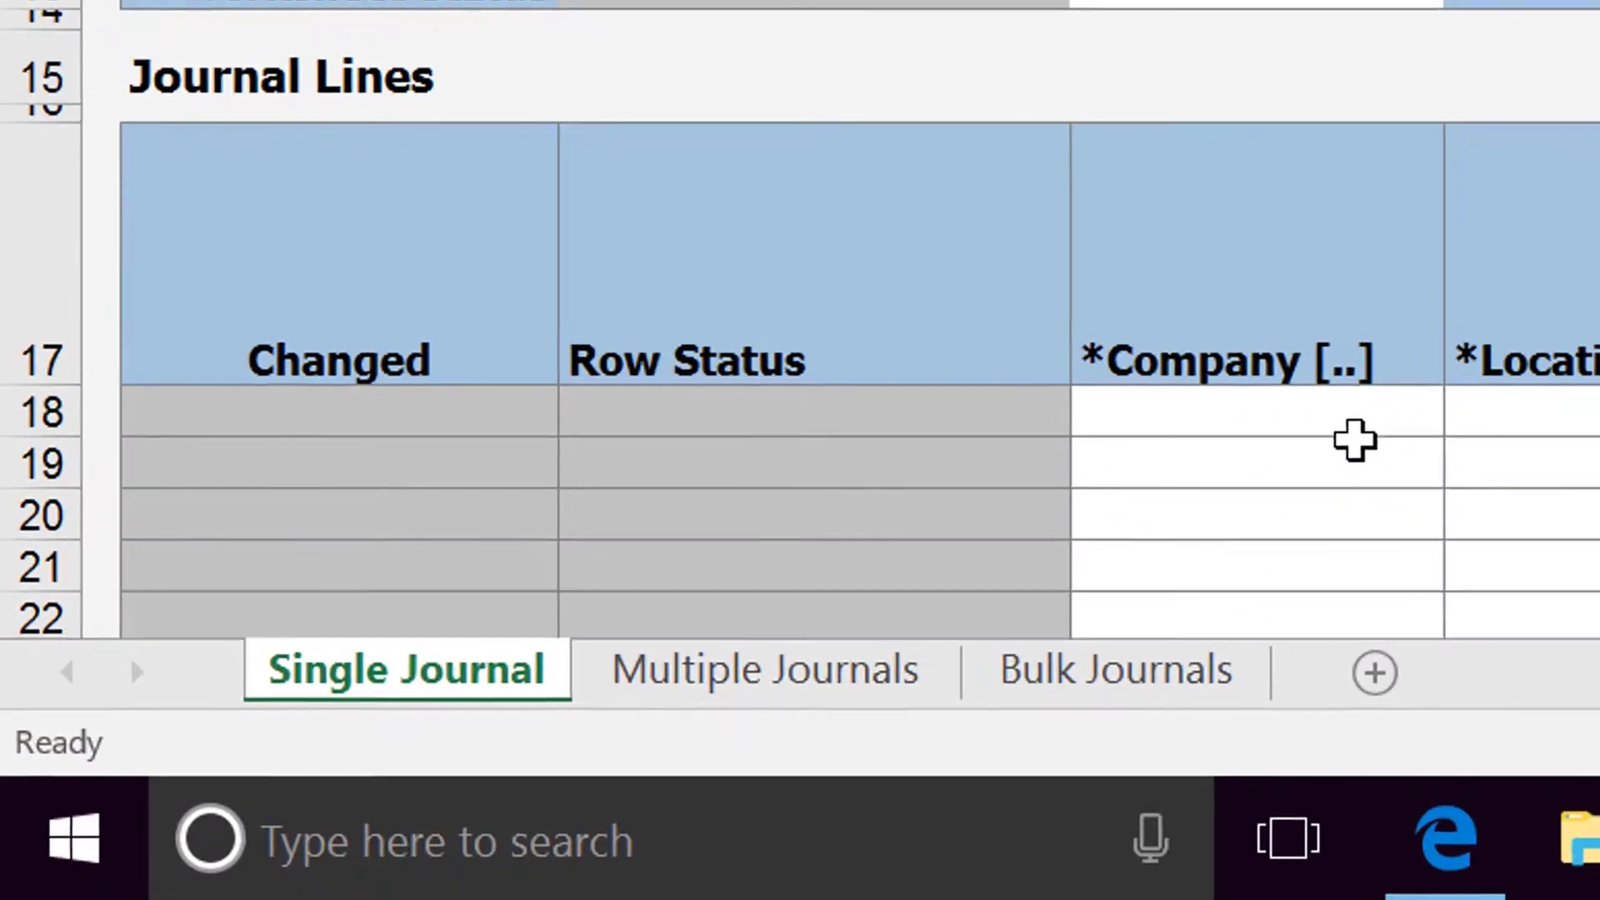
Step: In the account selector for the first journal line, set Company to 1000 Corporate and Location to 12531055 Horse & Jockey Table Table Bird Site
left_click(1370, 414)
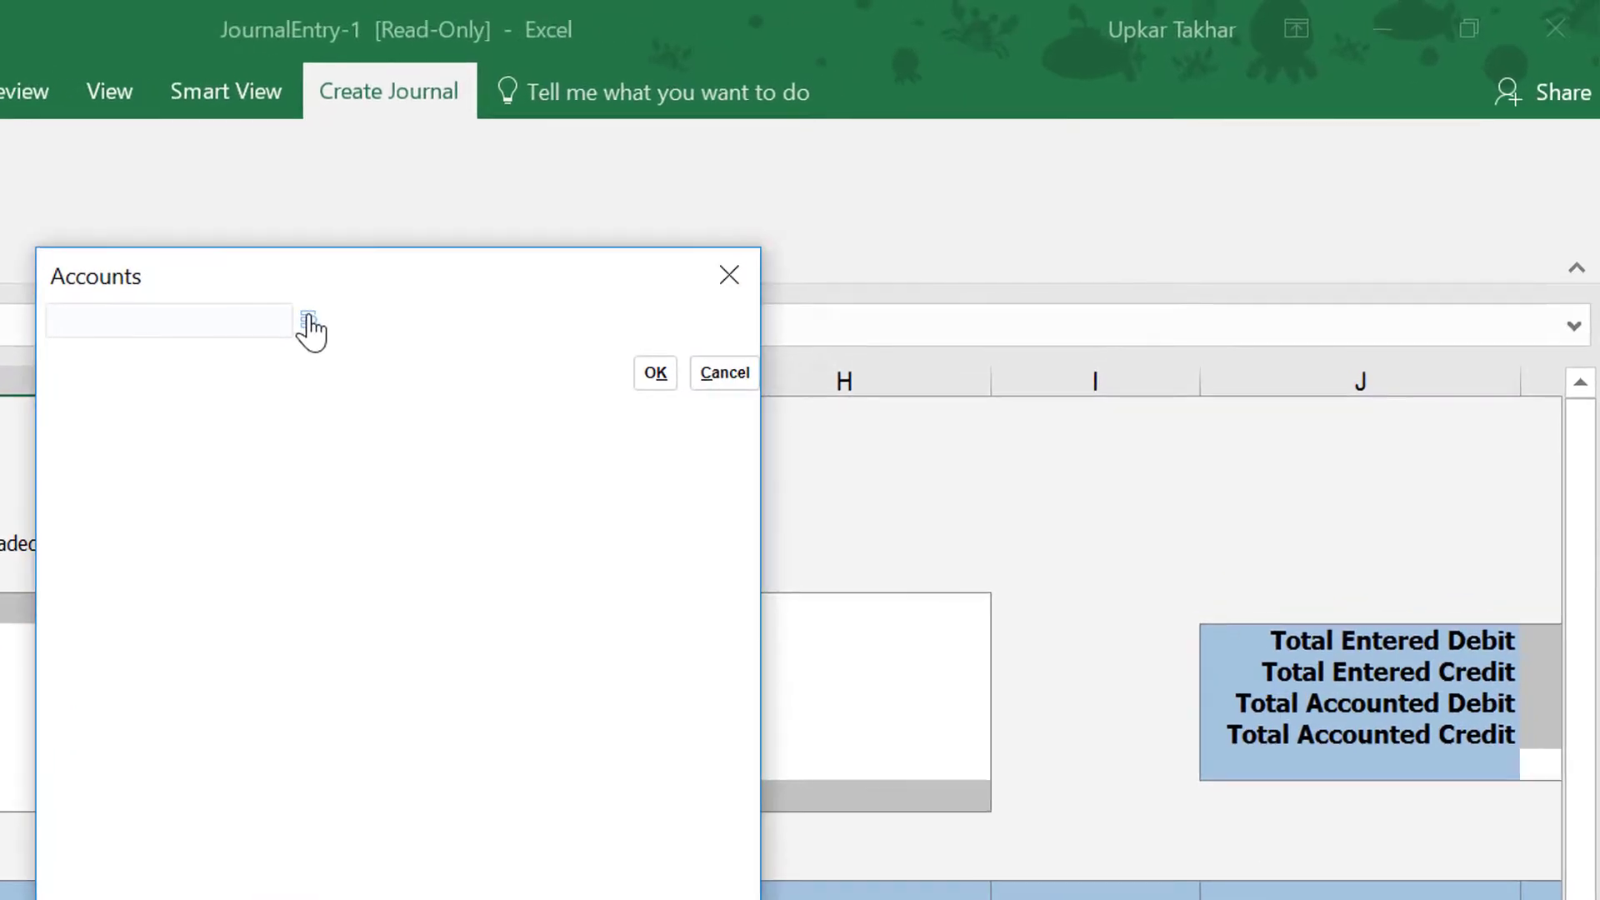
left_click(308, 320)
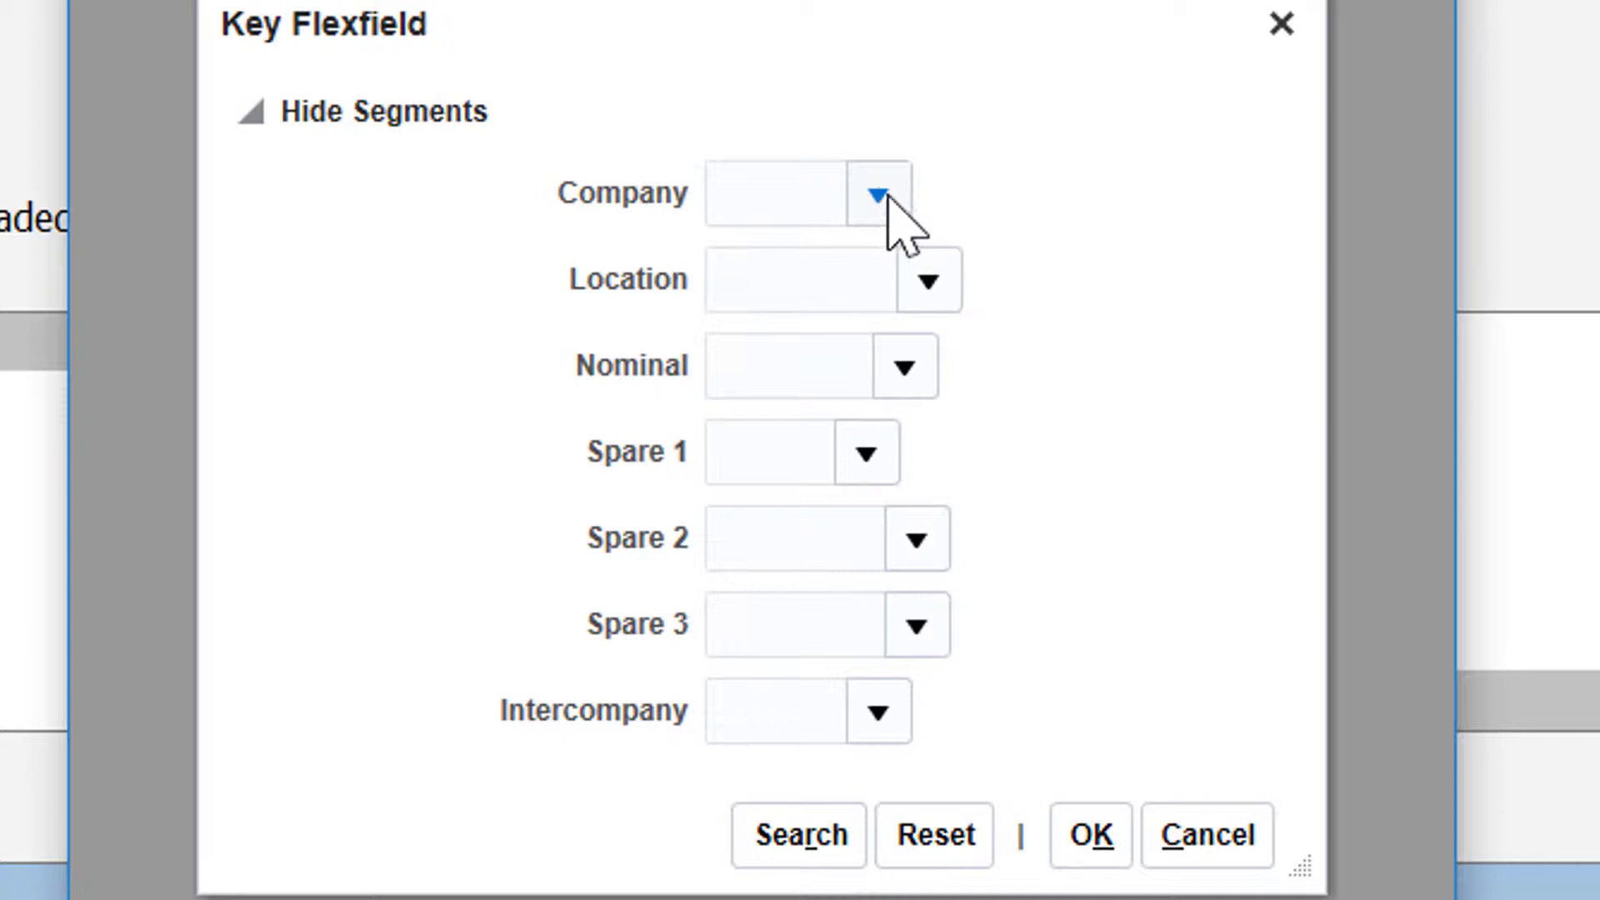
left_click(870, 199)
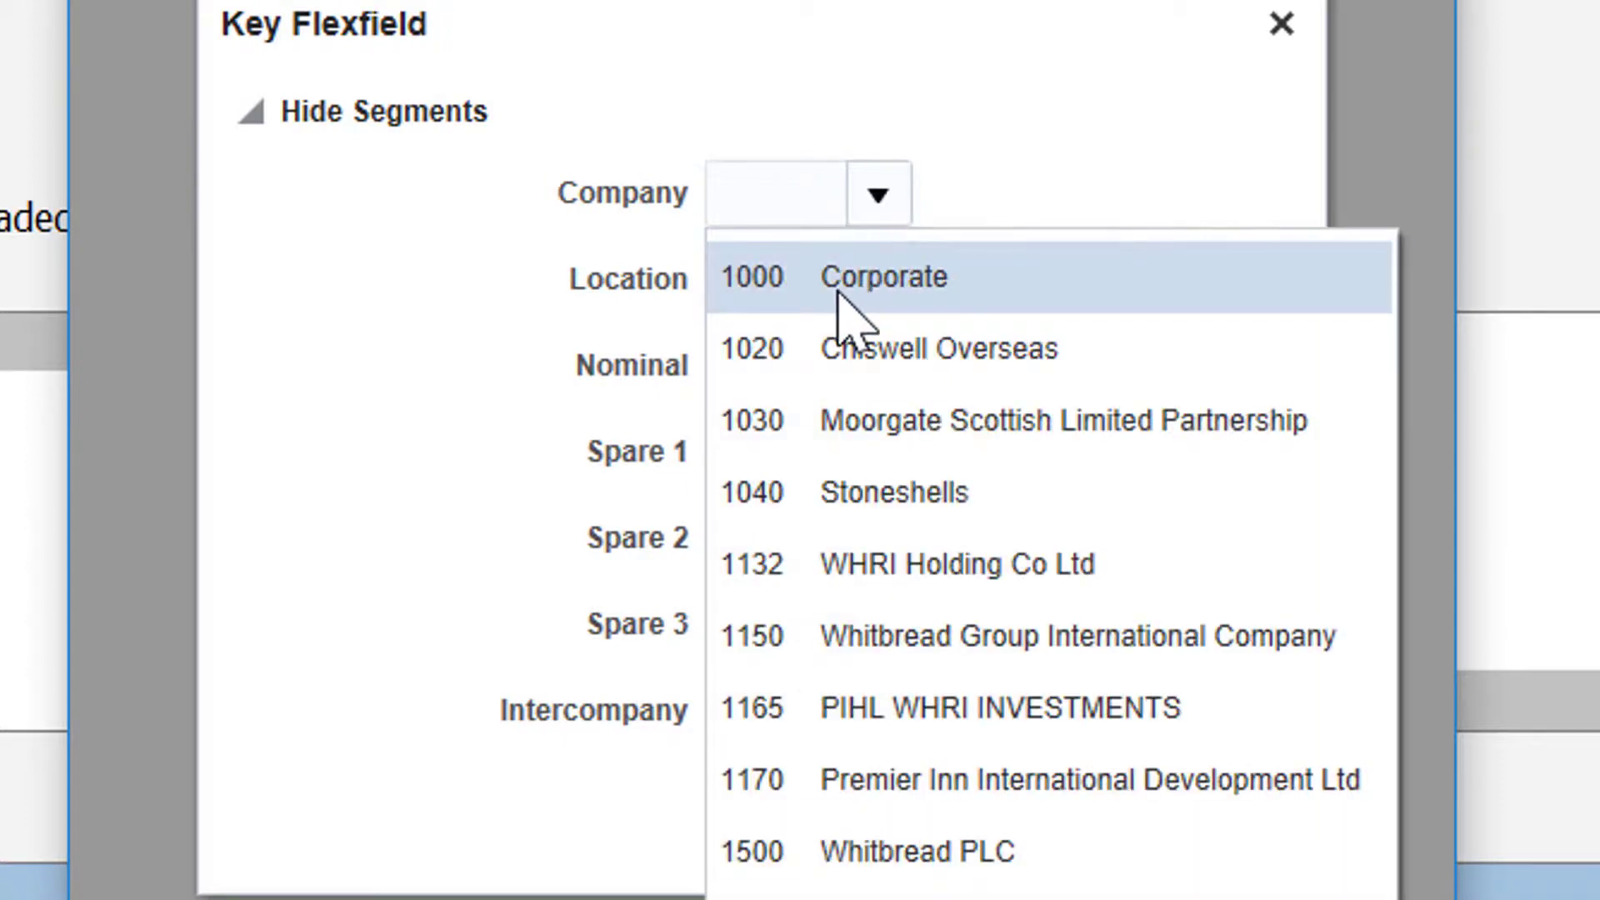
left_click(837, 286)
left_click(928, 283)
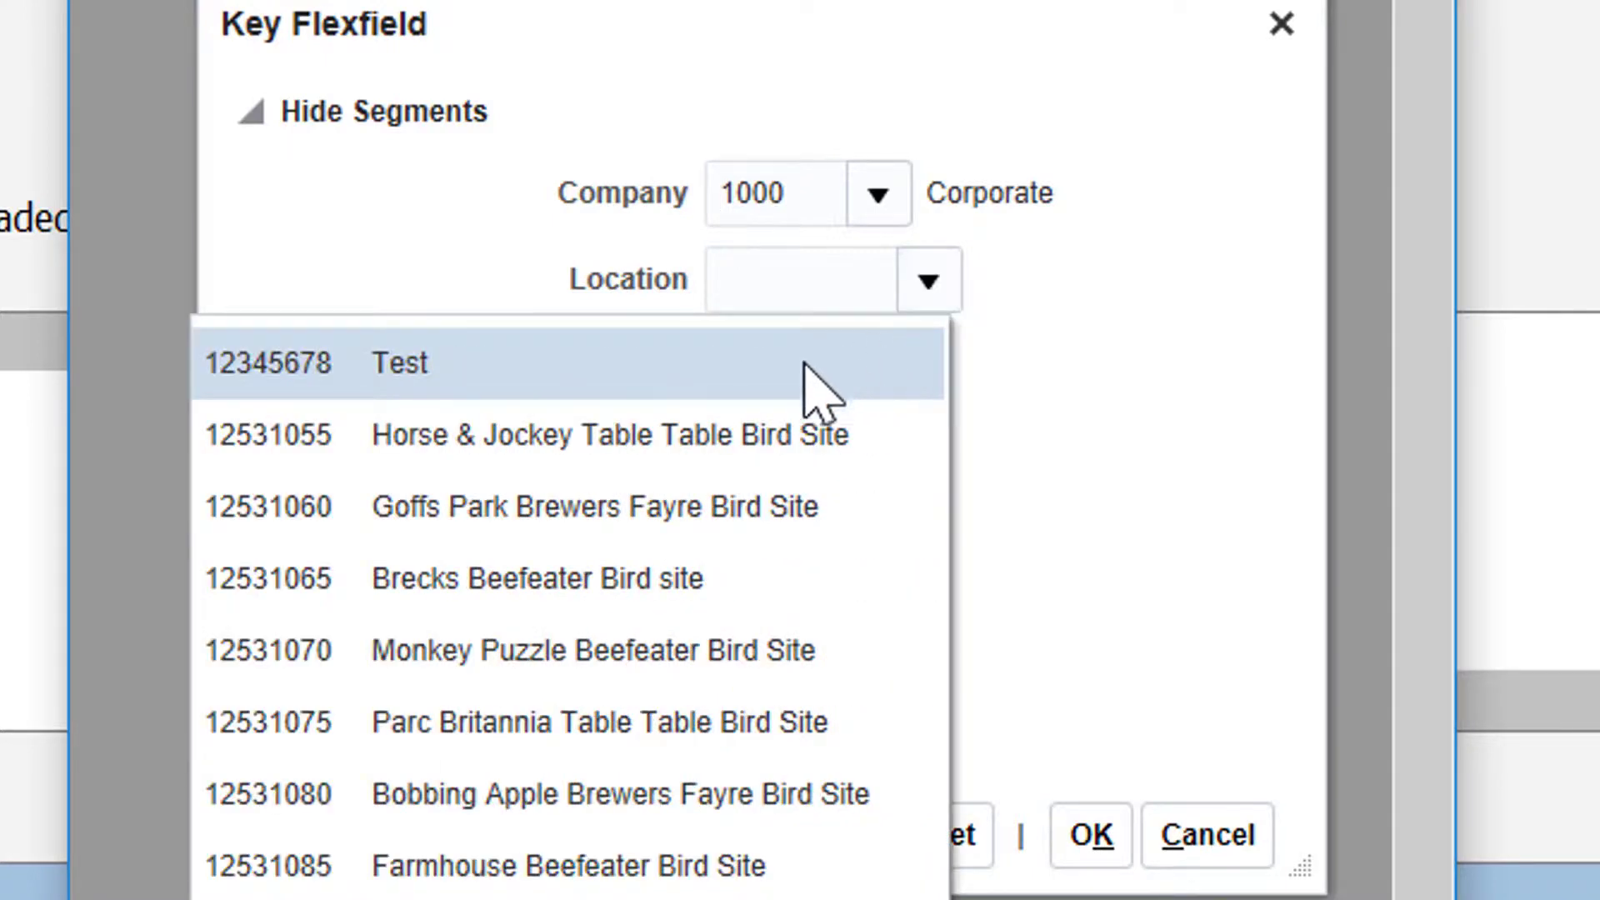
right_click(785, 429)
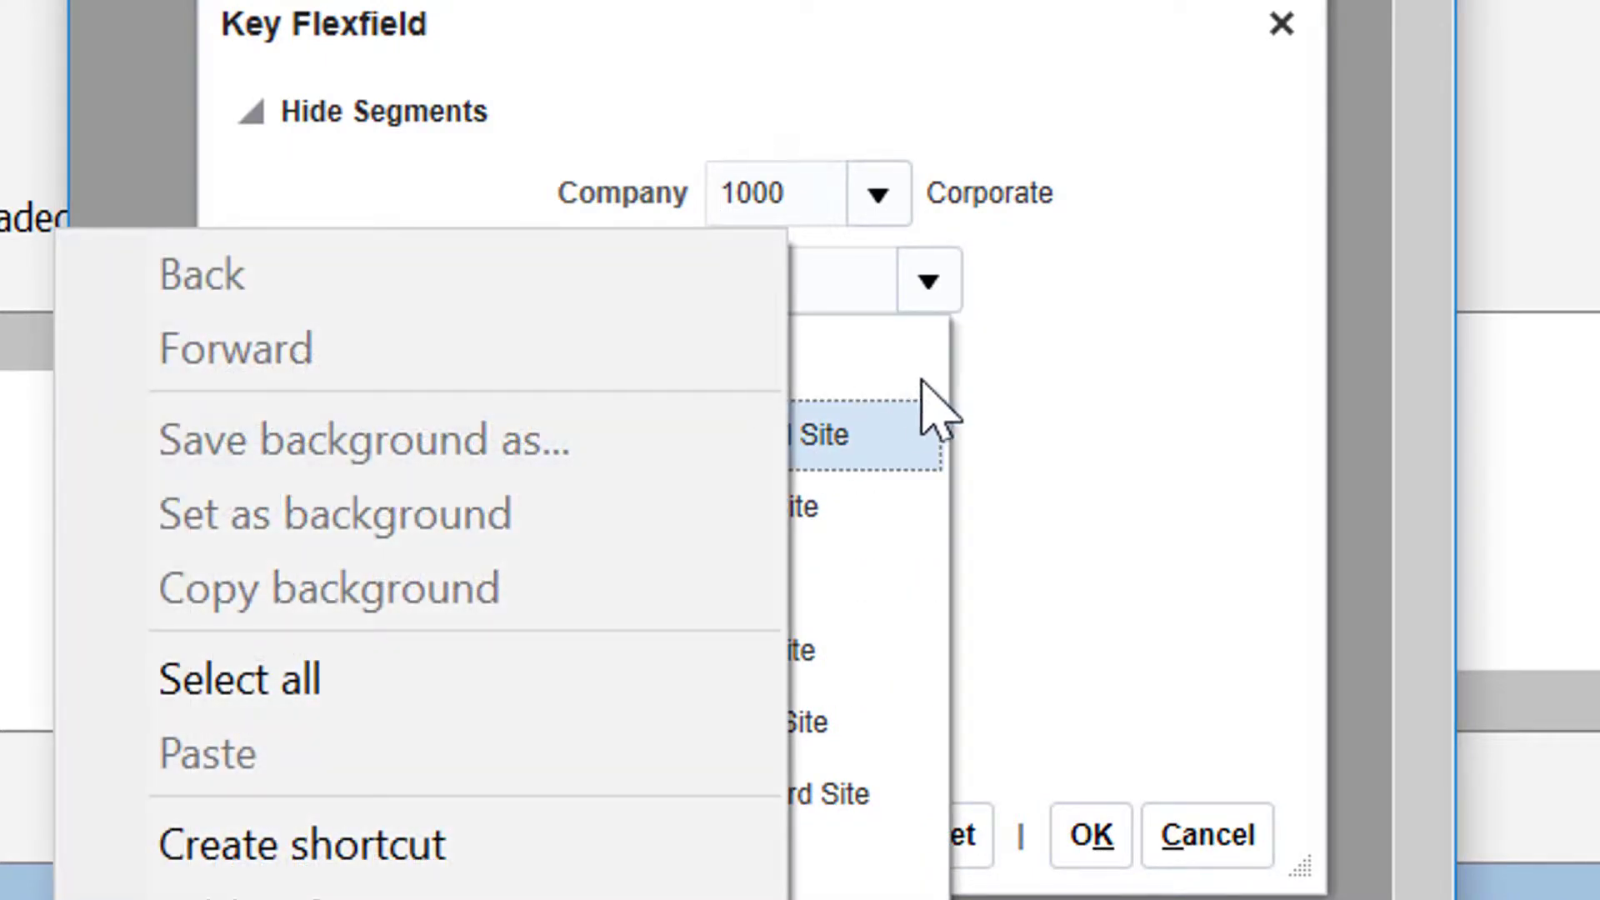
left_click(831, 427)
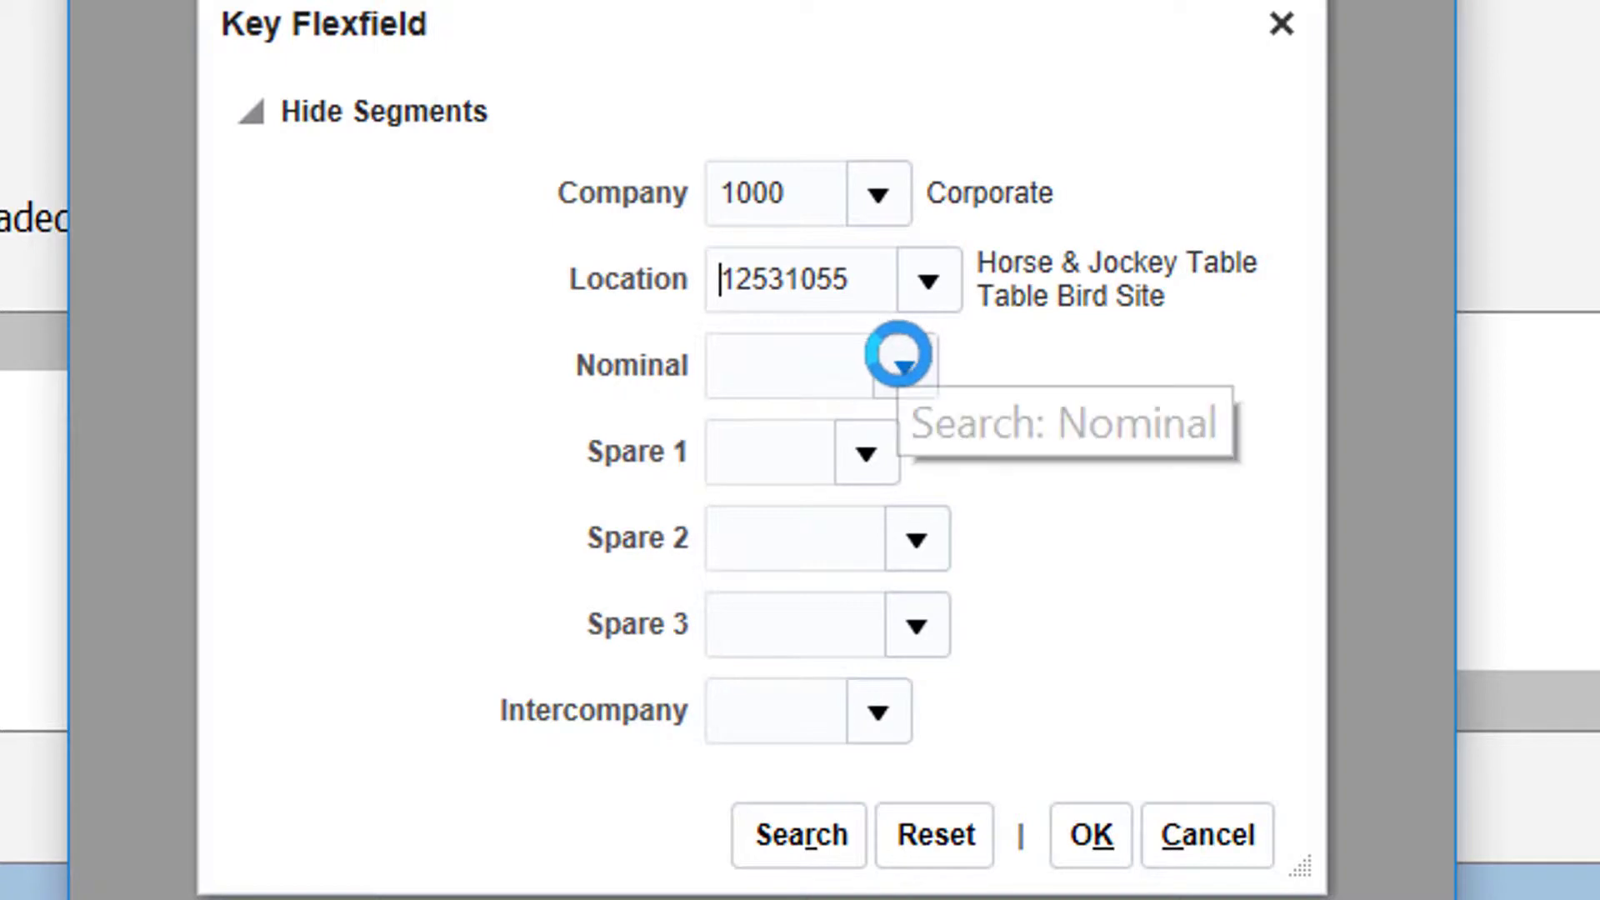
Step: Set the Nominal segment to 101000 Gross Accommodation Sales, Spare 1 to 000 Default and Spare 2 to 0000000 Default
left_click(892, 375)
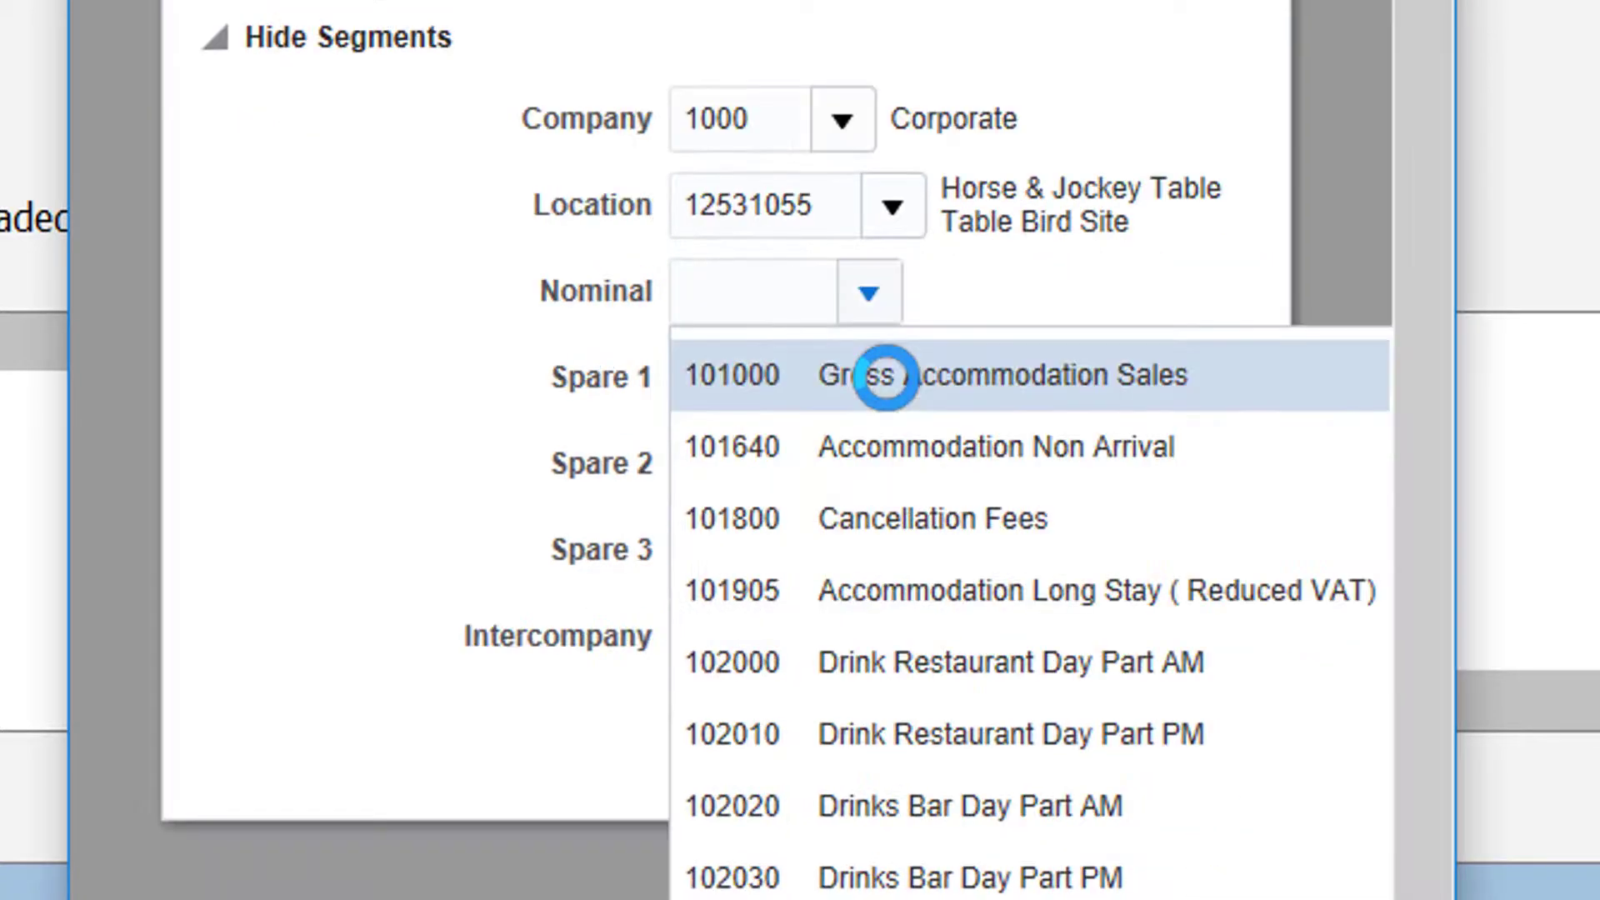
left_click(853, 371)
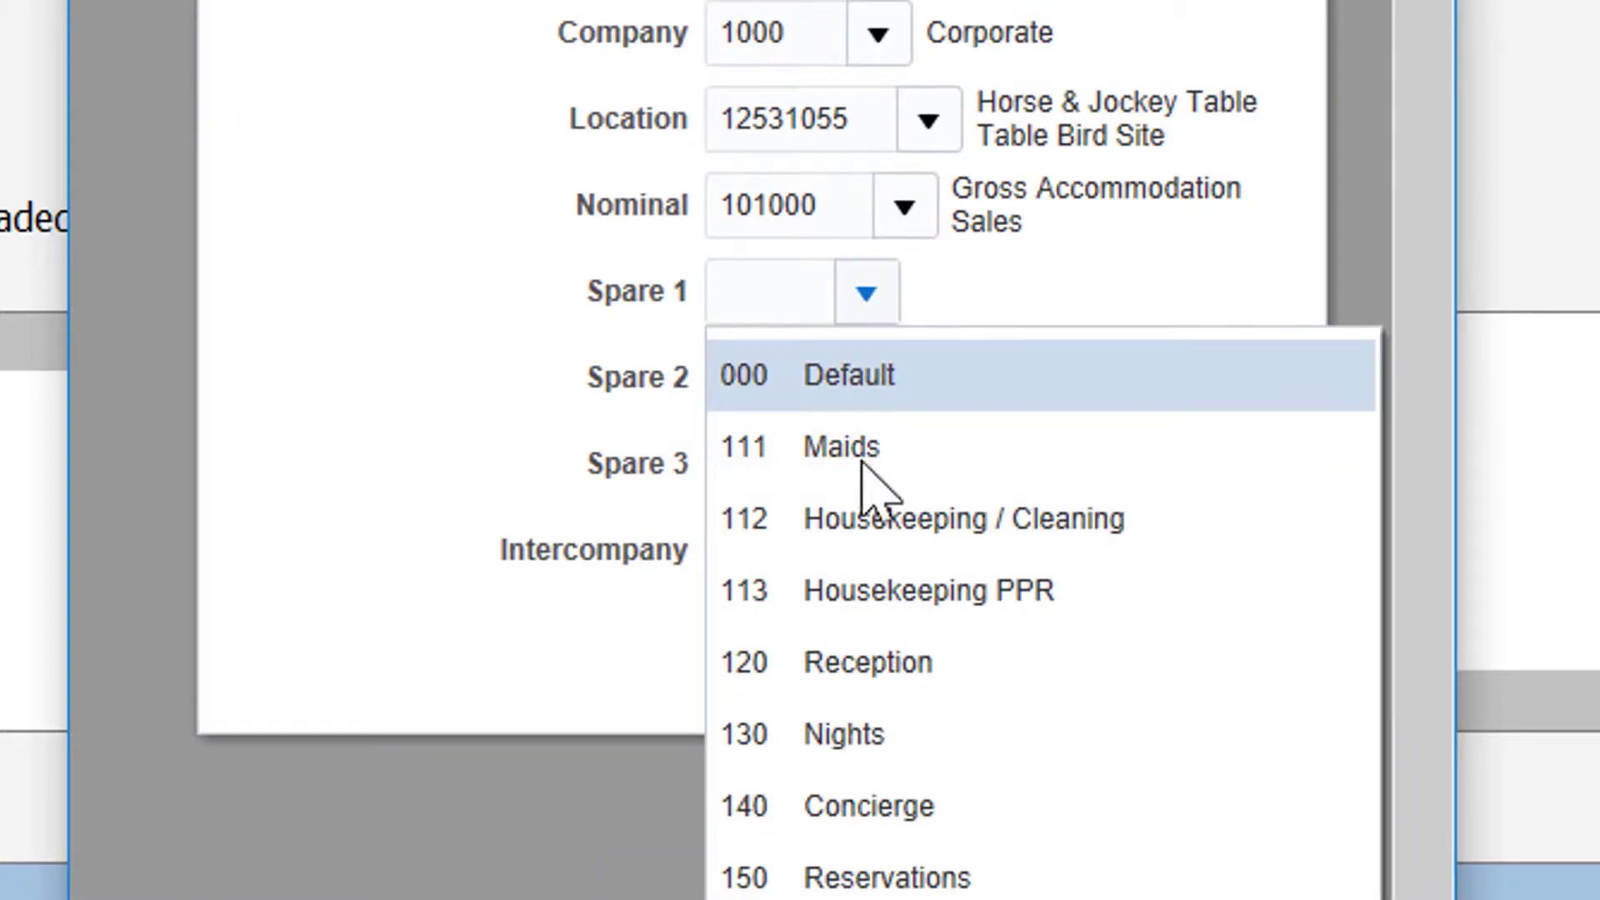
left_click(833, 377)
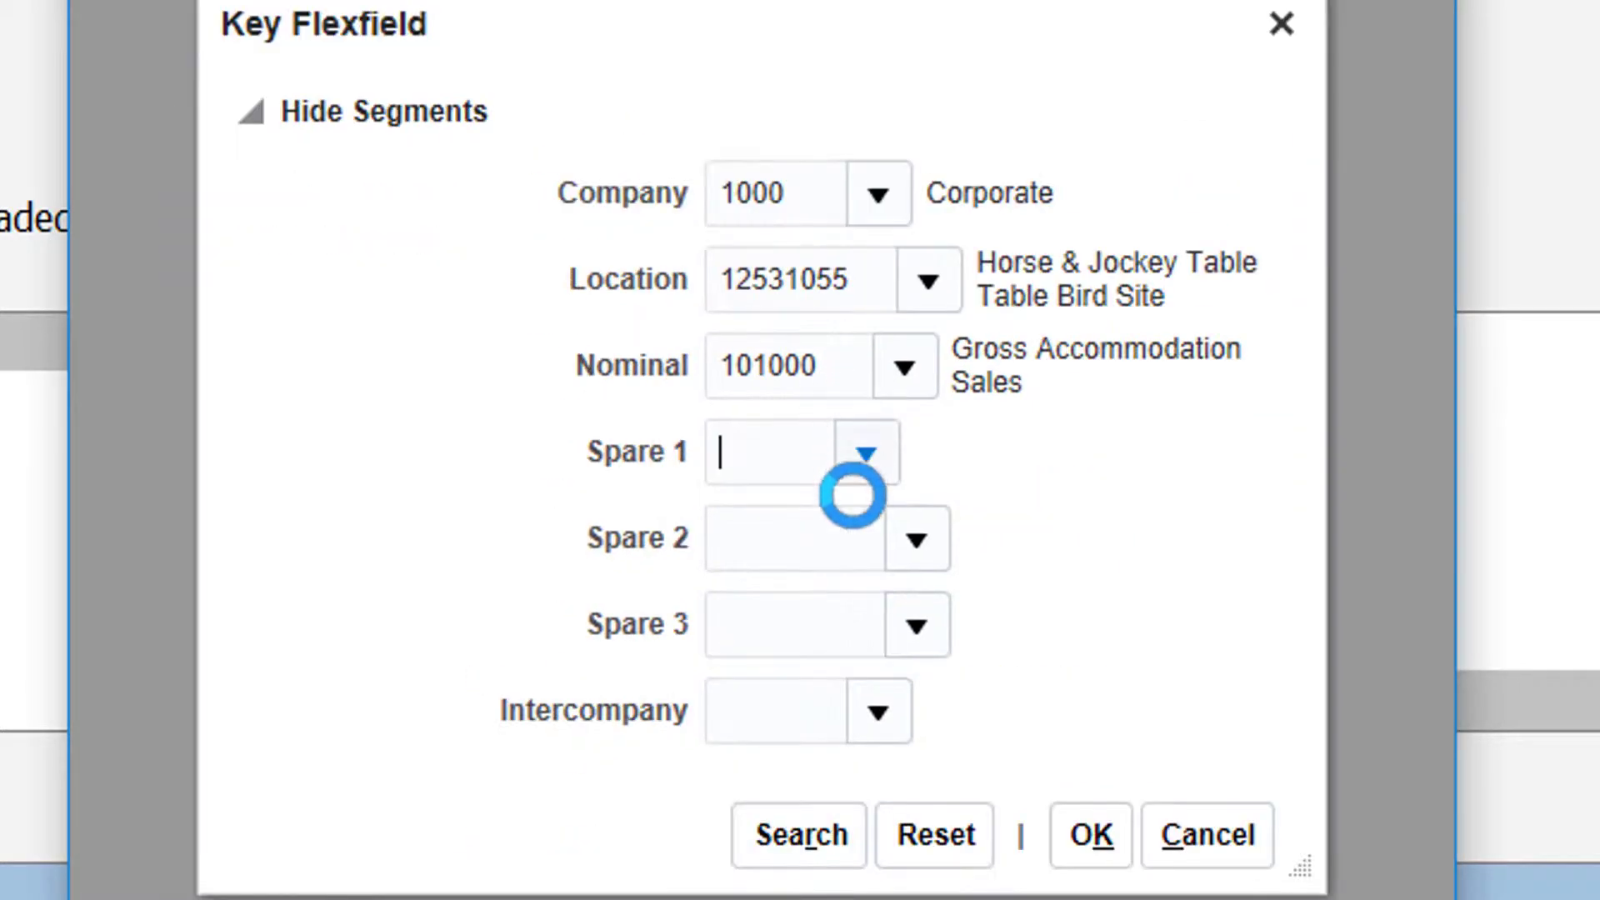
left_click(915, 541)
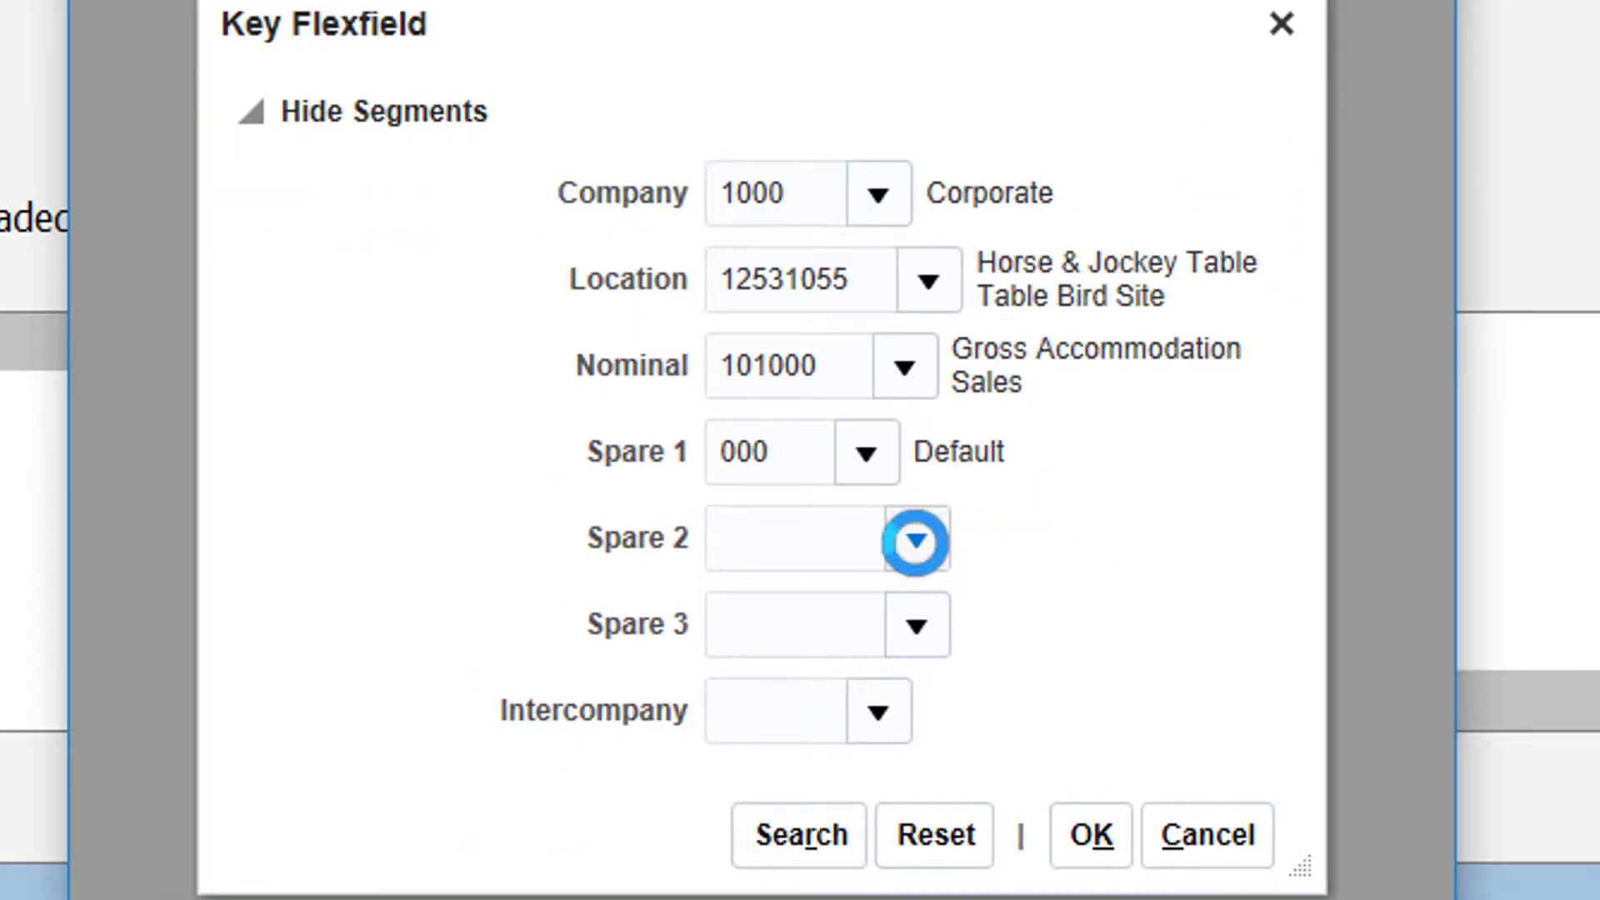
left_click(794, 629)
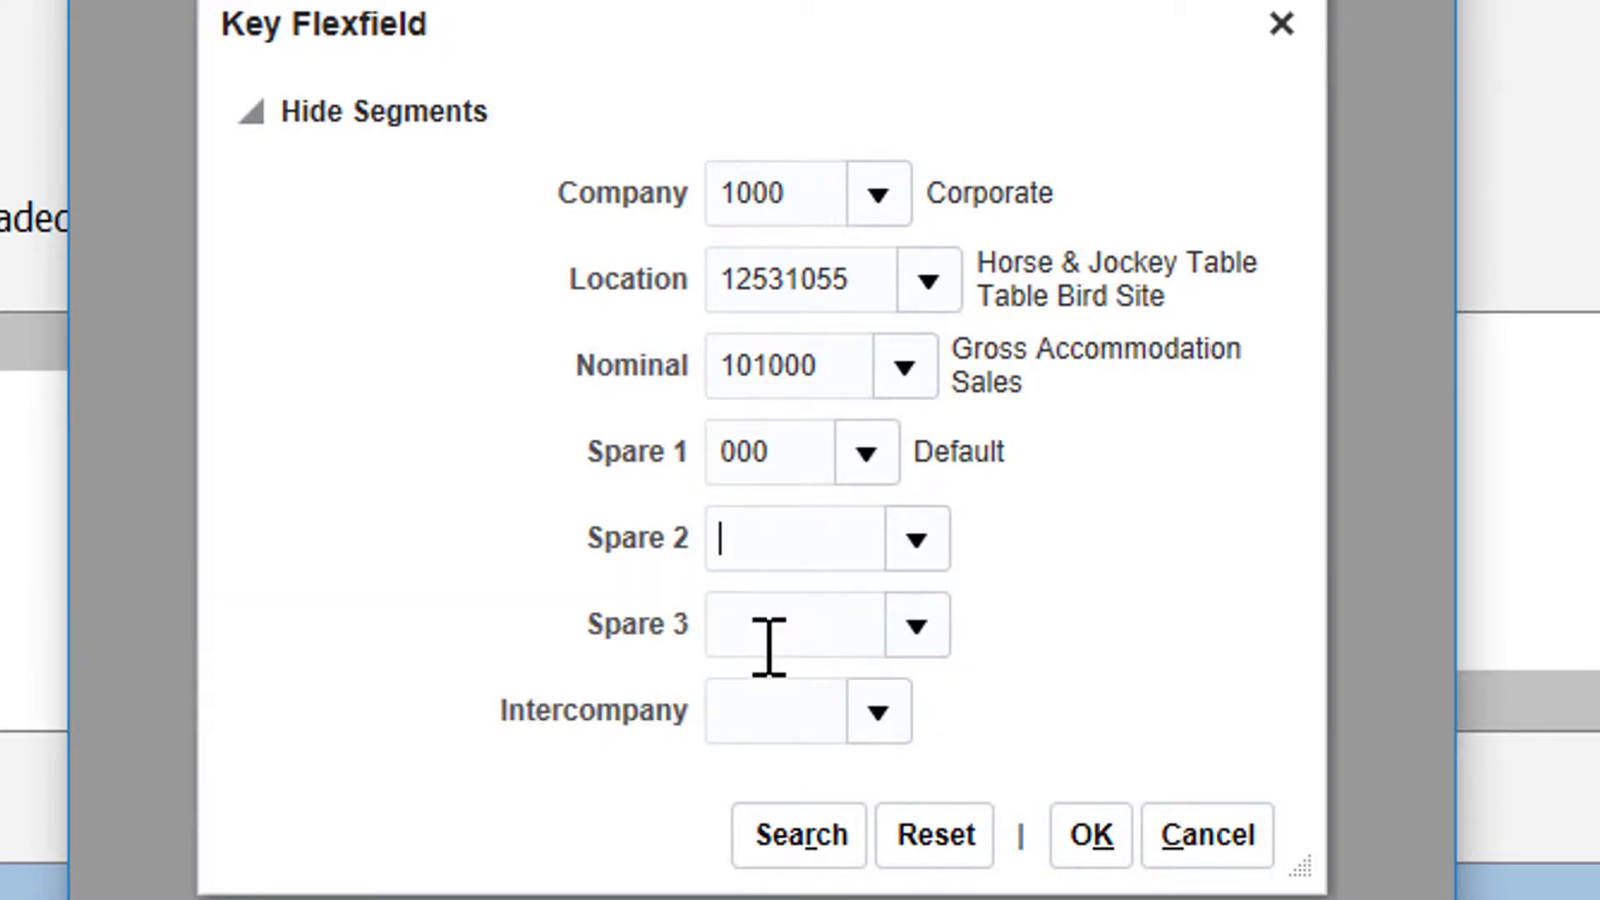
Step: Set Spare 3 to 0000000 and Intercompany to 0000, and insert the completed account combination into row 18
left_click(916, 626)
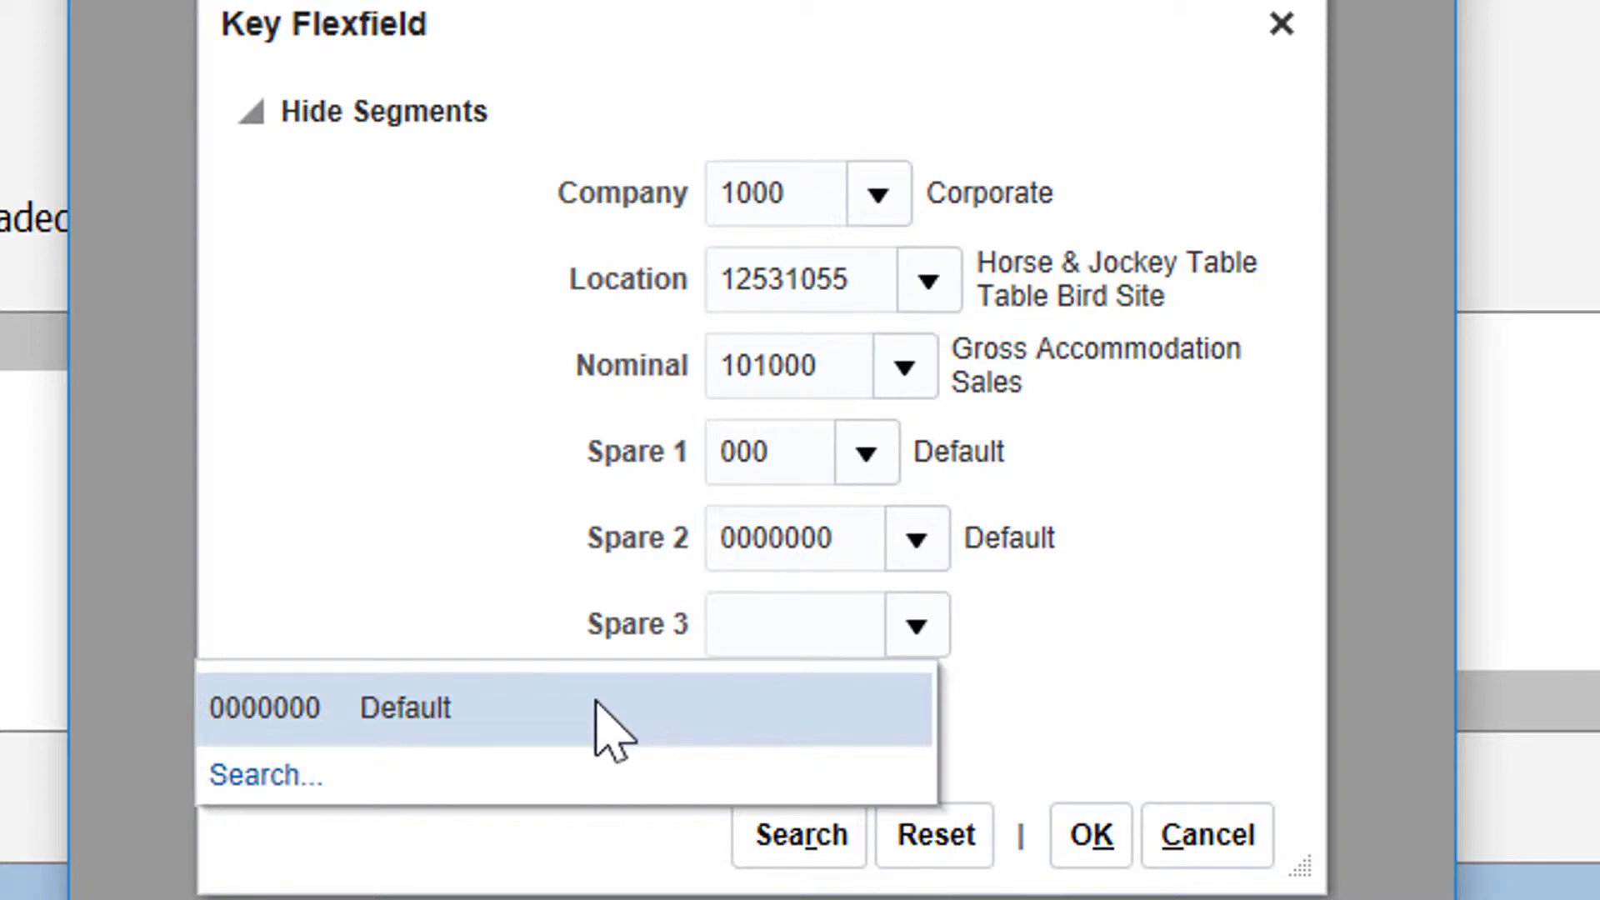
left_click(571, 710)
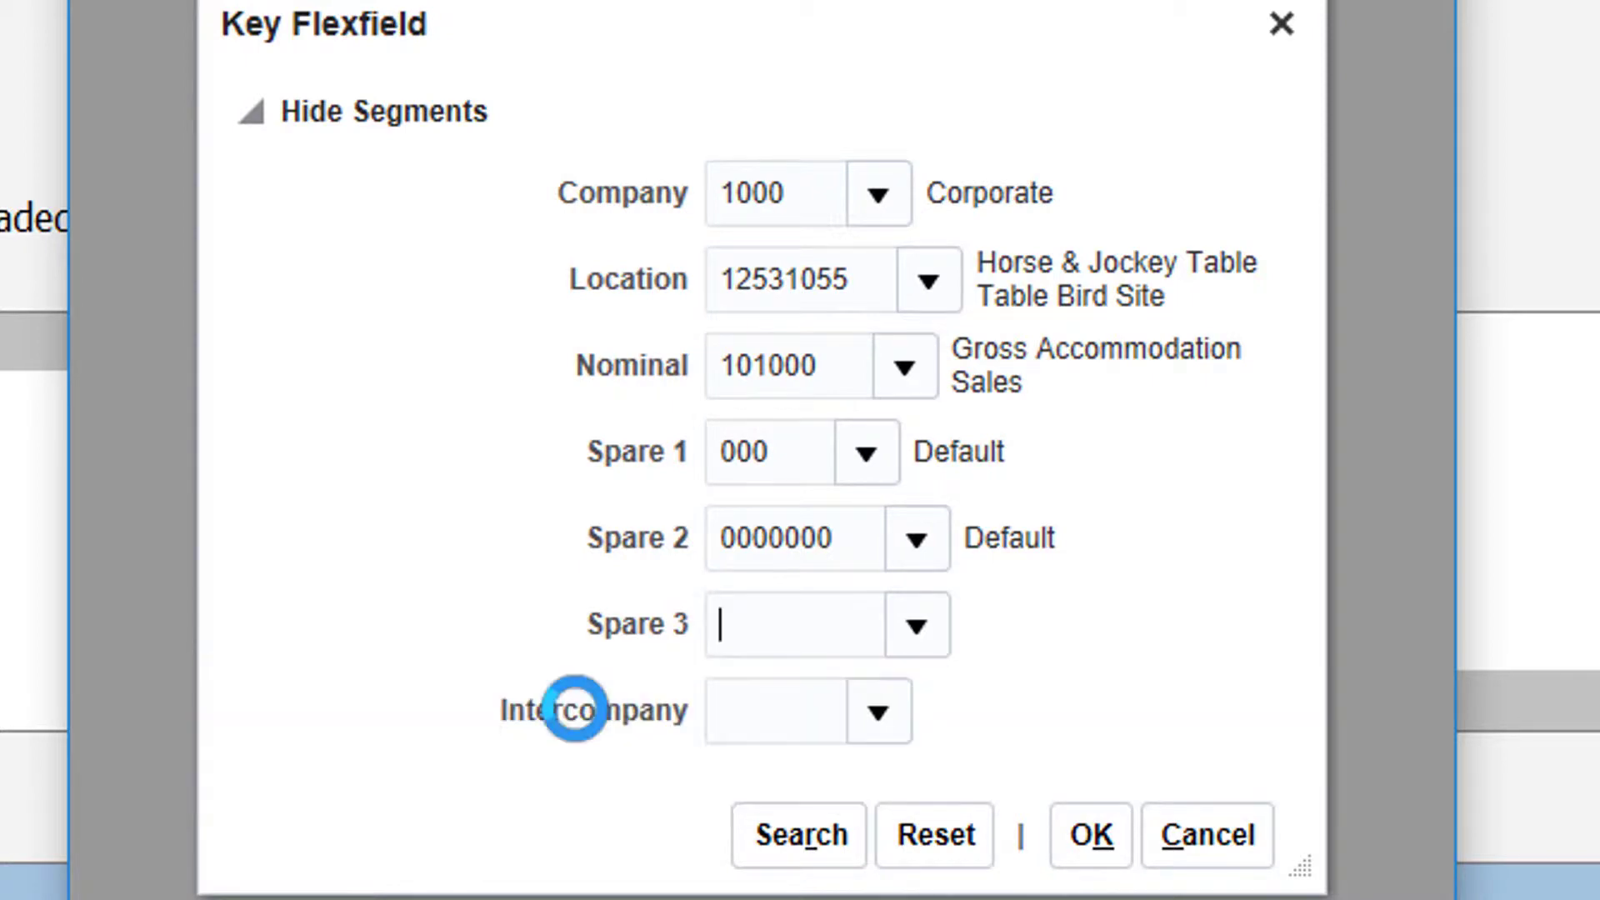
left_click(876, 713)
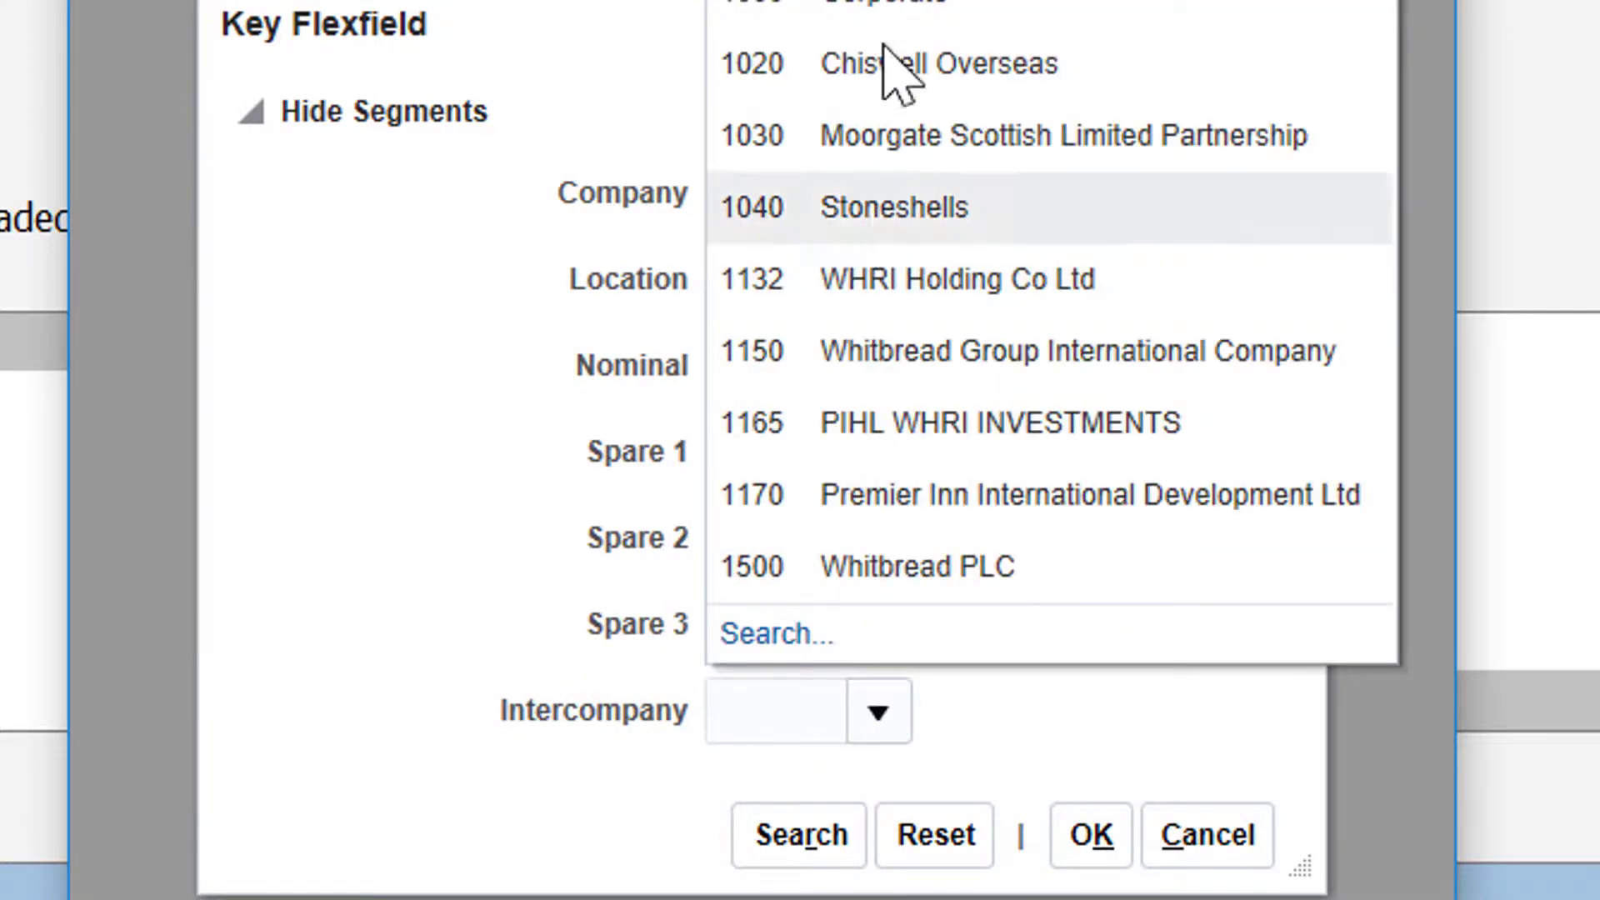
left_click(871, 0)
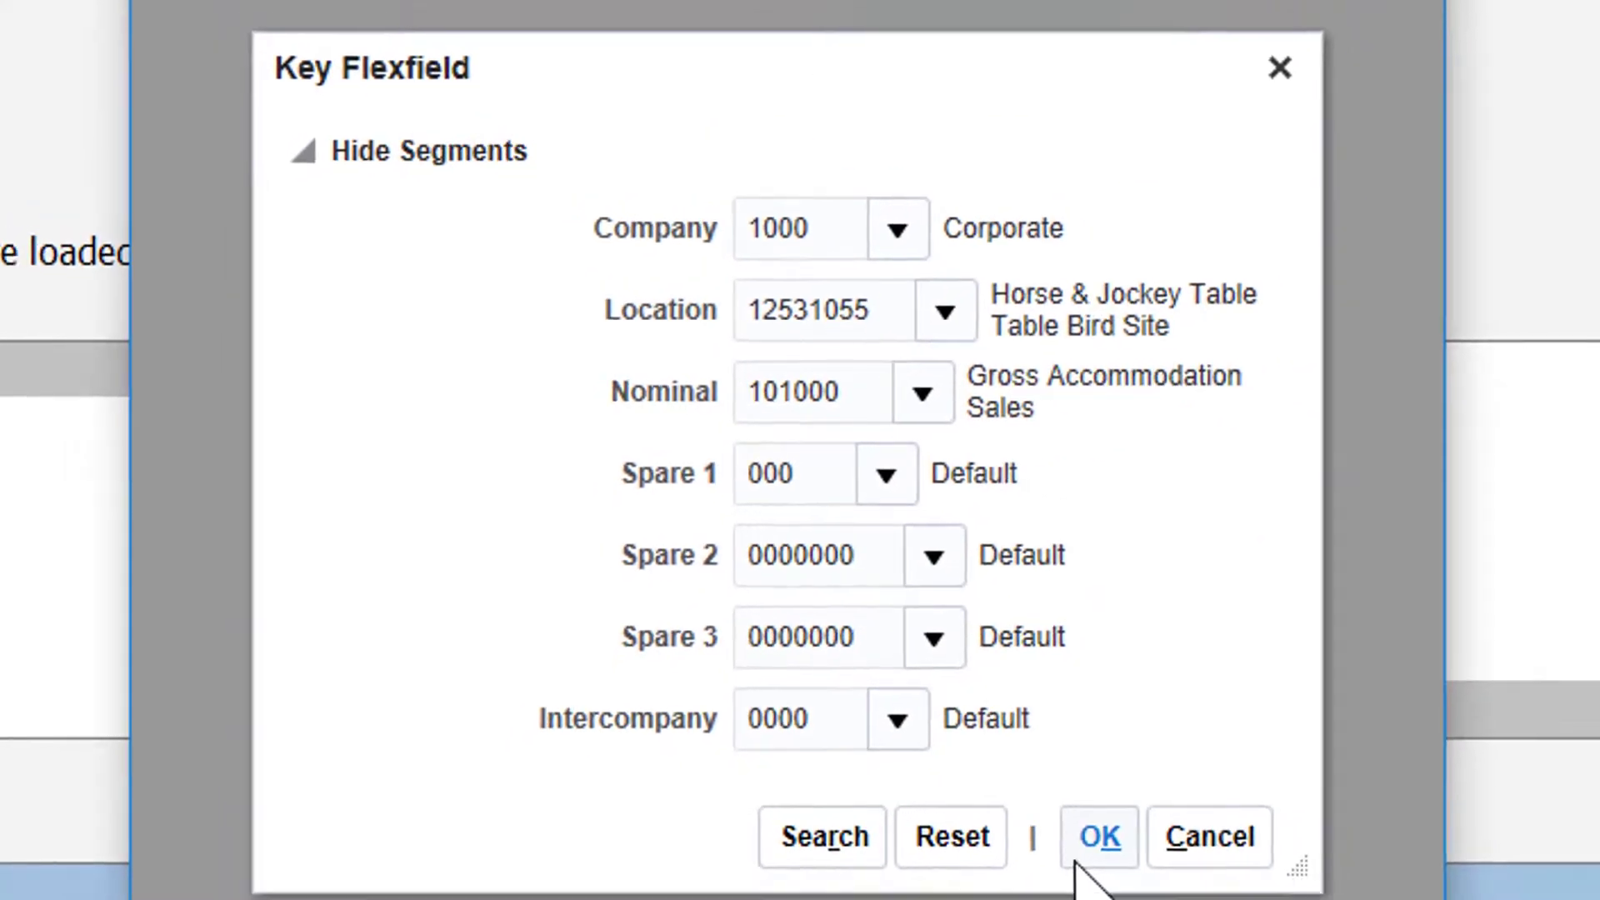
left_click(1117, 862)
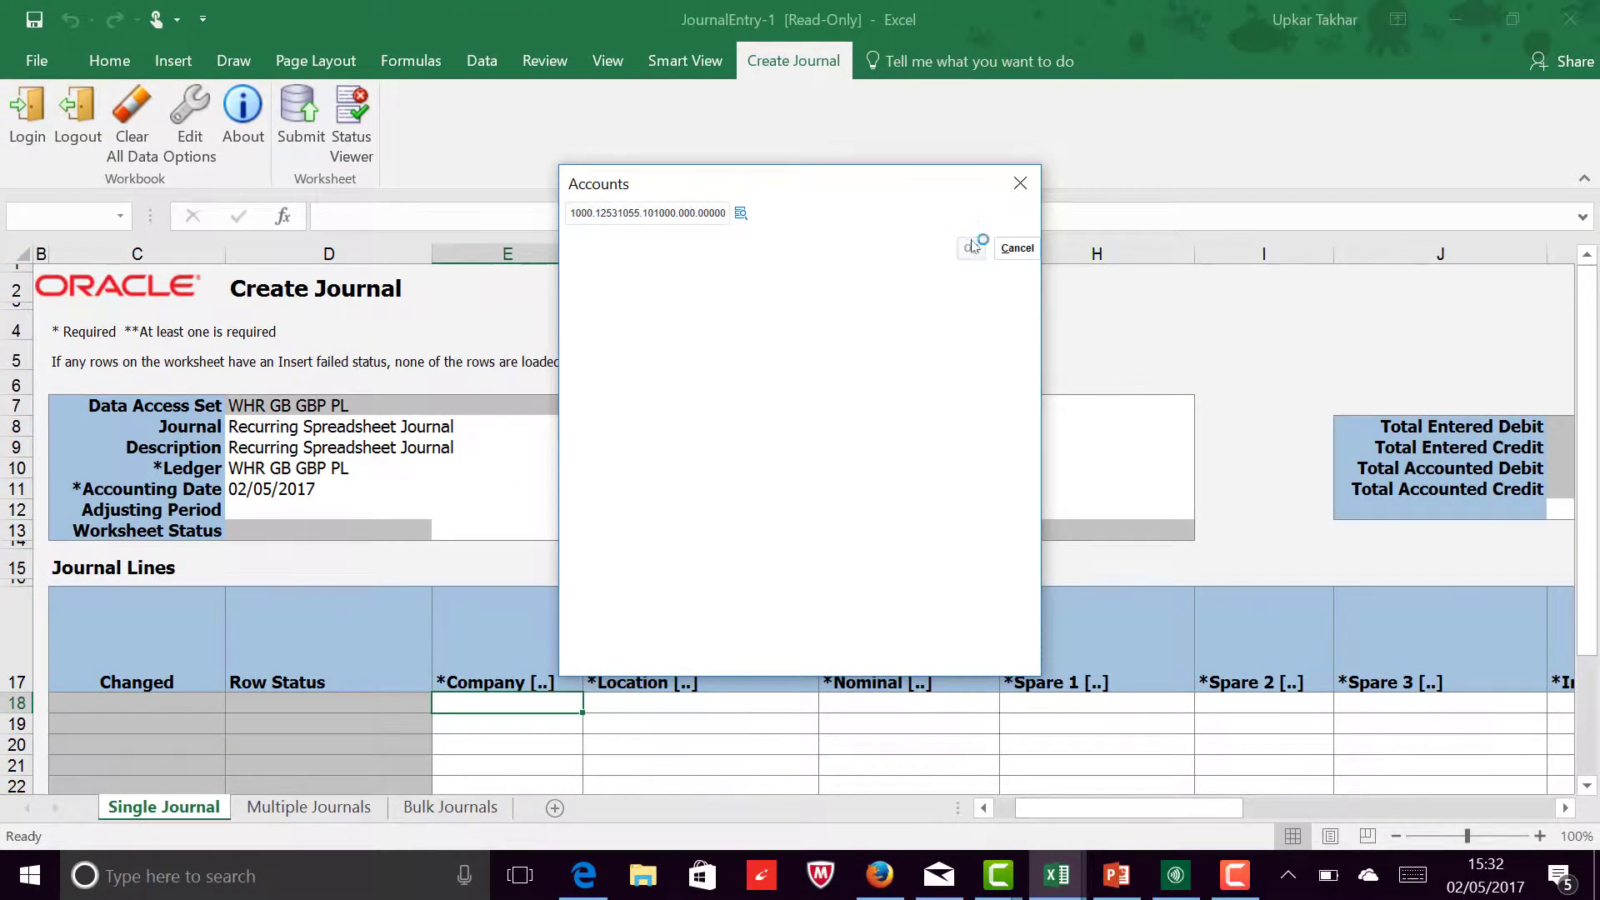
left_click(971, 248)
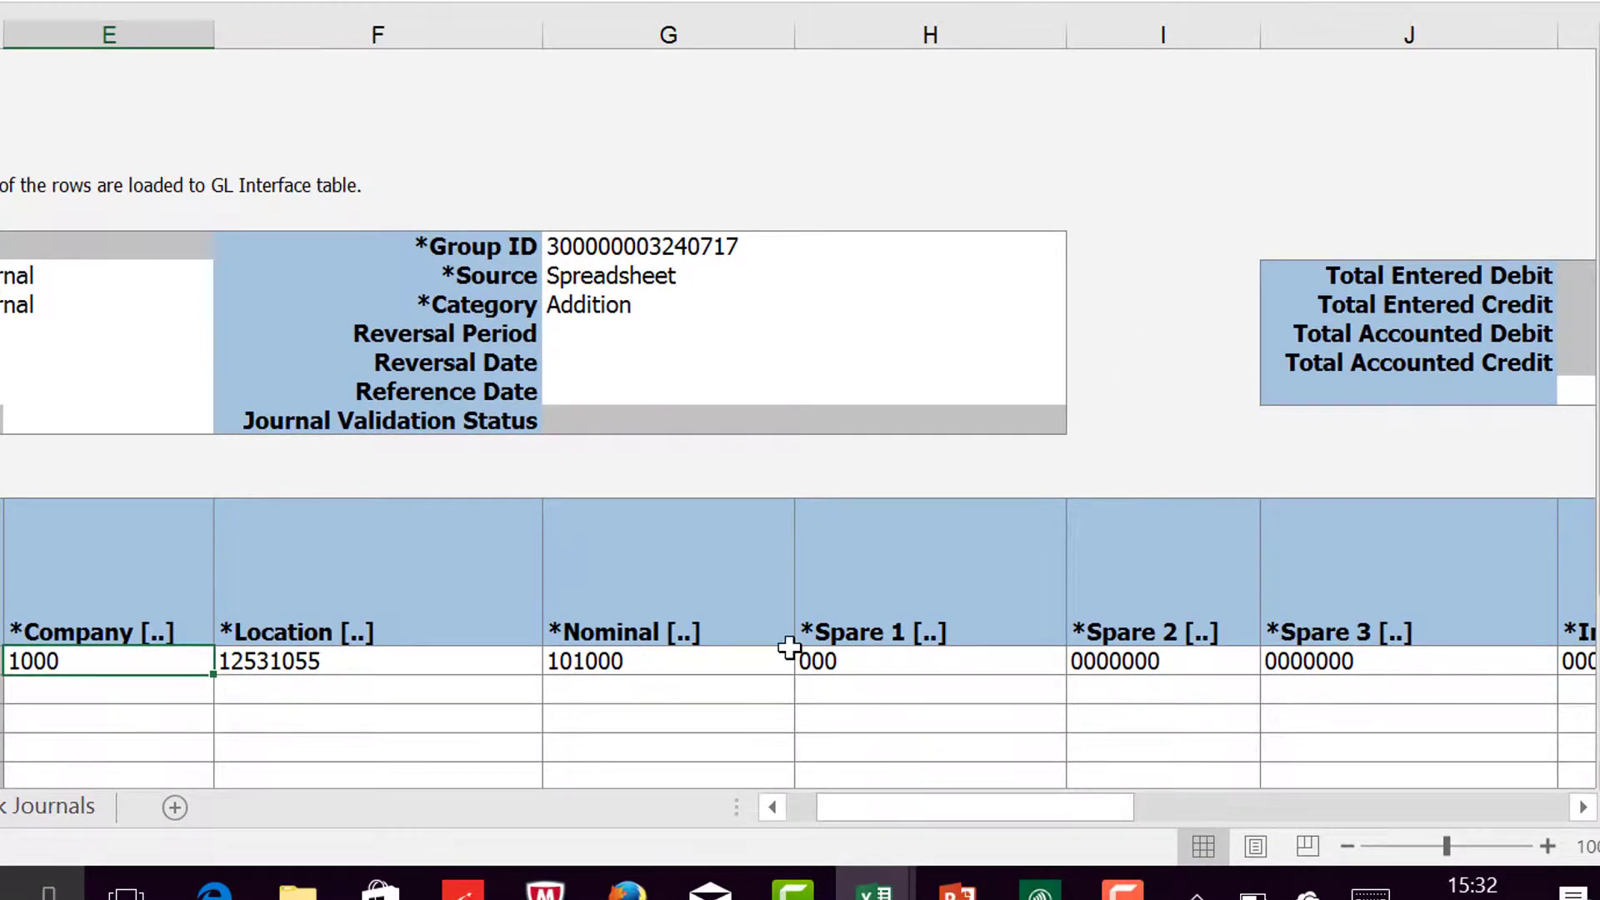
Step: Set the Currency of the first journal line in row 18 to GBP
left_click(878, 685)
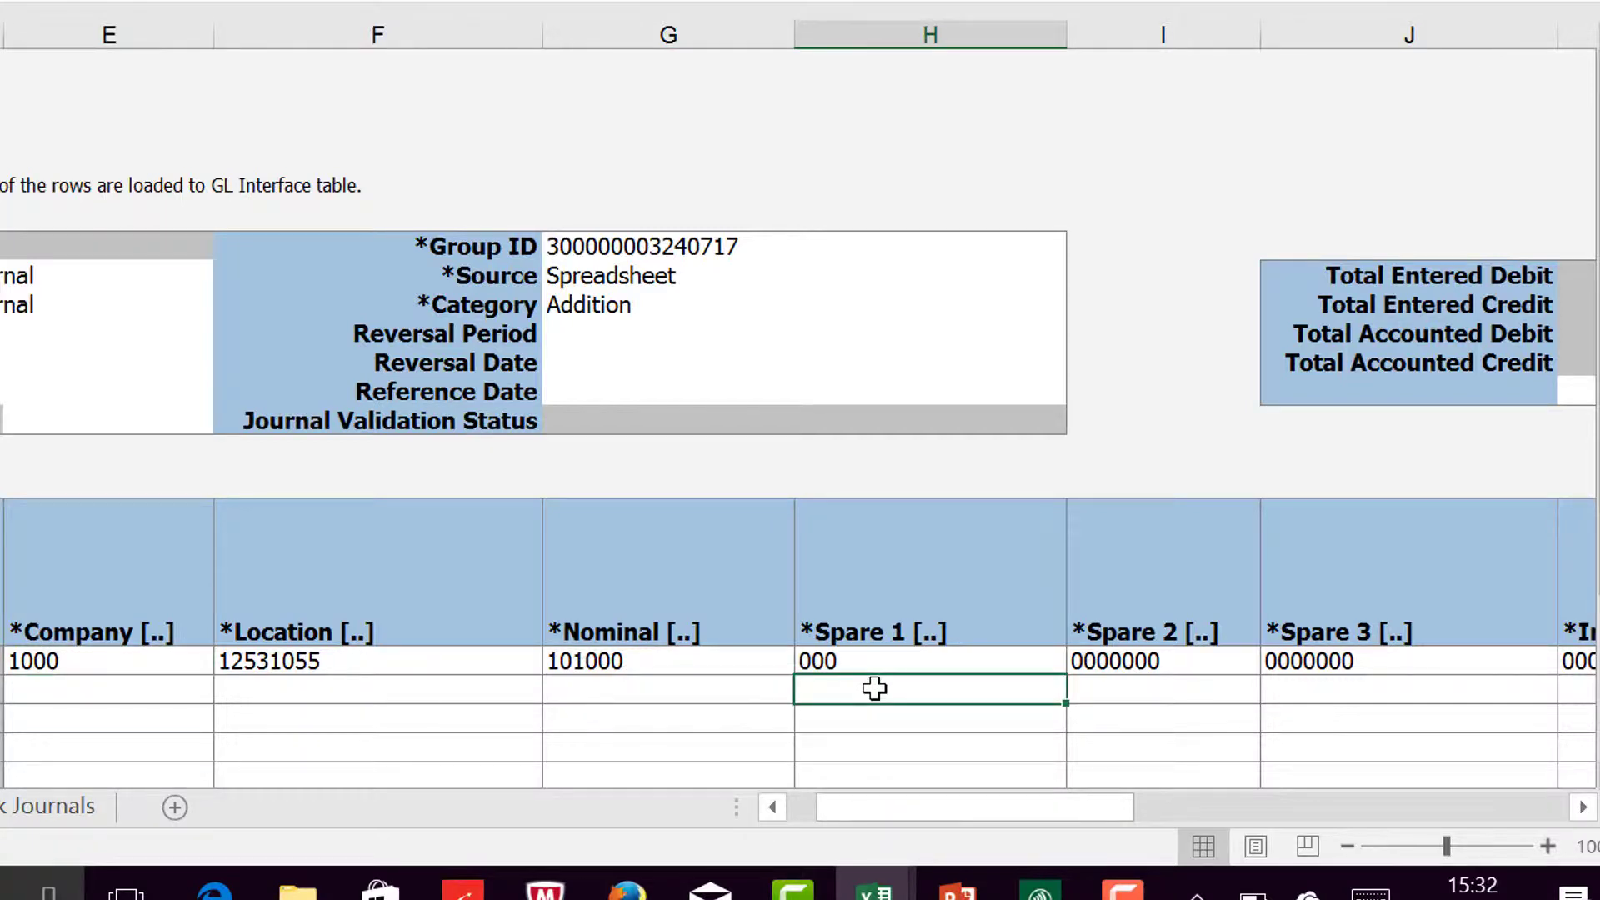
key("Right")
key("Right")
key("Right")
key("Right")
key("Right")
key("Right")
key("Right")
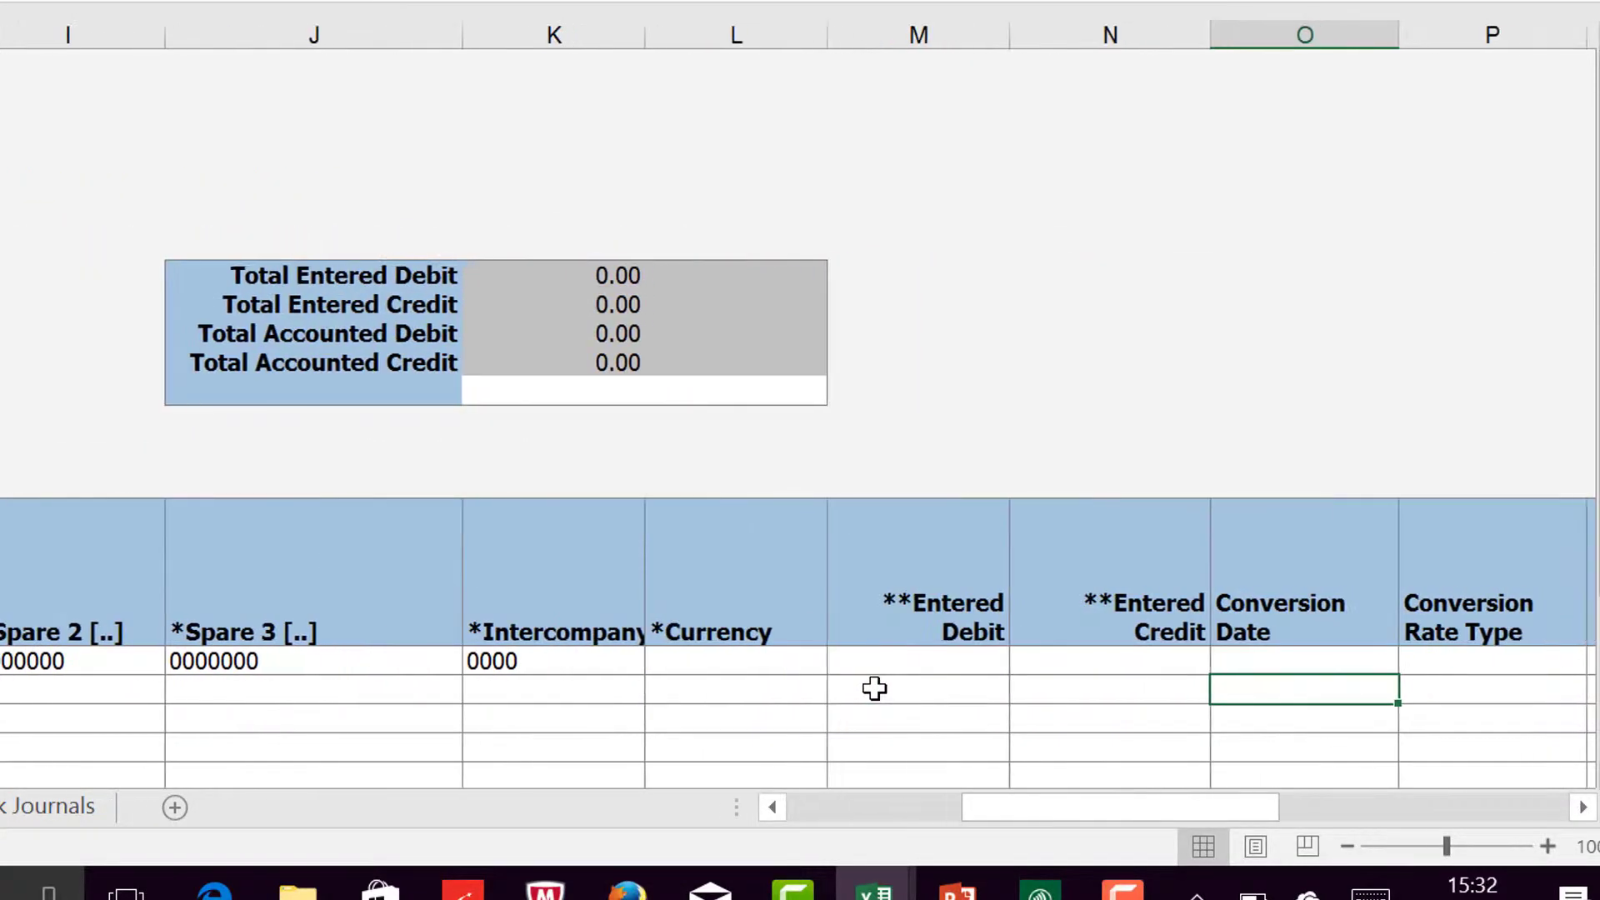
left_click(794, 666)
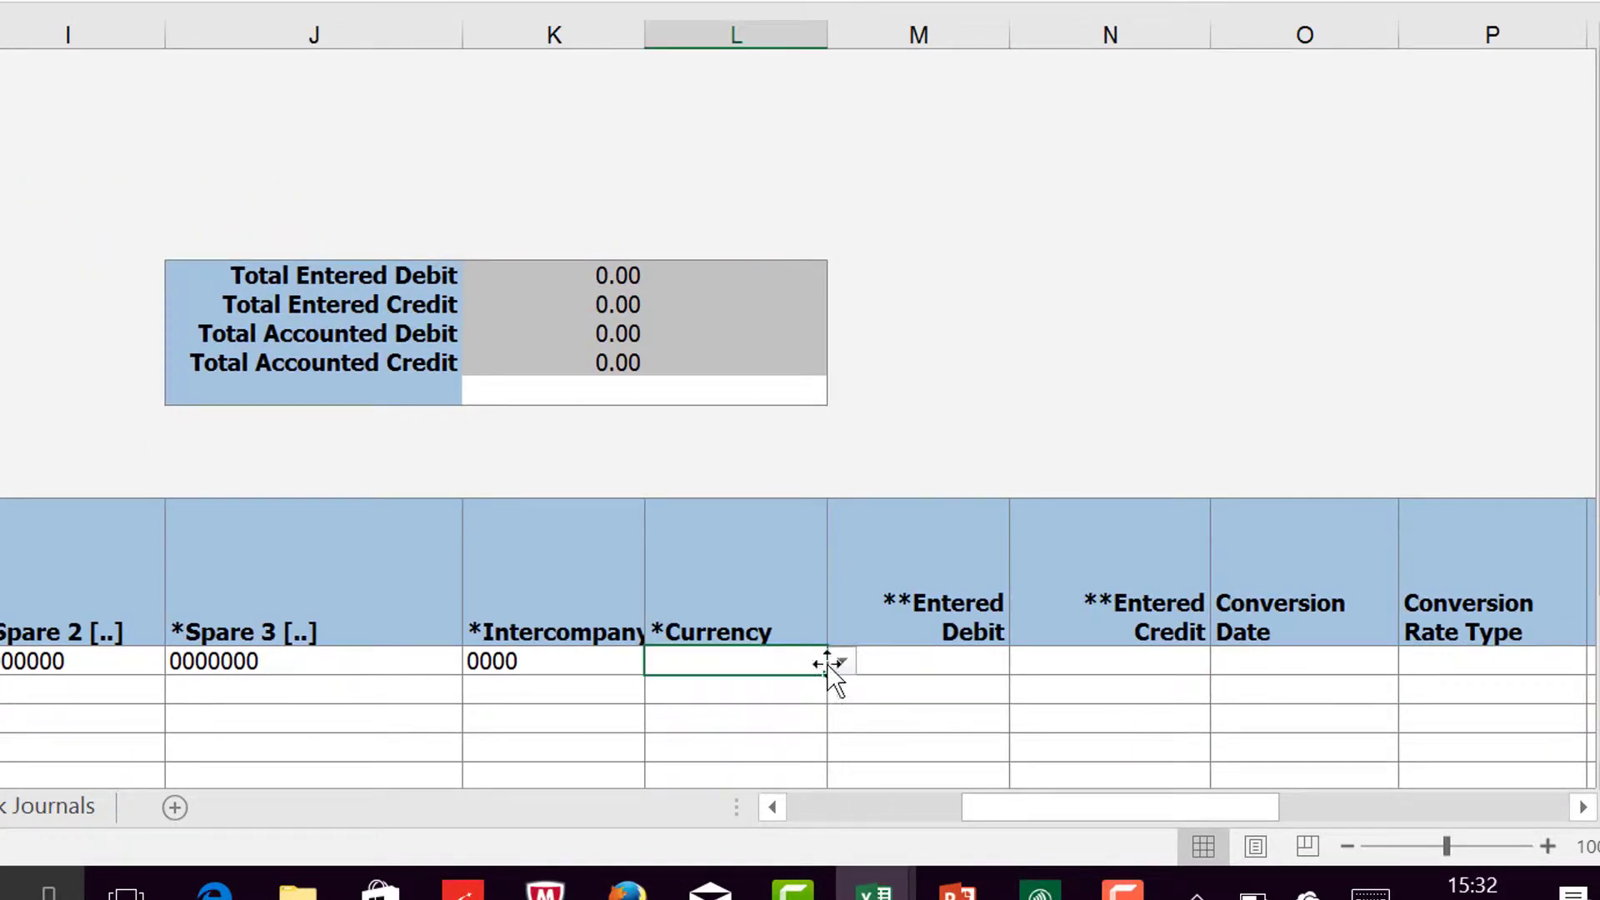
left_click(842, 663)
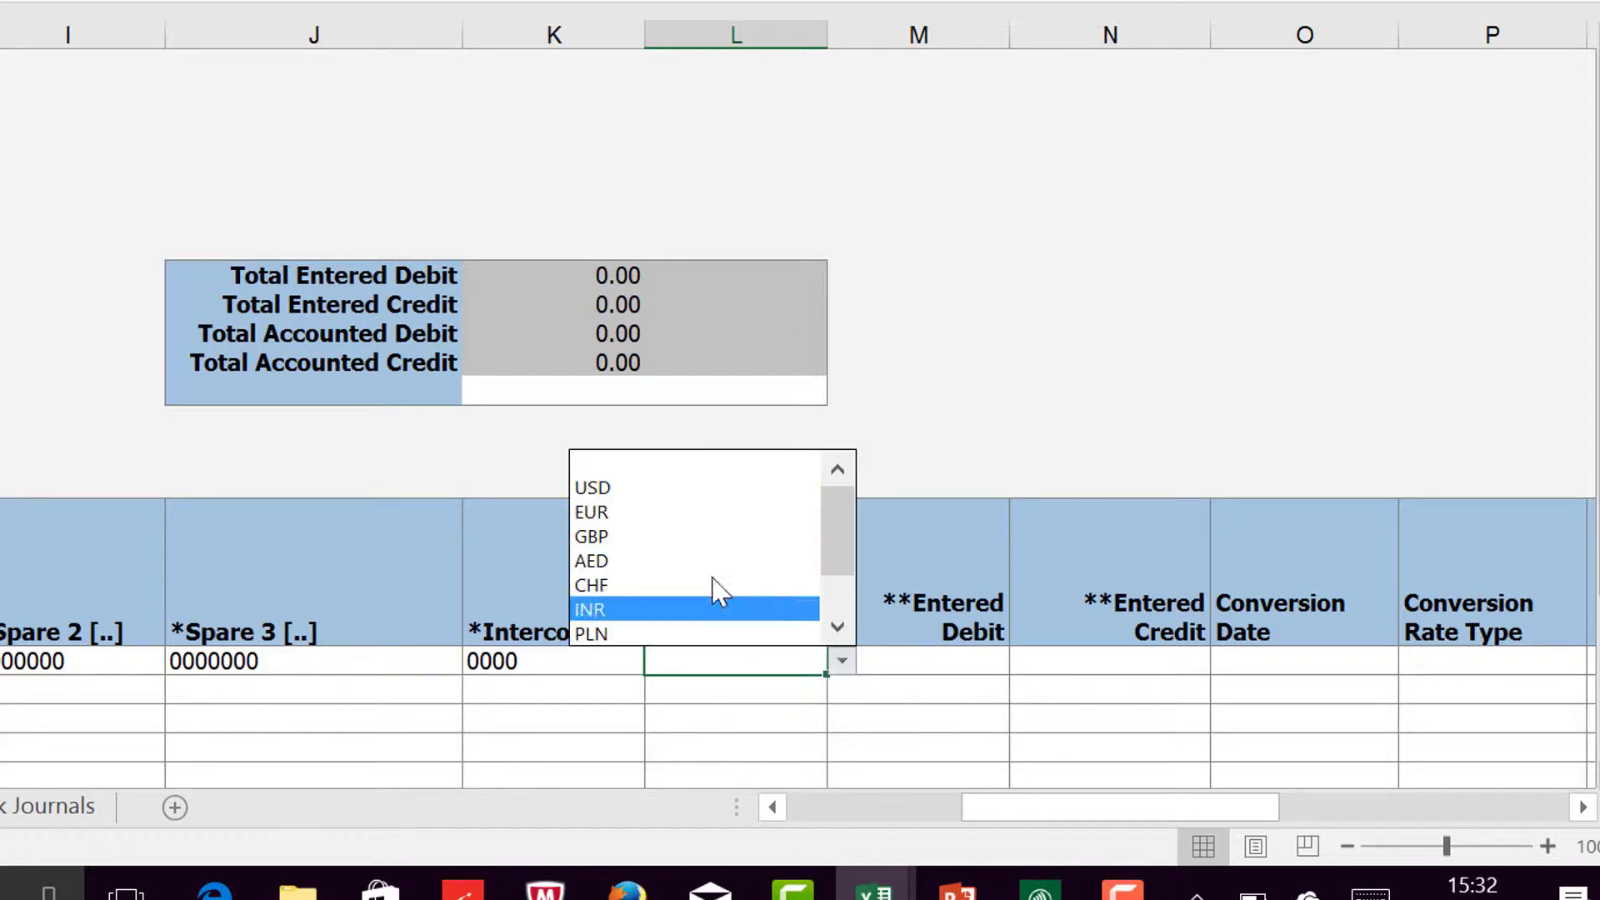
left_click(674, 512)
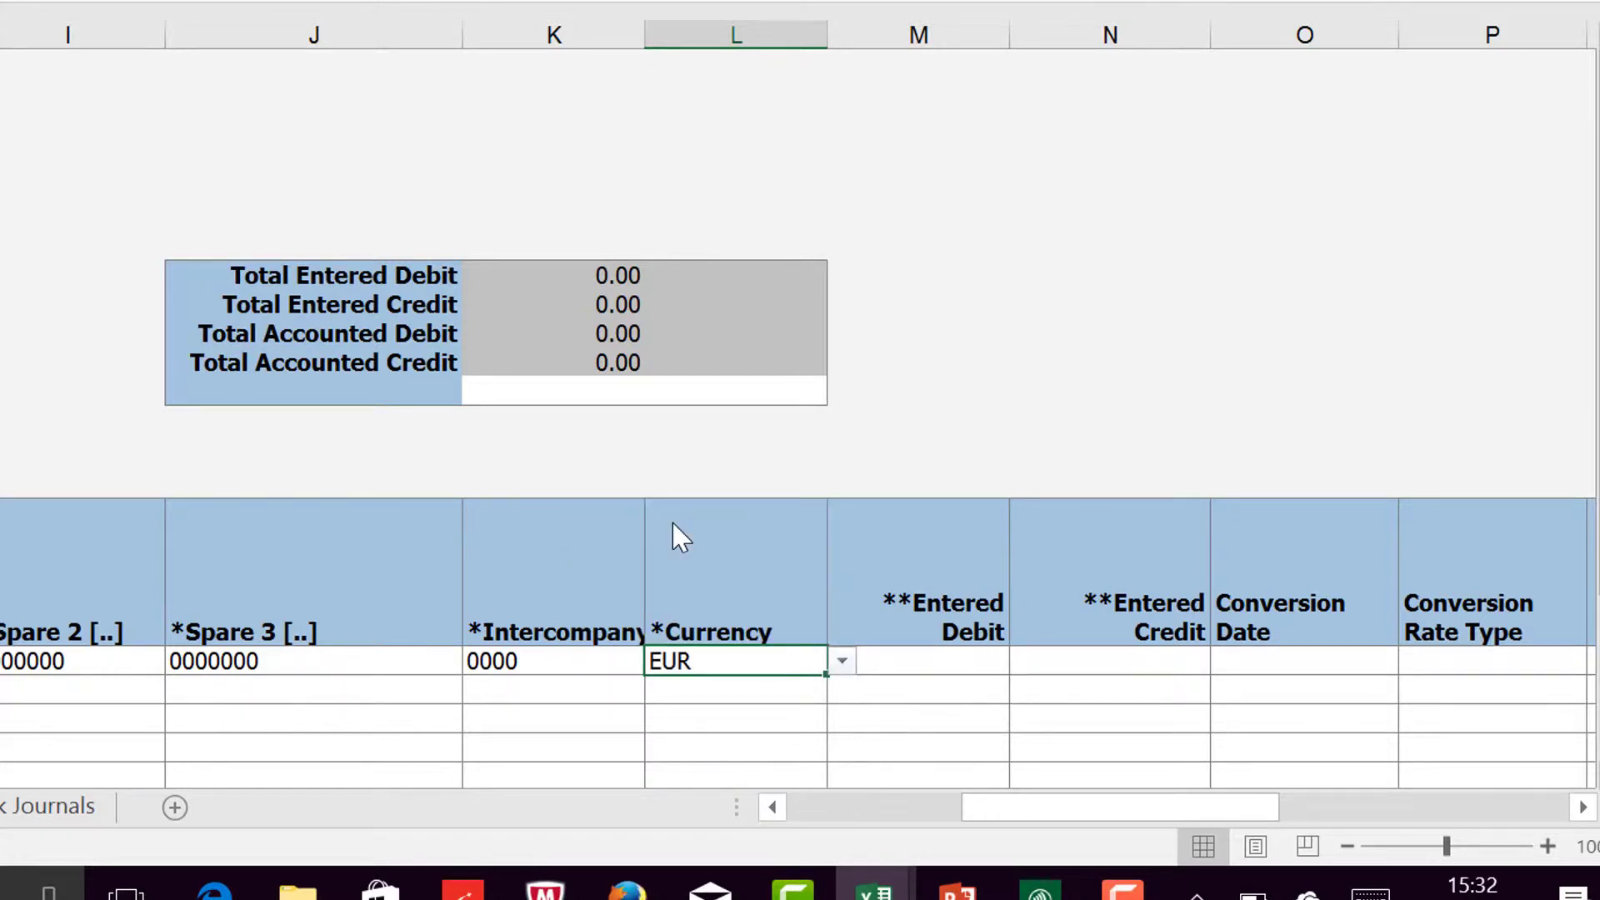
left_click(842, 661)
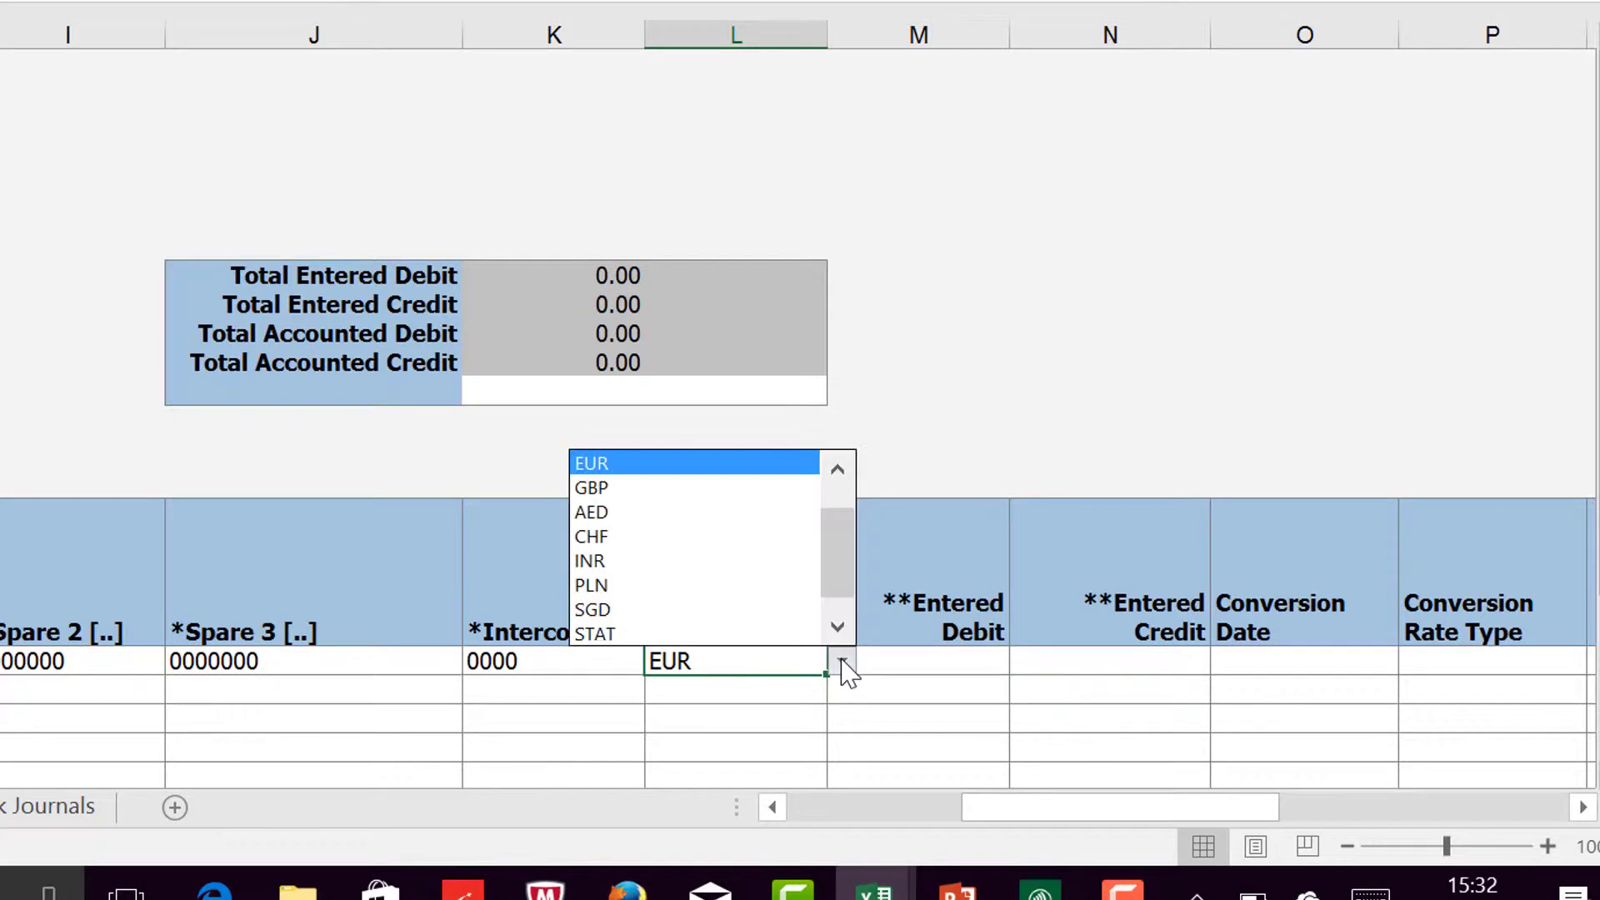
left_click(667, 488)
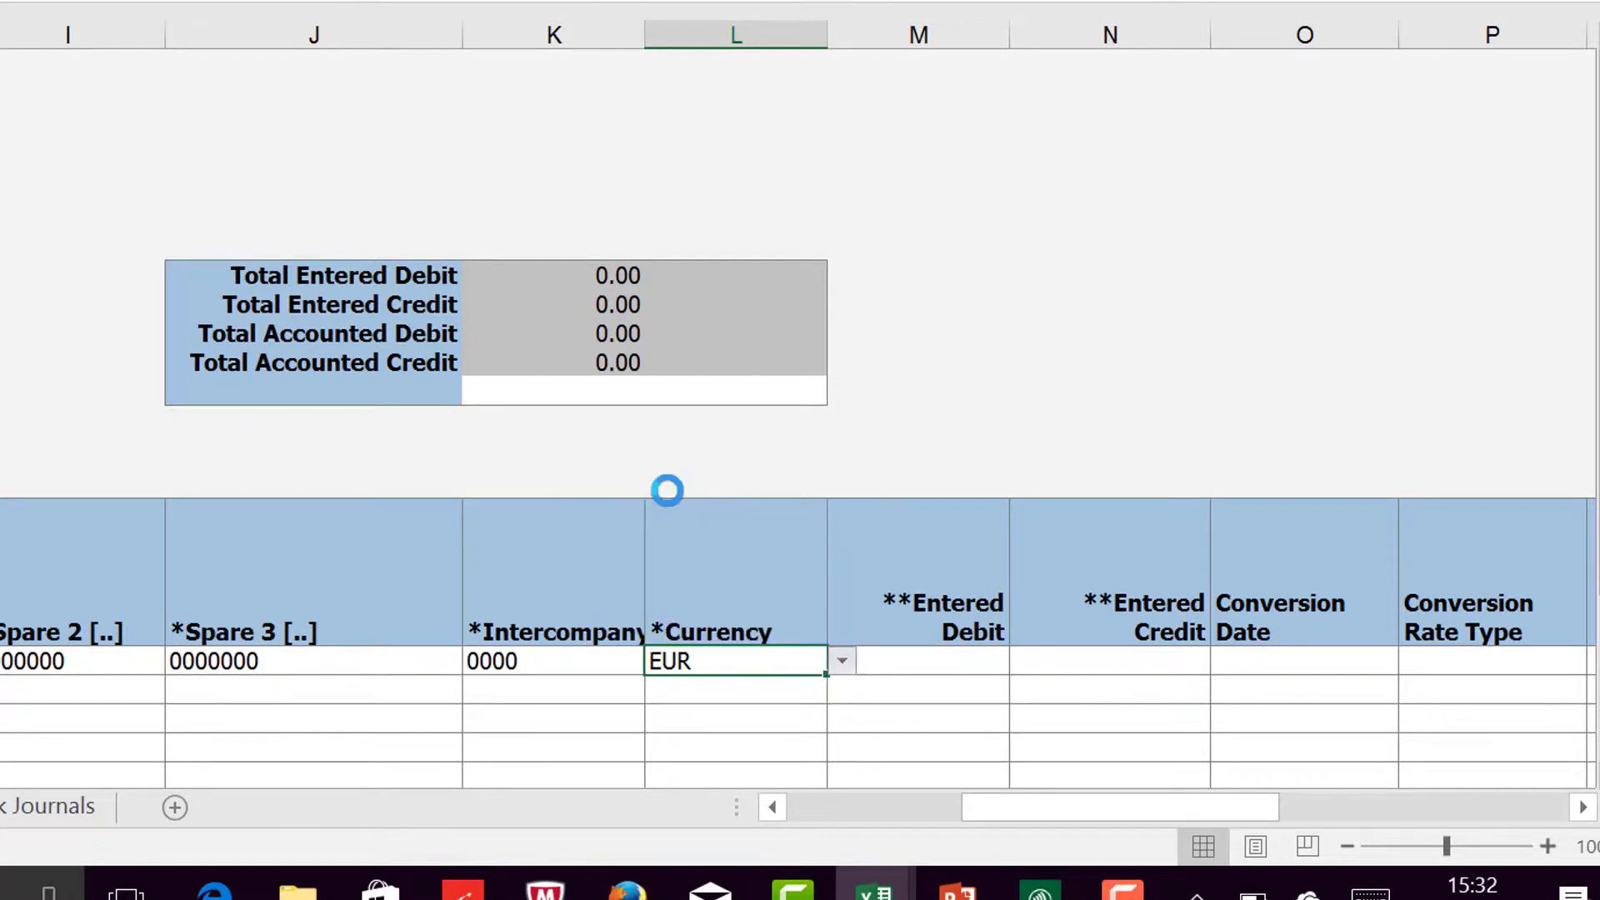
Step: Enter 232.45 as the Entered Debit of the first journal line
left_click(911, 660)
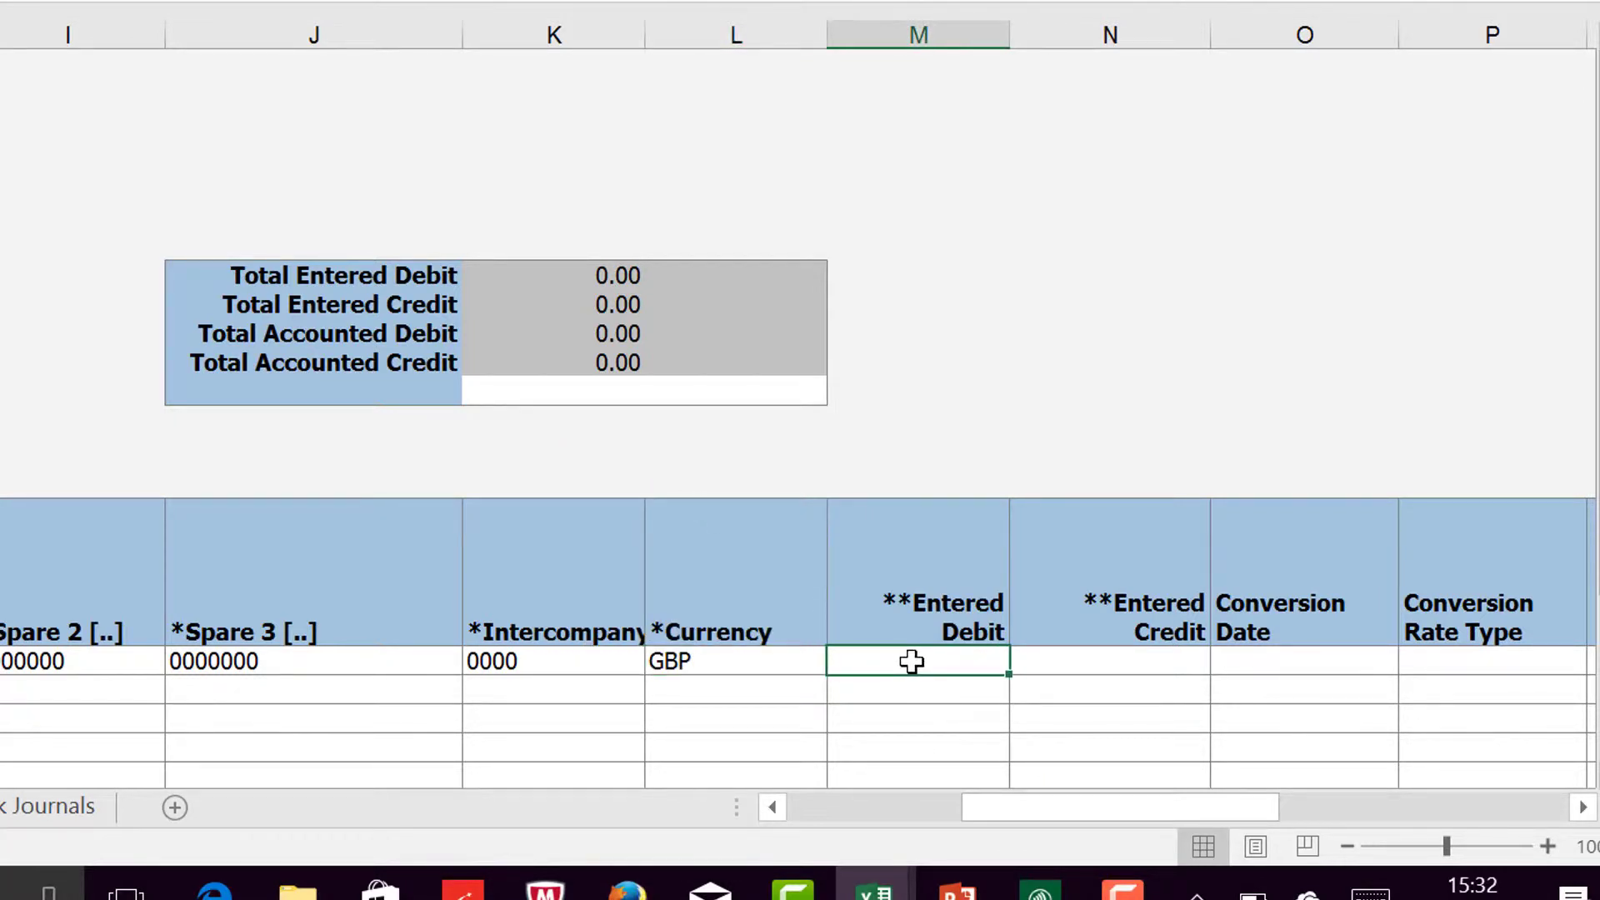
type("232.45")
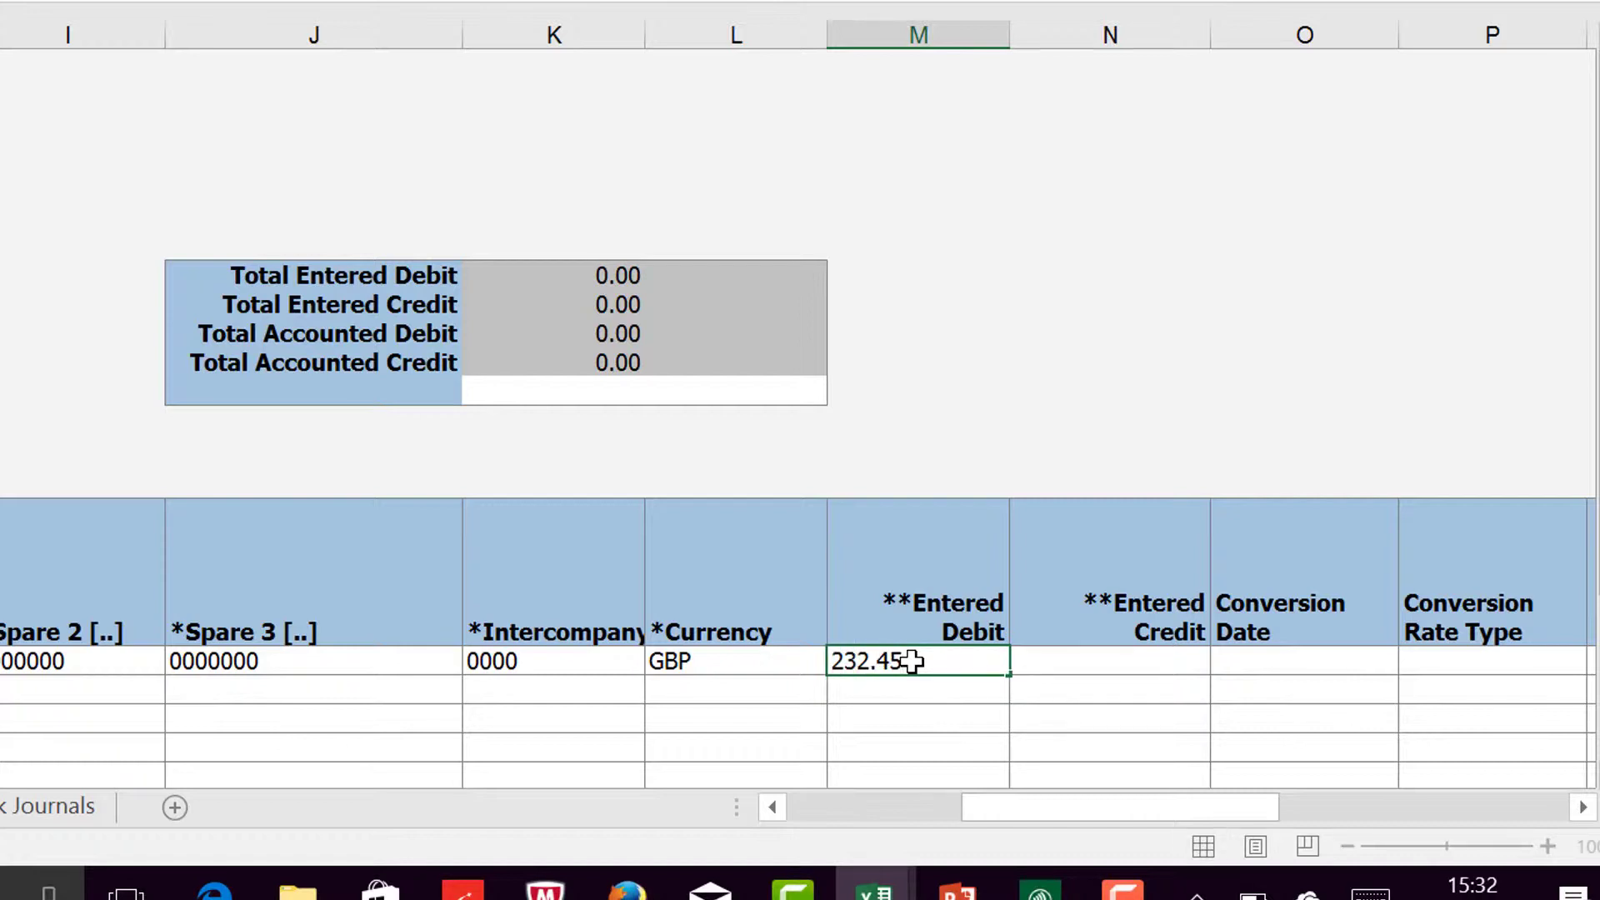
key("Tab")
Step: Look through the remaining journal line columns from Entered Credit to Key and return to the filled-in cells
key("Tab")
key("Tab")
key("Tab")
key("Tab")
key("Tab")
key("Tab")
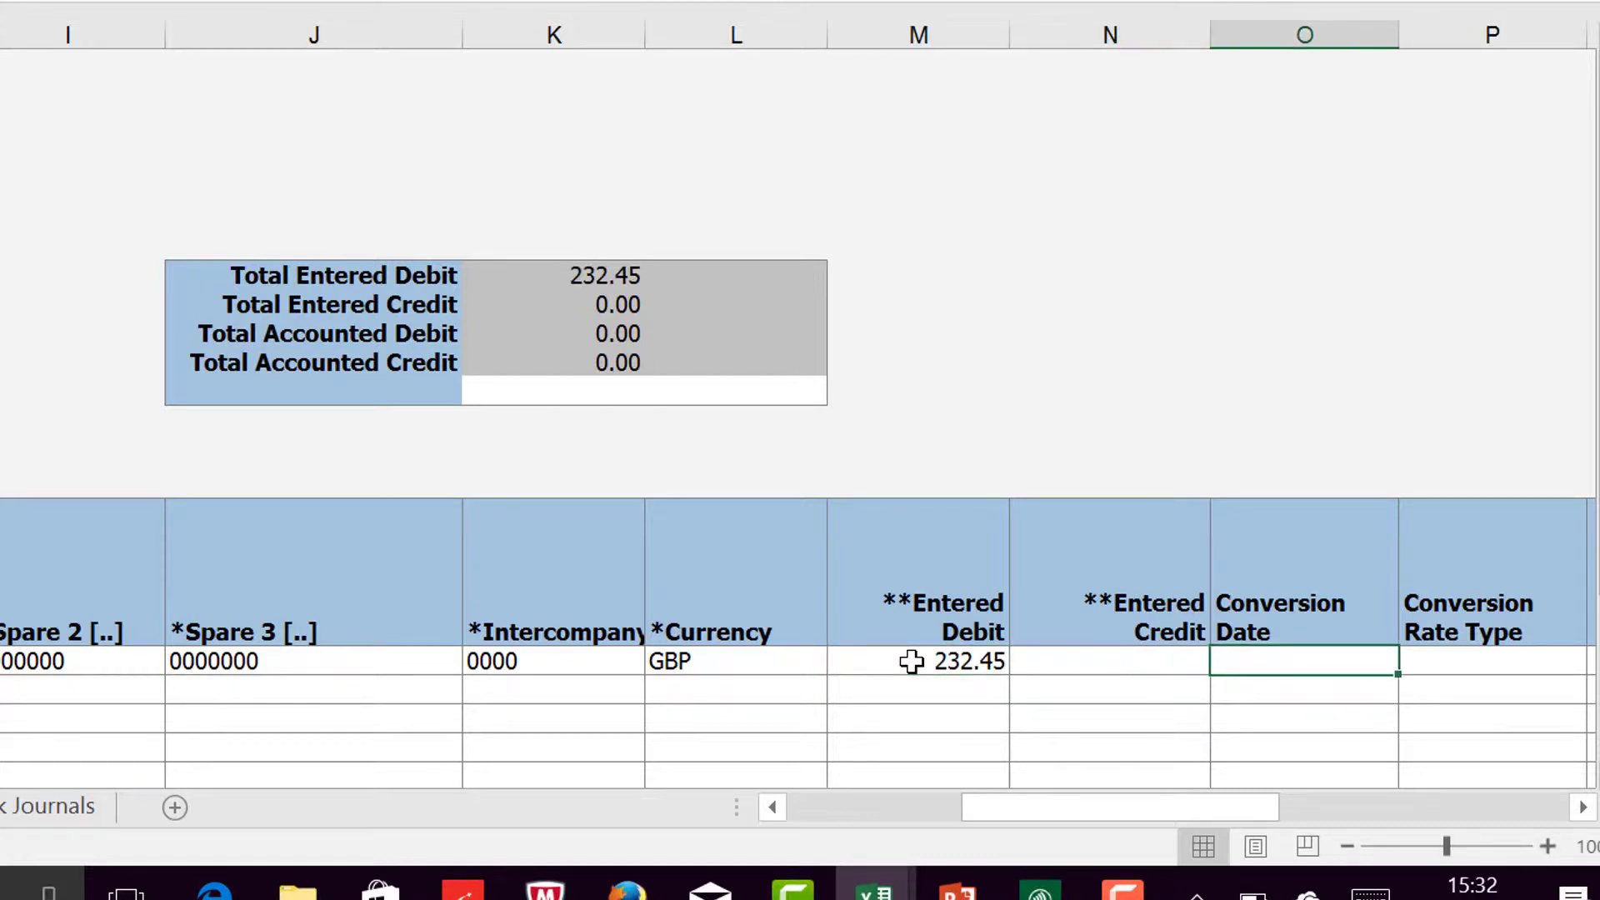
key("Tab")
key("Tab")
key("Tab")
key("Tab")
key("Tab")
key("Tab")
key("Tab")
key("Tab")
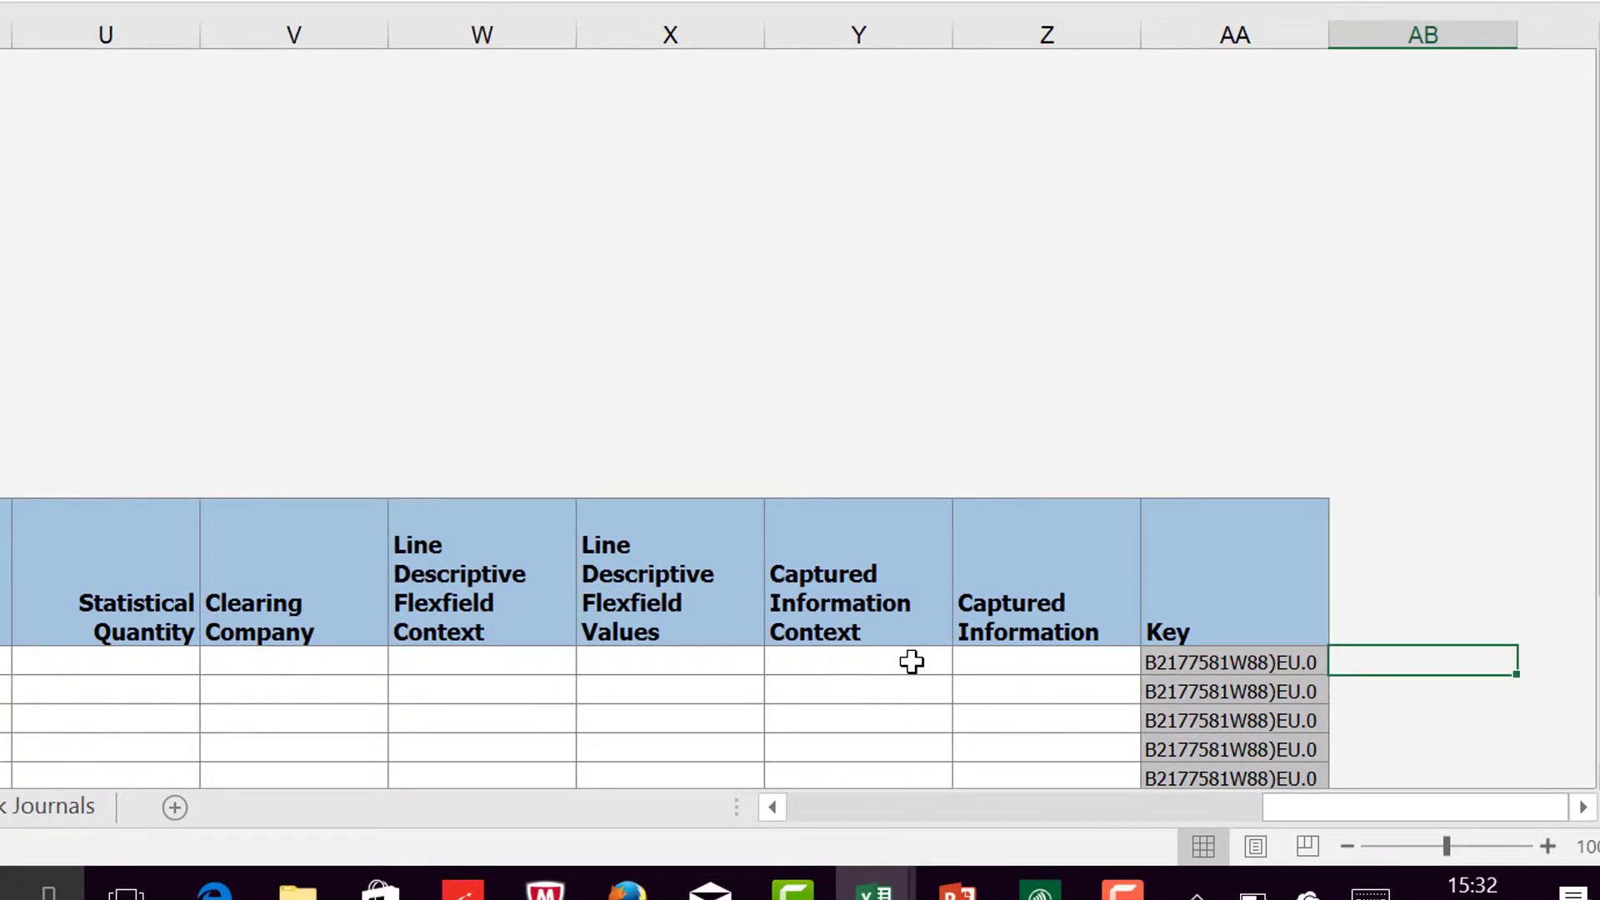
key("Left")
key("Left")
key("Left")
key("Left")
key("Left")
key("Left")
key("Left")
key("Left")
key("Left")
key("Left")
key("Left")
key("Left")
key("Left")
key("Left")
key("Left")
key("Left")
key("Left")
key("Left")
key("Left")
key("Left")
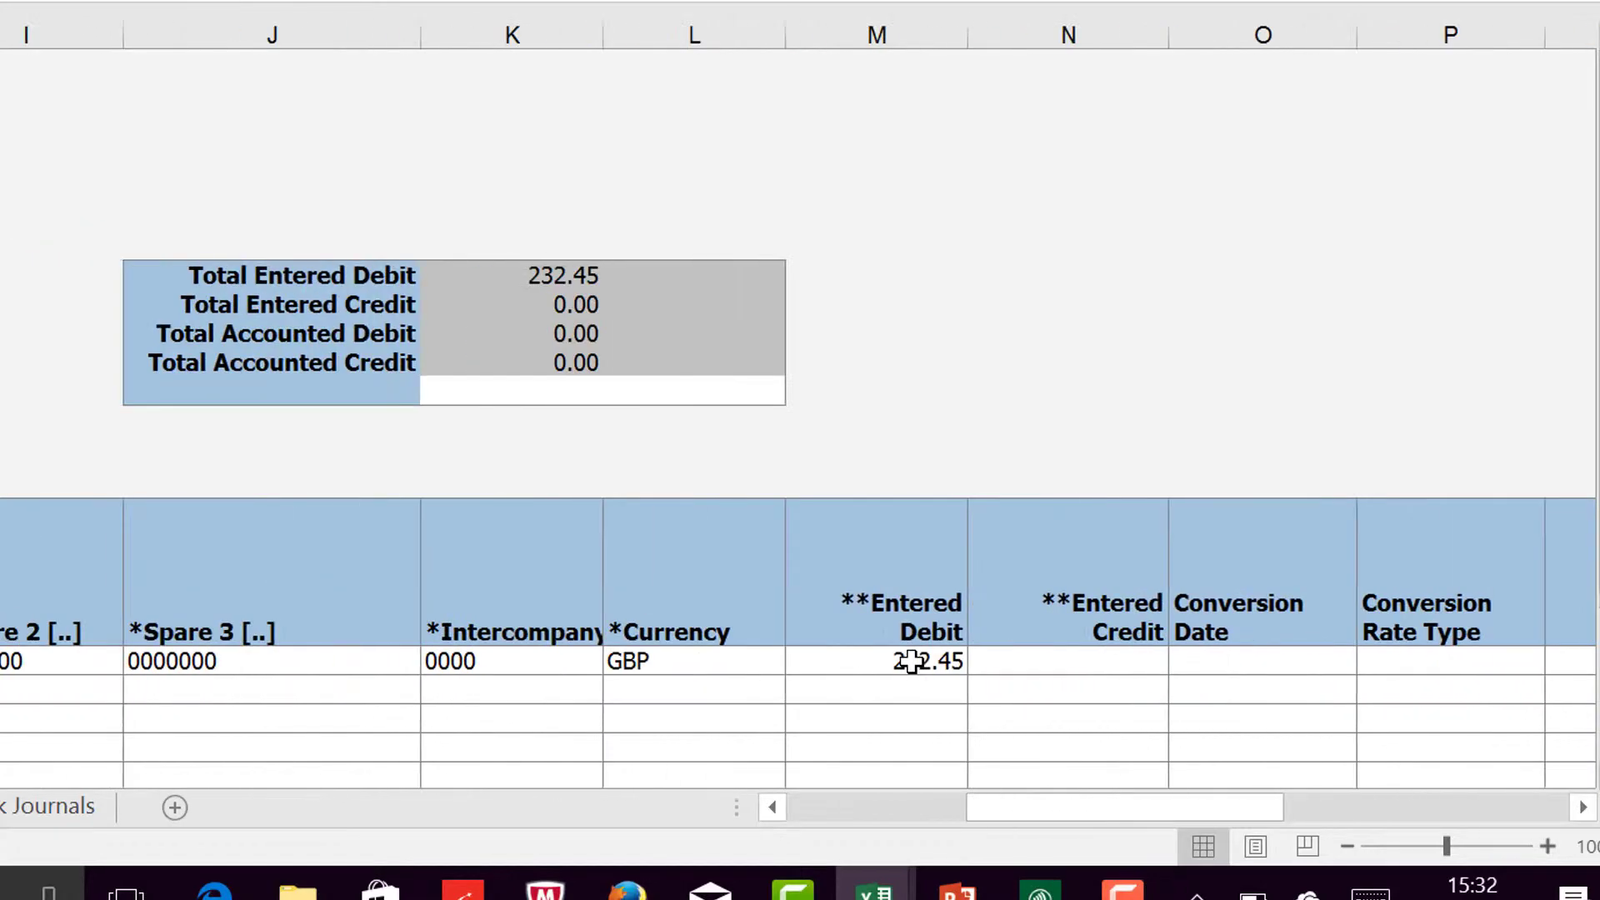
key("Left")
key("Left")
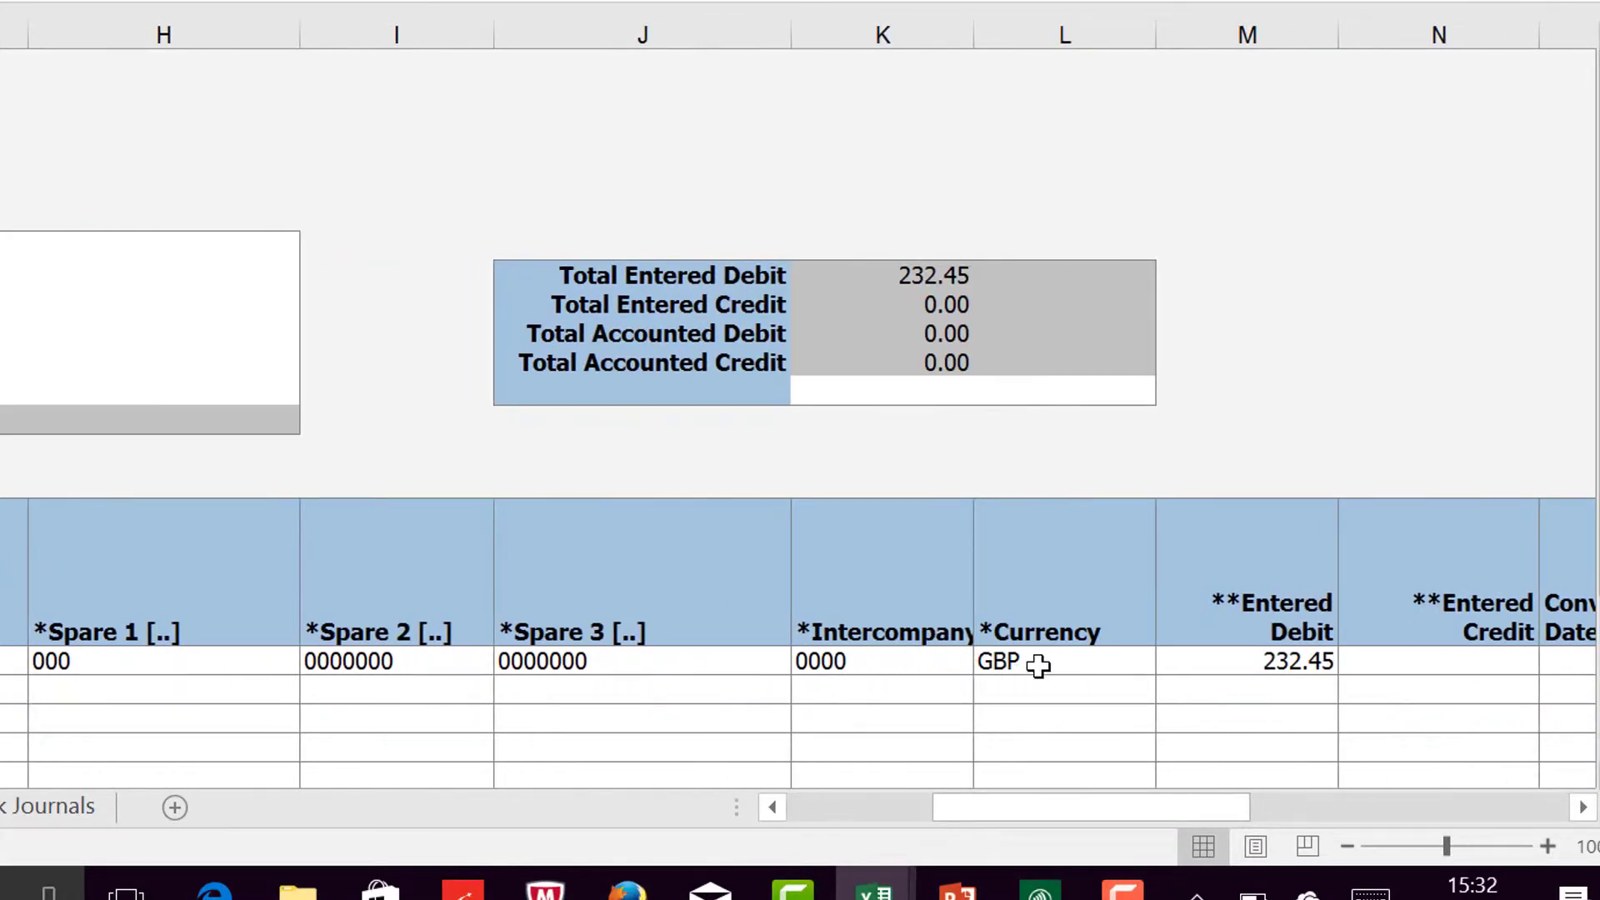
Step: Copy the account segments and currency from Company to Currency in row 18 into the second journal line, row 19
left_click_drag(1038, 666, 47, 671)
left_click_drag(651, 632, 654, 625)
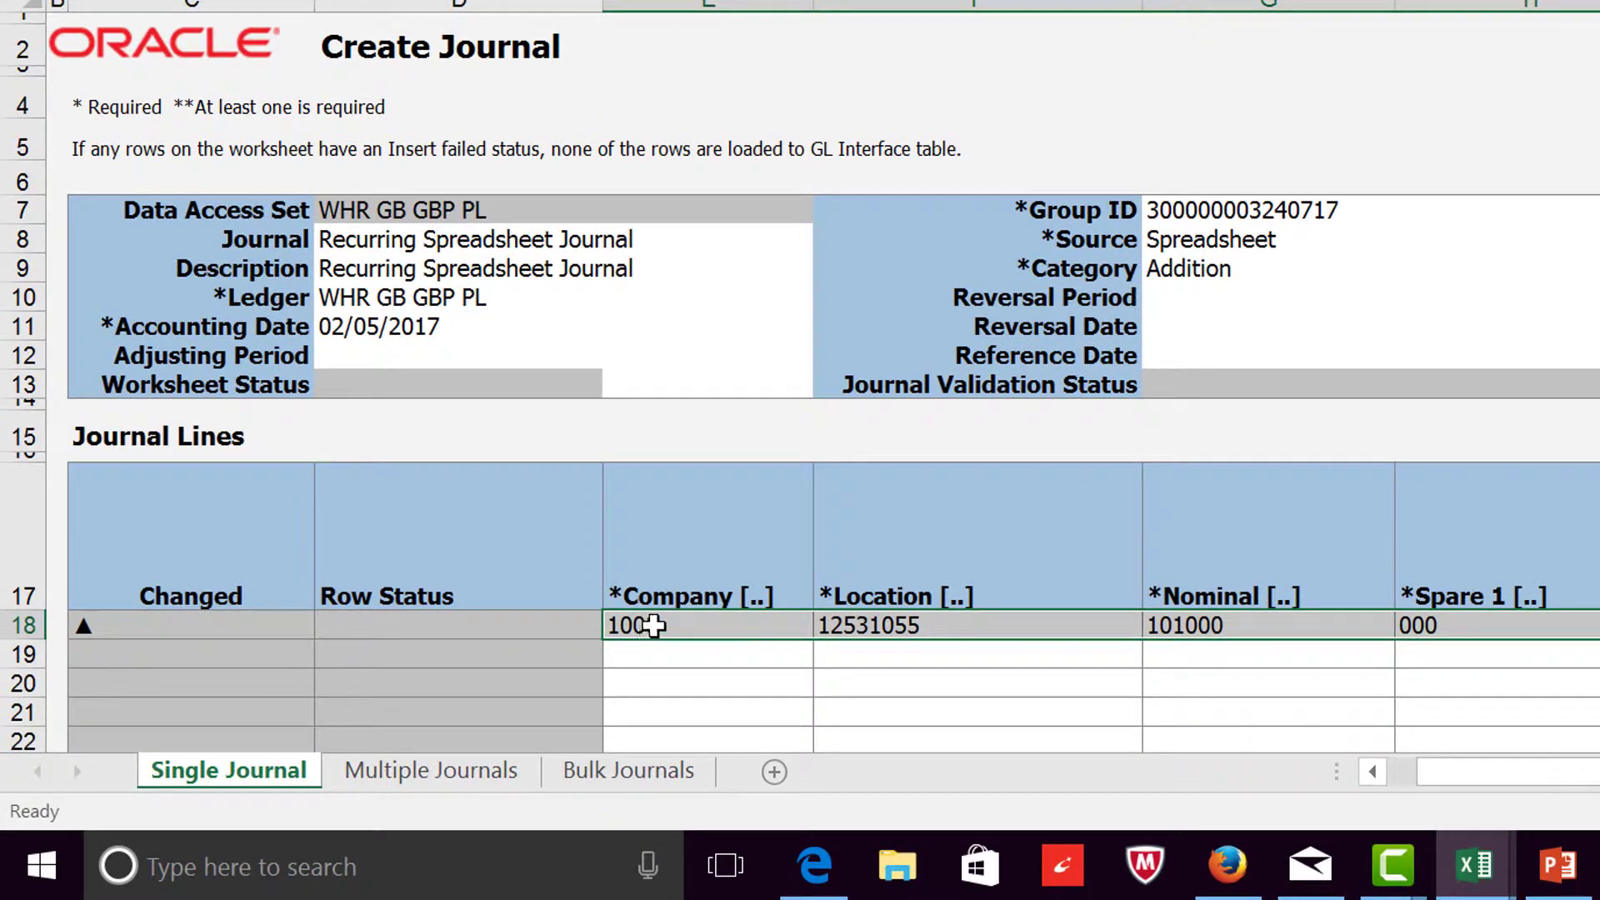
right_click(654, 624)
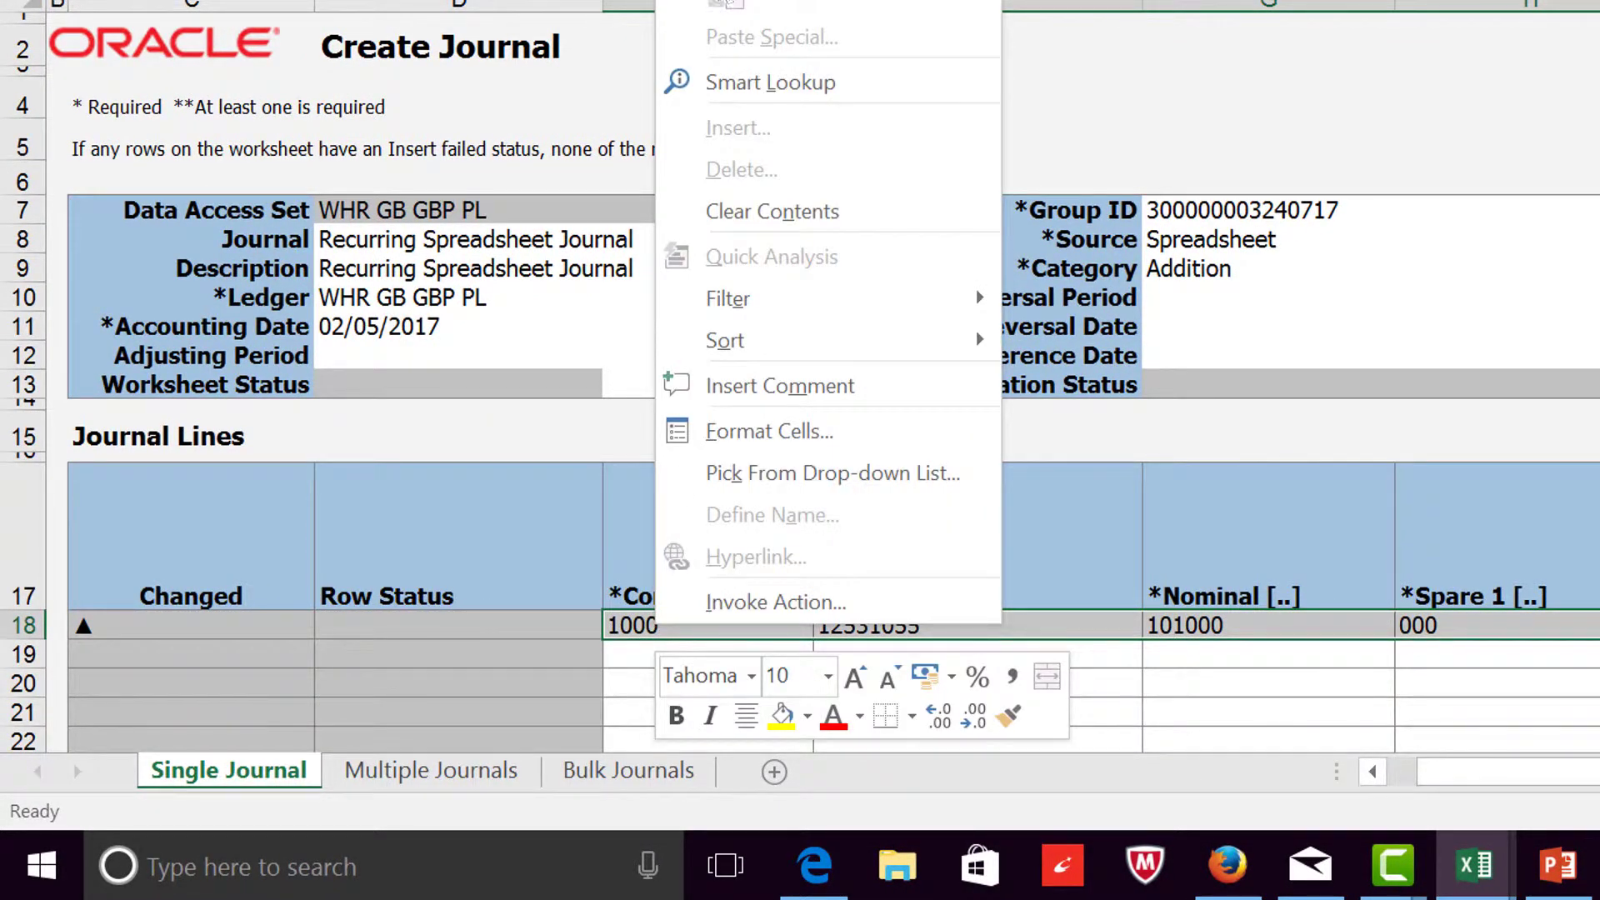
left_click(727, 0)
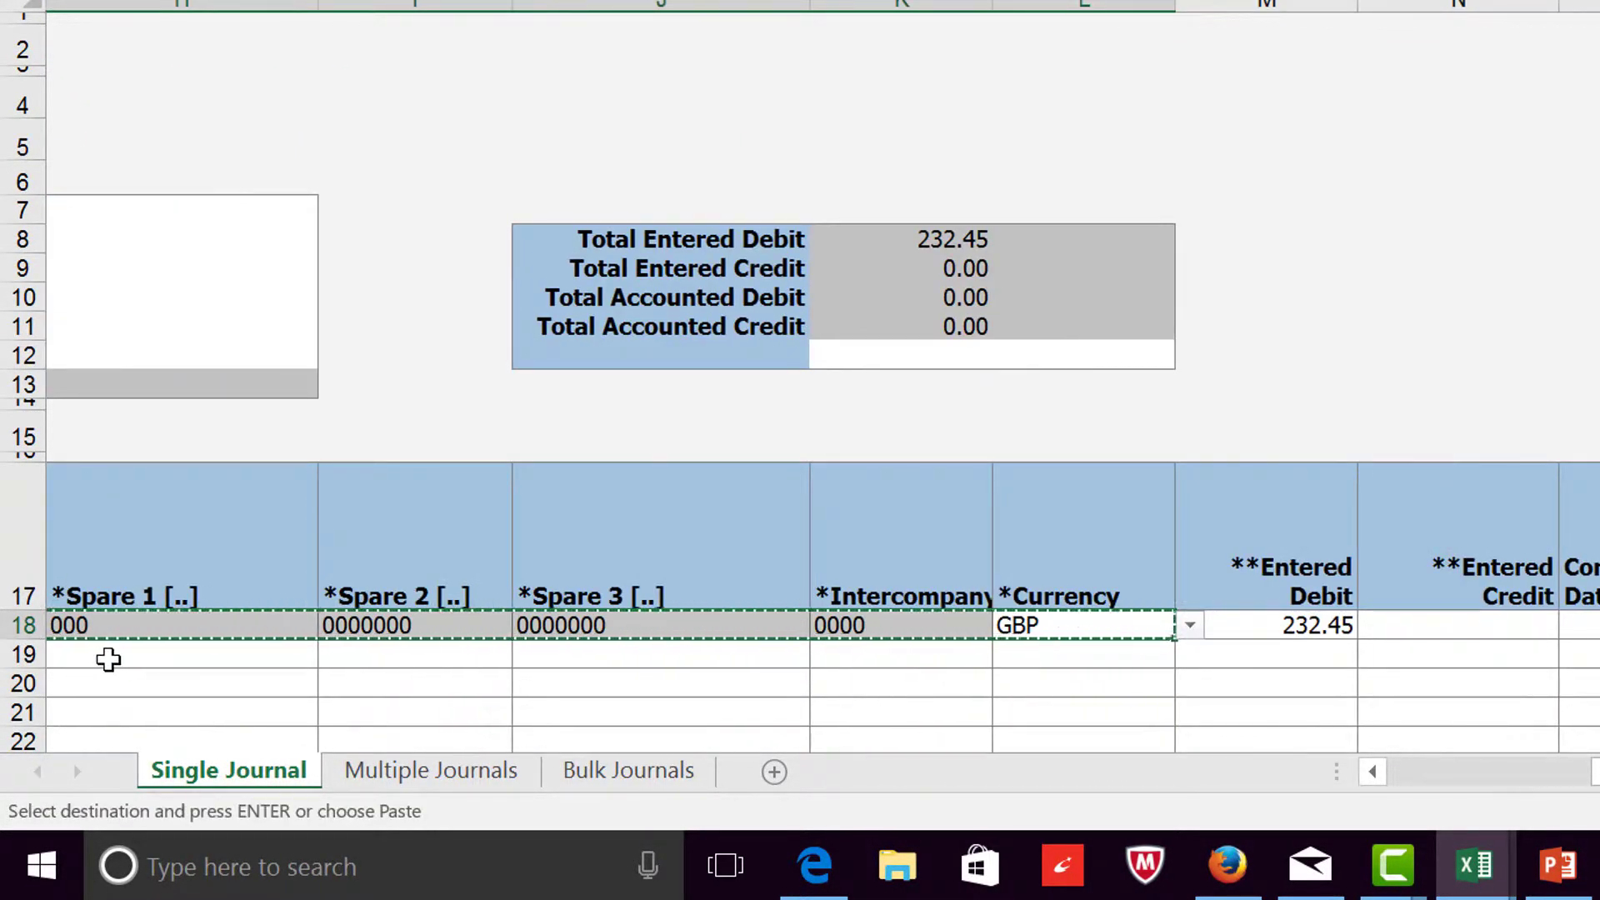
left_click(109, 659)
key("Left")
key("Left")
key("Left")
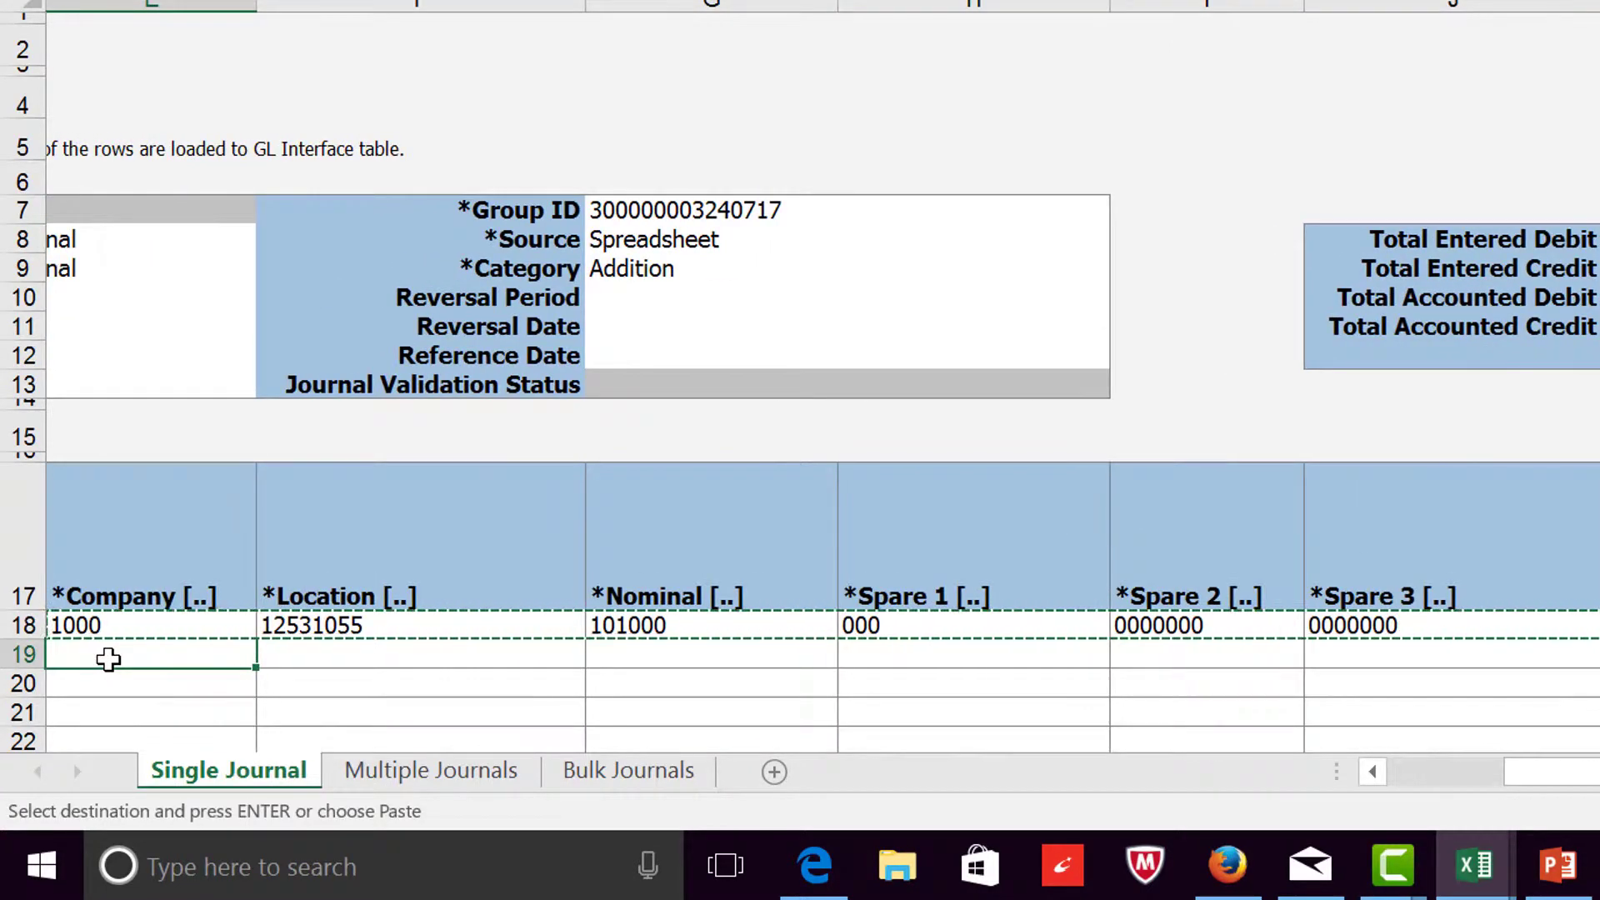
key("Left")
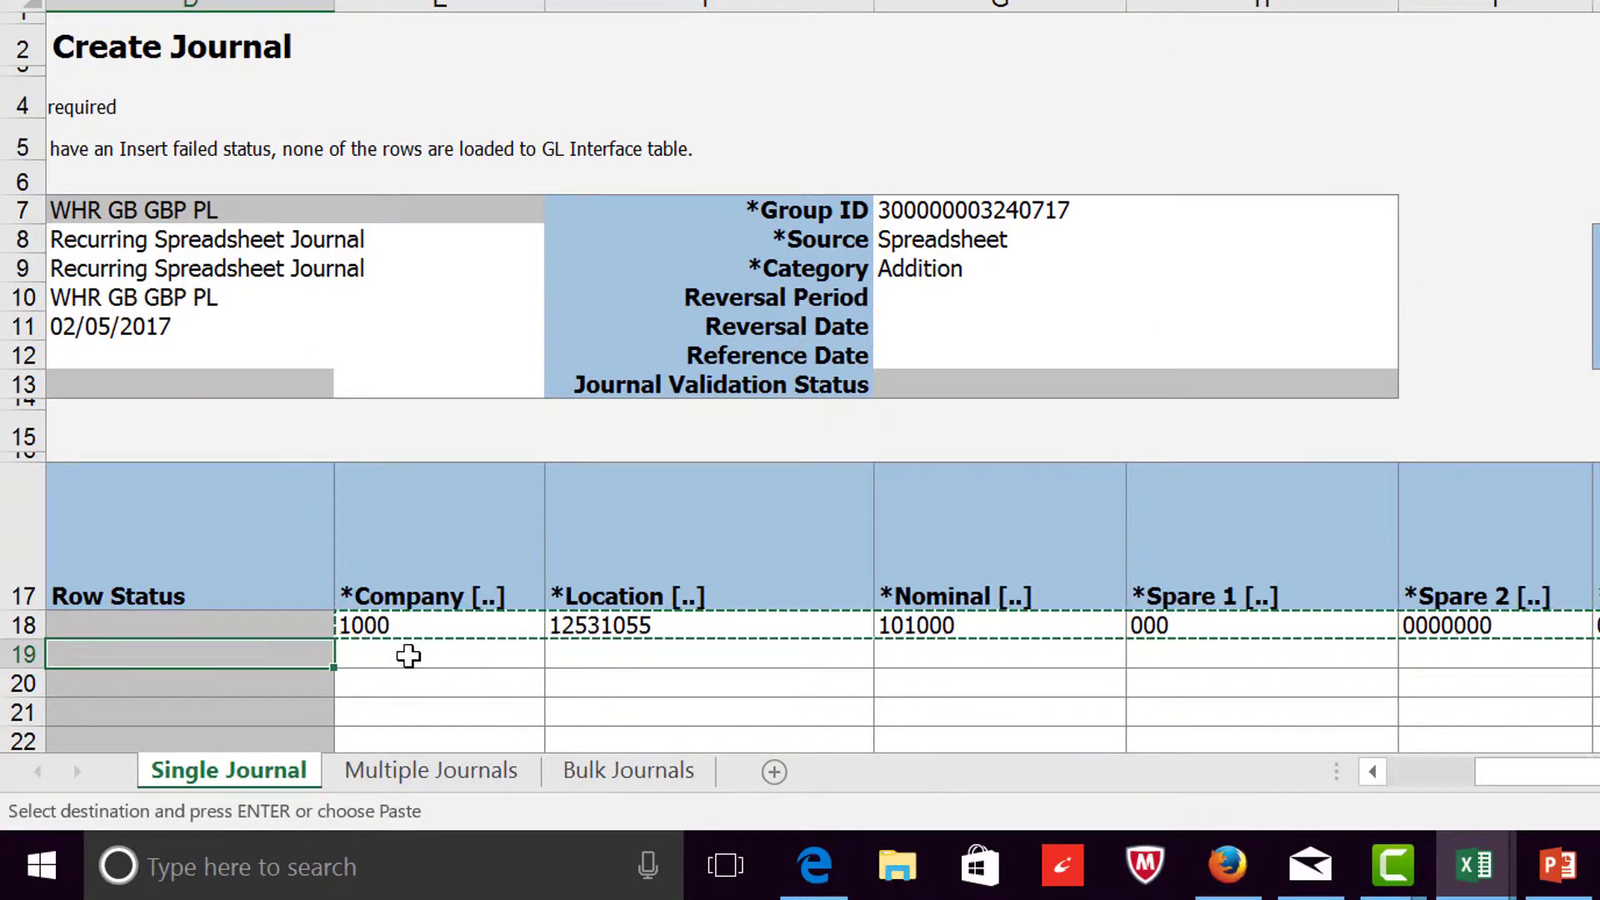
left_click(421, 656)
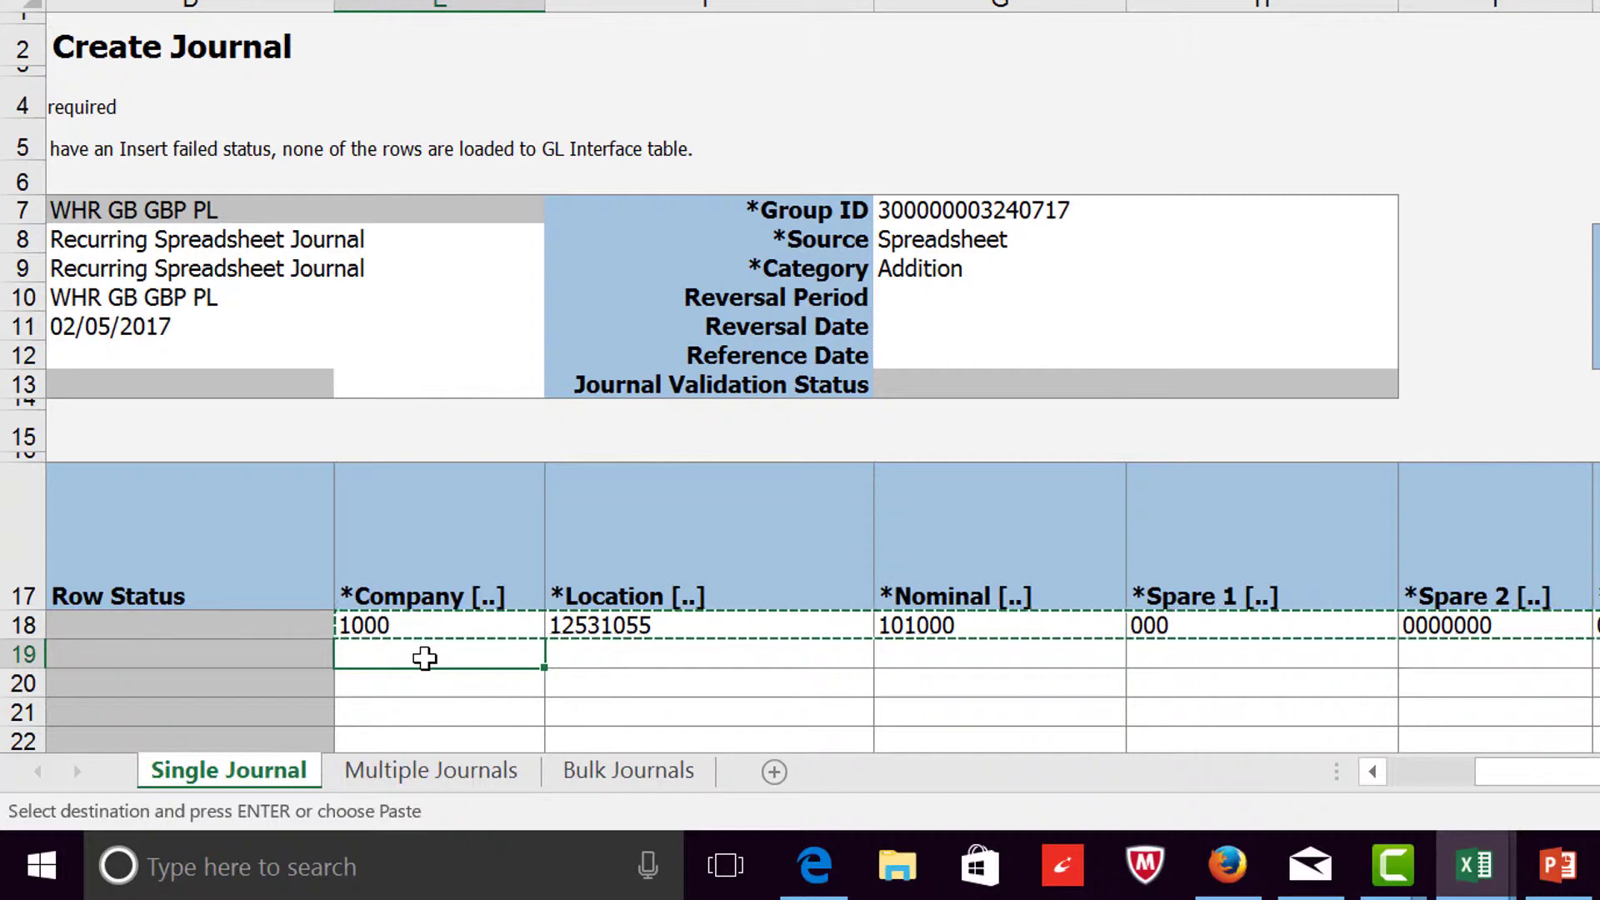
key("Return")
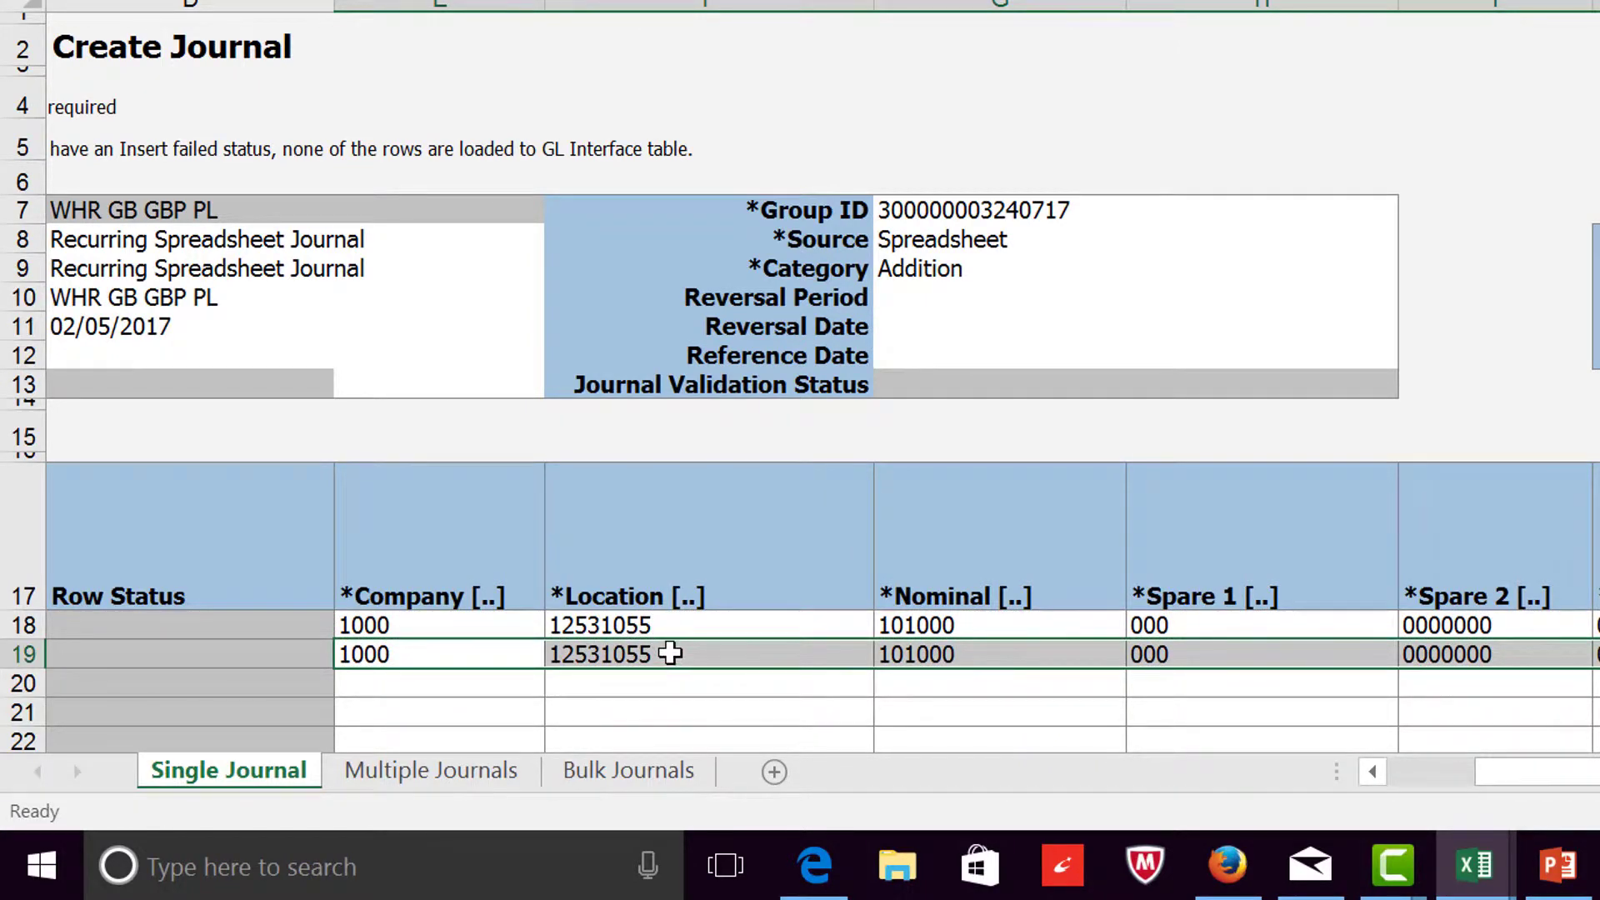
Step: Set the Location of the second journal line in row 19 to 12531060
left_click(671, 654)
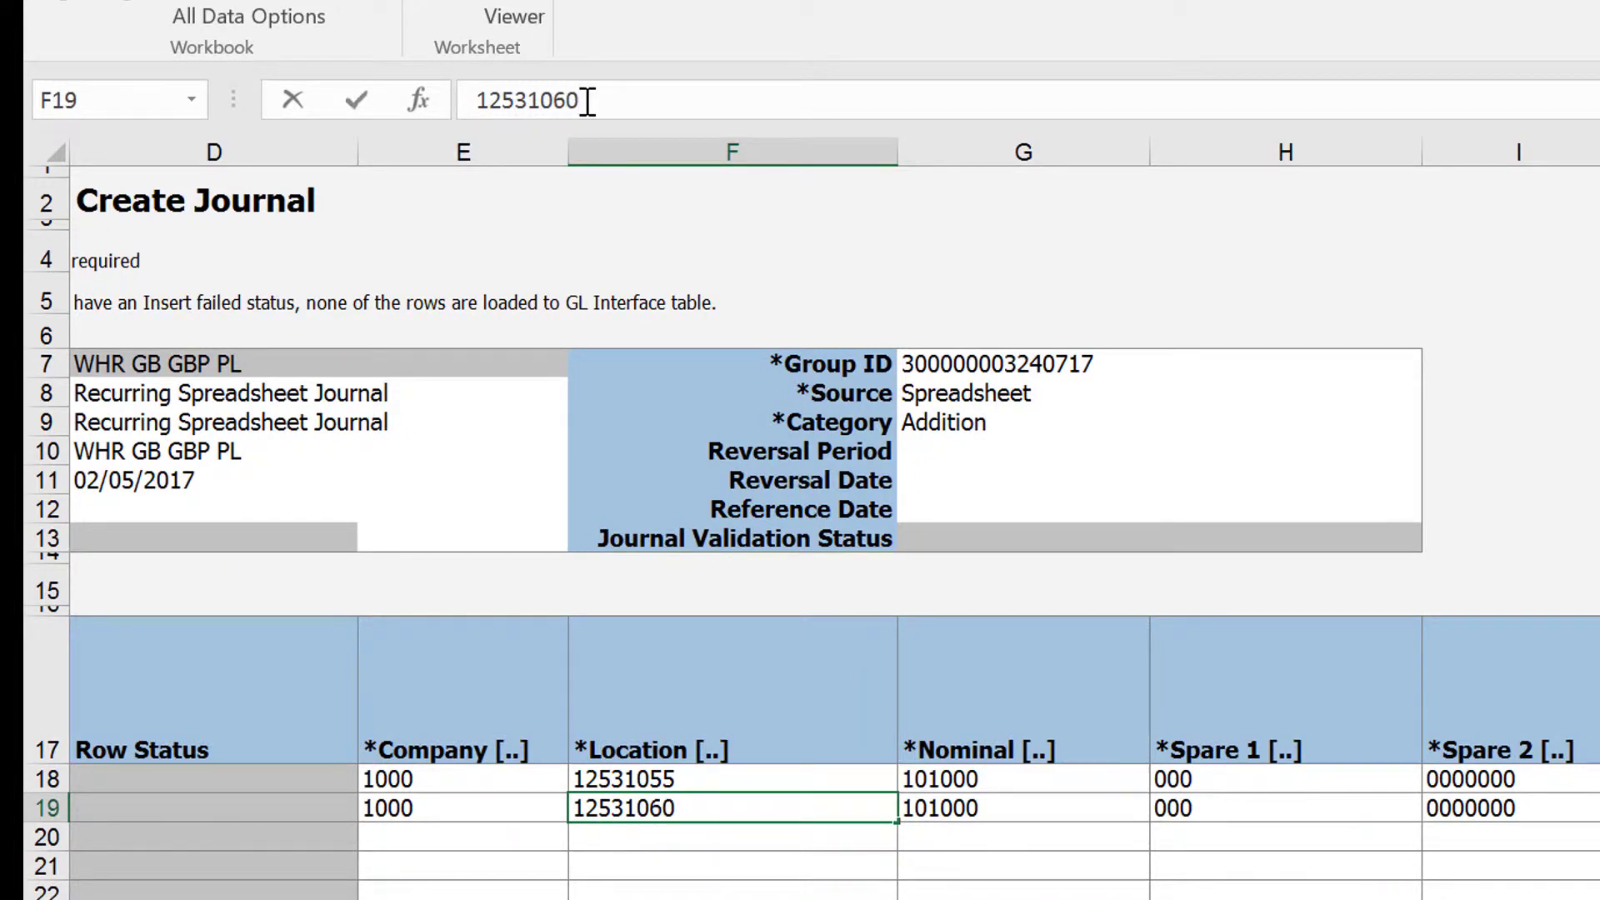
key("Tab")
key("Tab")
key("Tab")
key("Tab")
key("Tab")
key("Tab")
key("Tab")
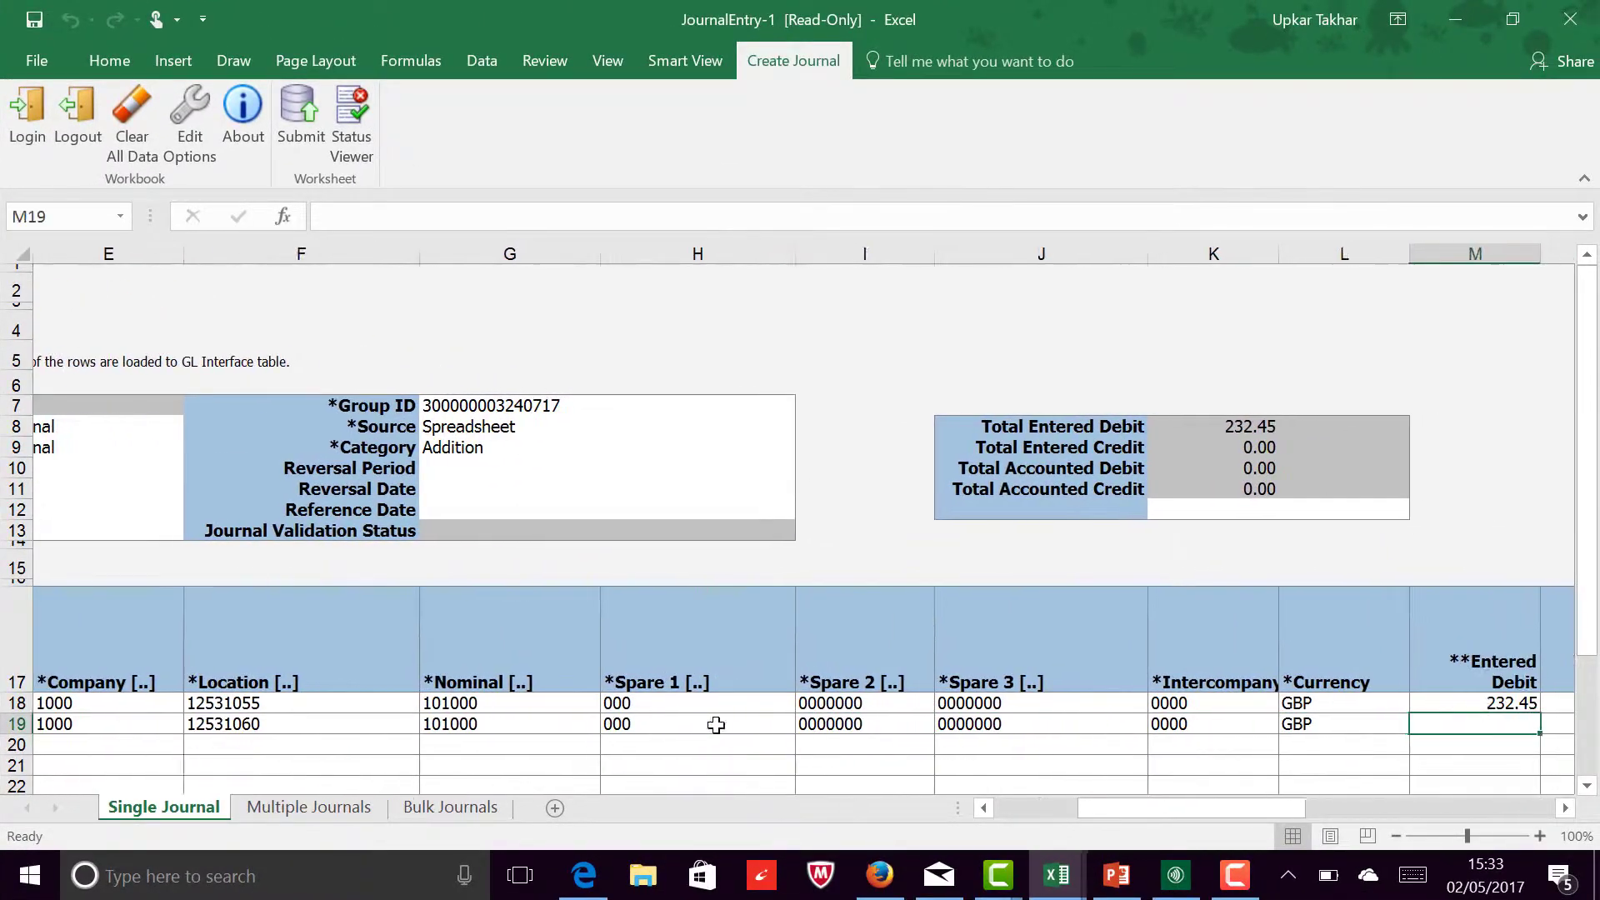
Step: Enter 232.45 as the Entered Credit of the second journal line in row 19
key("Tab")
key("Tab")
key("Tab")
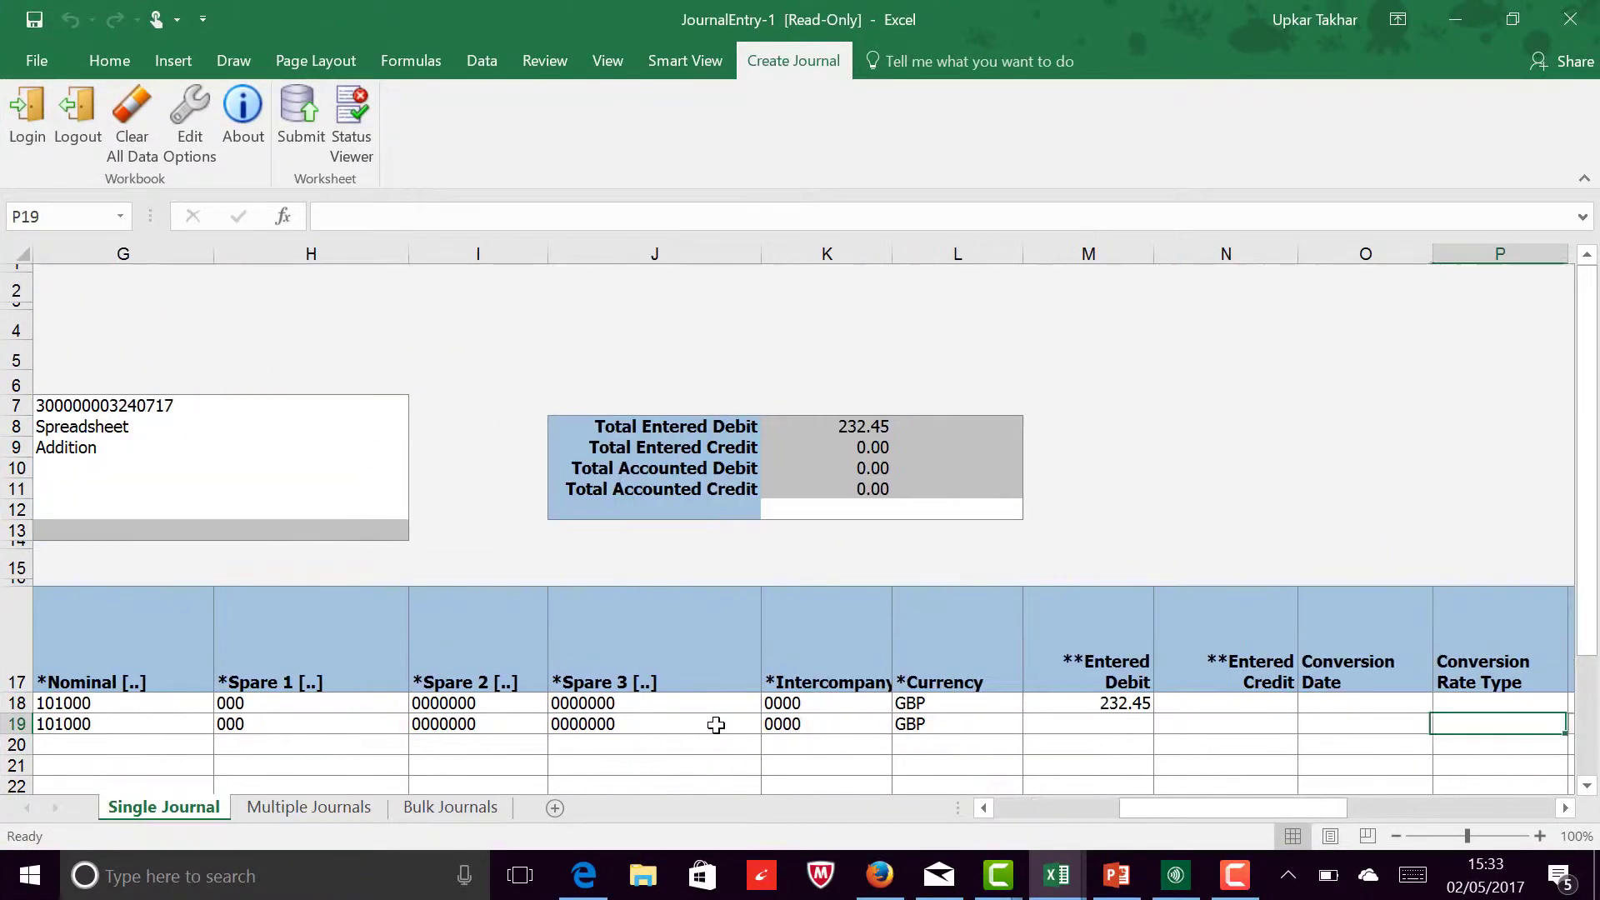
key("Left")
key("Left")
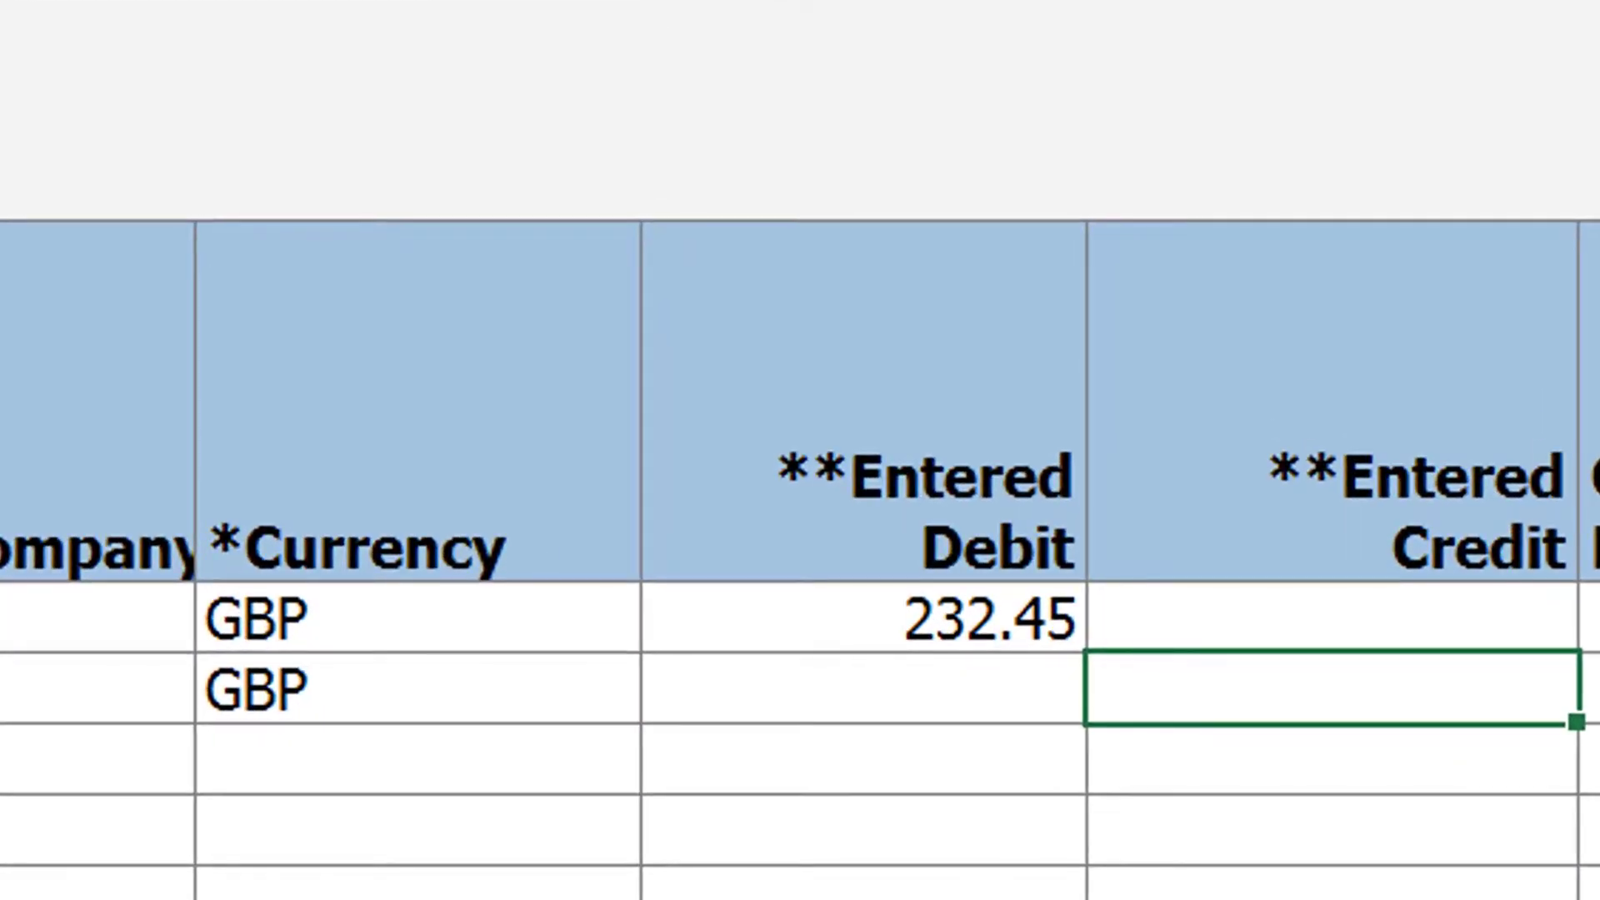
type("232")
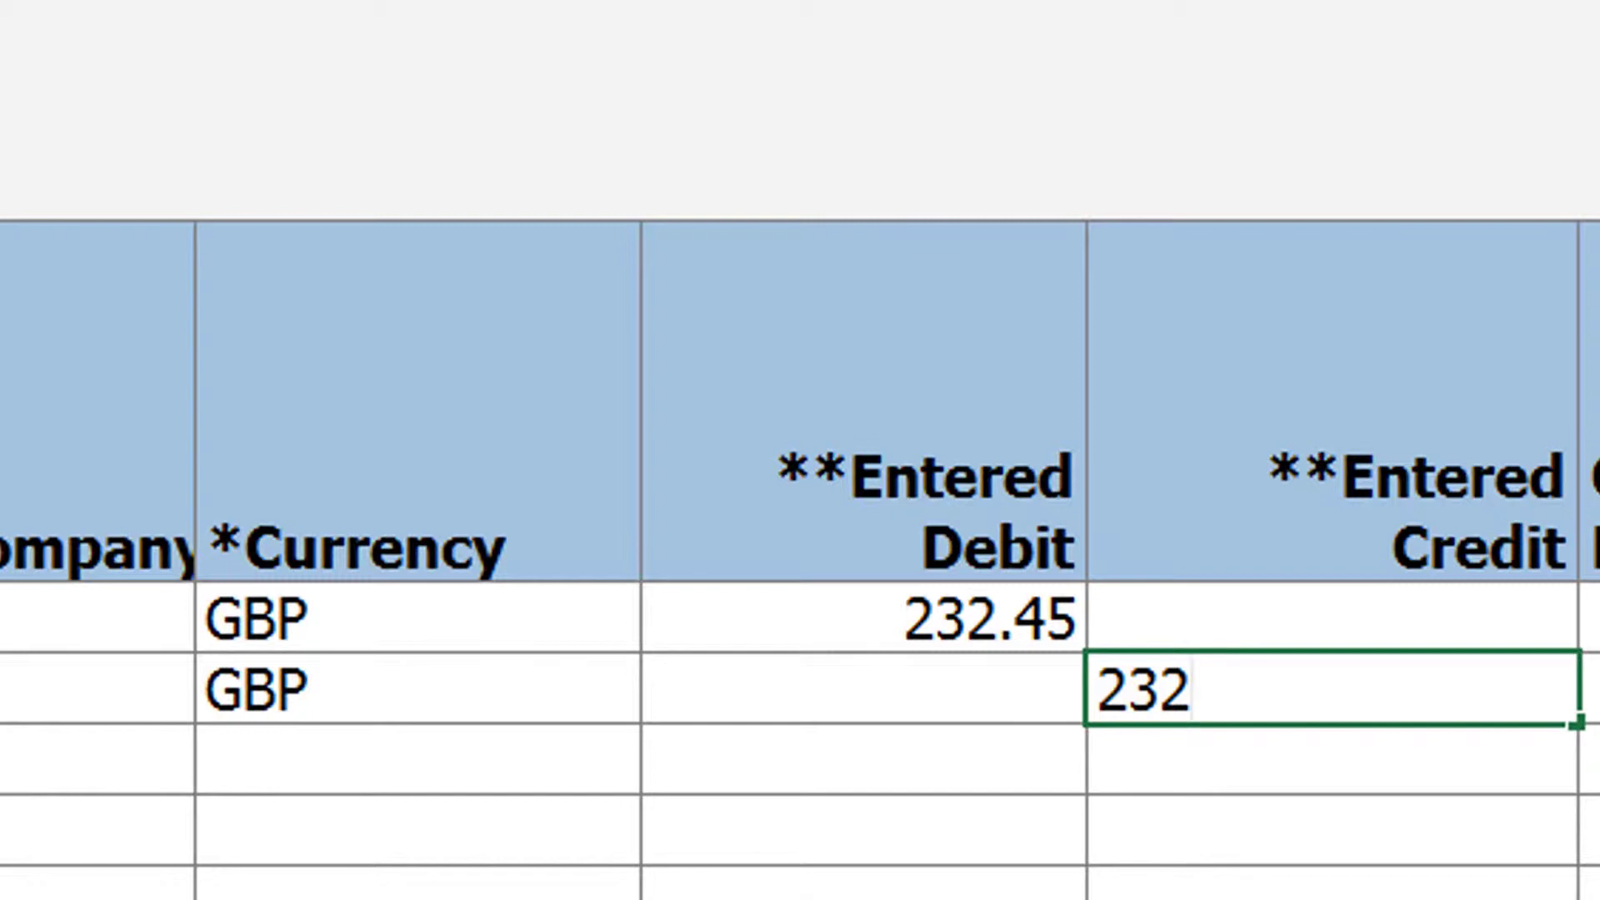
type(".45")
key("Tab")
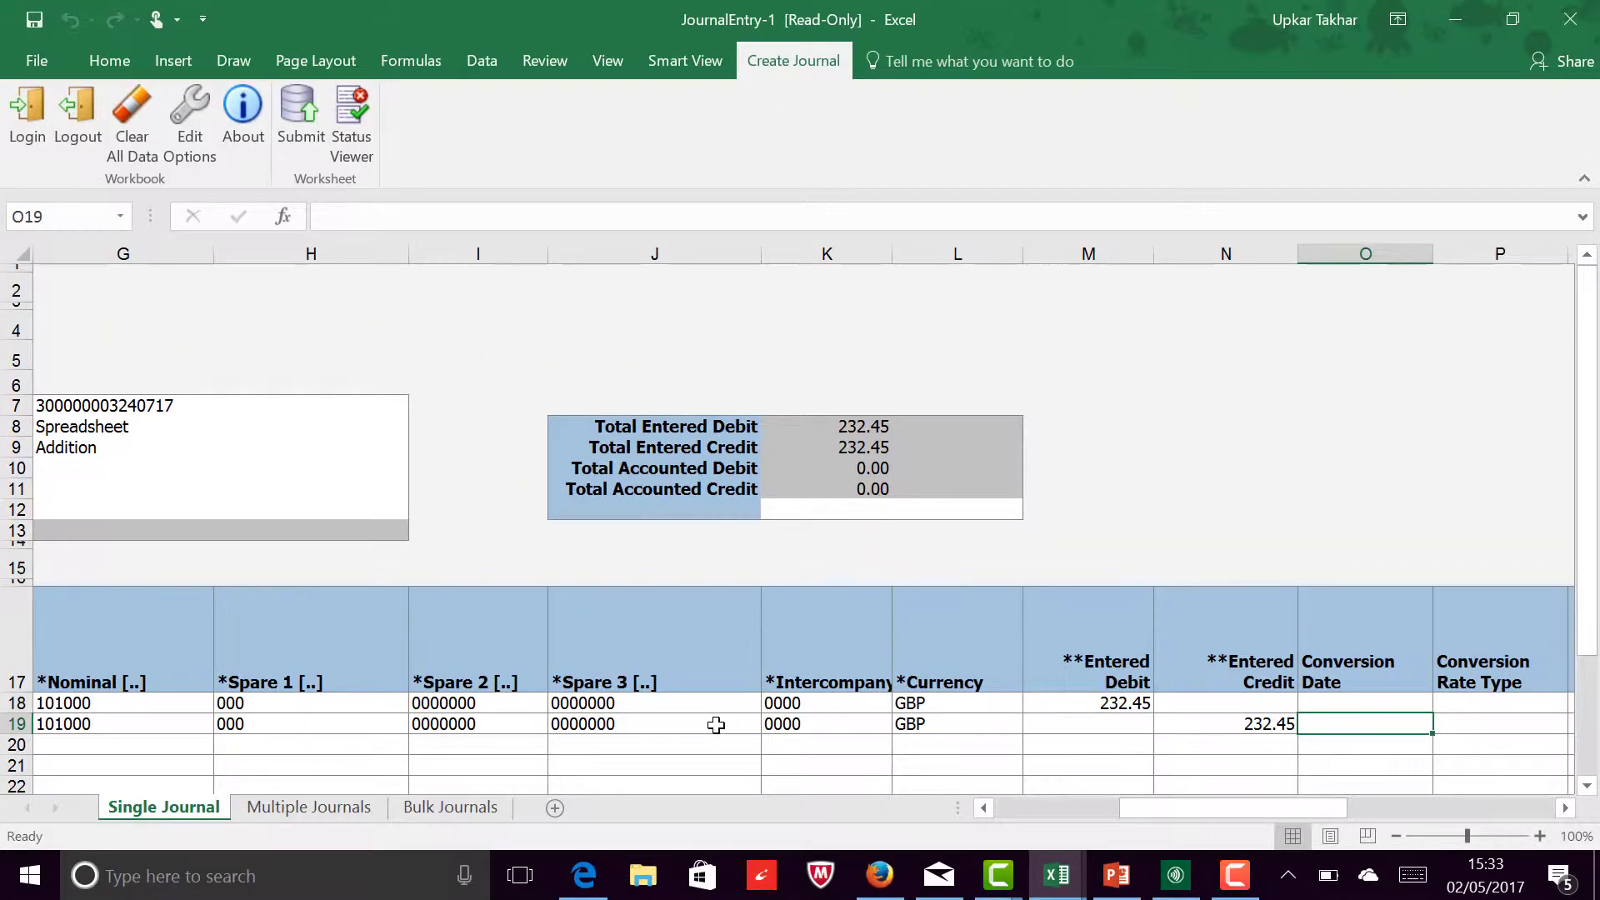
Step: Check that the Total Entered Debit and Total Entered Credit balance, and return to the Accounting Date in the journal header
left_click_drag(908, 420, 681, 431)
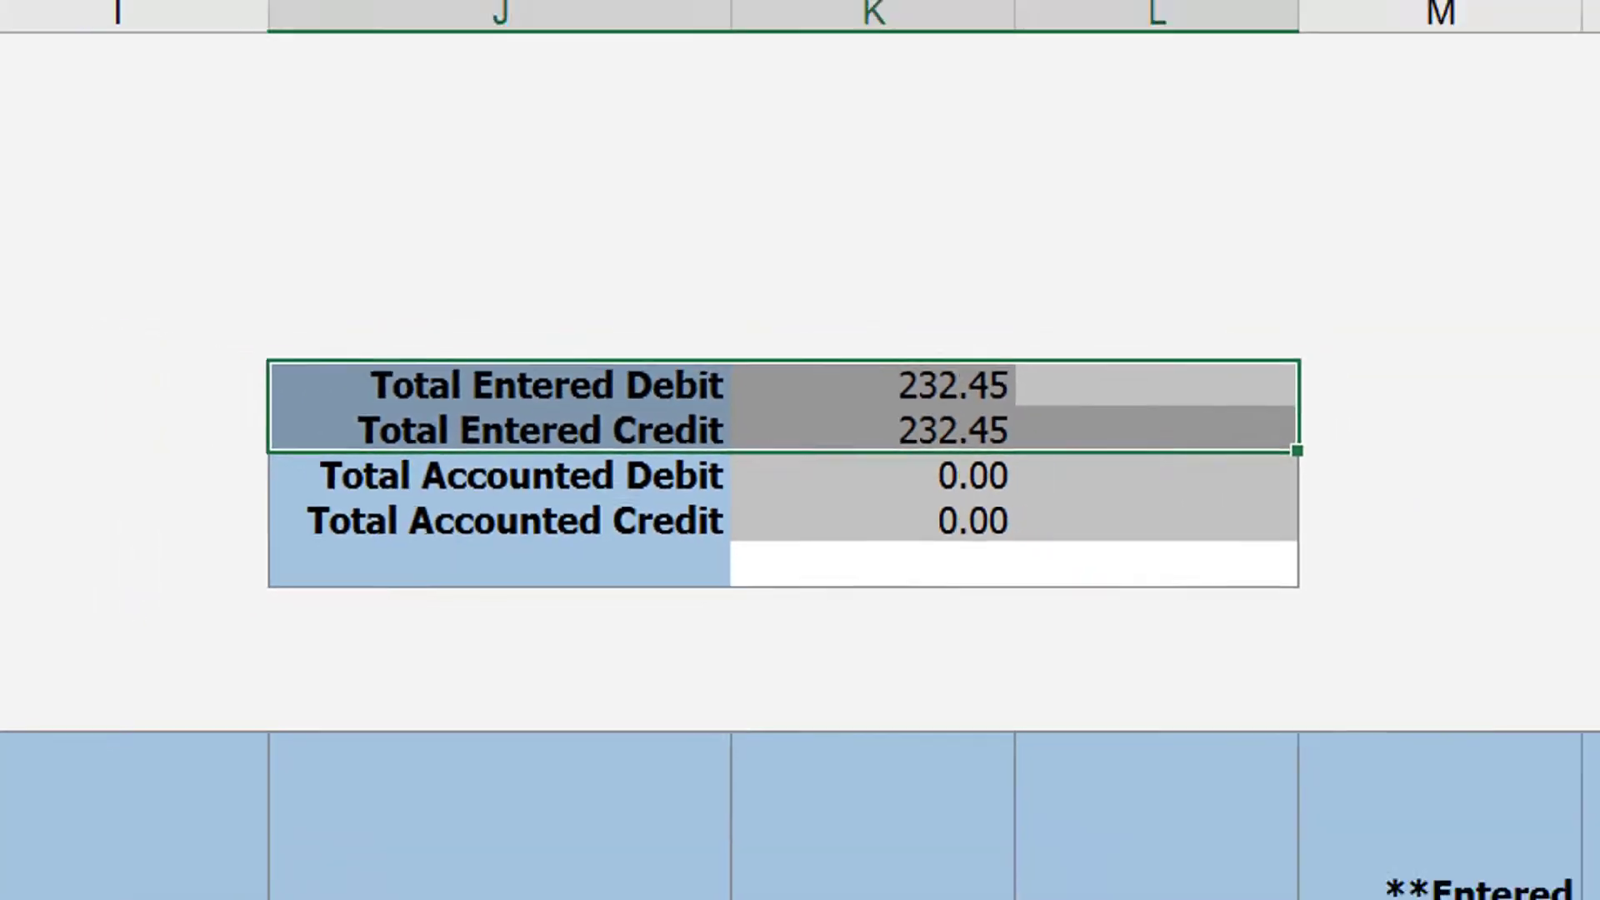
left_click(386, 573)
key("Left")
key("Left")
key("Left")
key("Left")
key("Left")
key("Left")
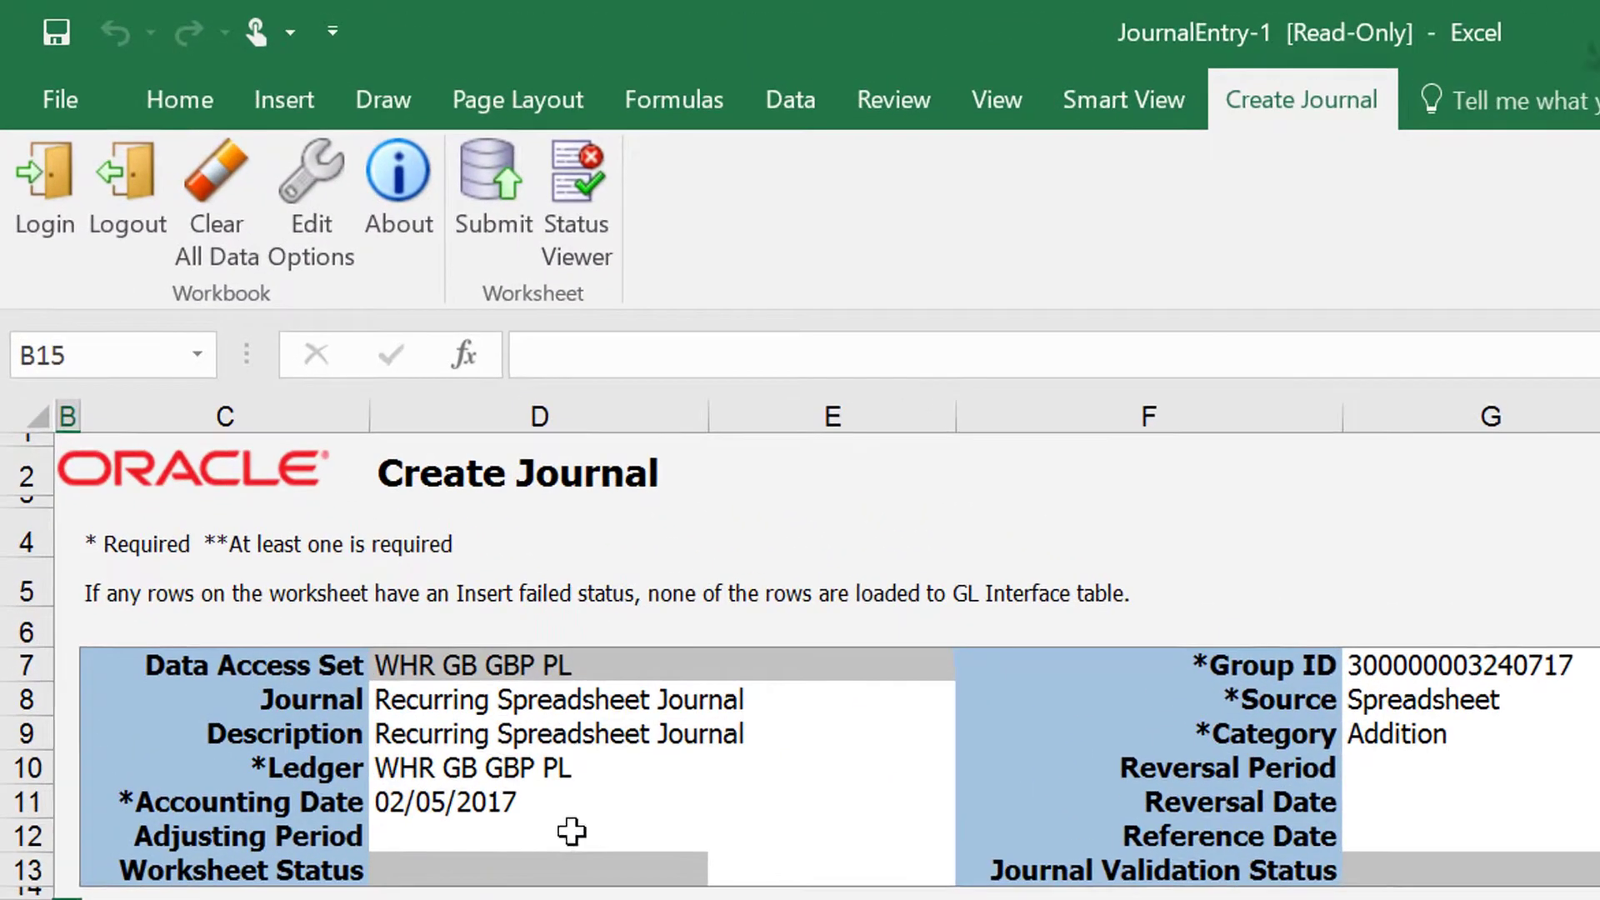
left_click(454, 490)
left_click(340, 488)
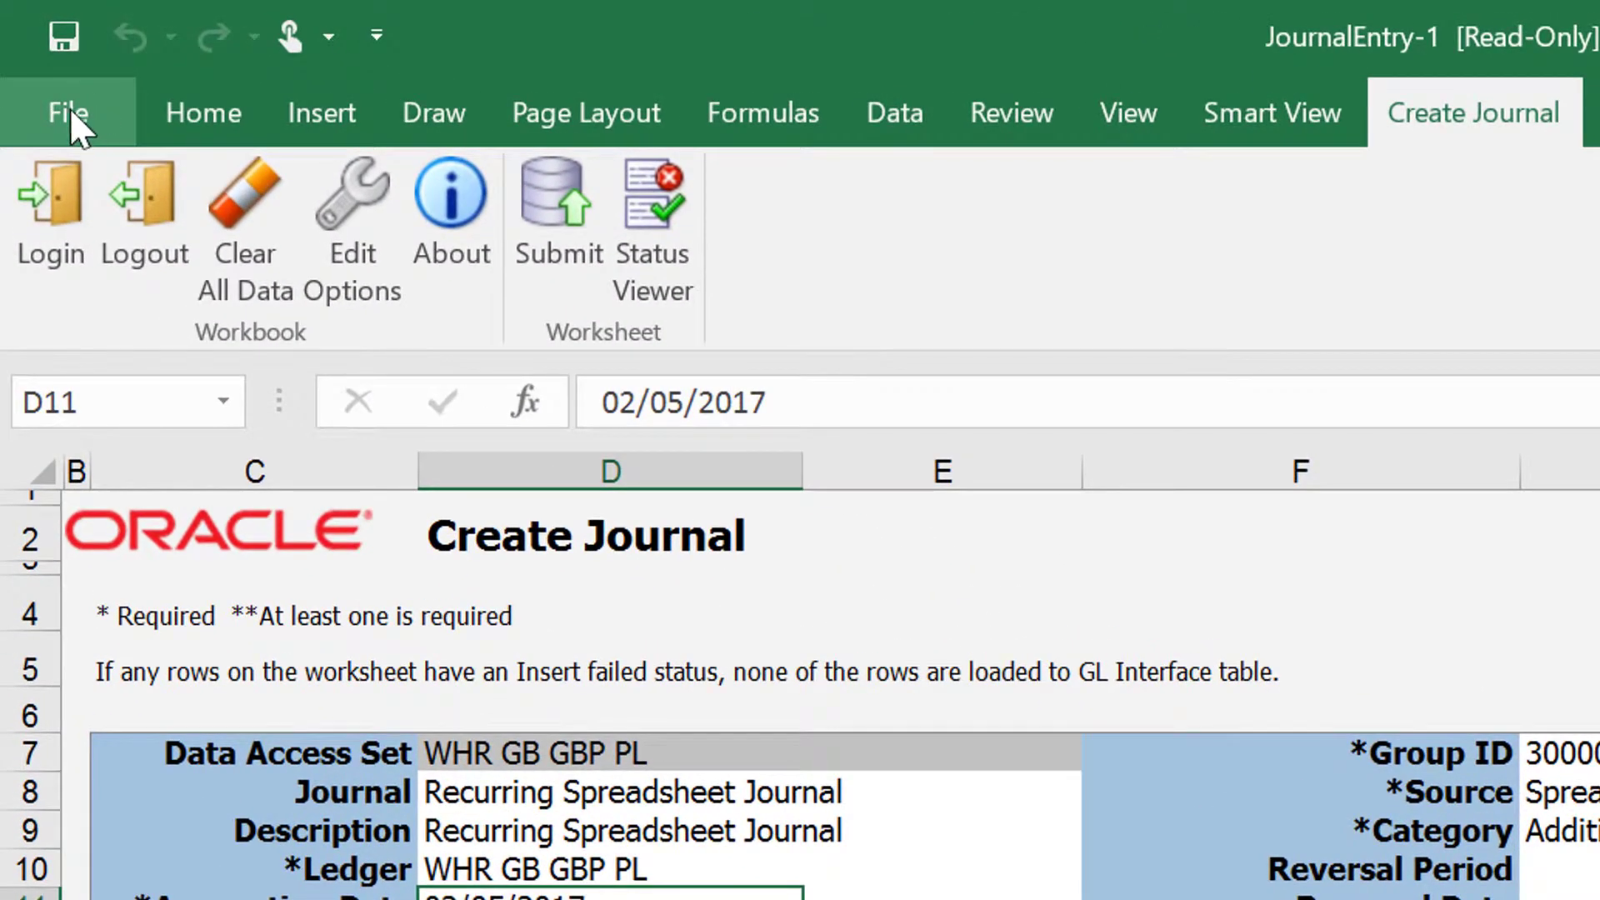
left_click(37, 61)
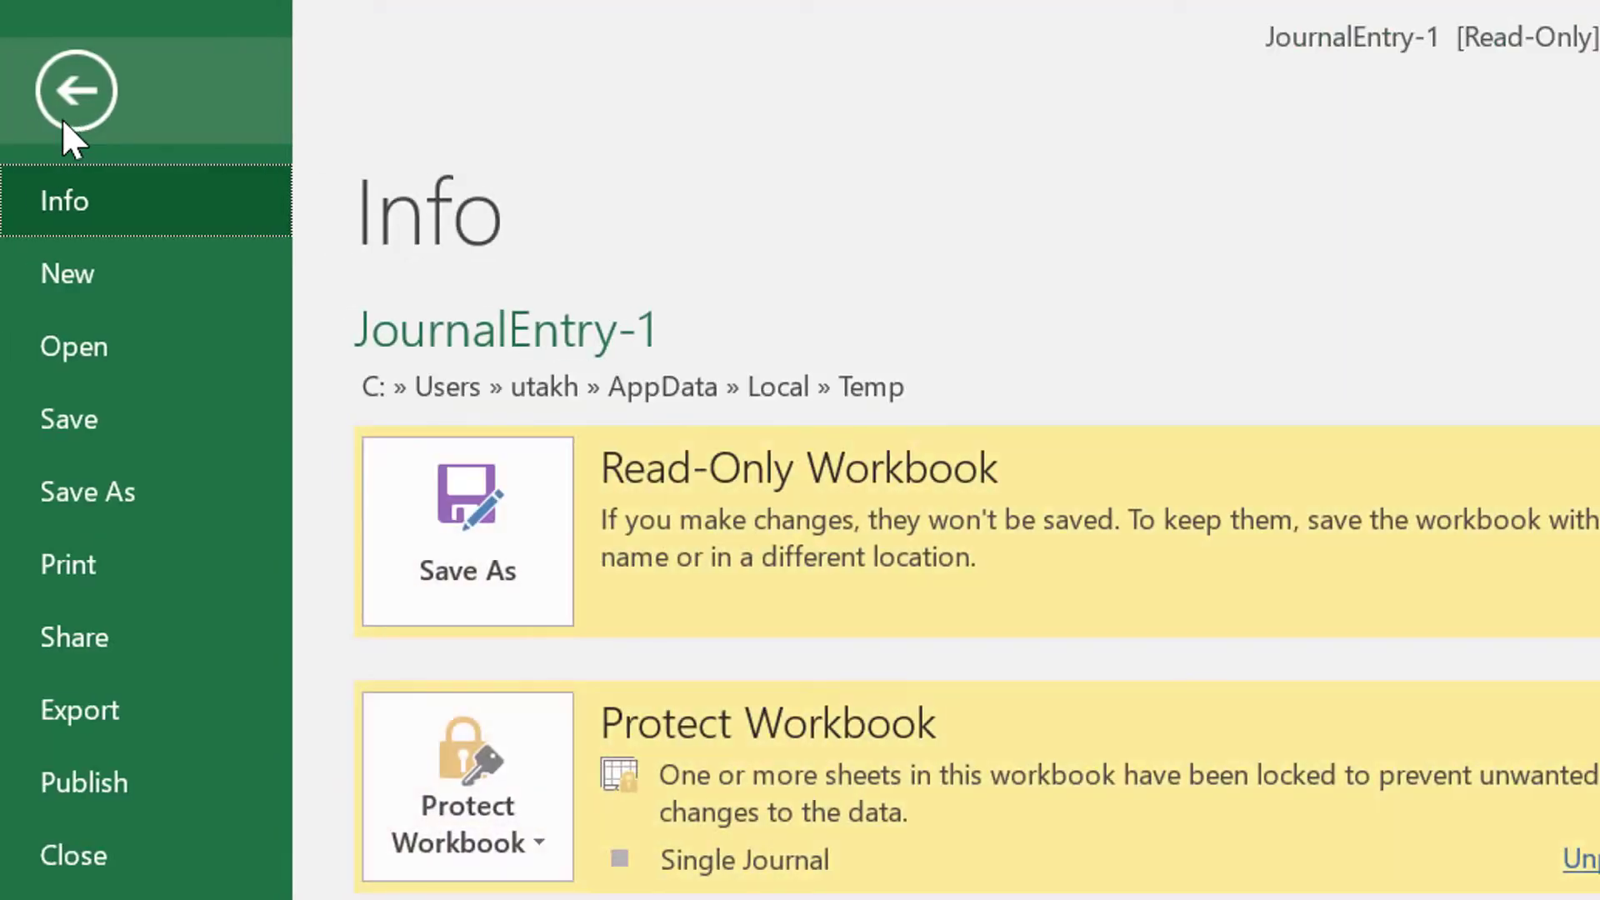
left_click(63, 119)
left_click(215, 102)
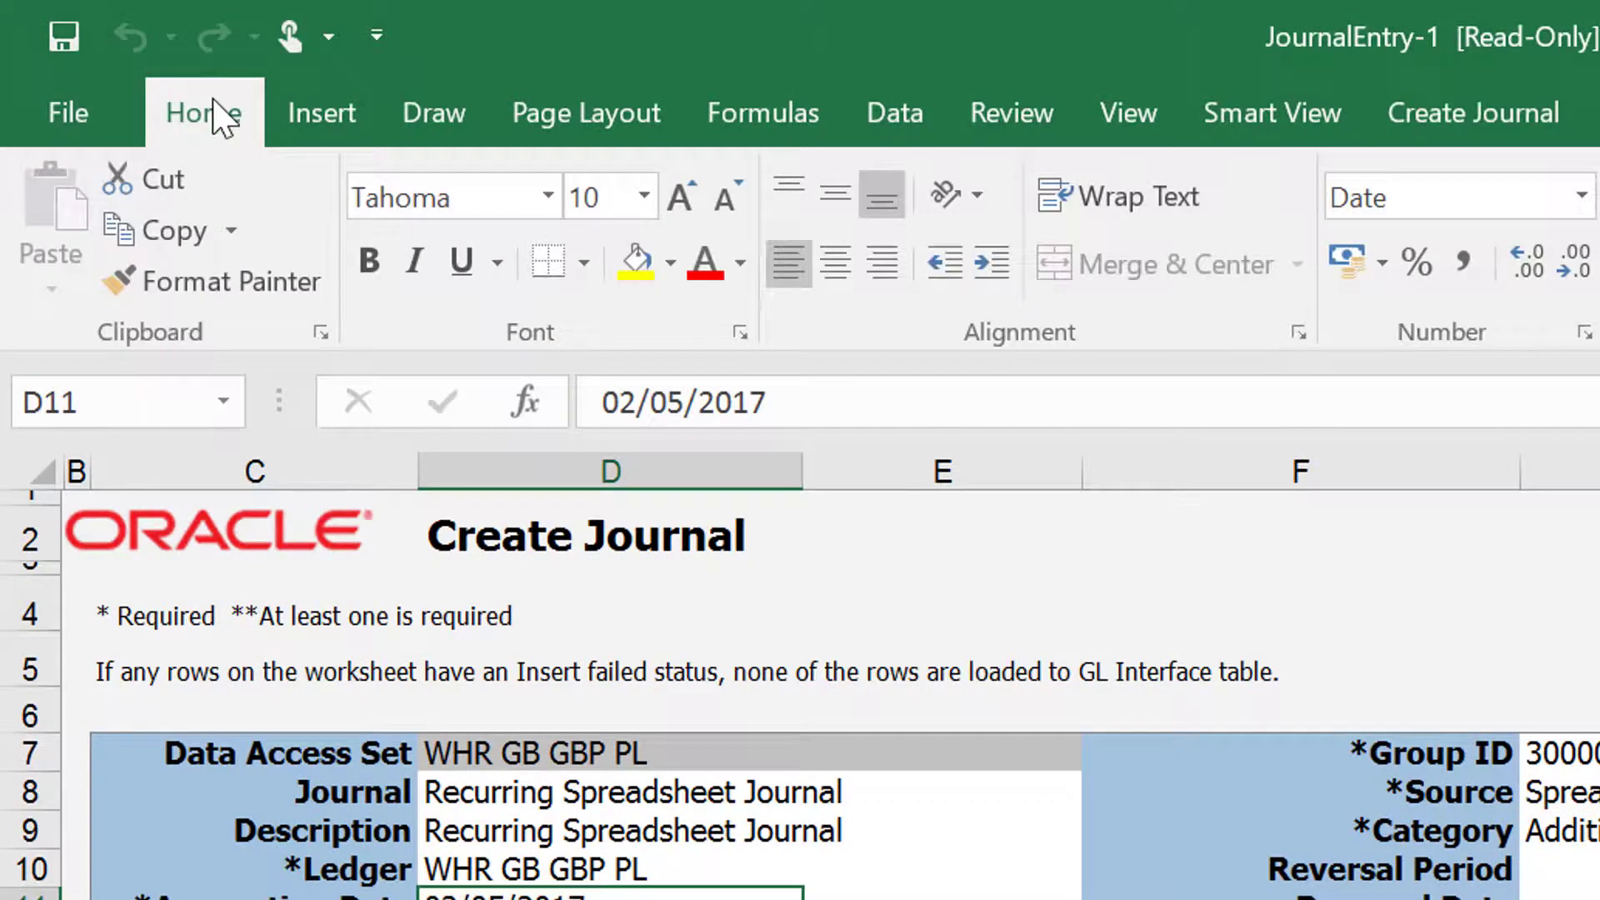
left_click(326, 112)
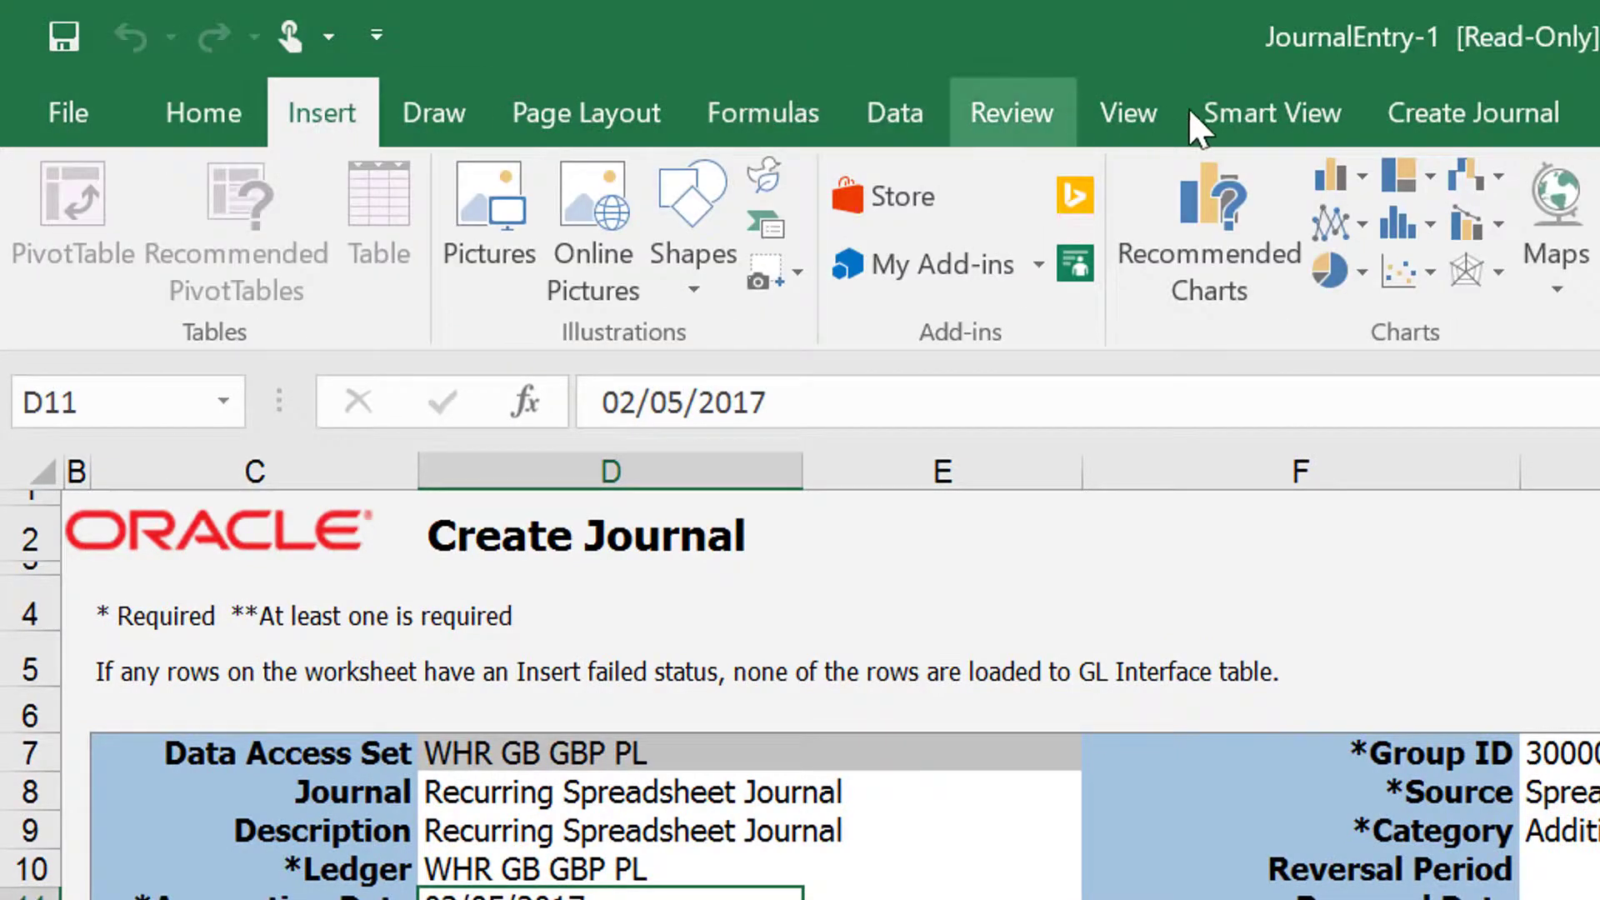
left_click(1450, 121)
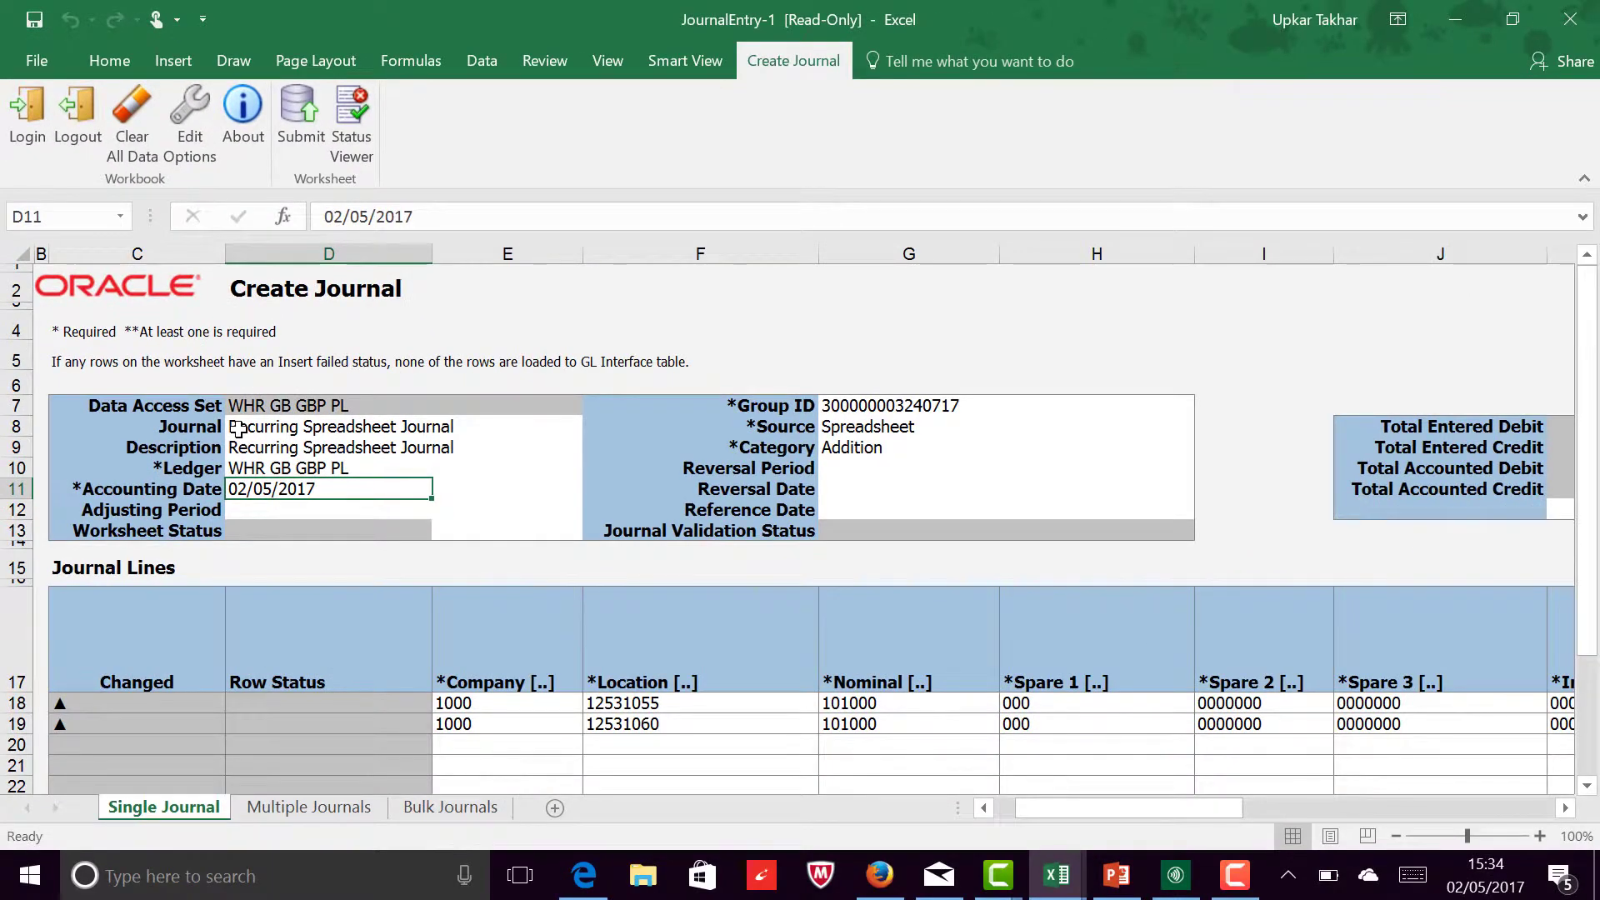
Step: Copy the journal name Recurring Spreadsheet Journal from the header
left_click(238, 429)
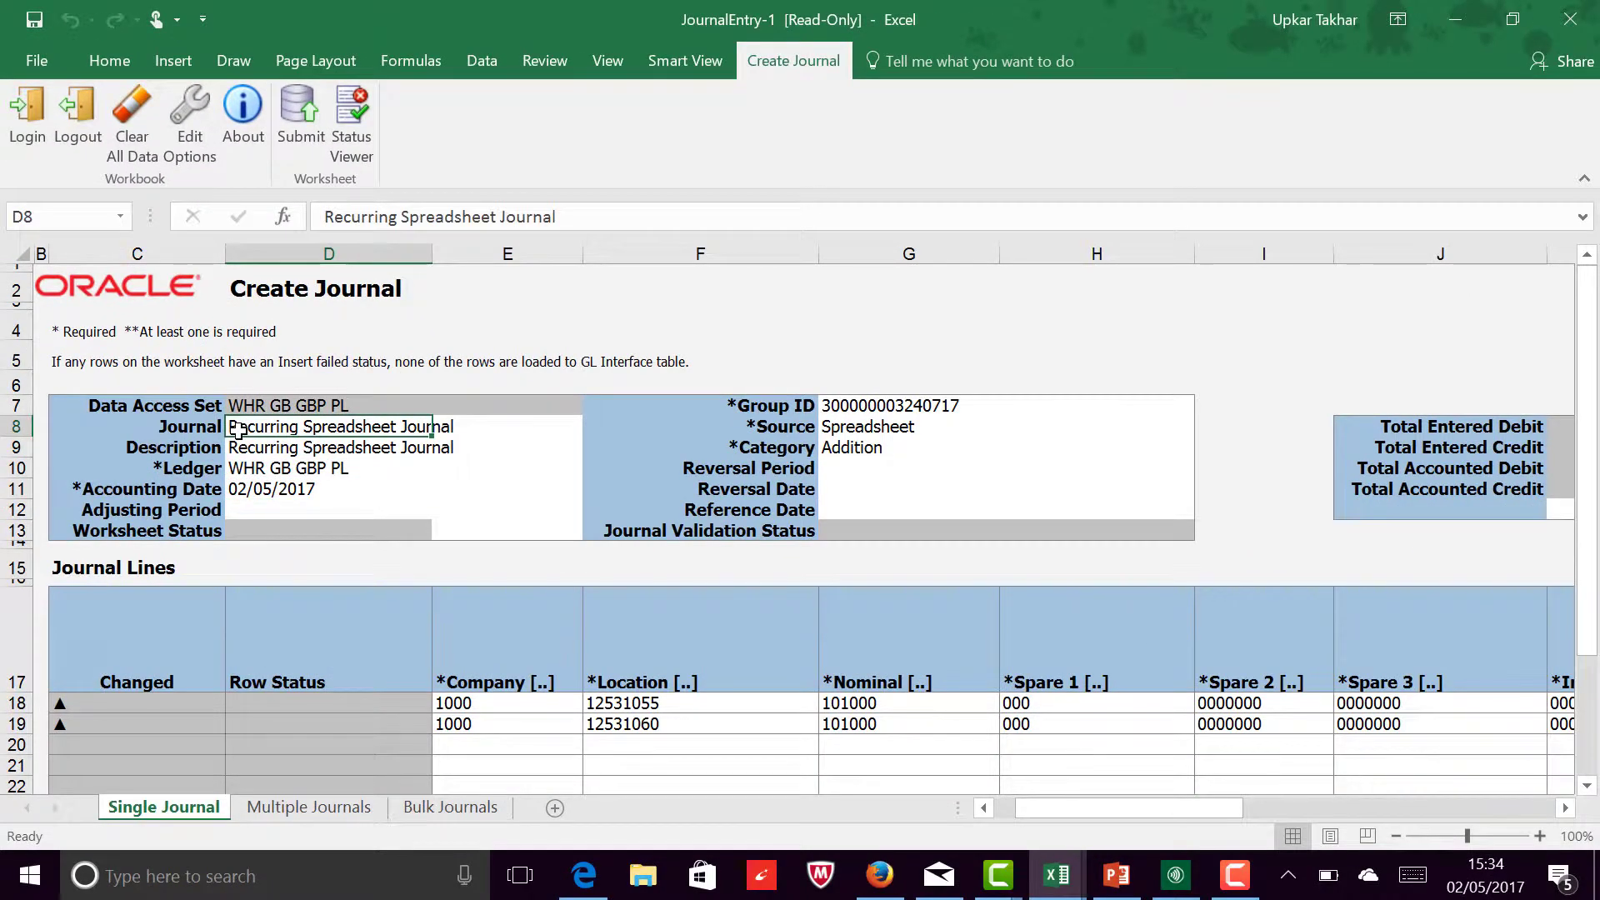
right_click(239, 429)
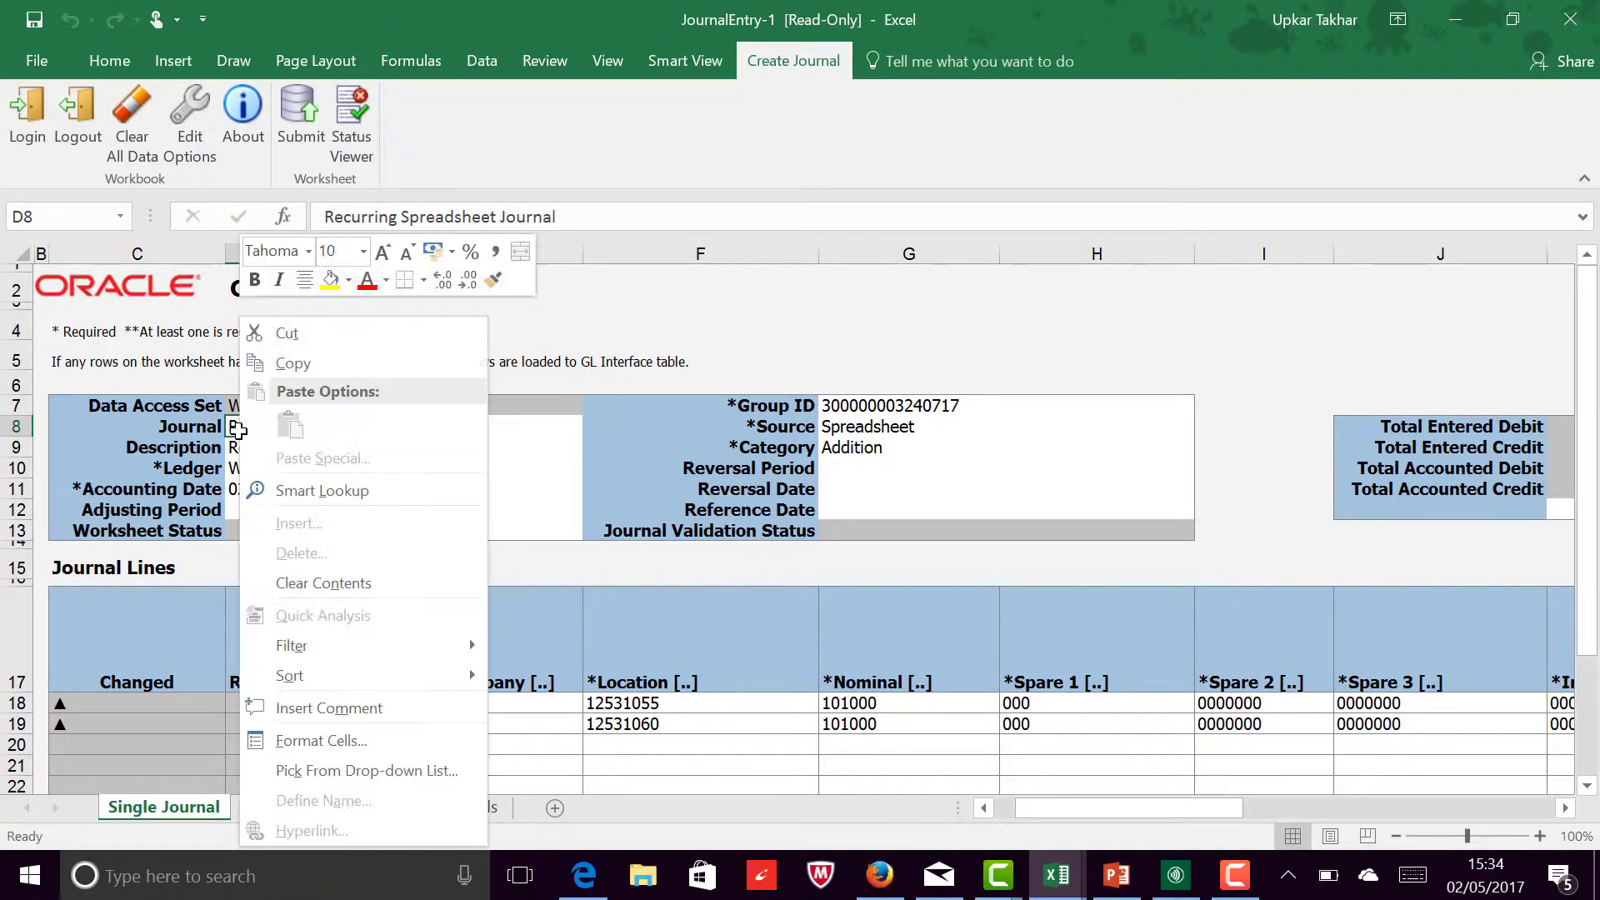
left_click(278, 364)
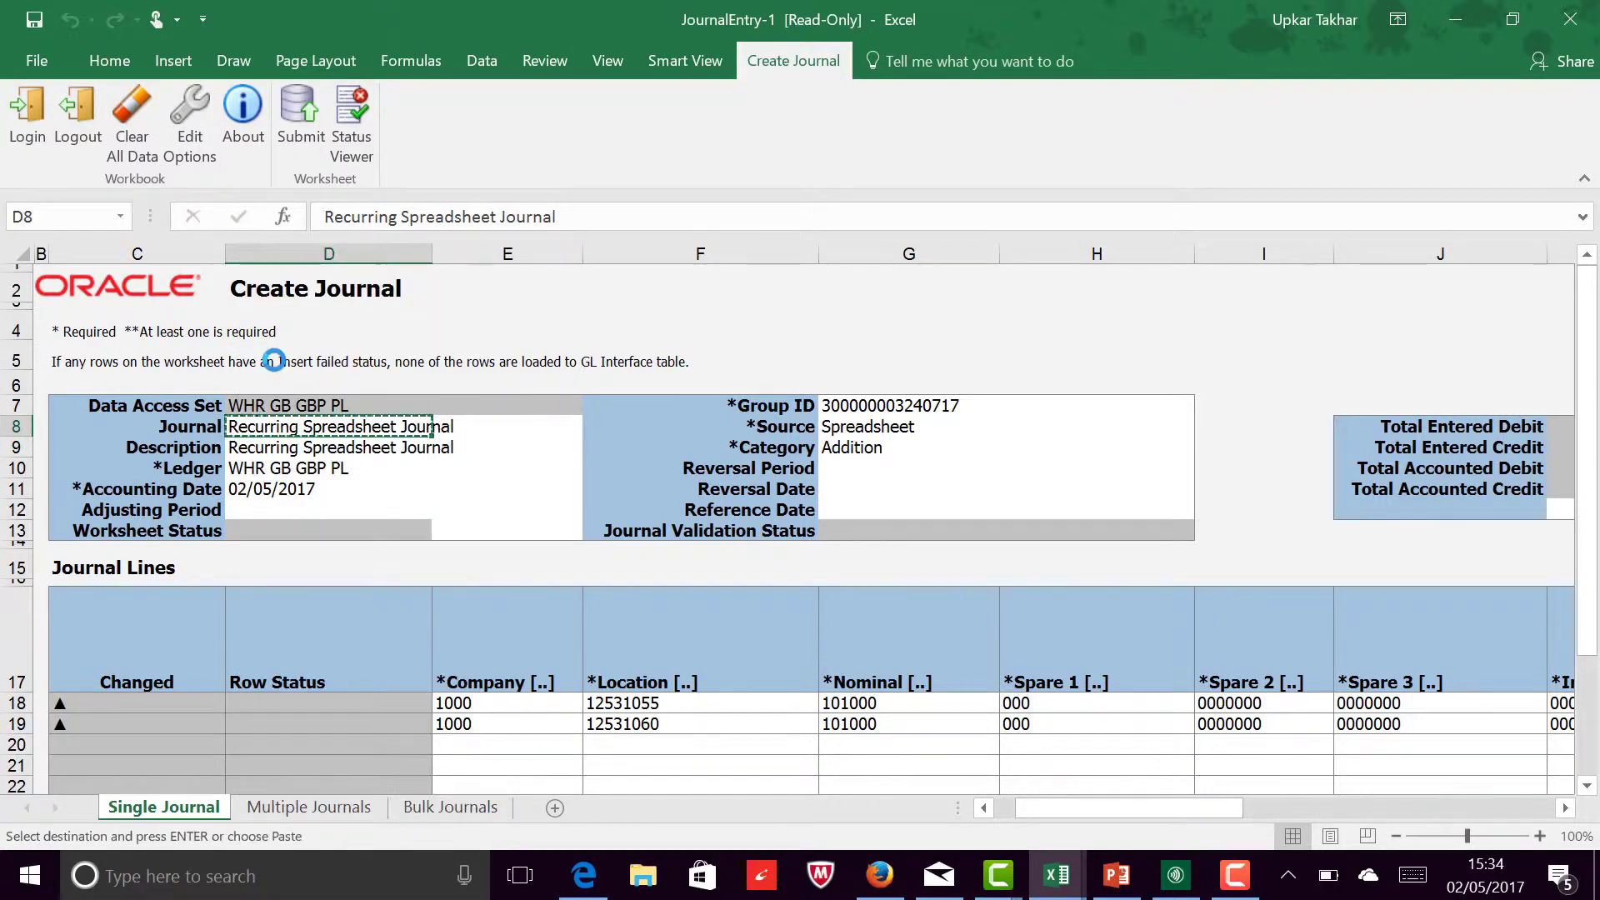
Step: Submit the journal with Submit Journal Import and Posting and Import Descriptive Flexfields set to No, and close the confirmation
left_click(290, 126)
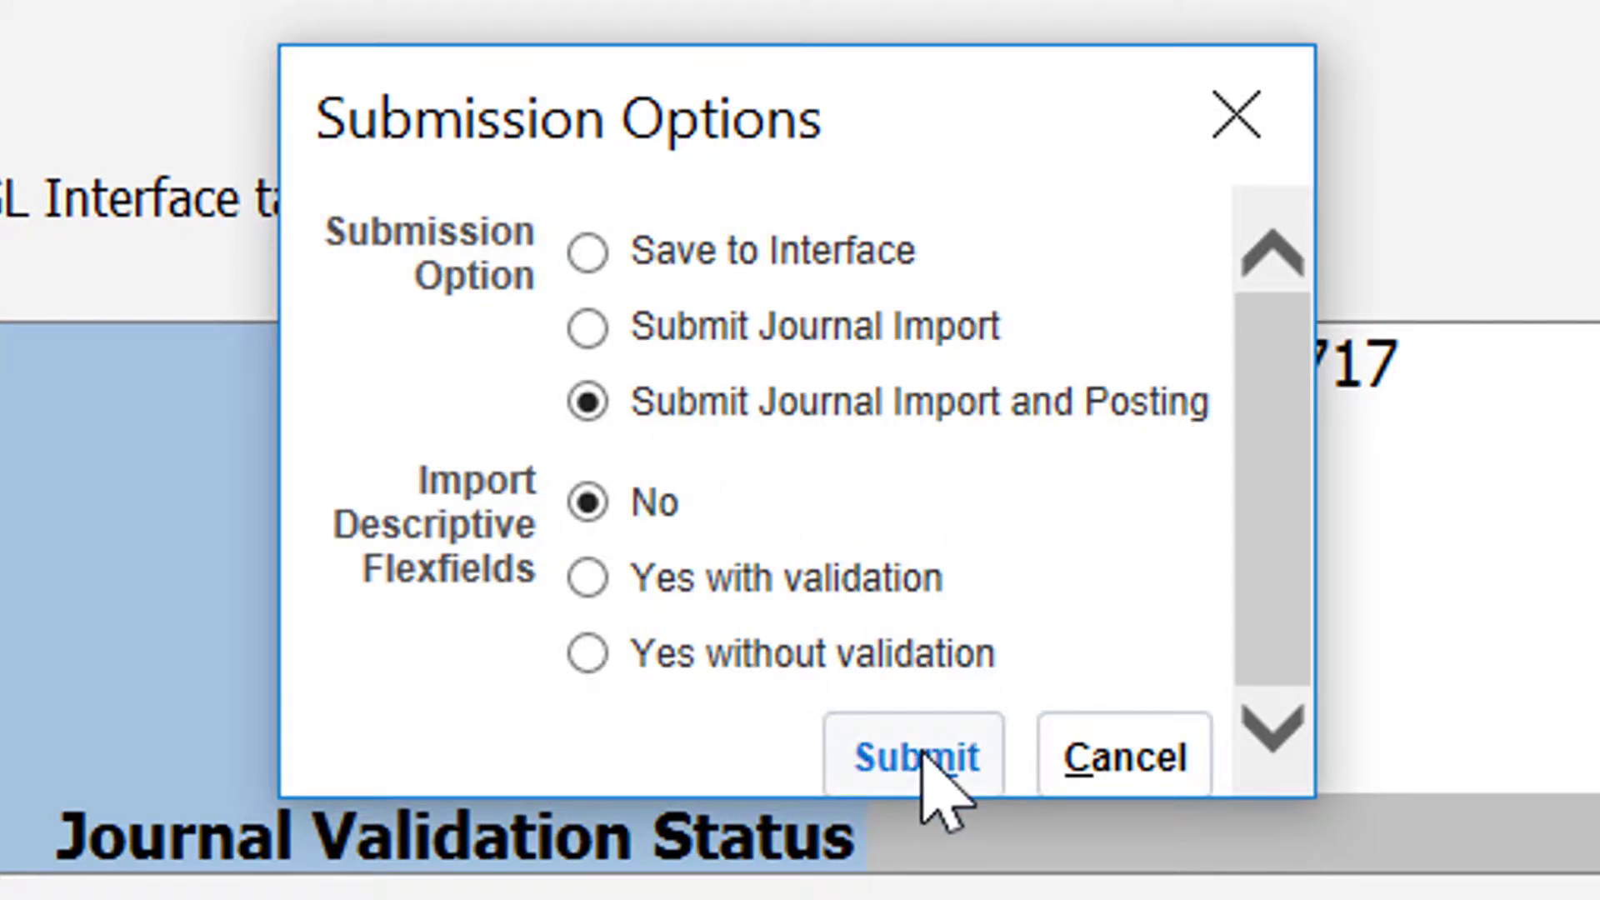
left_click(921, 758)
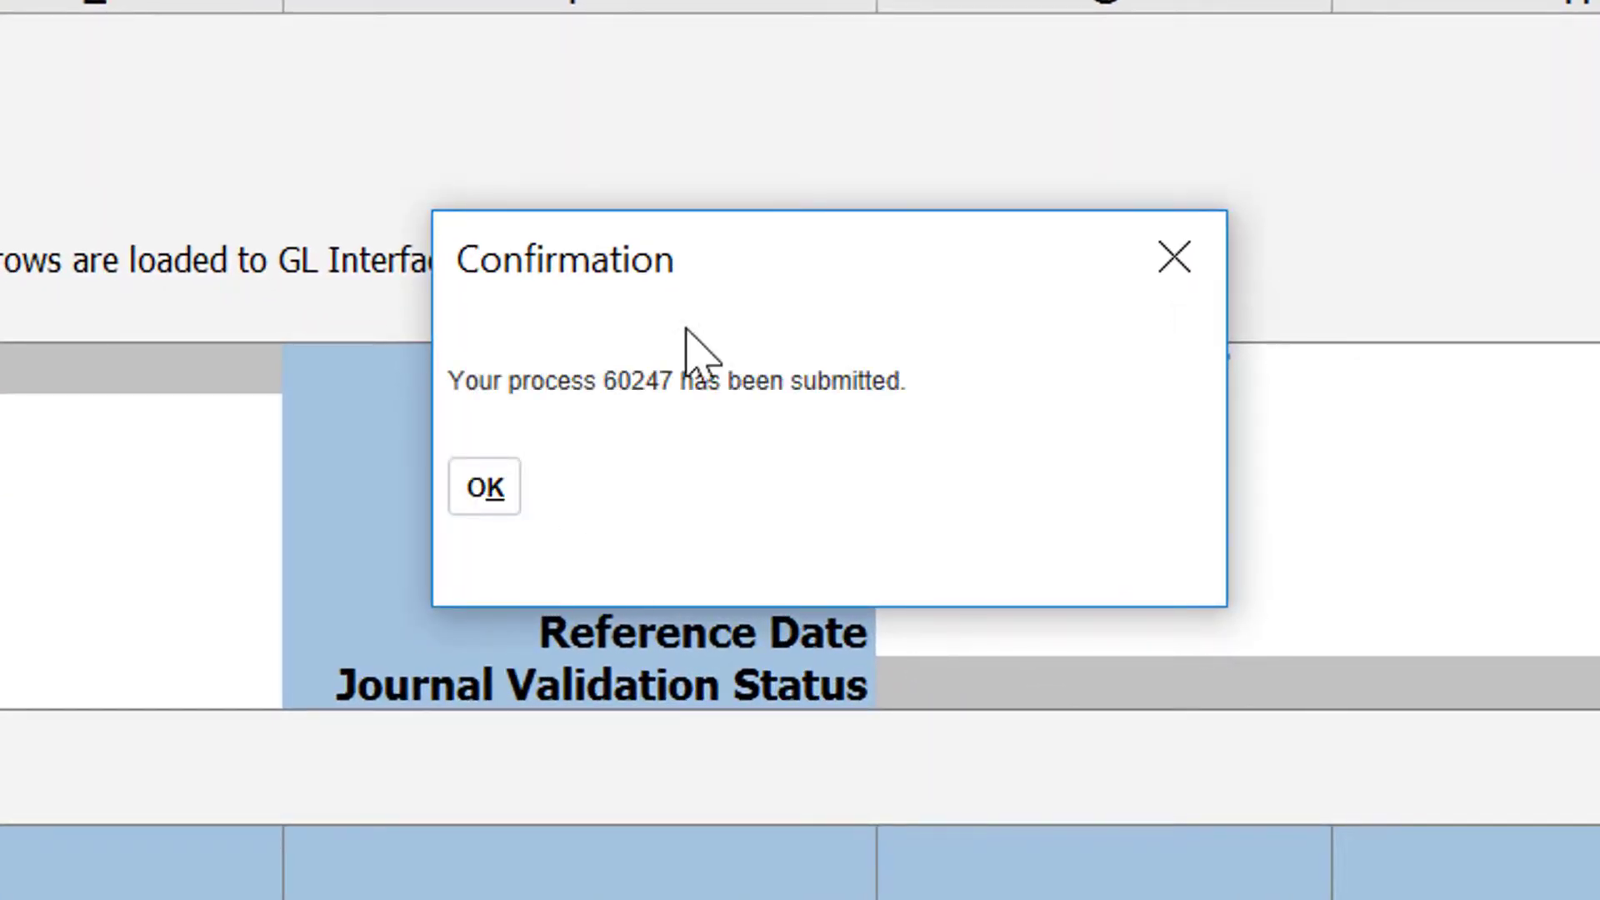
left_click(492, 479)
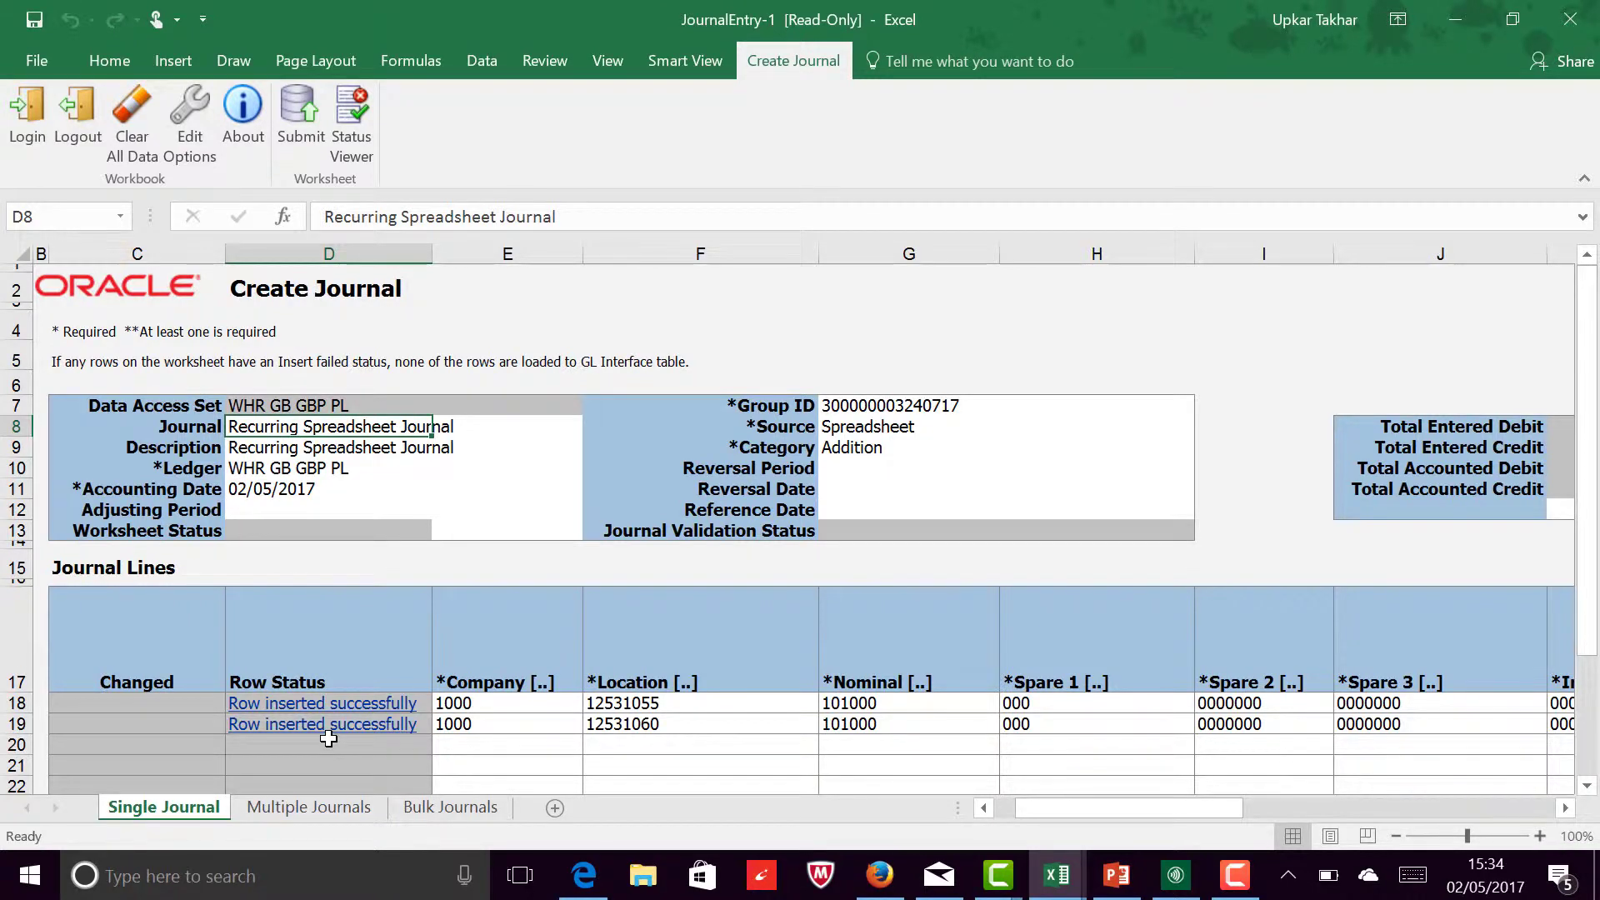
Step: Switch to Oracle Applications in Firefox and open Manage Journals from the Journals tasks
left_click(521, 881)
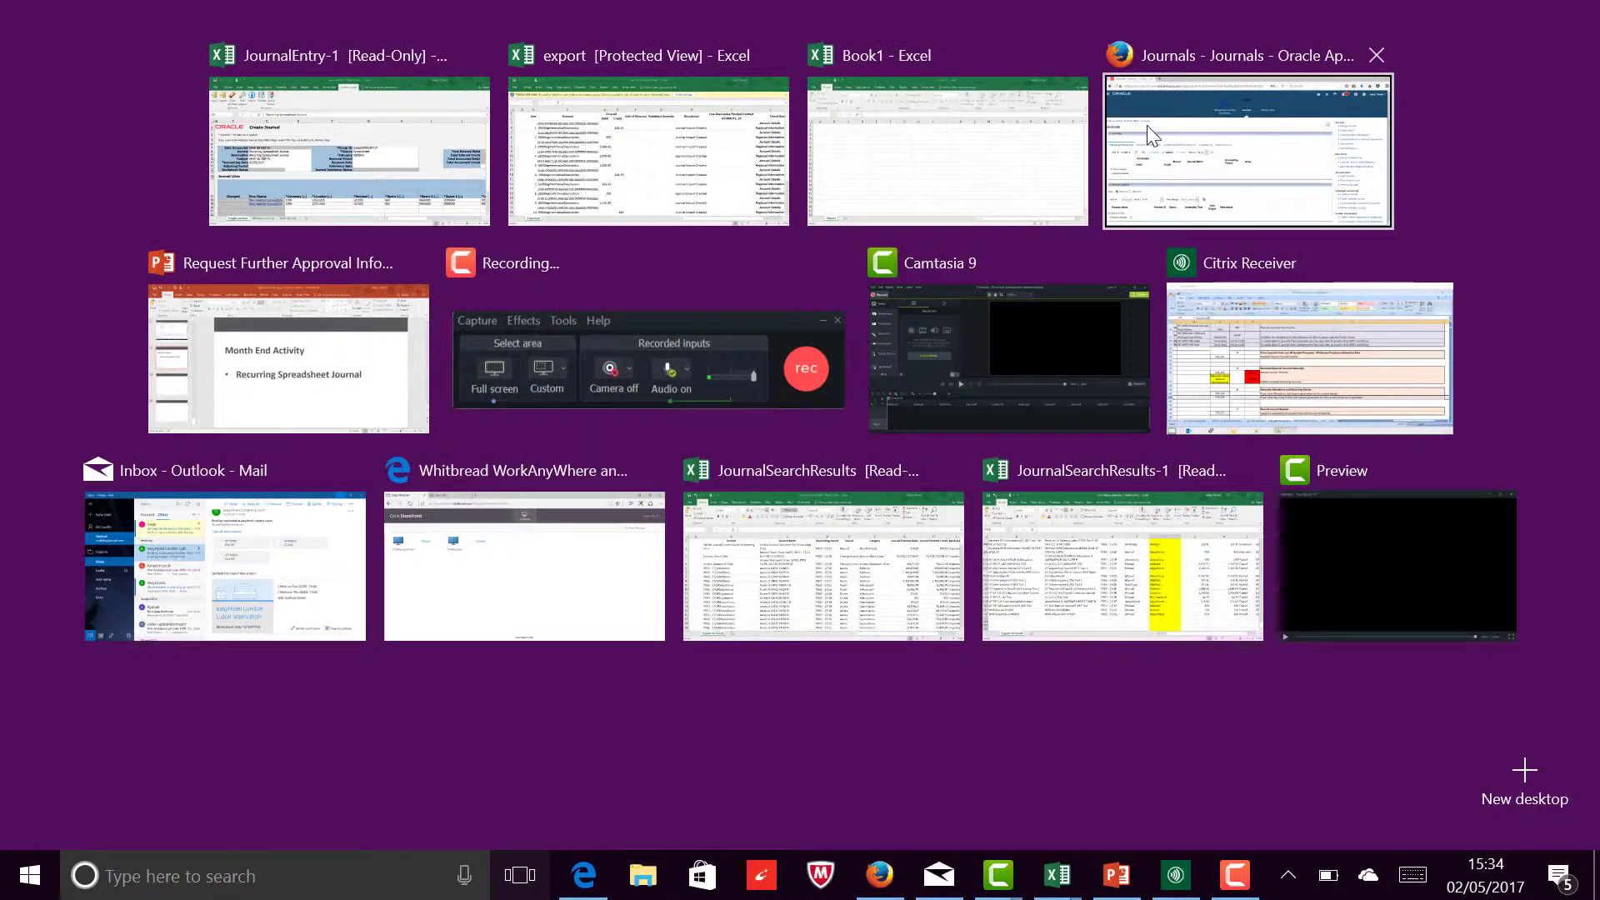
left_click(1146, 125)
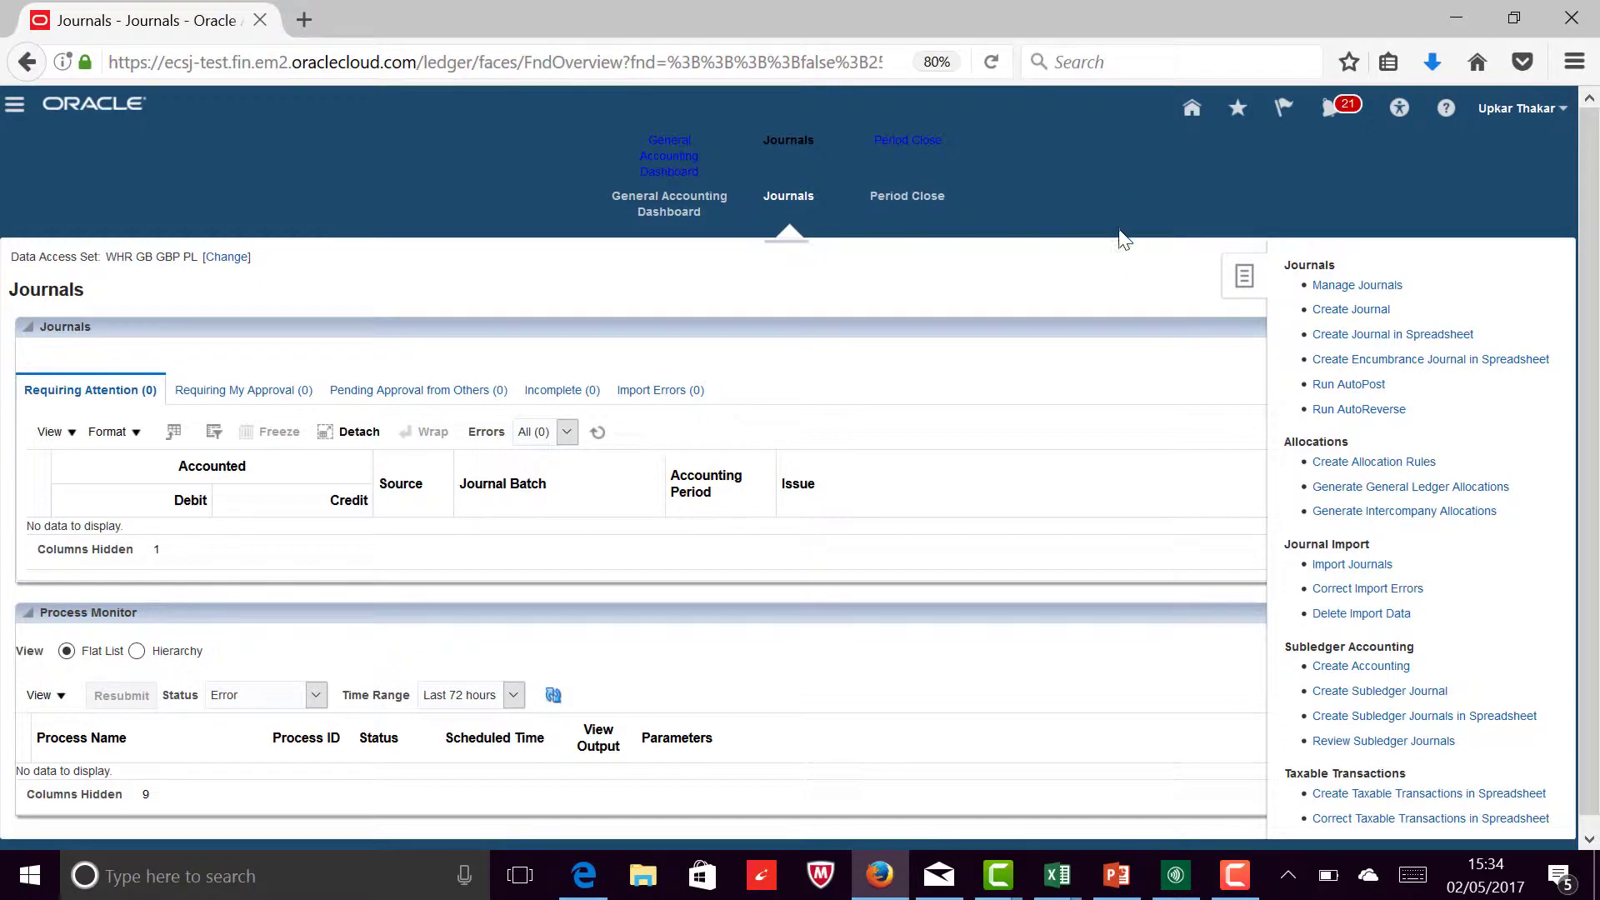
left_click(1119, 250)
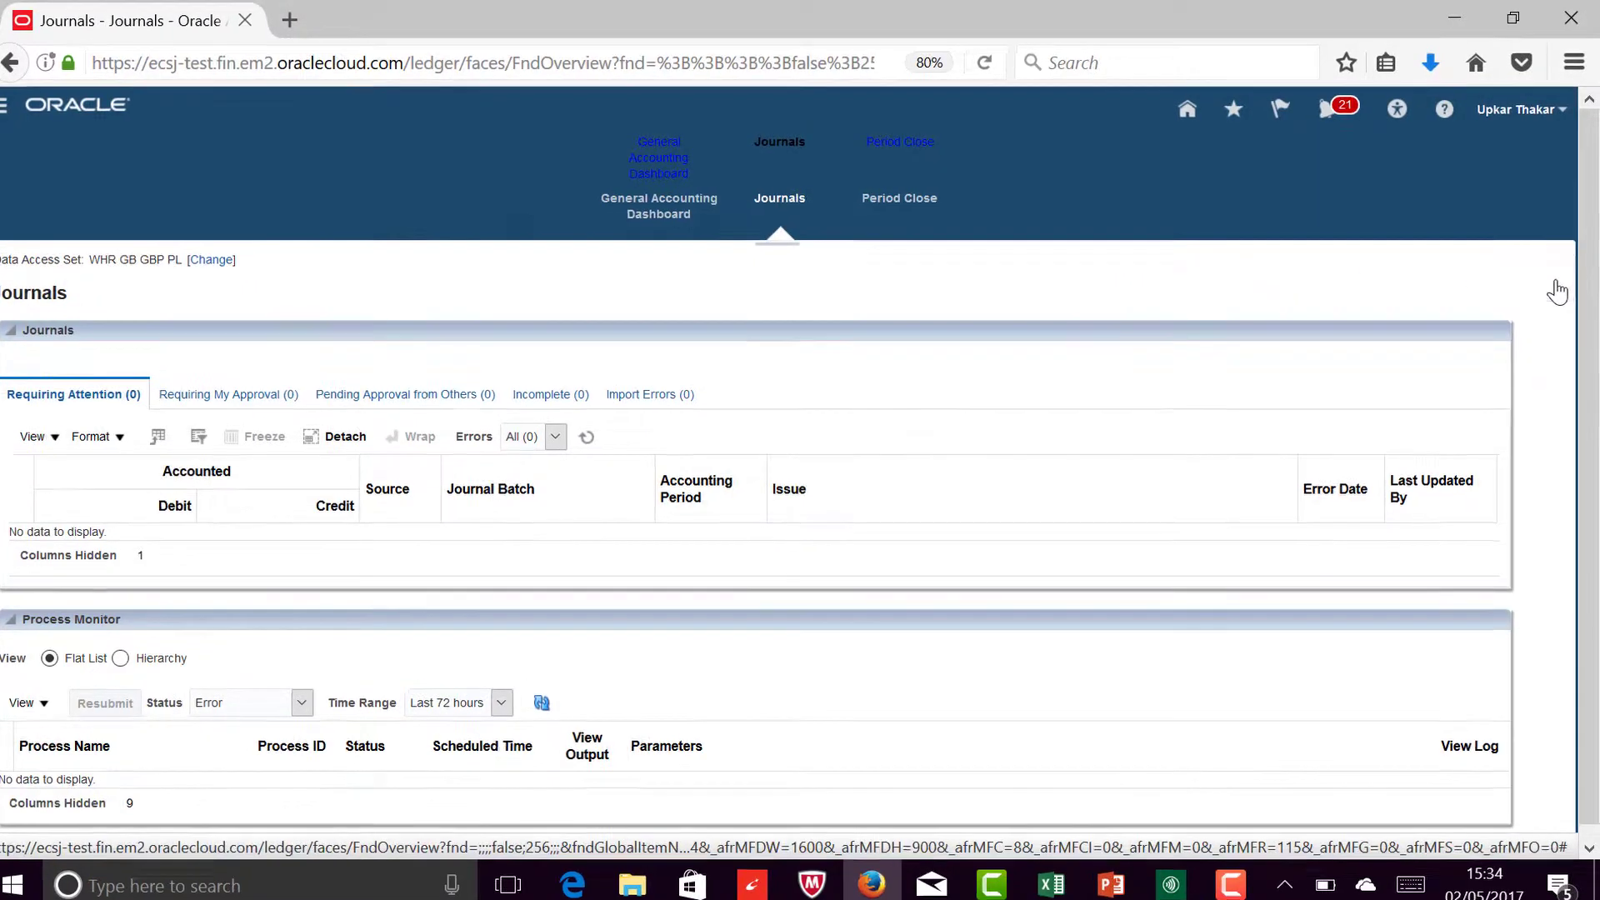
left_click(1555, 286)
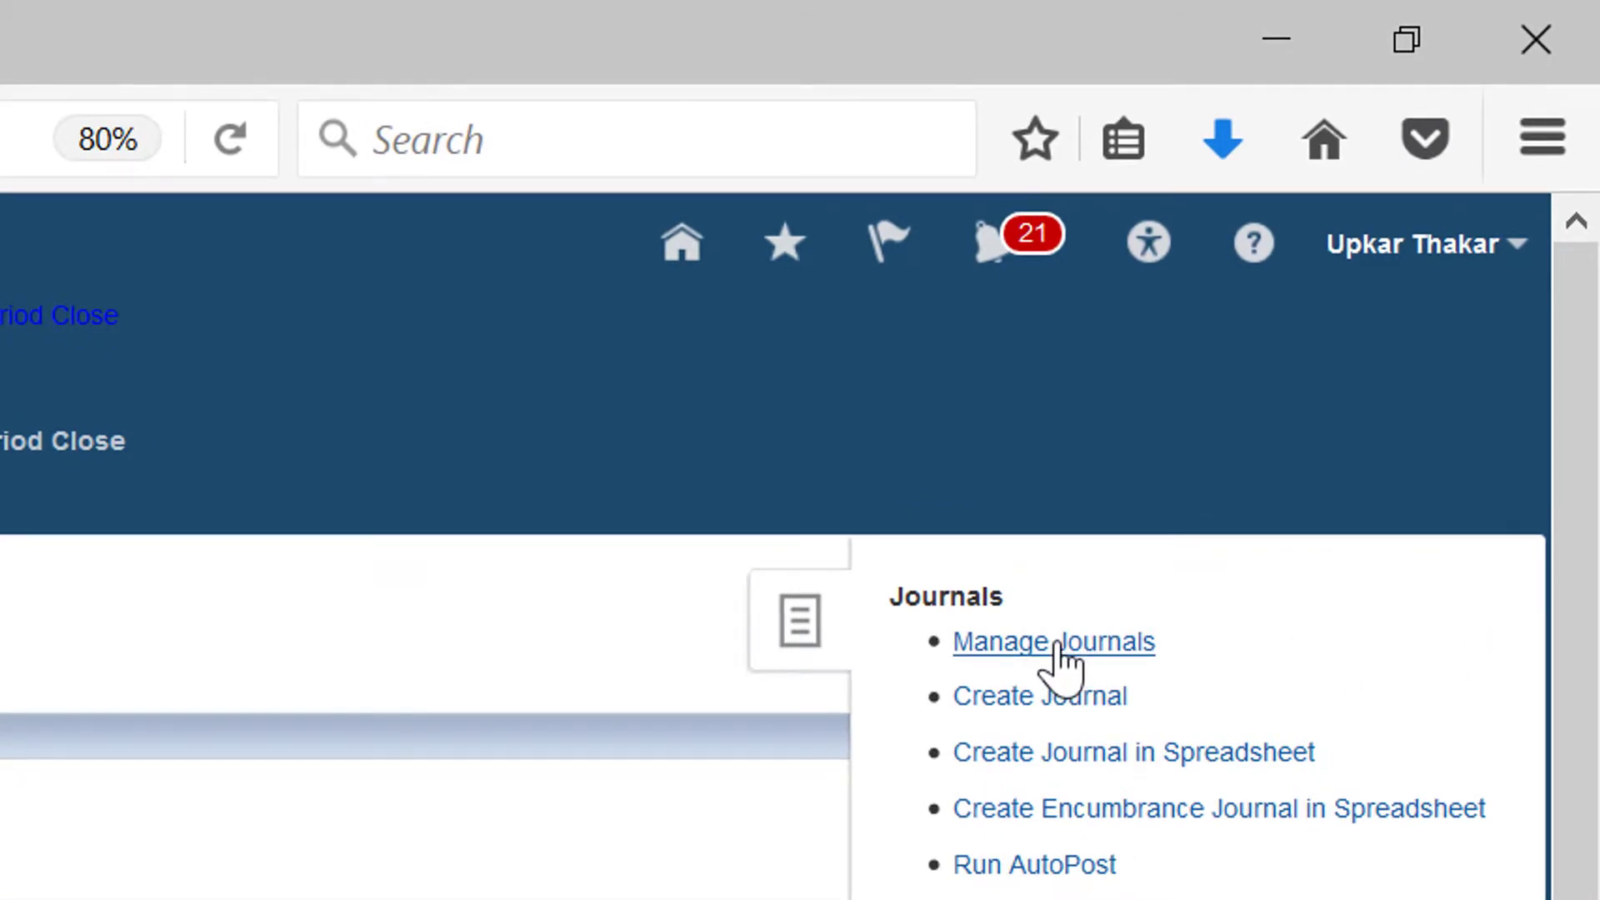
left_click(1056, 643)
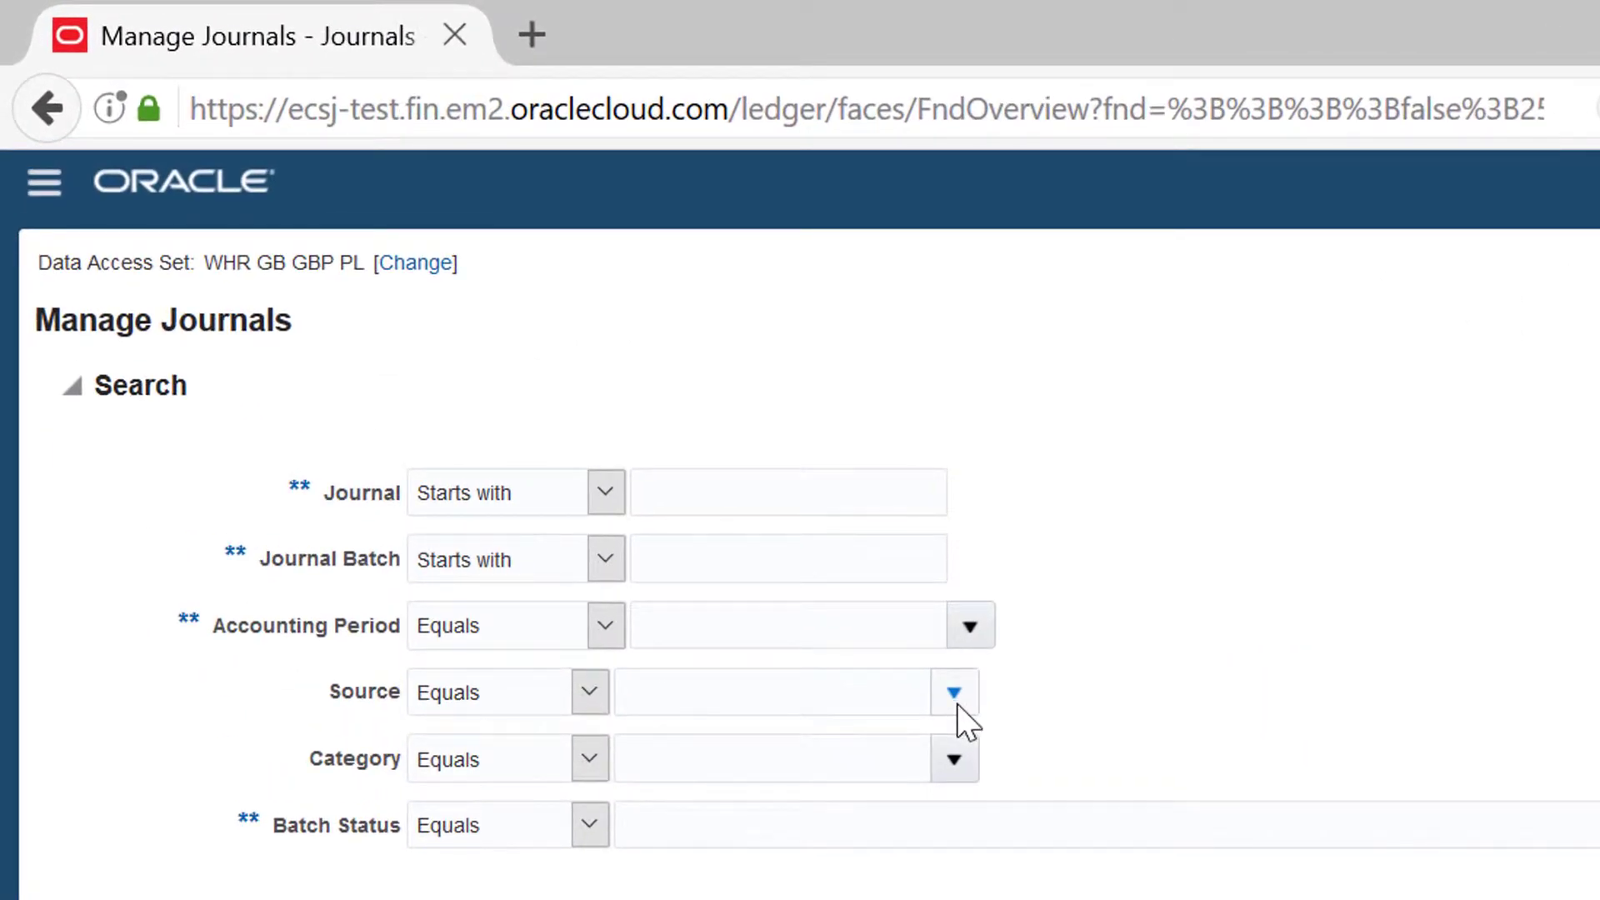
Step: Set the Source search criterion to Spreadsheet by looking up sources matching Sp
left_click(956, 696)
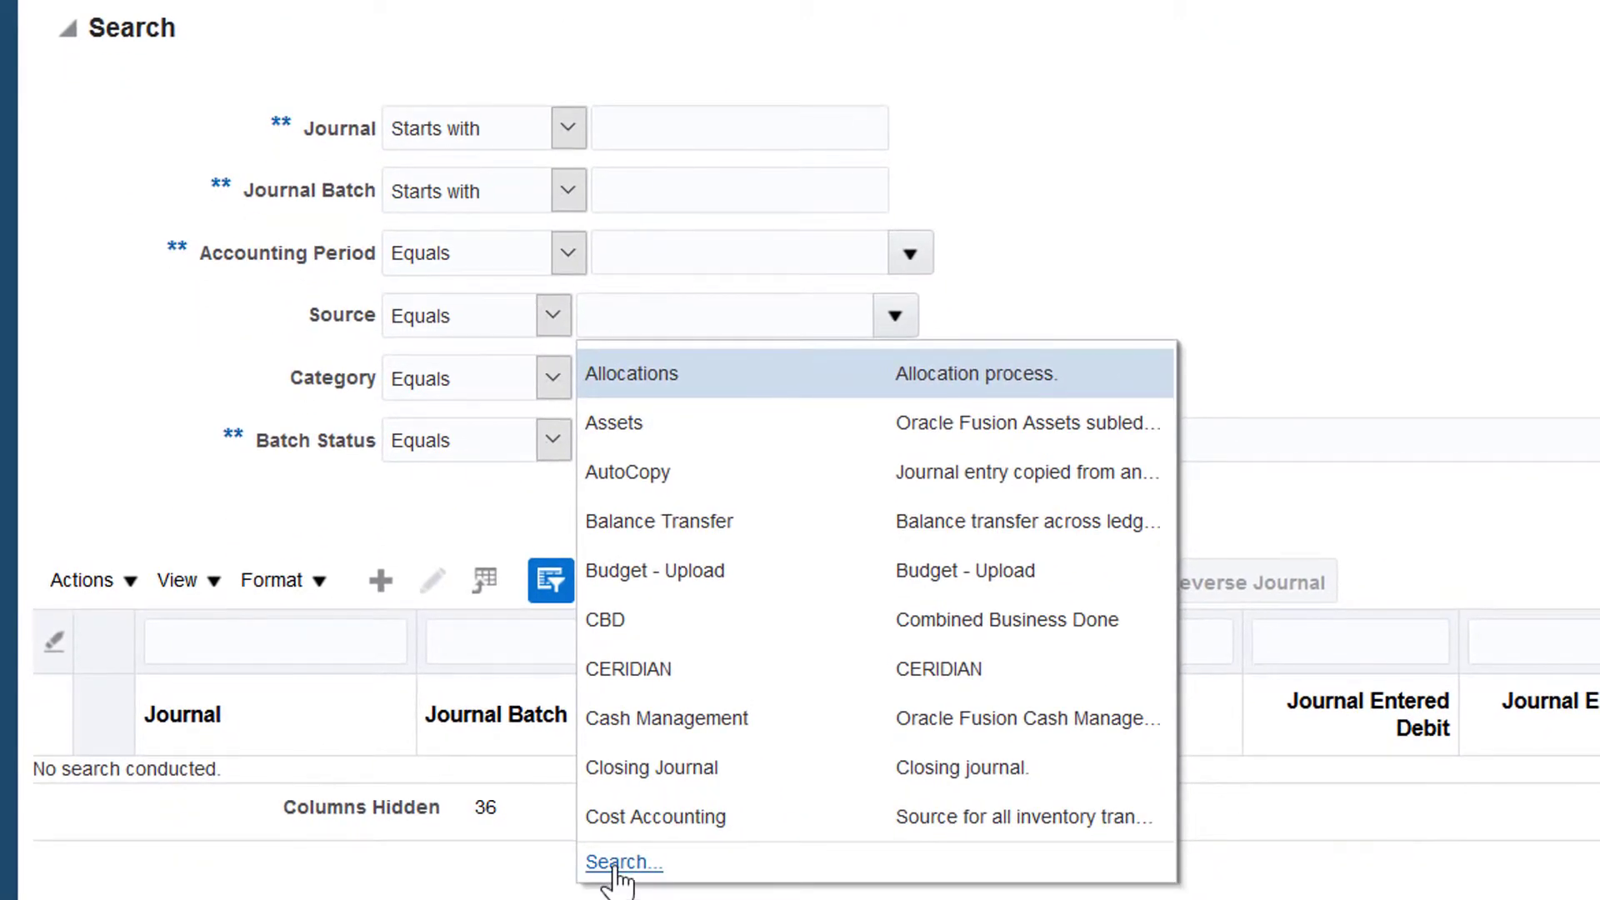
left_click(620, 863)
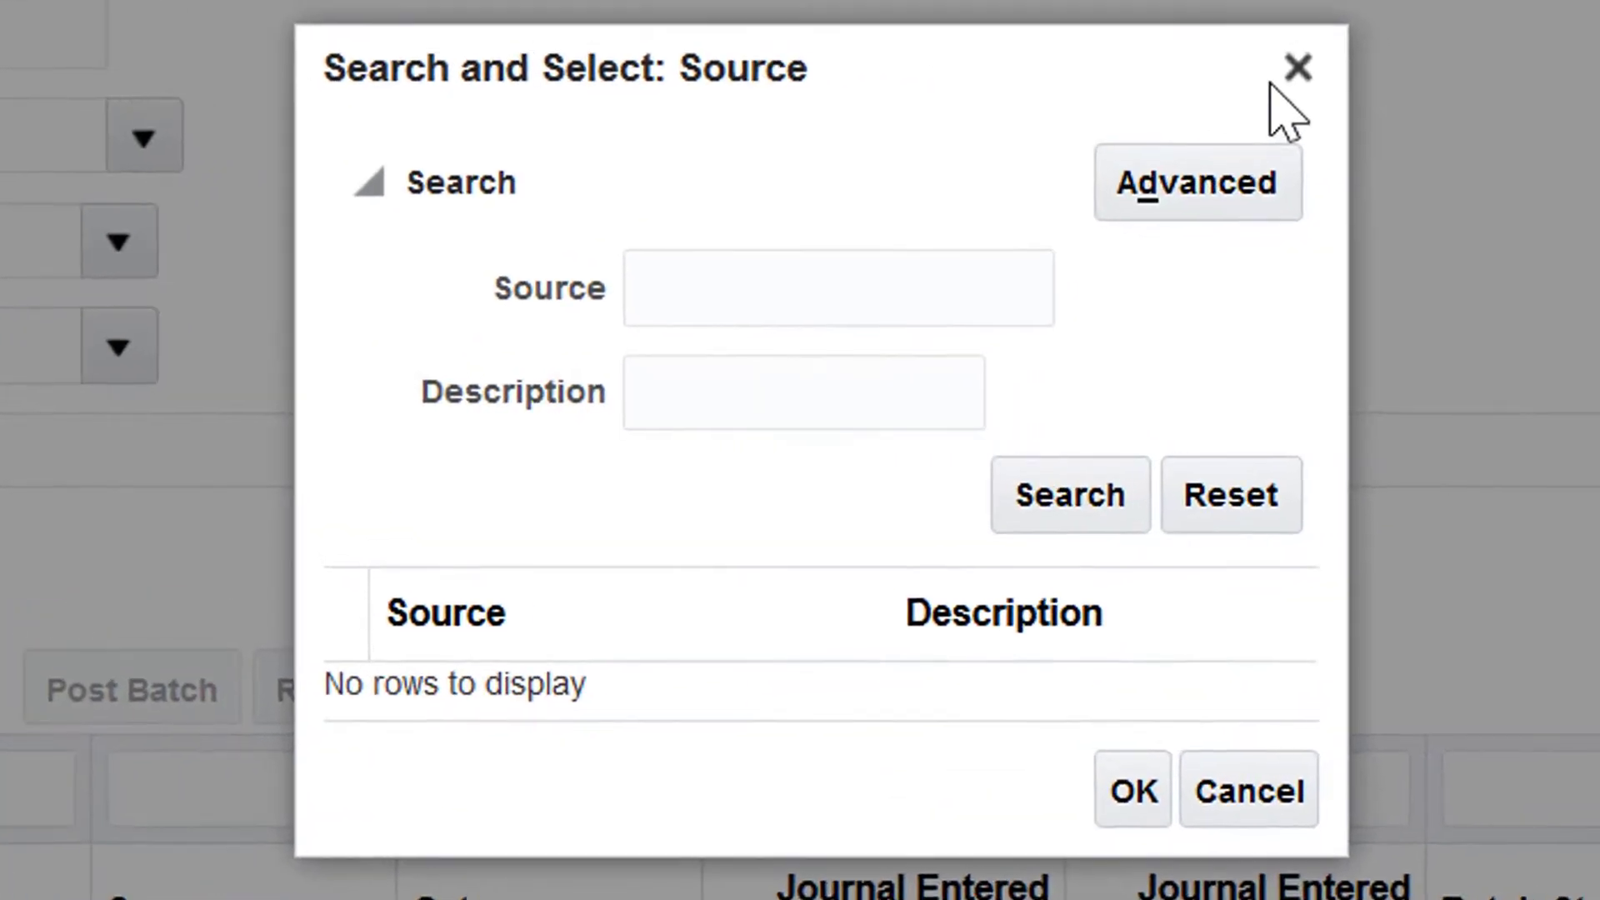
type("S")
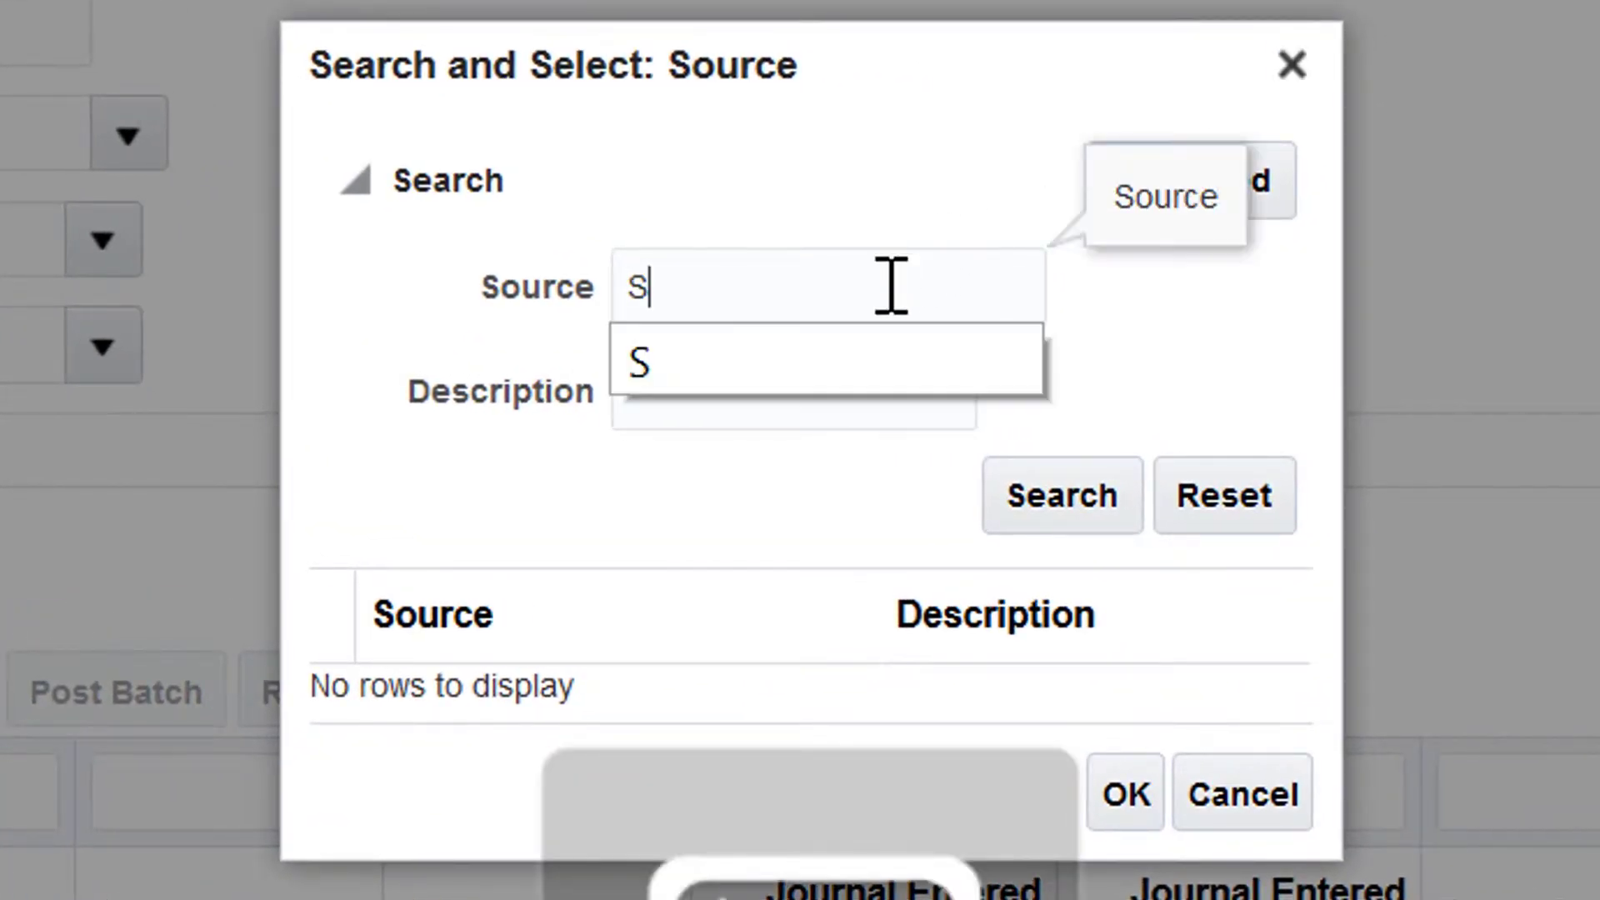
left_click(869, 375)
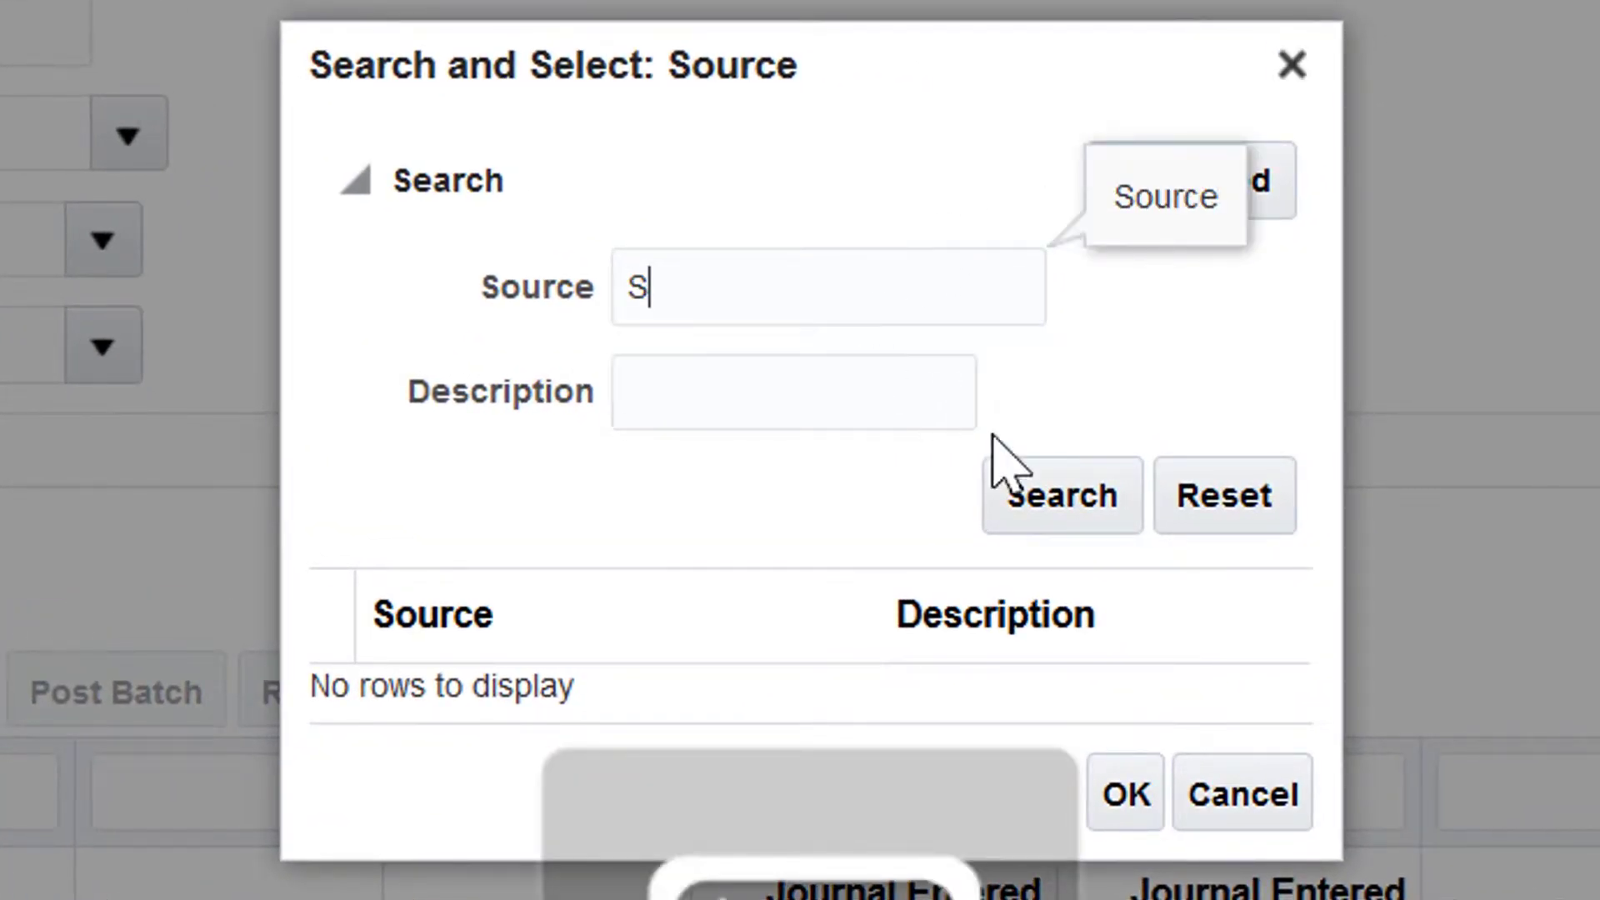
left_click(1043, 495)
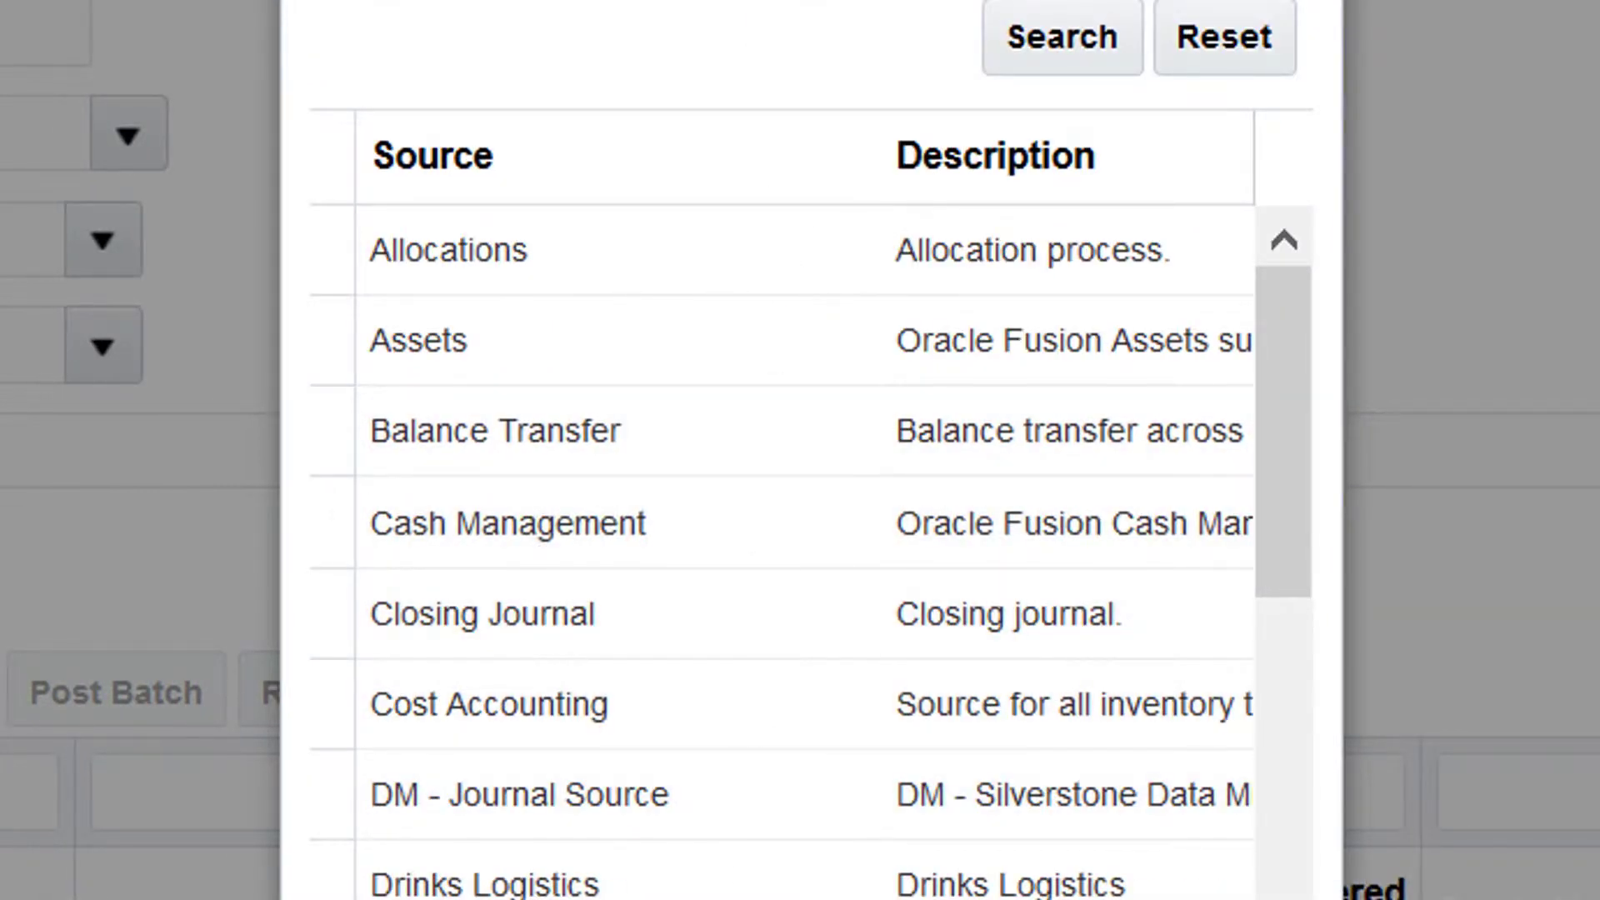
double_click(750, 208)
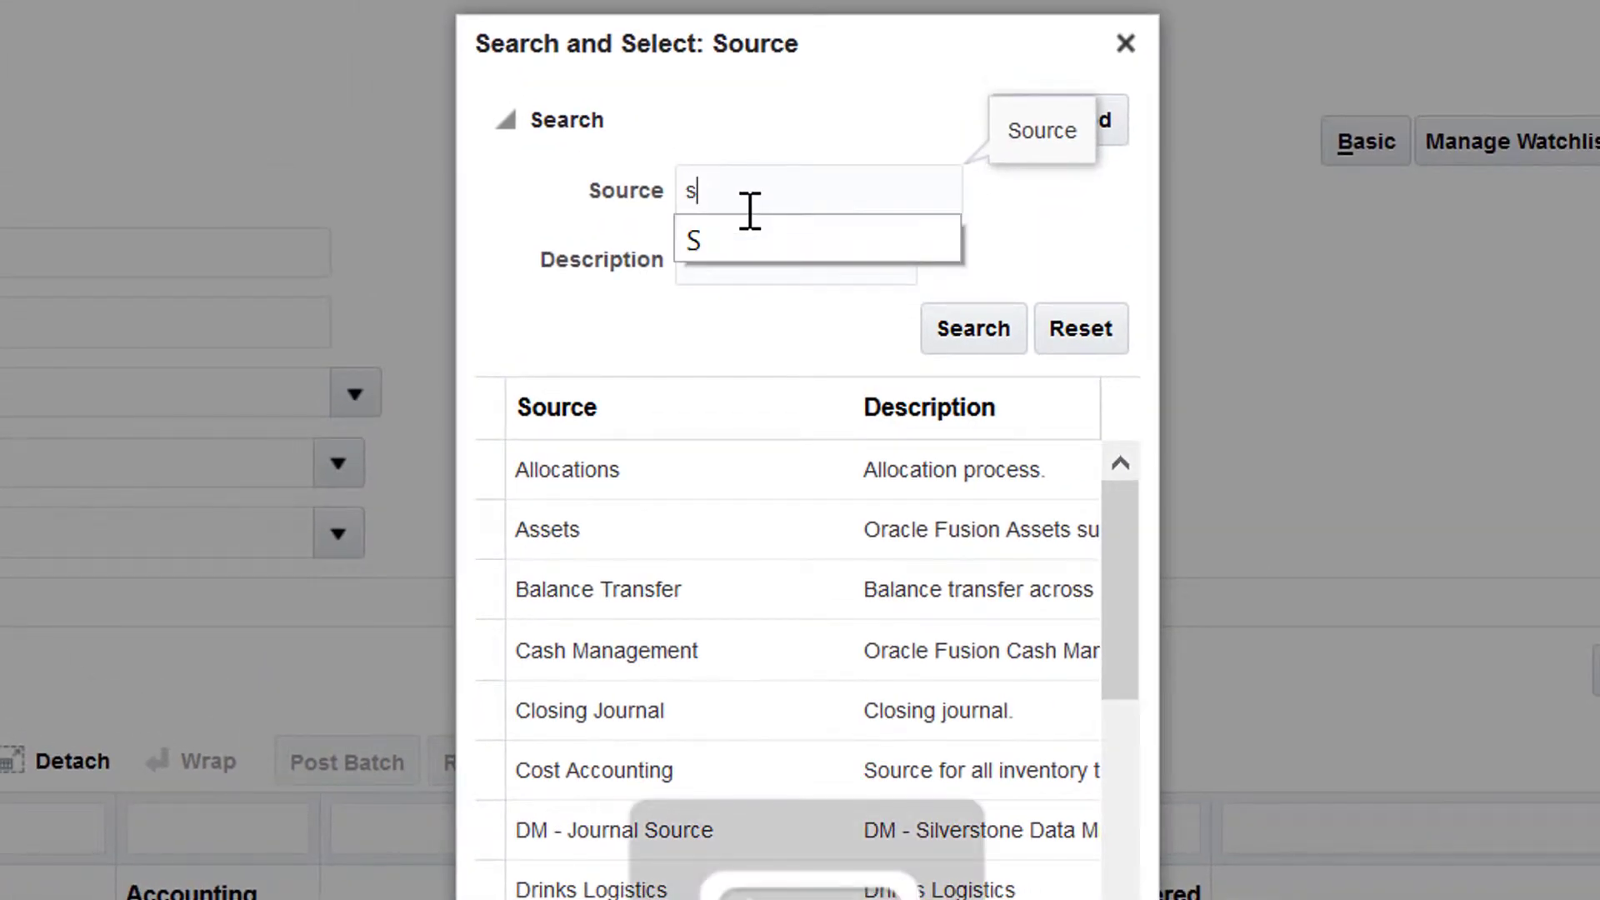
key("BackSpace")
type("Sp")
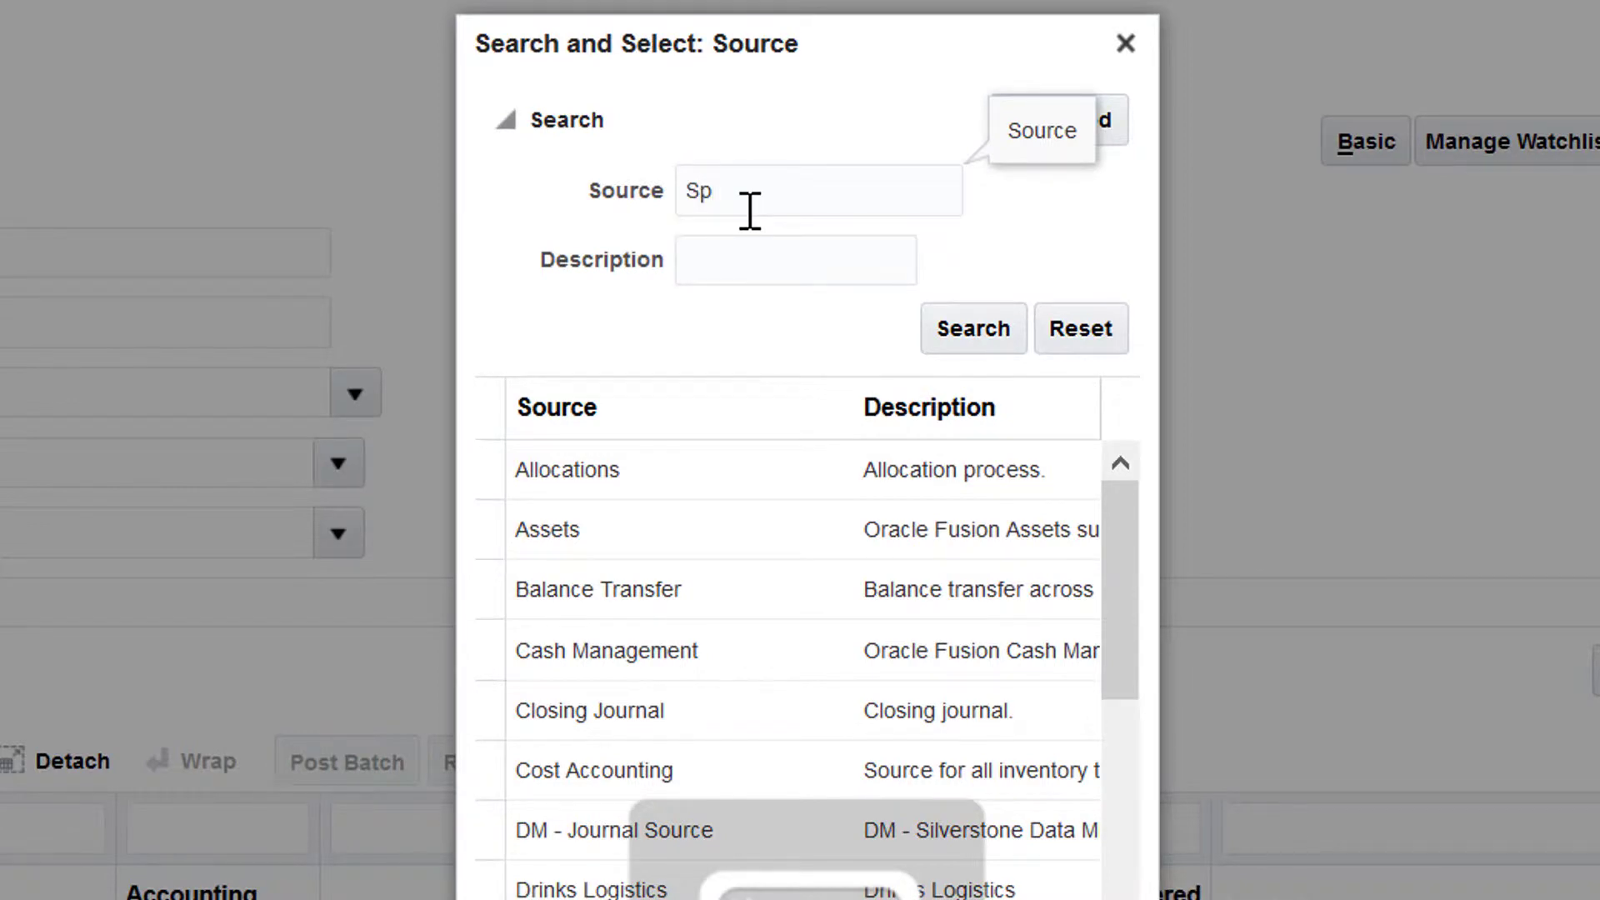
left_click(993, 338)
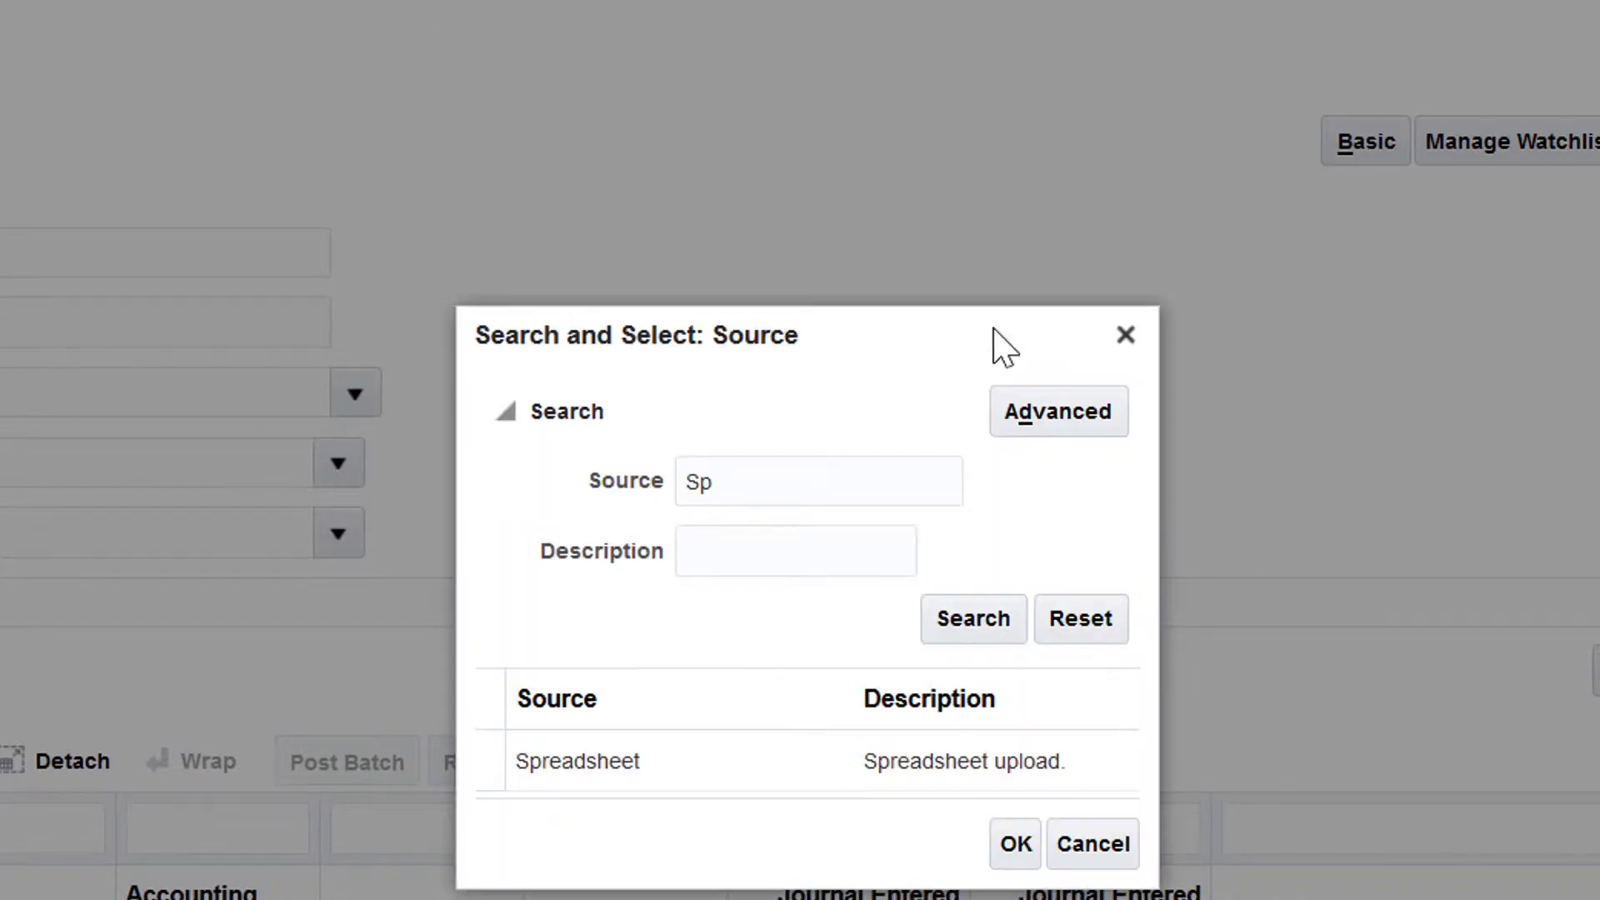
left_click(643, 763)
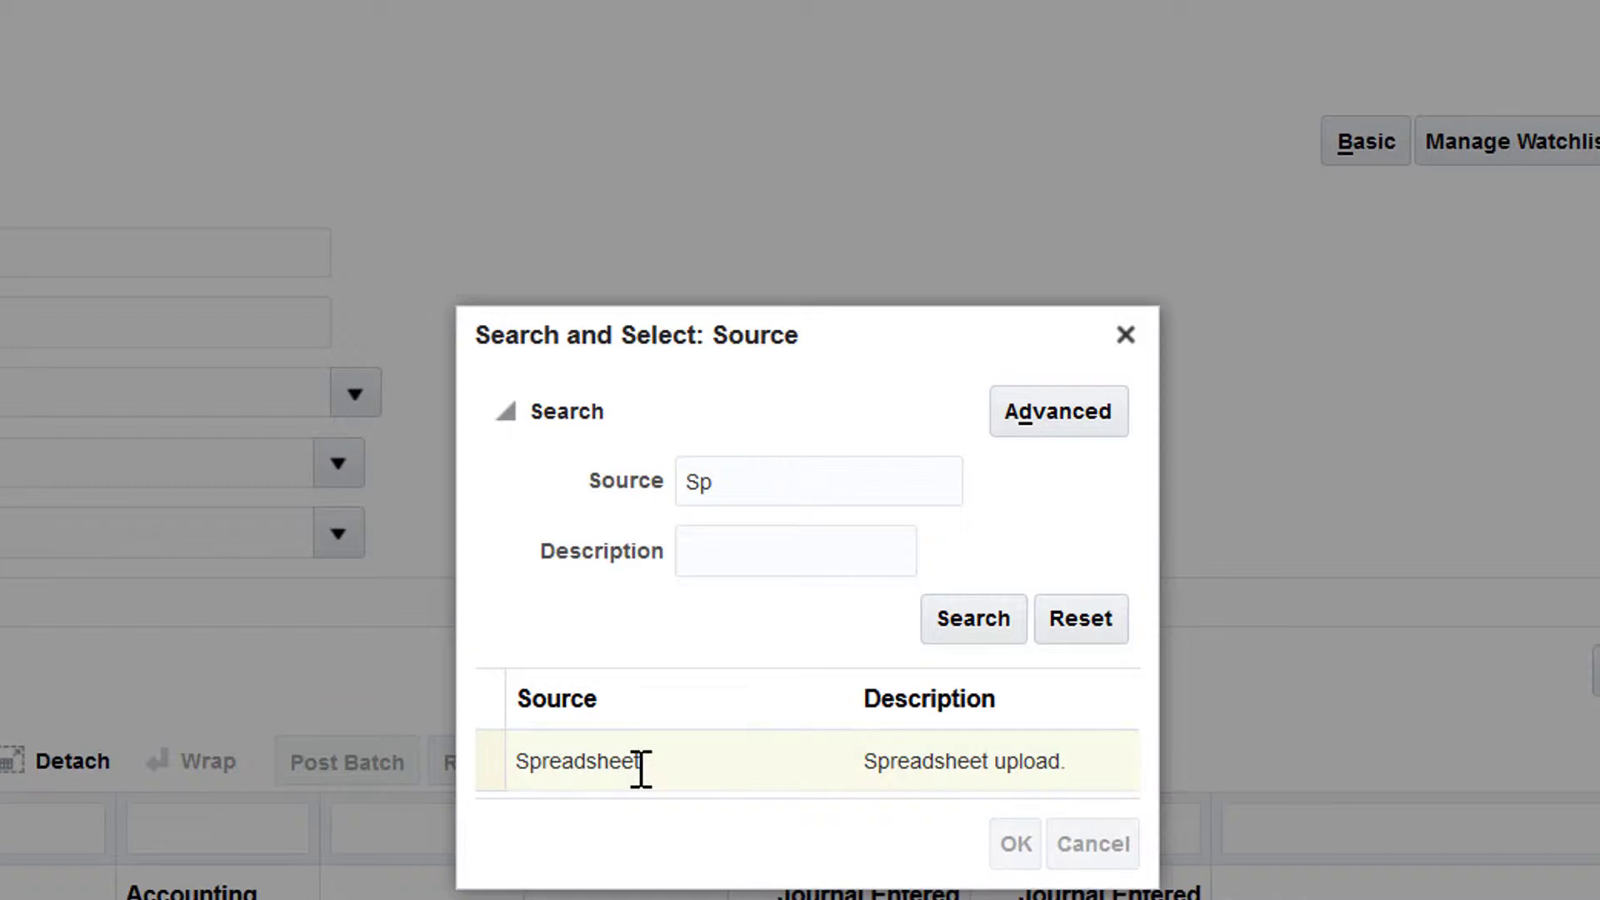
left_click(1008, 843)
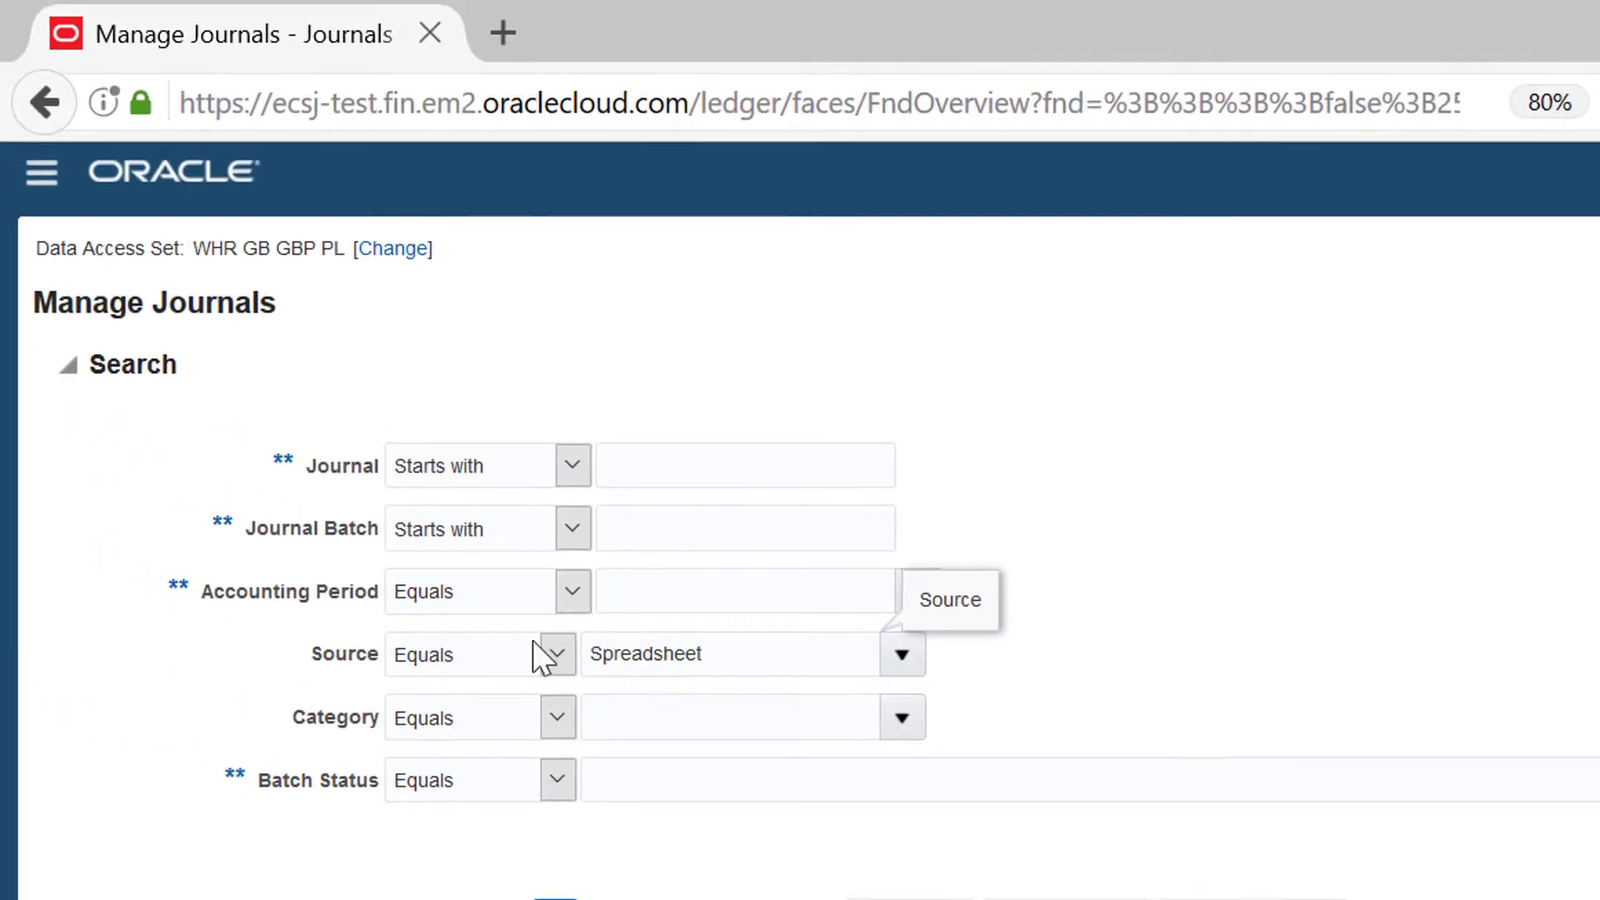
Step: Set the Accounting Period criterion to PD02 - 17/18 and run the journal search
left_click(679, 595)
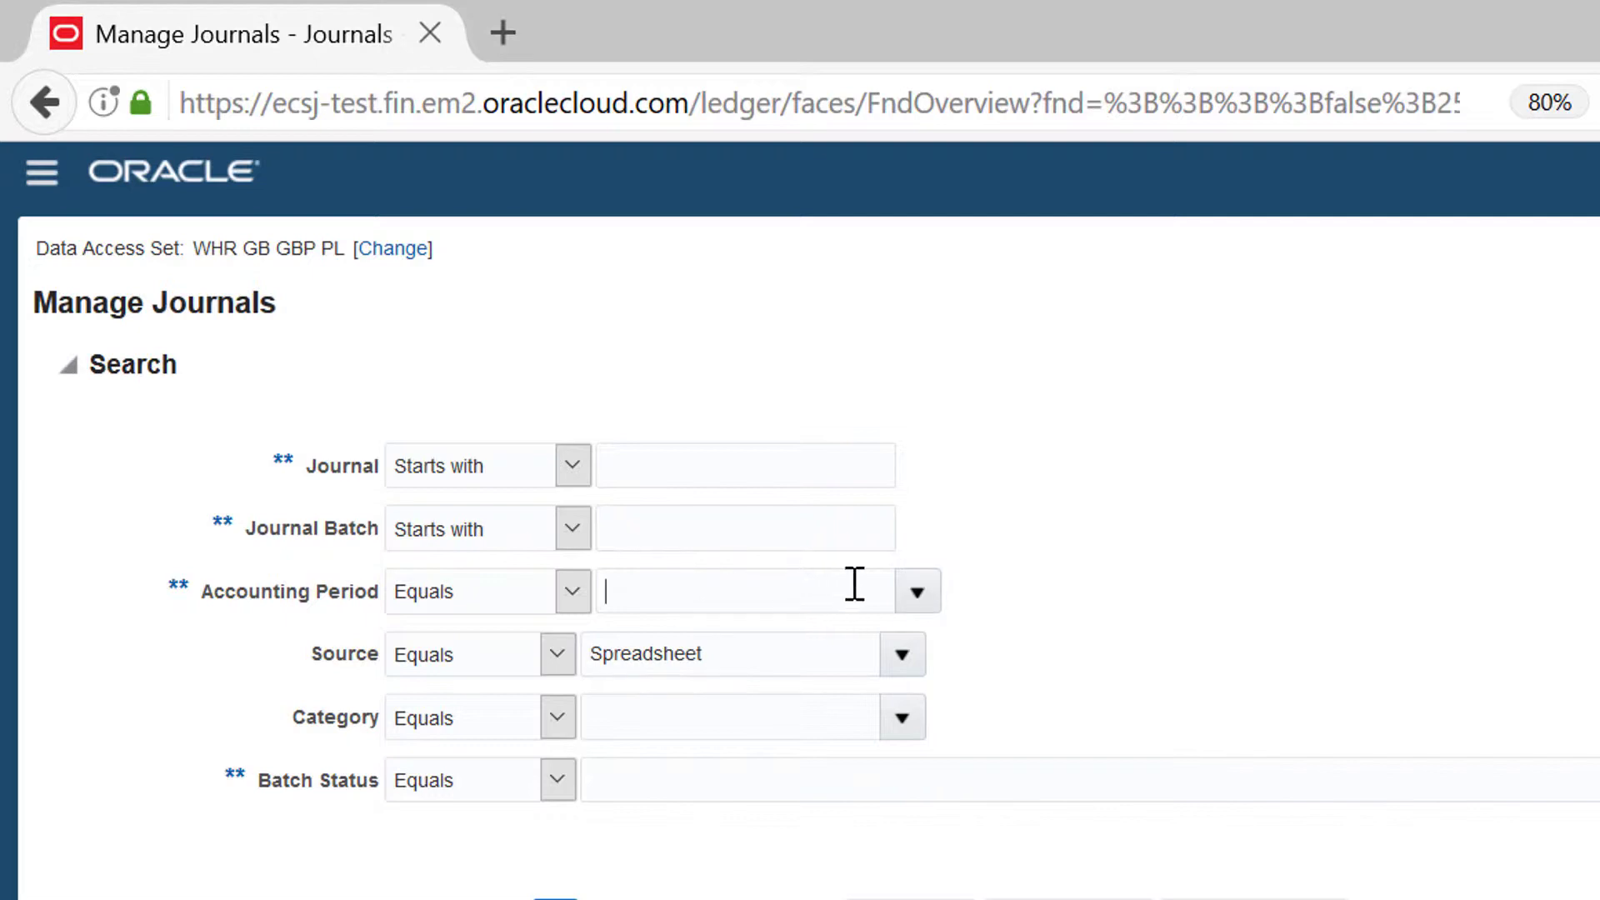
left_click(918, 589)
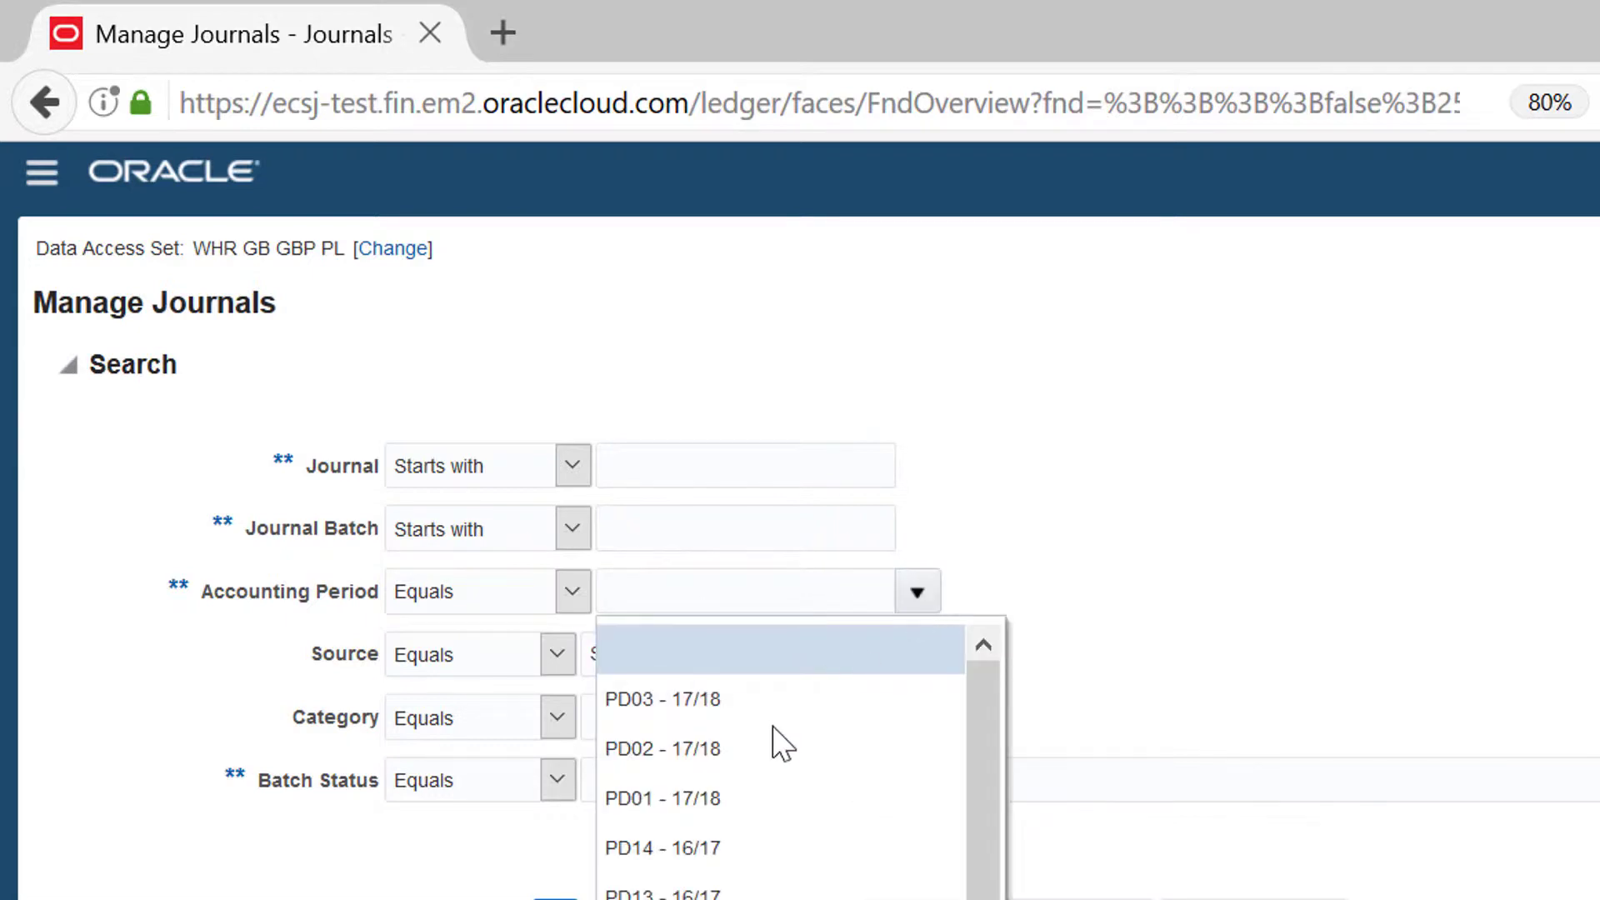
left_click(766, 751)
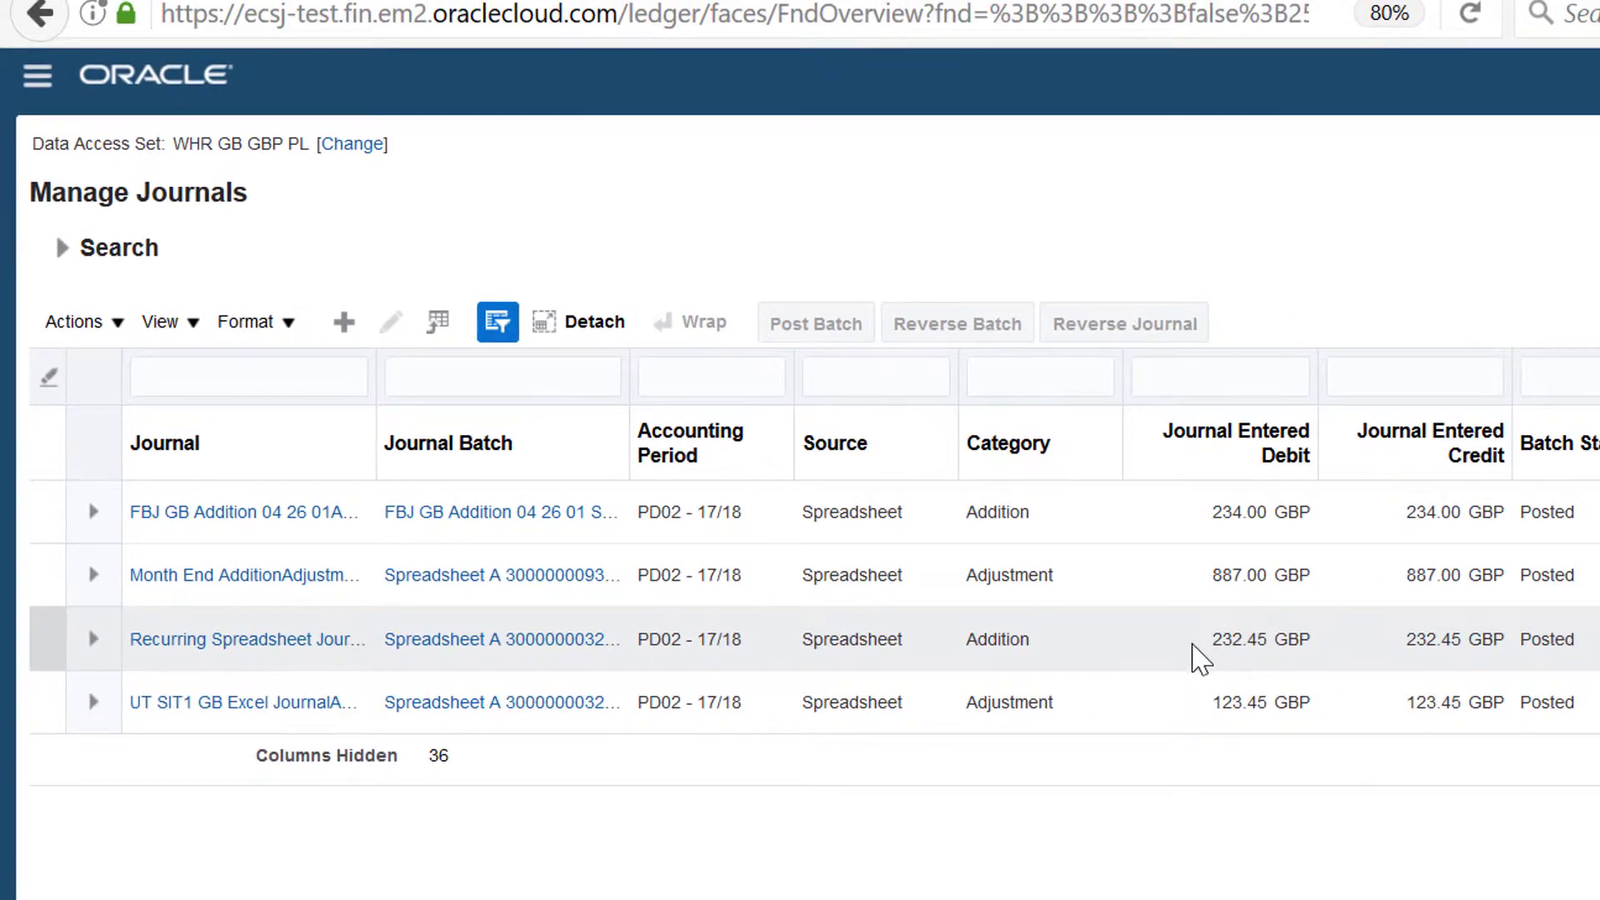
Step: Open the Recurring Spreadsheet Journal from the results and review its approval, batch and completion statuses and its journal lines
left_click(1206, 645)
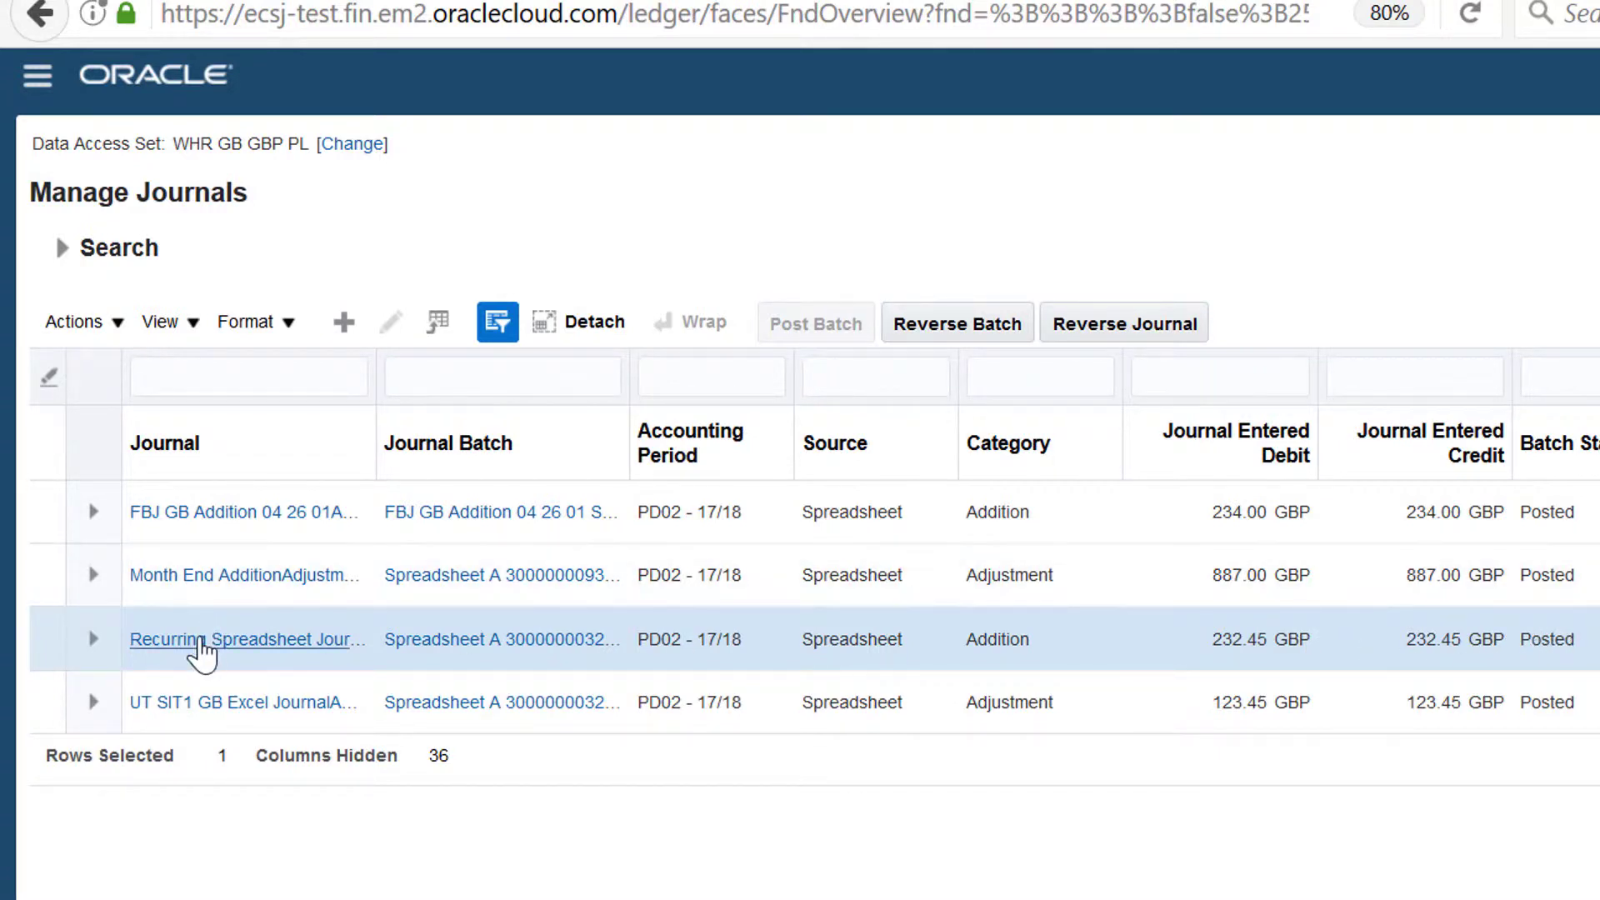
left_click(200, 650)
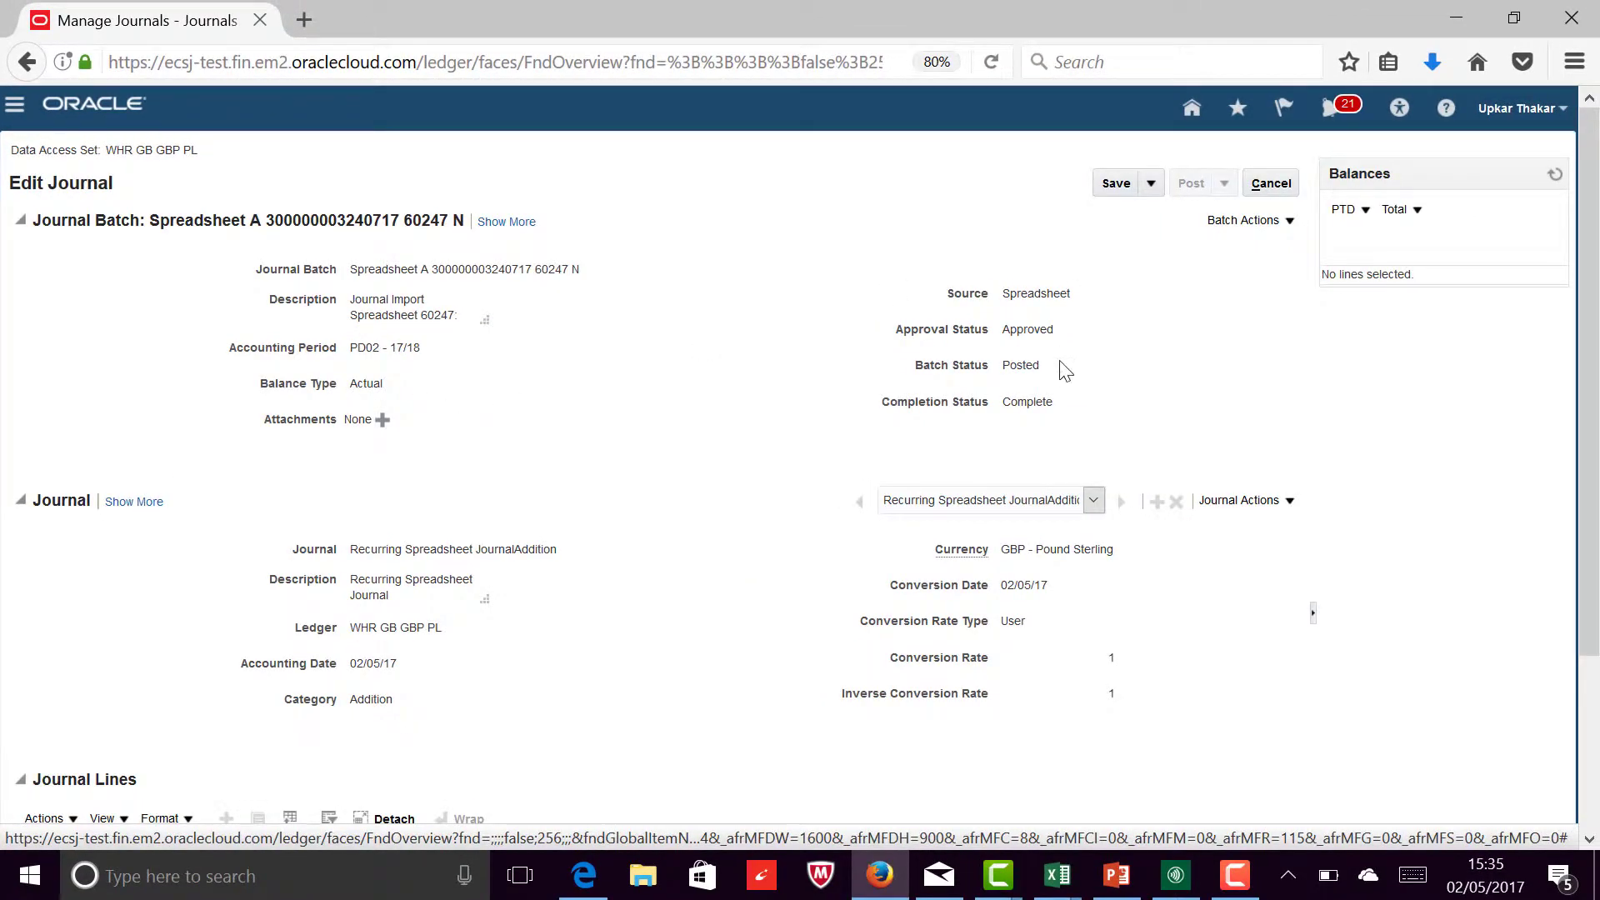
double_click(1017, 365)
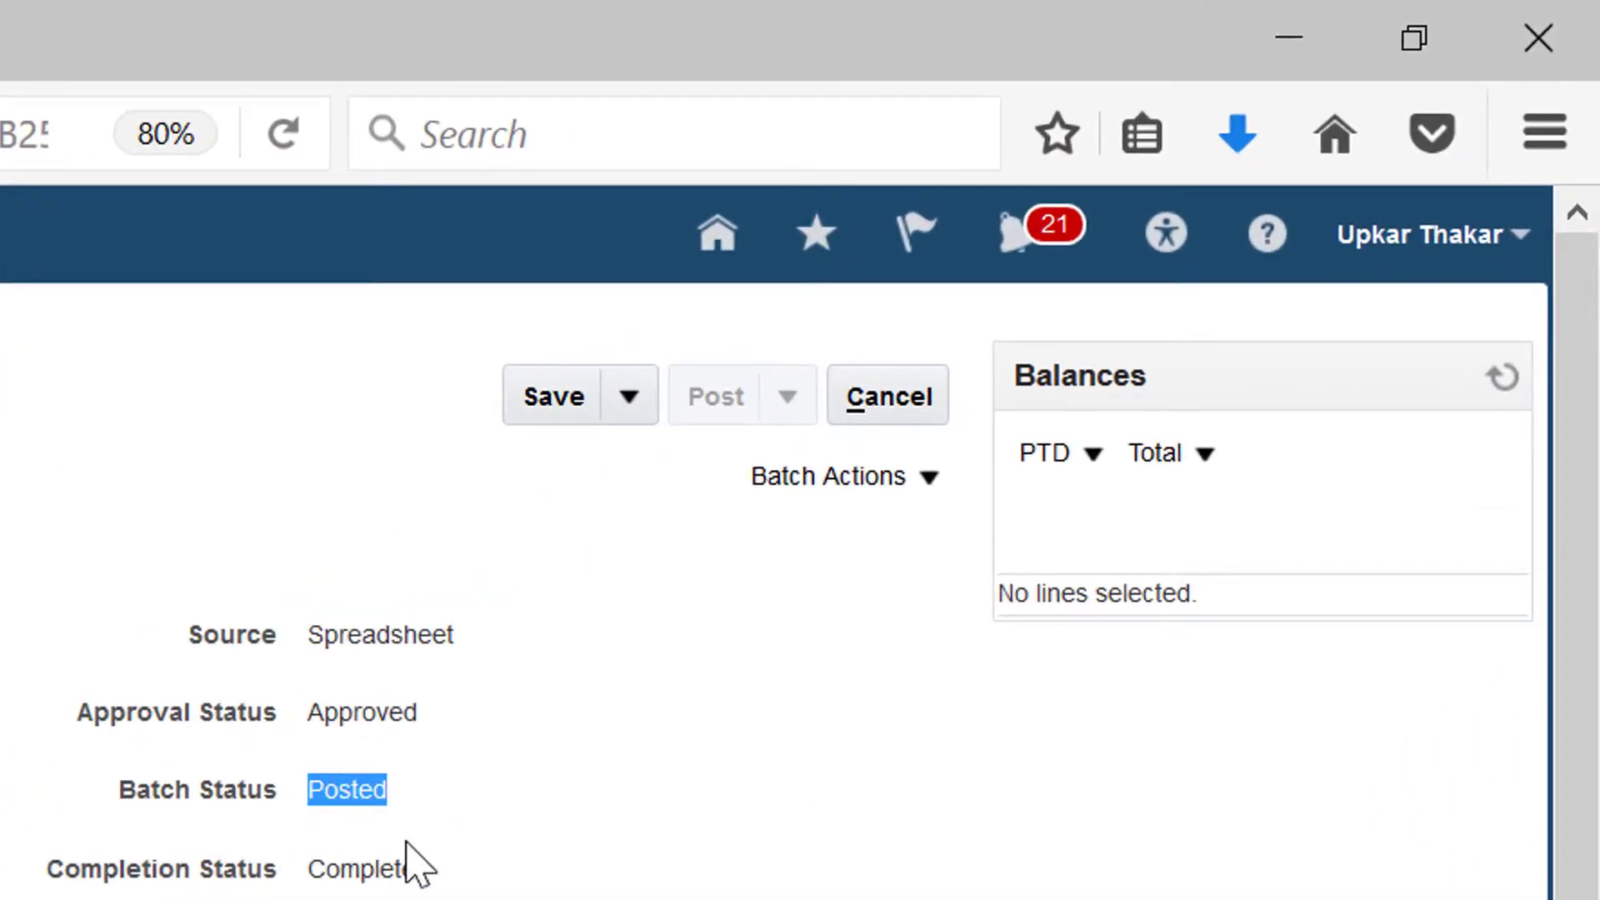
left_click_drag(416, 869, 319, 871)
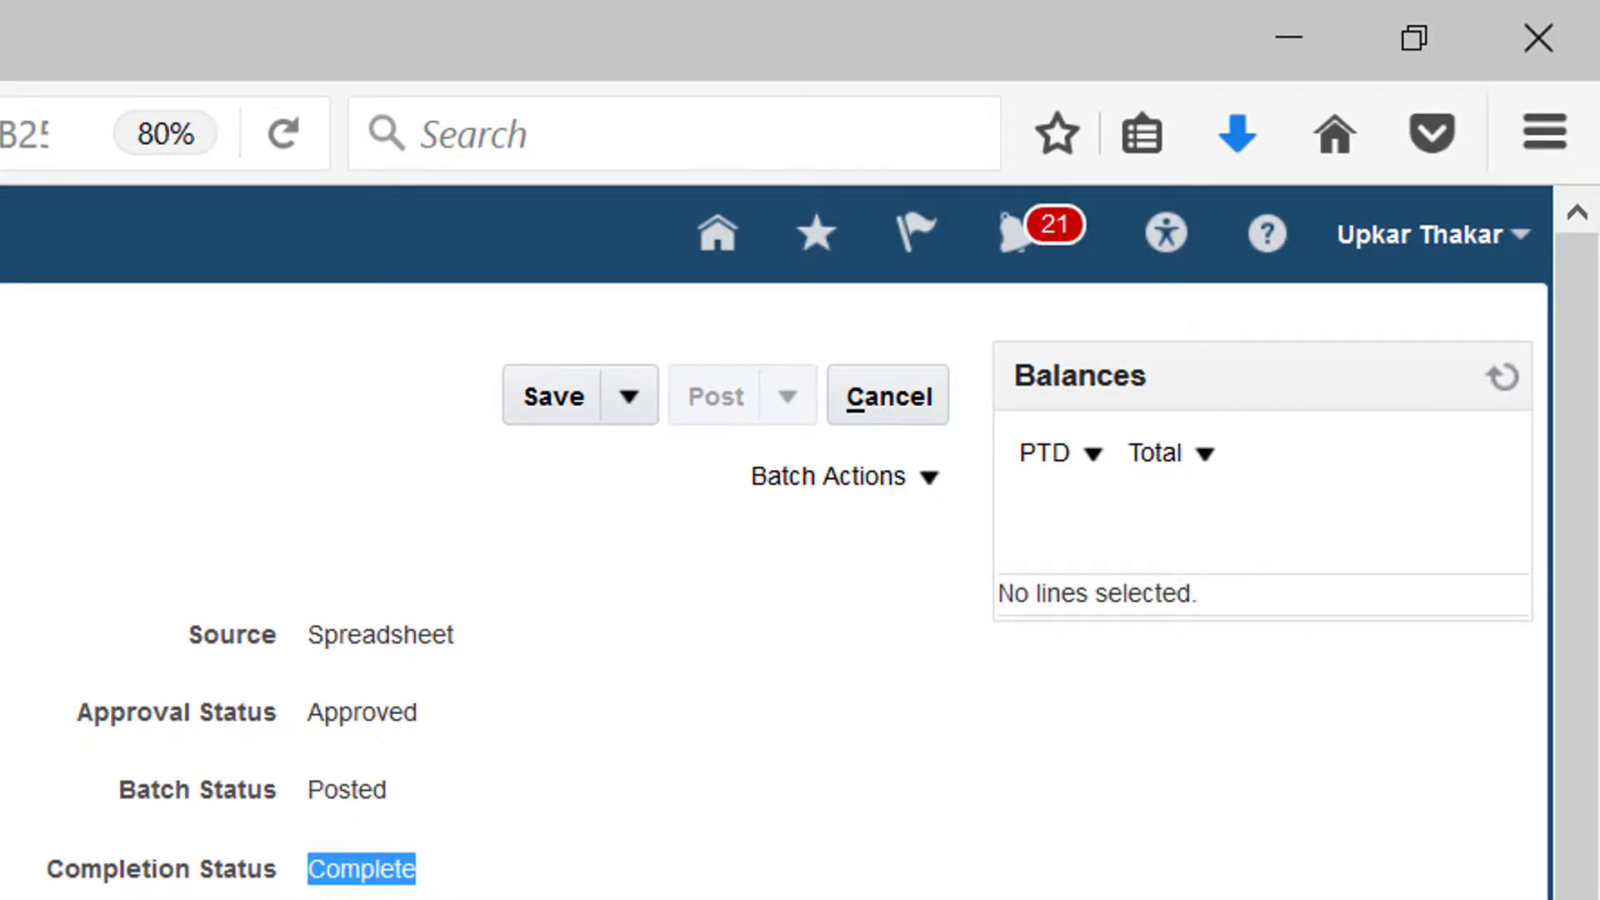
left_click_drag(1587, 581, 1585, 751)
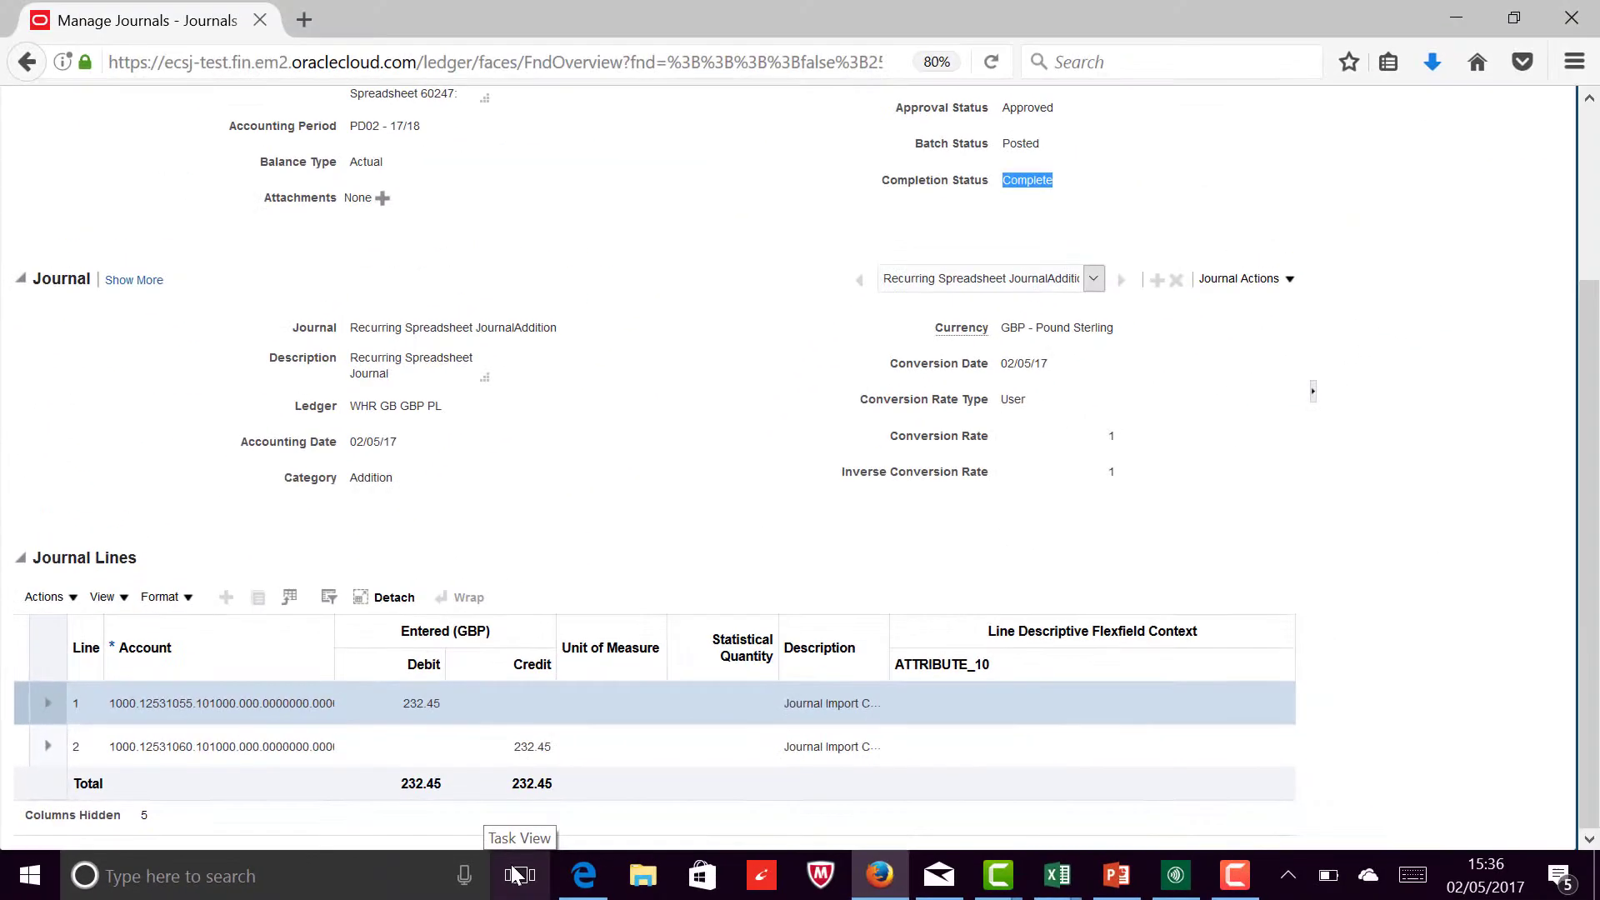
Step: Switch to the JournalEntry-1 workbook in Excel and change both Journal and Description to Recurring Spreadsheet Journal 2
left_click(1292, 837)
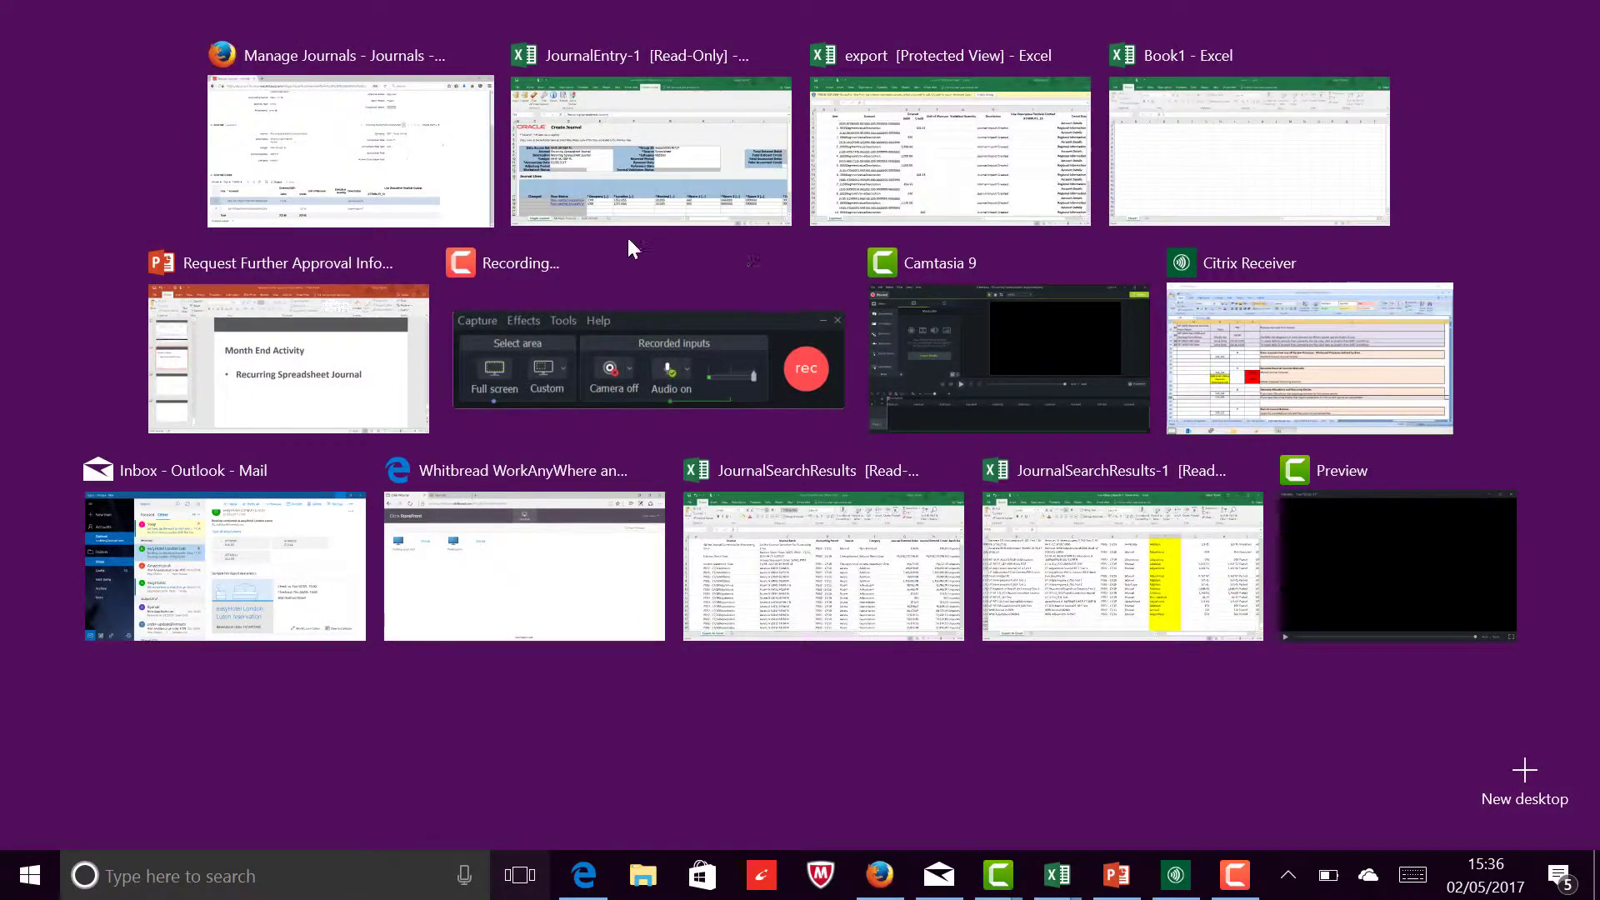
left_click(639, 182)
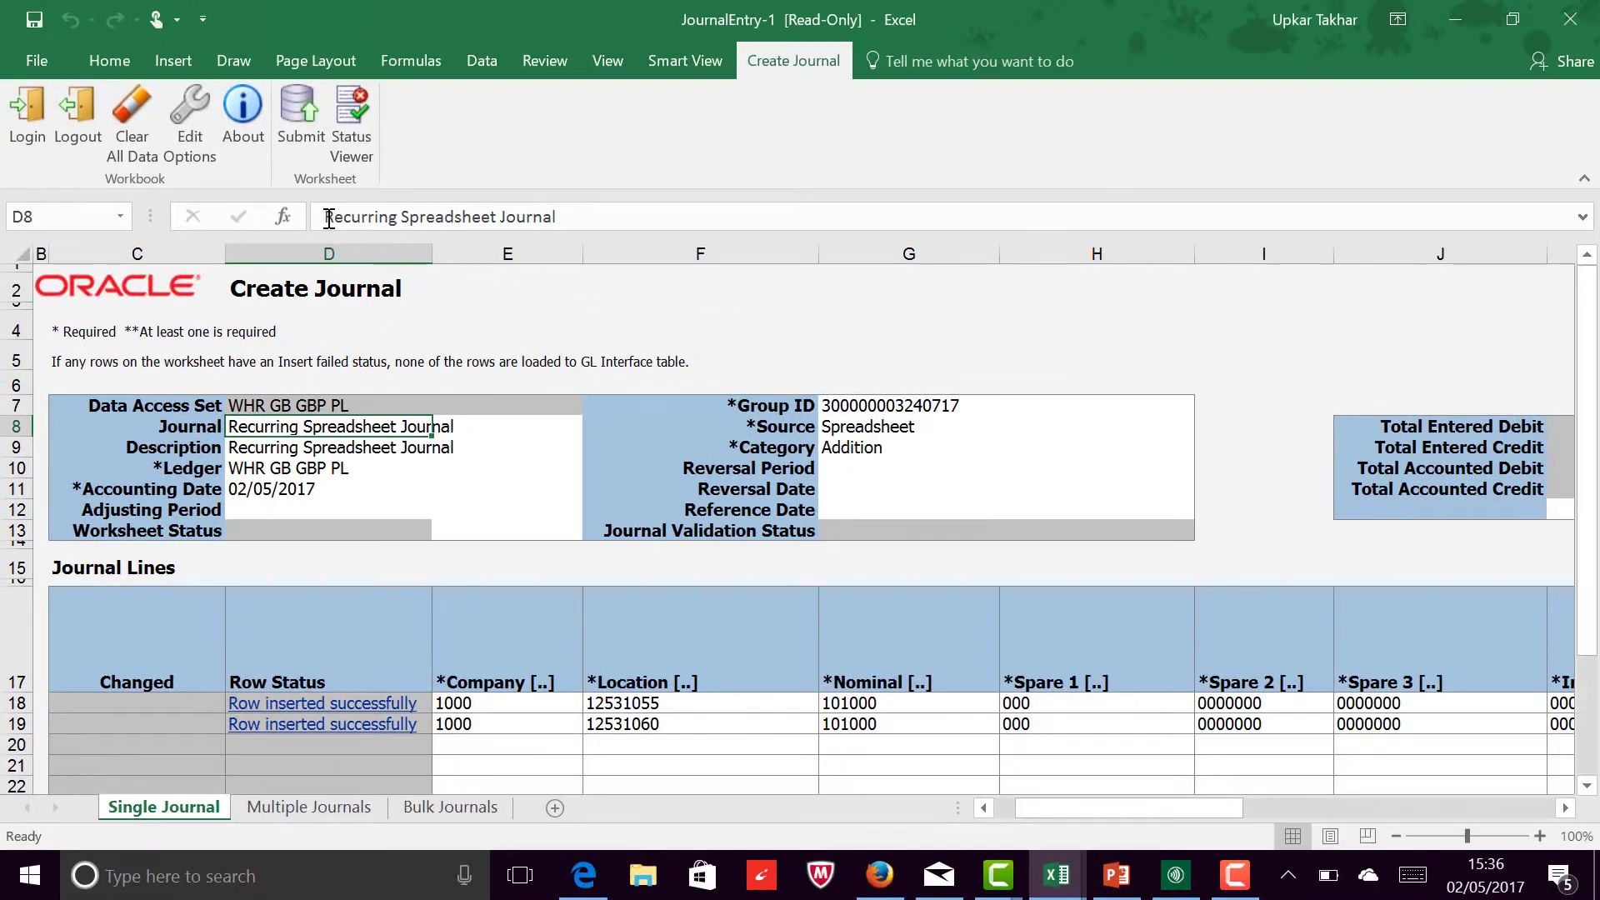
left_click(567, 219)
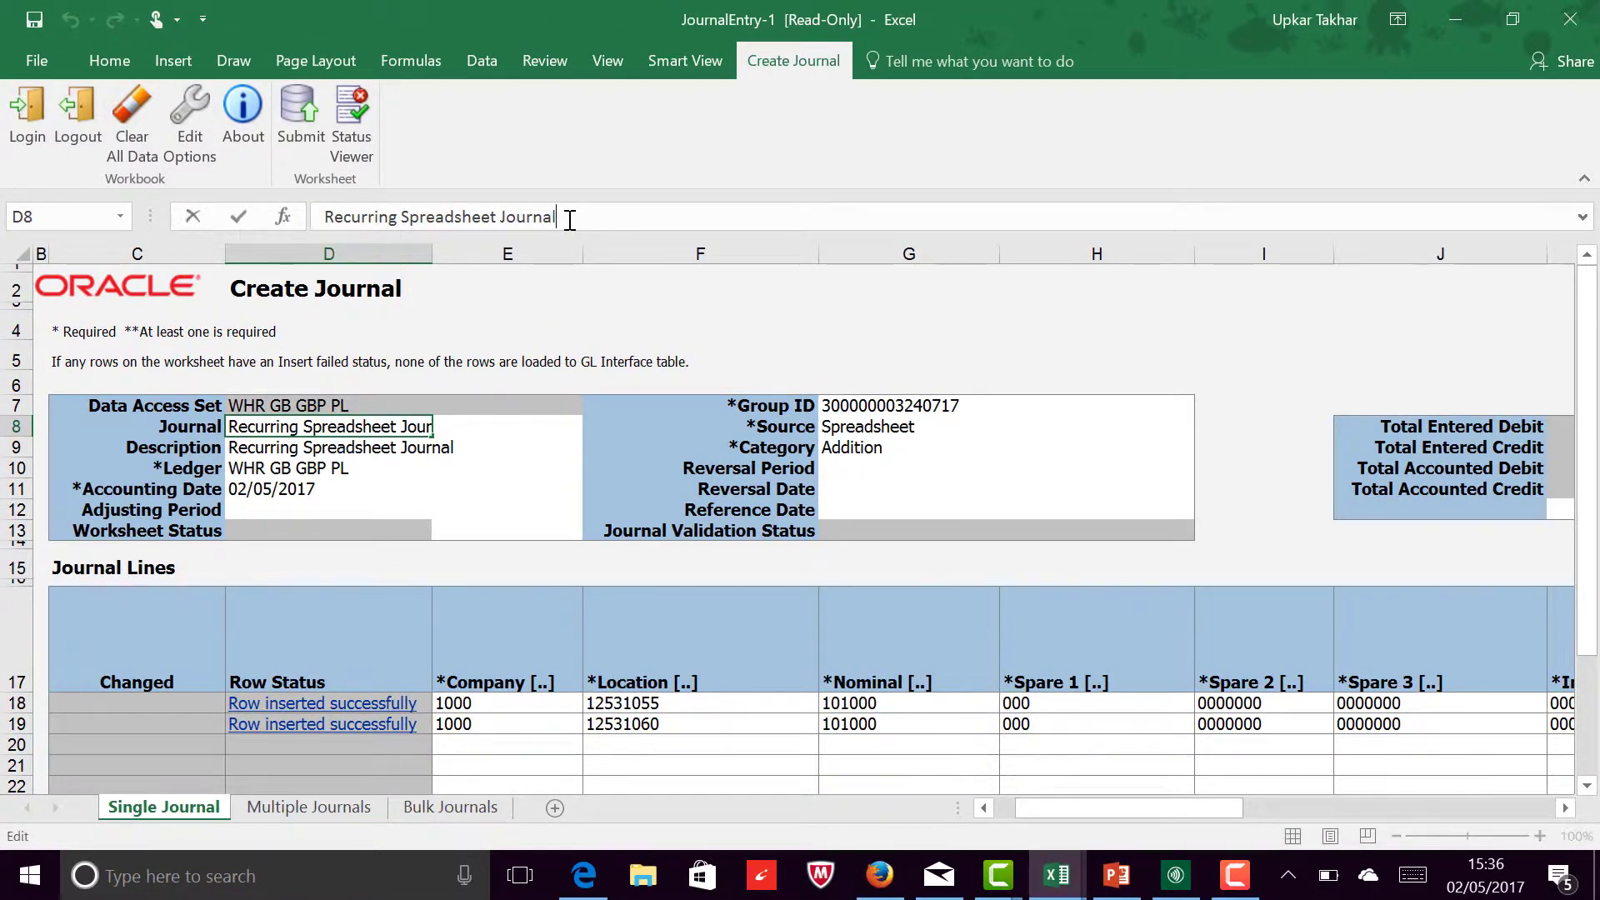
type("2")
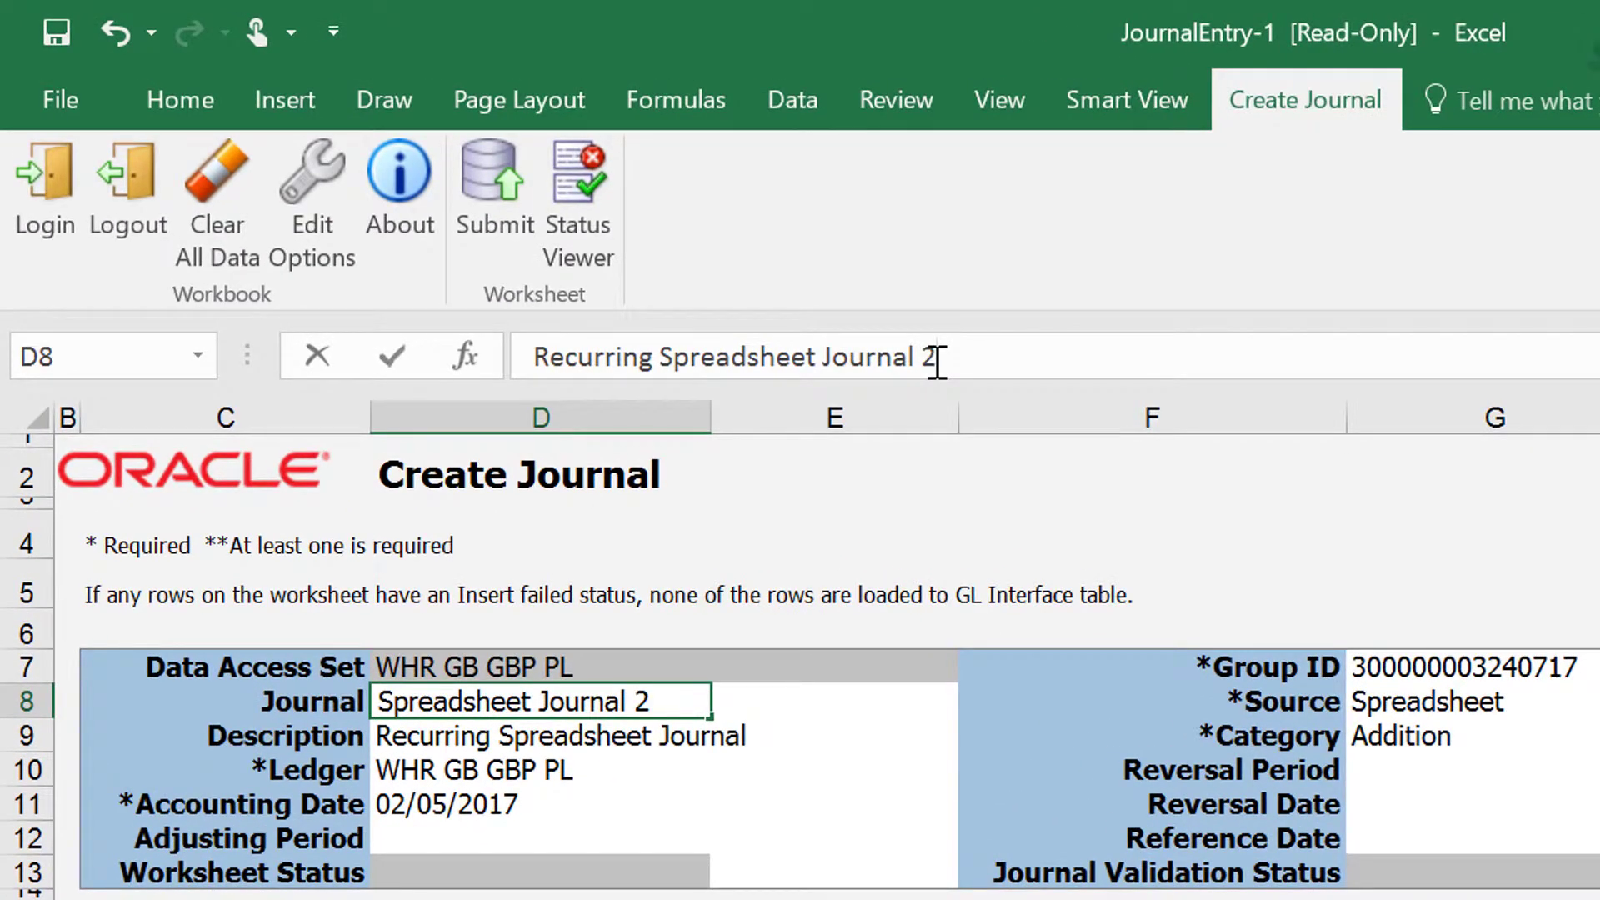
left_click(656, 733)
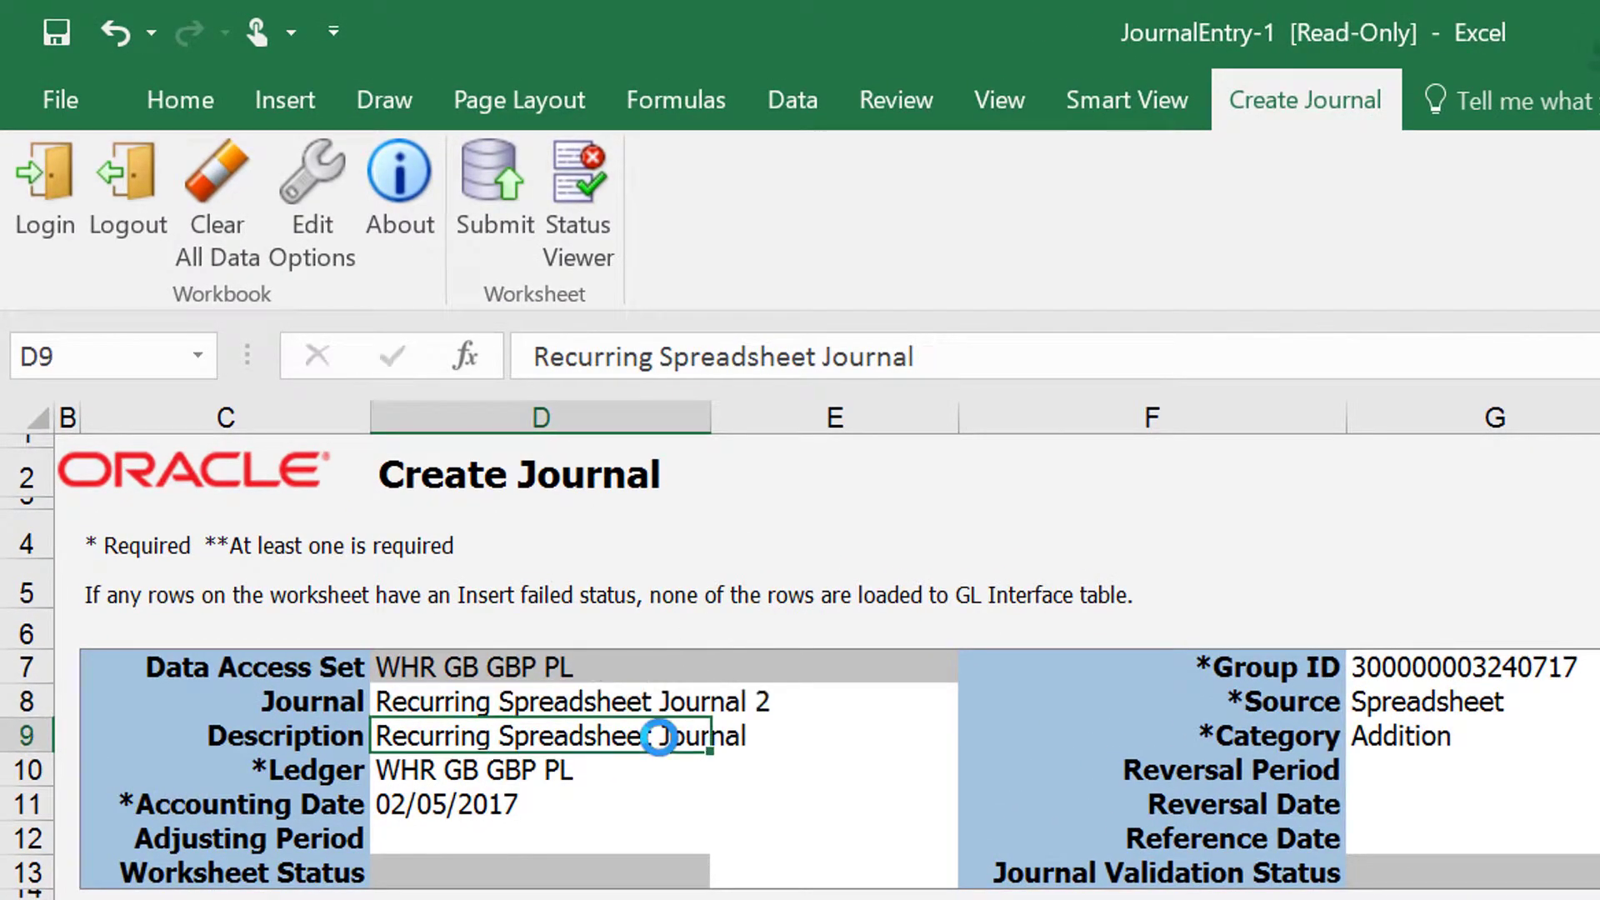
left_click(979, 353)
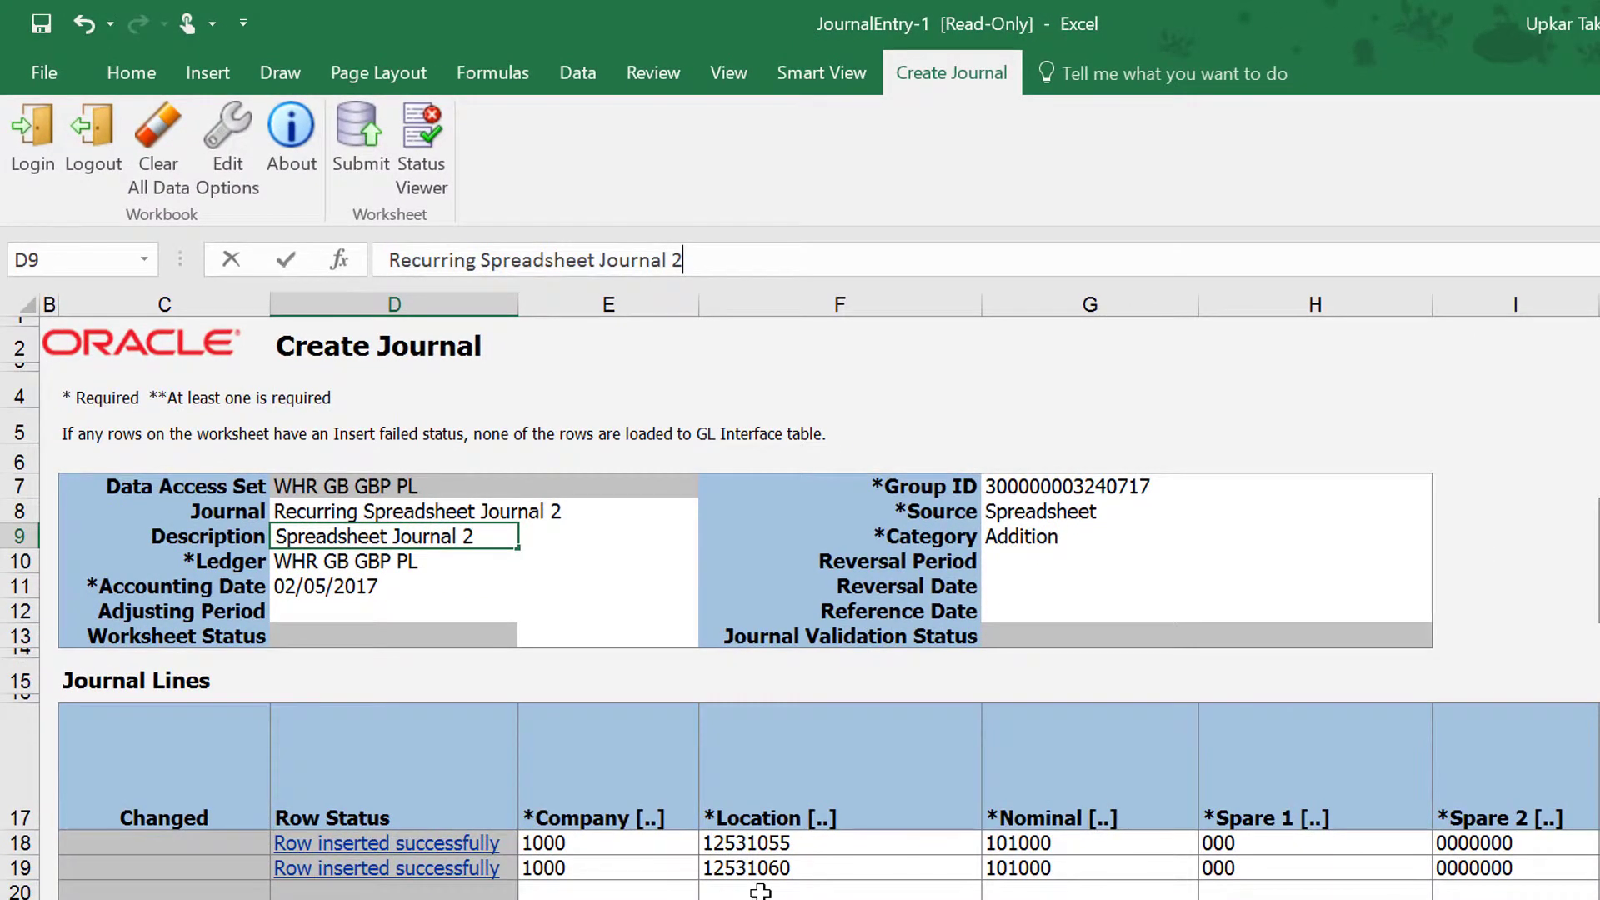
left_click(760, 890)
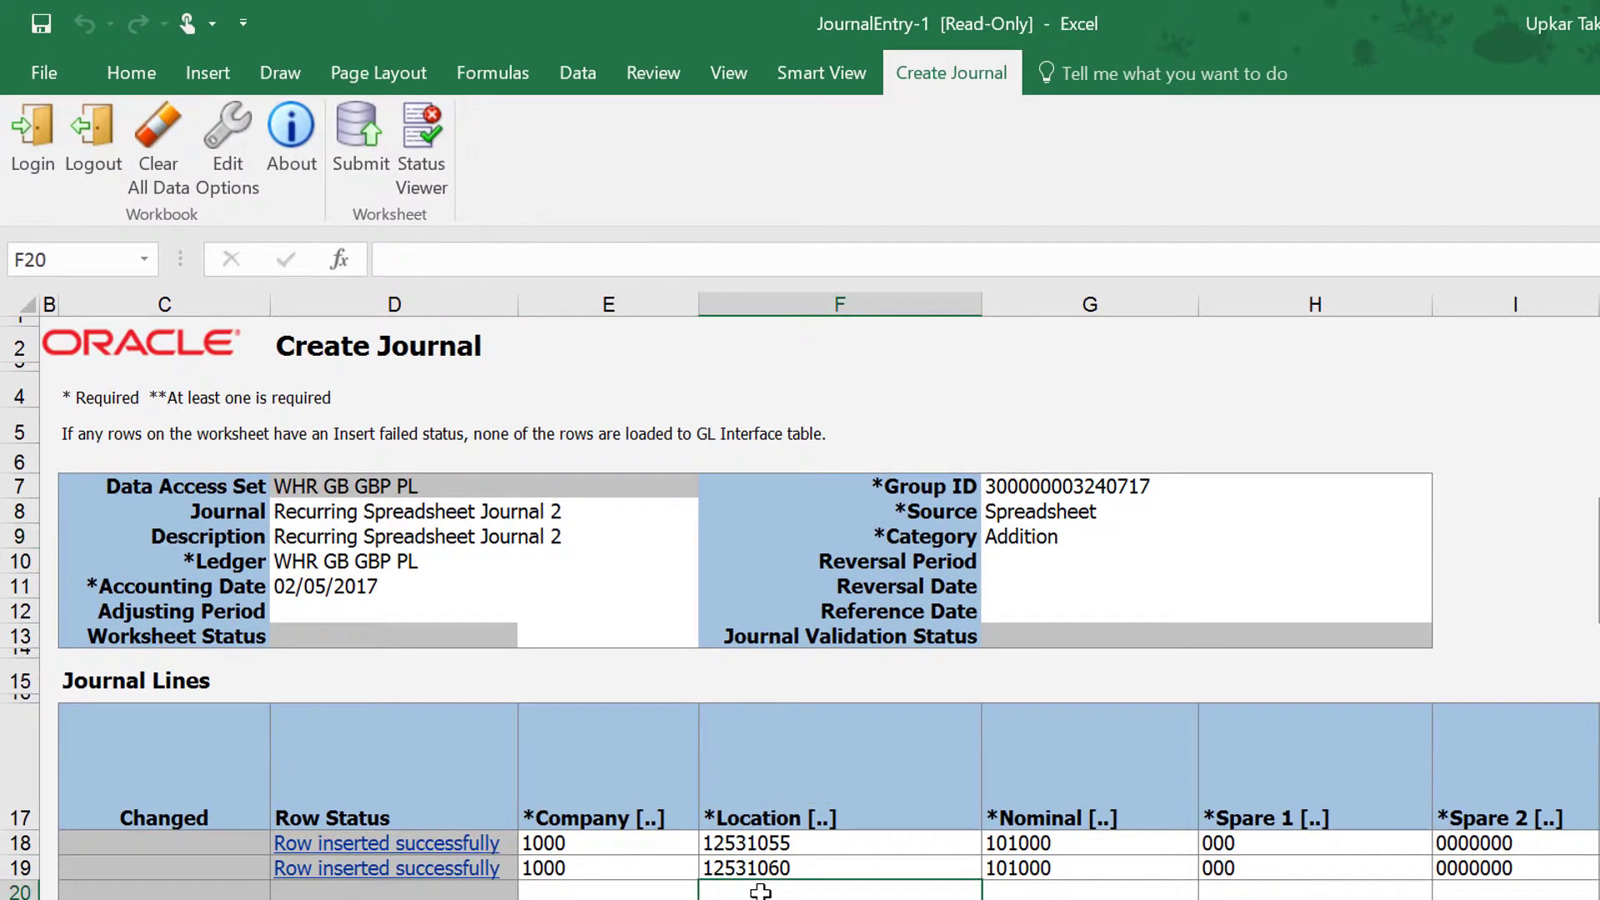
Step: Set the Entered Debit of the first journal line and the Entered Credit of the second line to 888.47
key("Right")
key("Right")
key("Right")
key("Right")
key("Right")
key("Right")
key("Right")
key("Right")
key("Right")
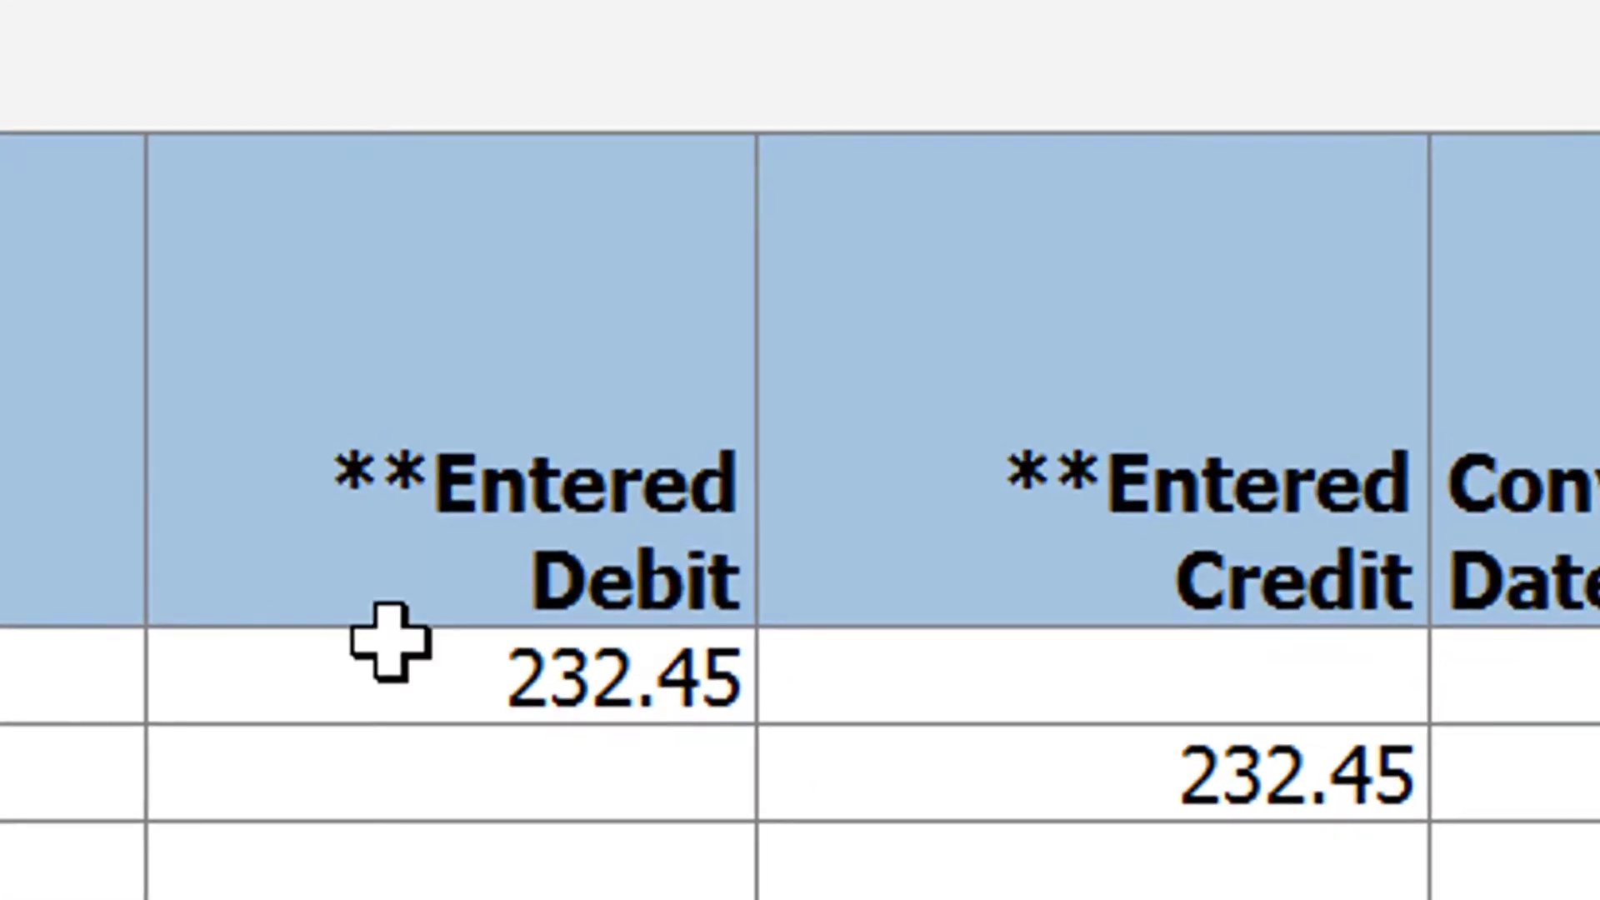
left_click(410, 704)
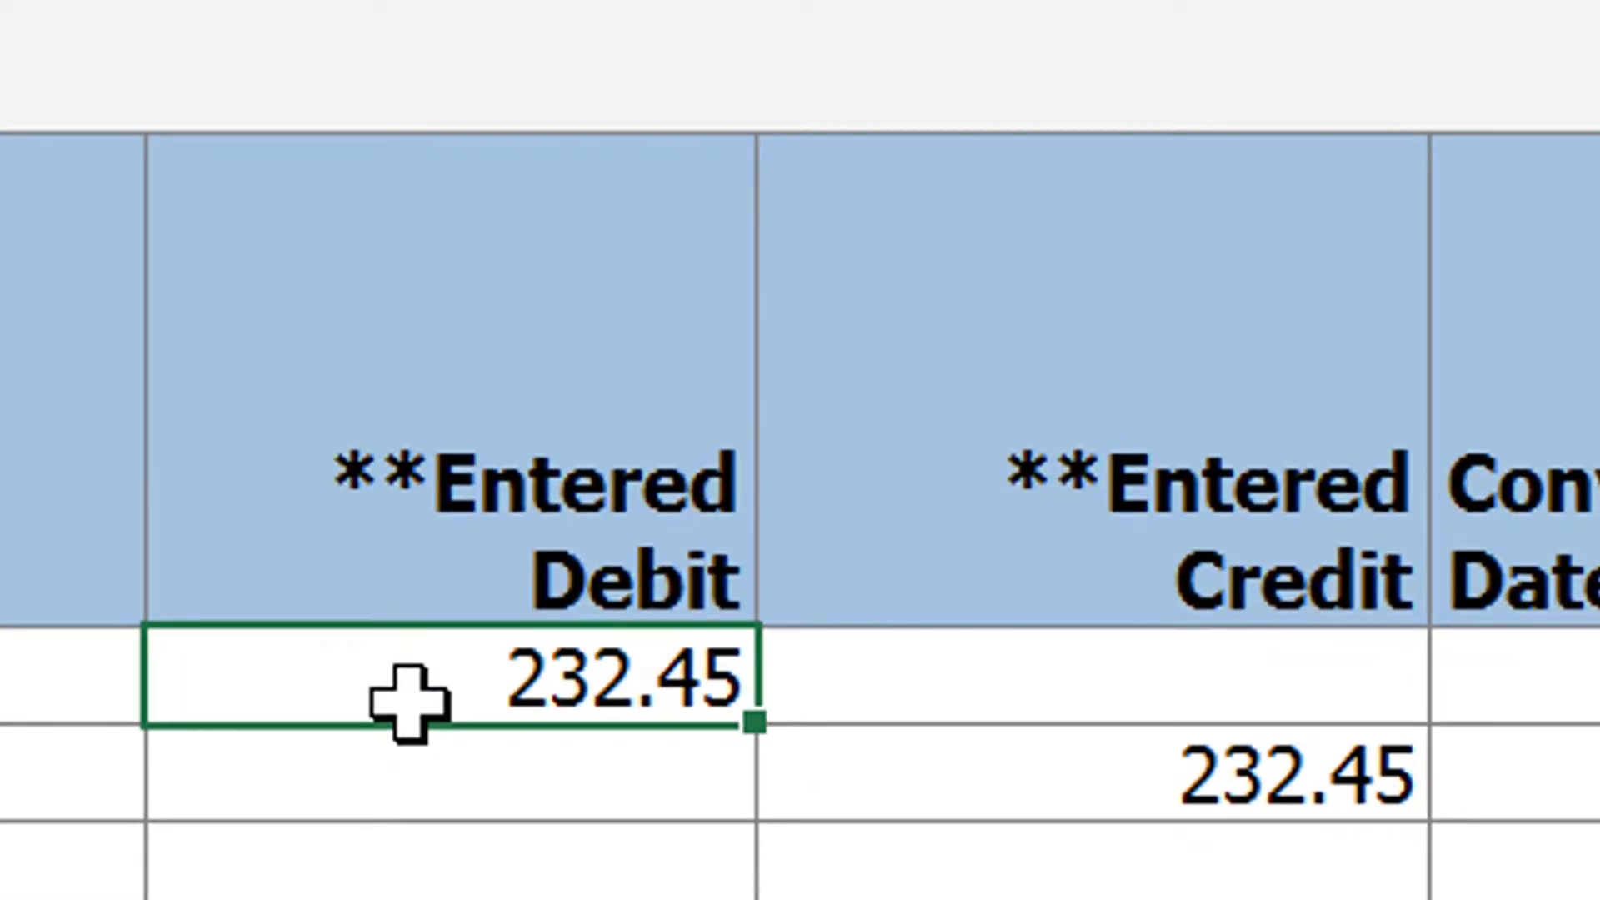
type("888.")
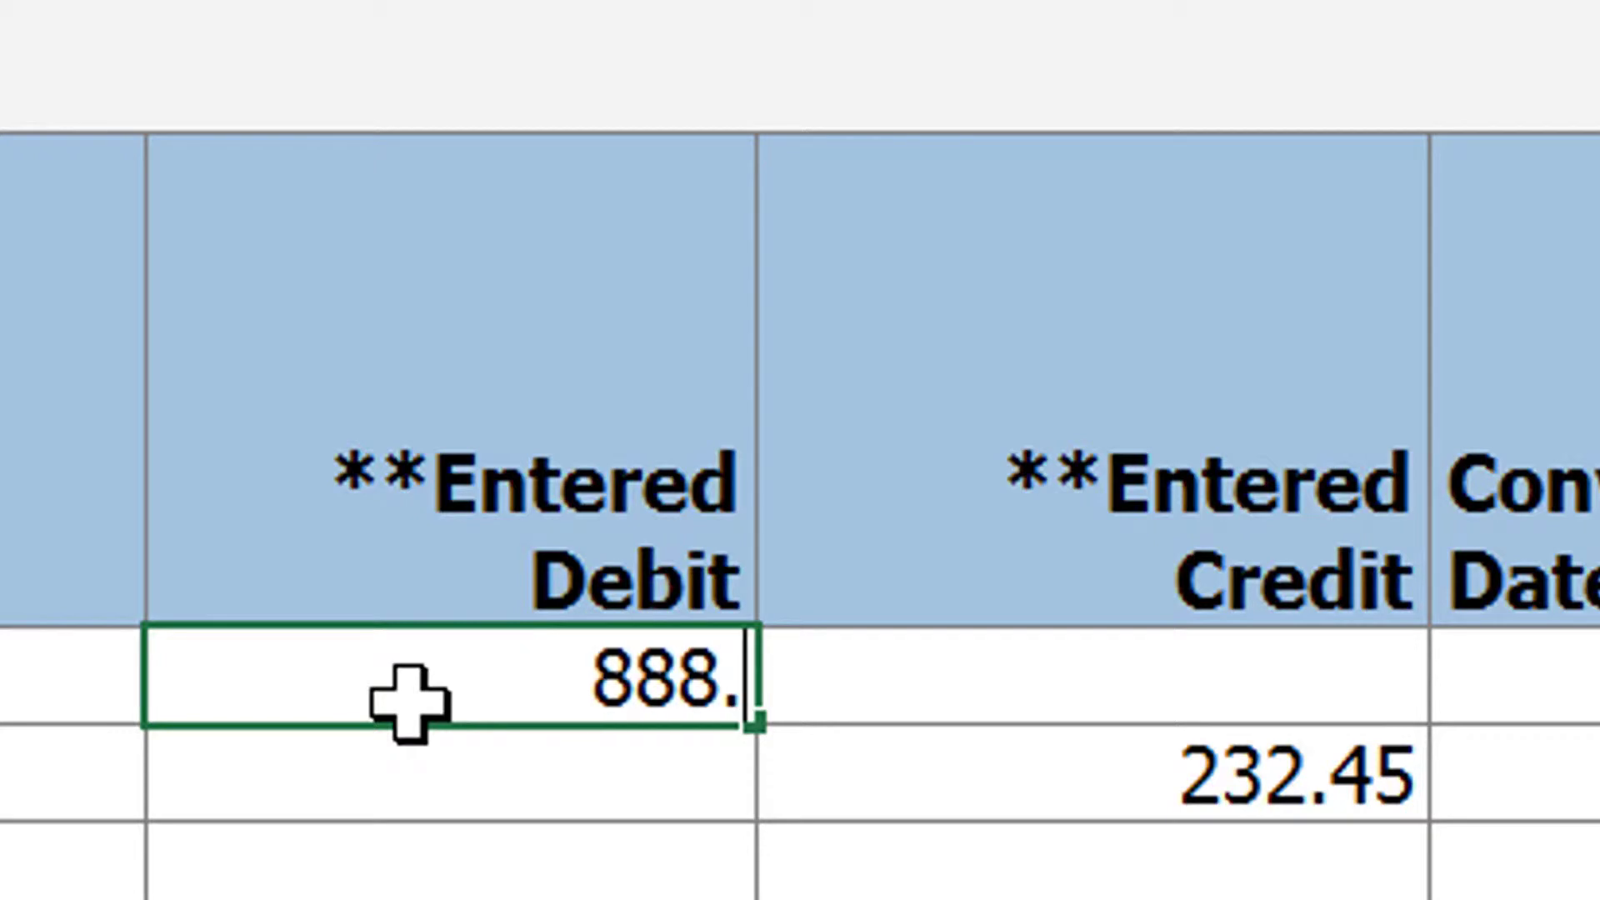
type("47")
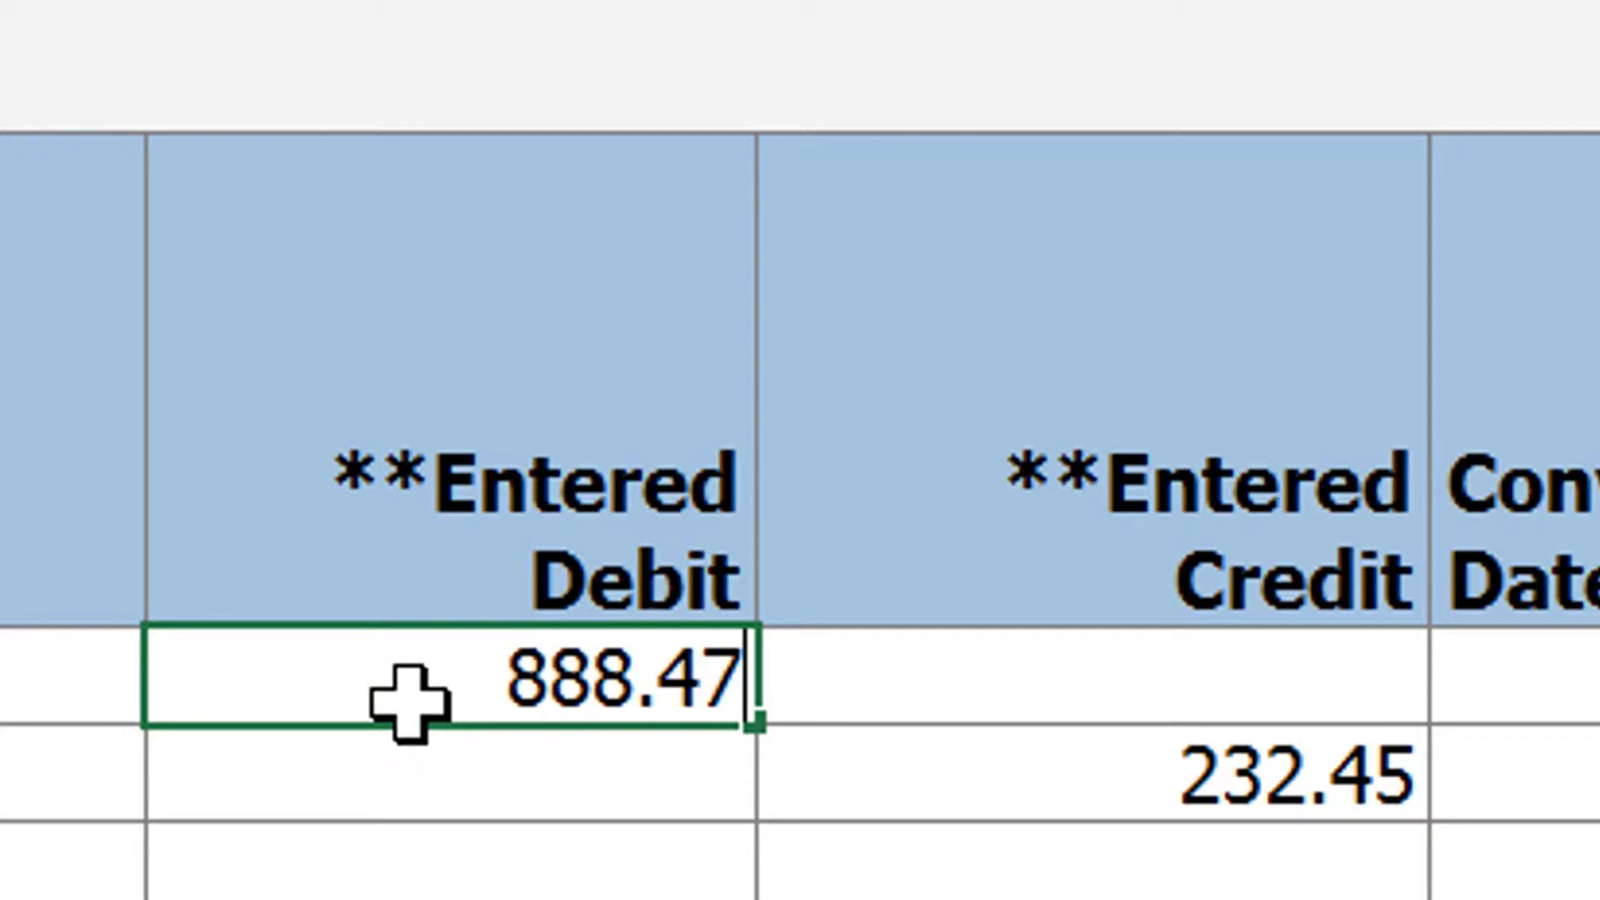
key("Tab")
left_click(833, 758)
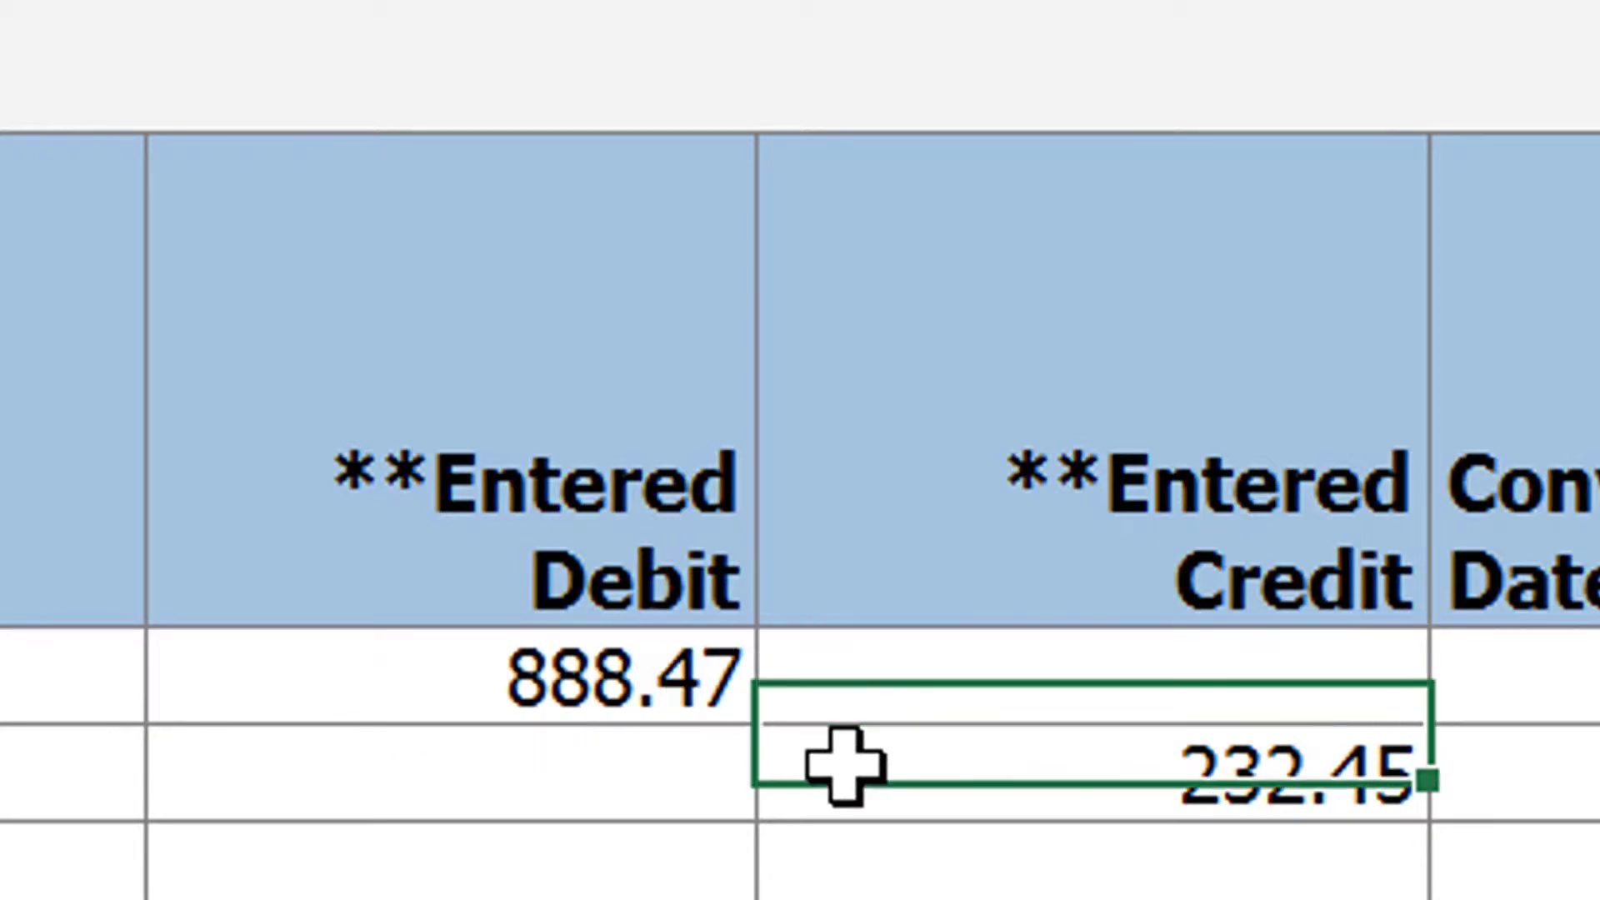
type("888")
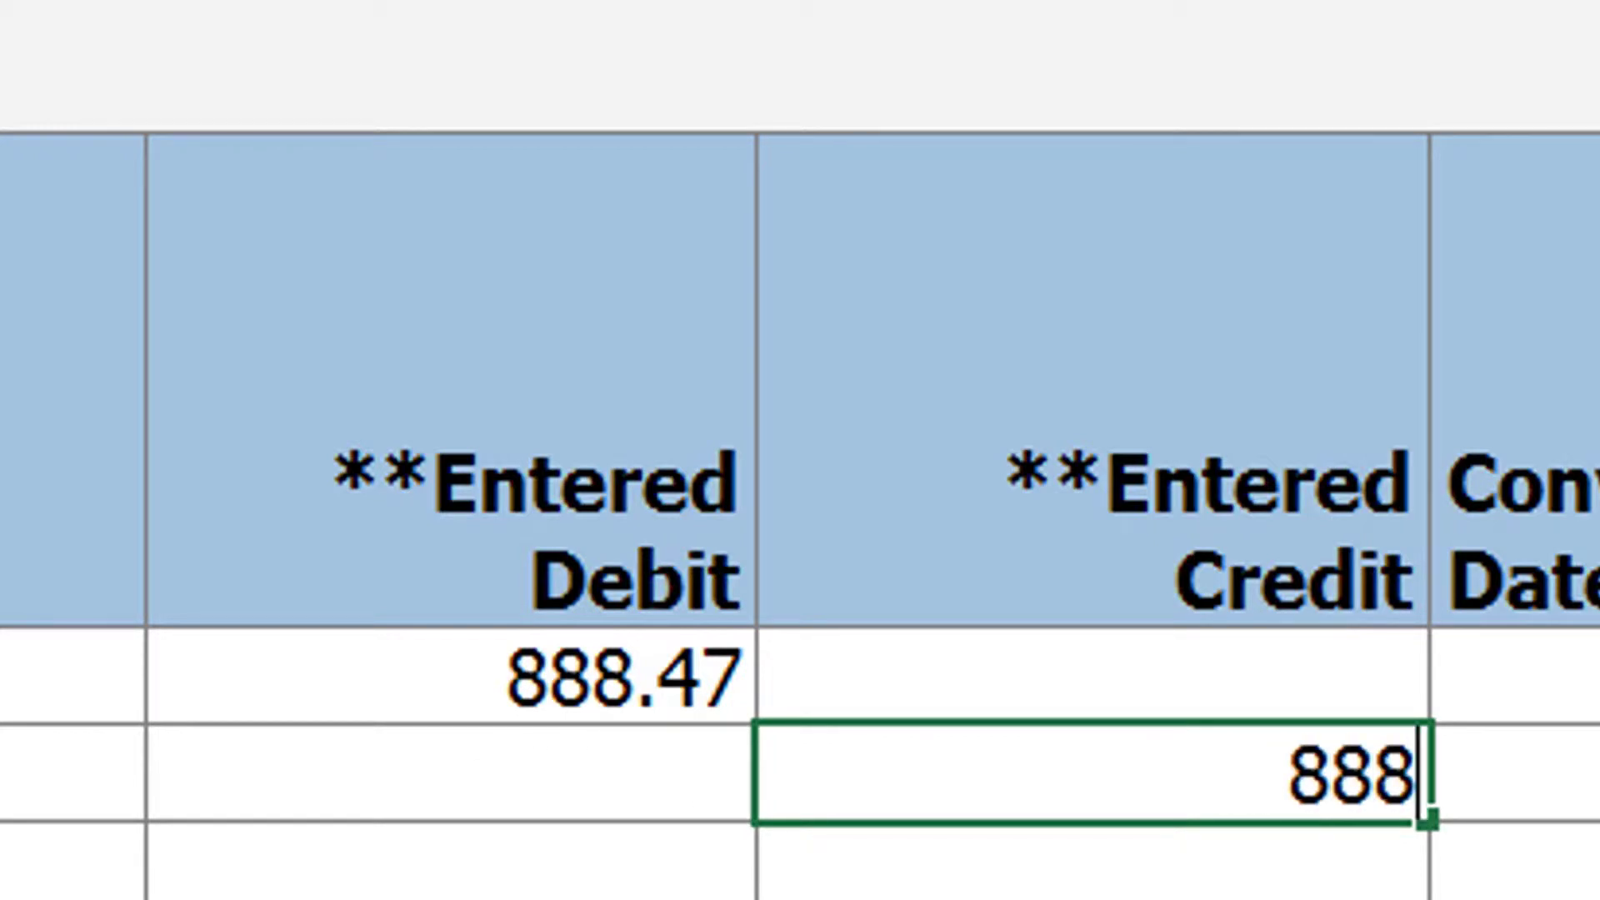
type(".47")
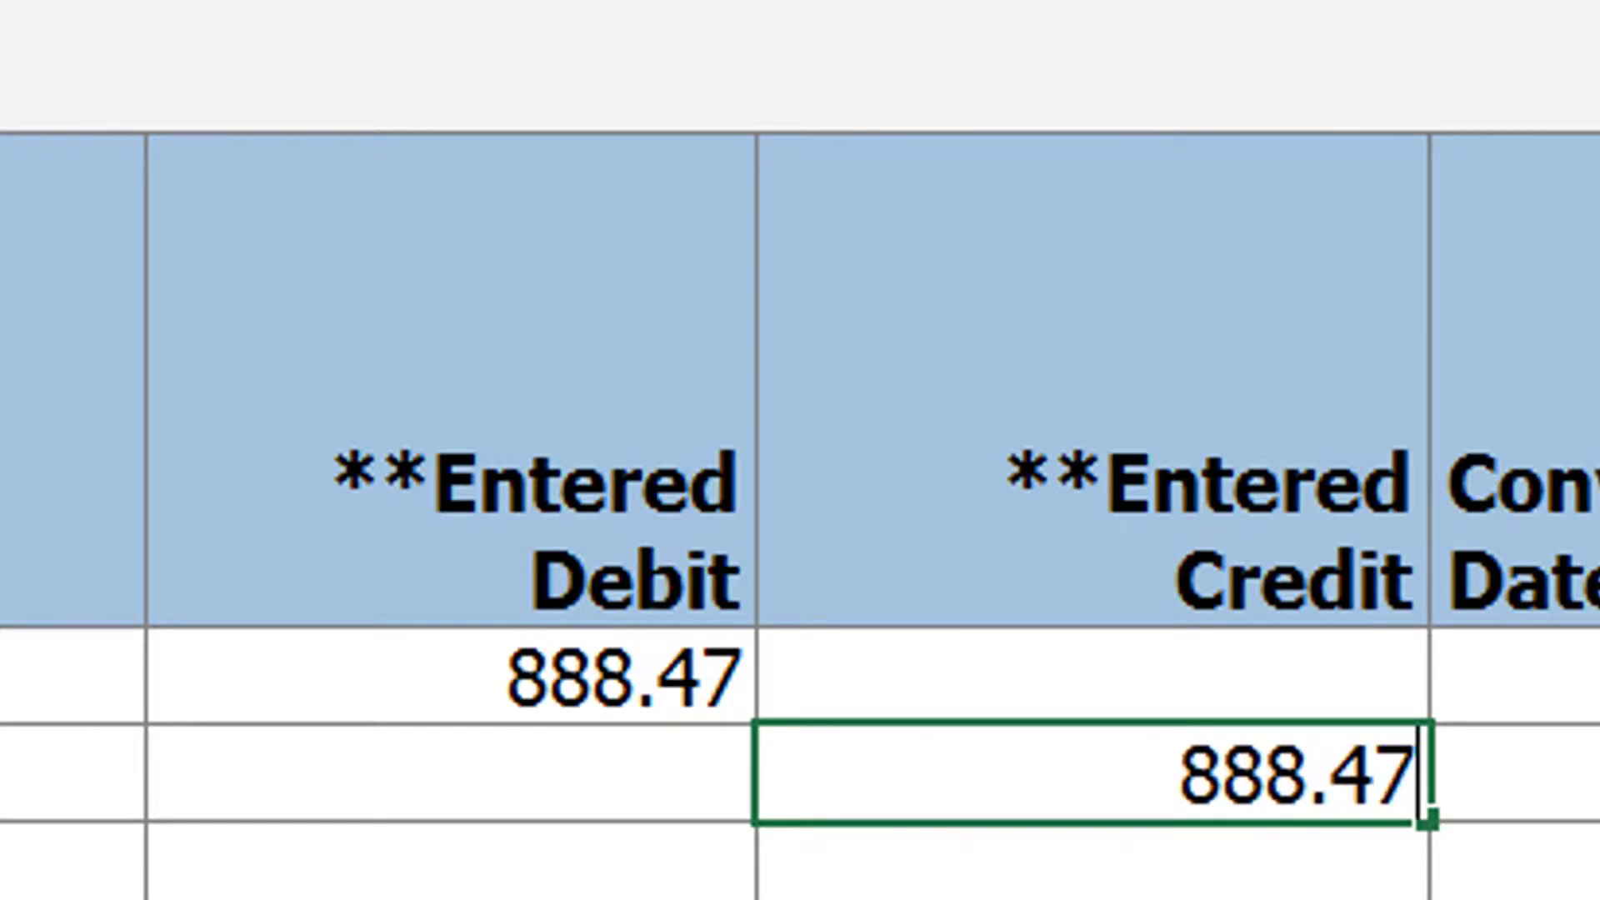
key("Tab")
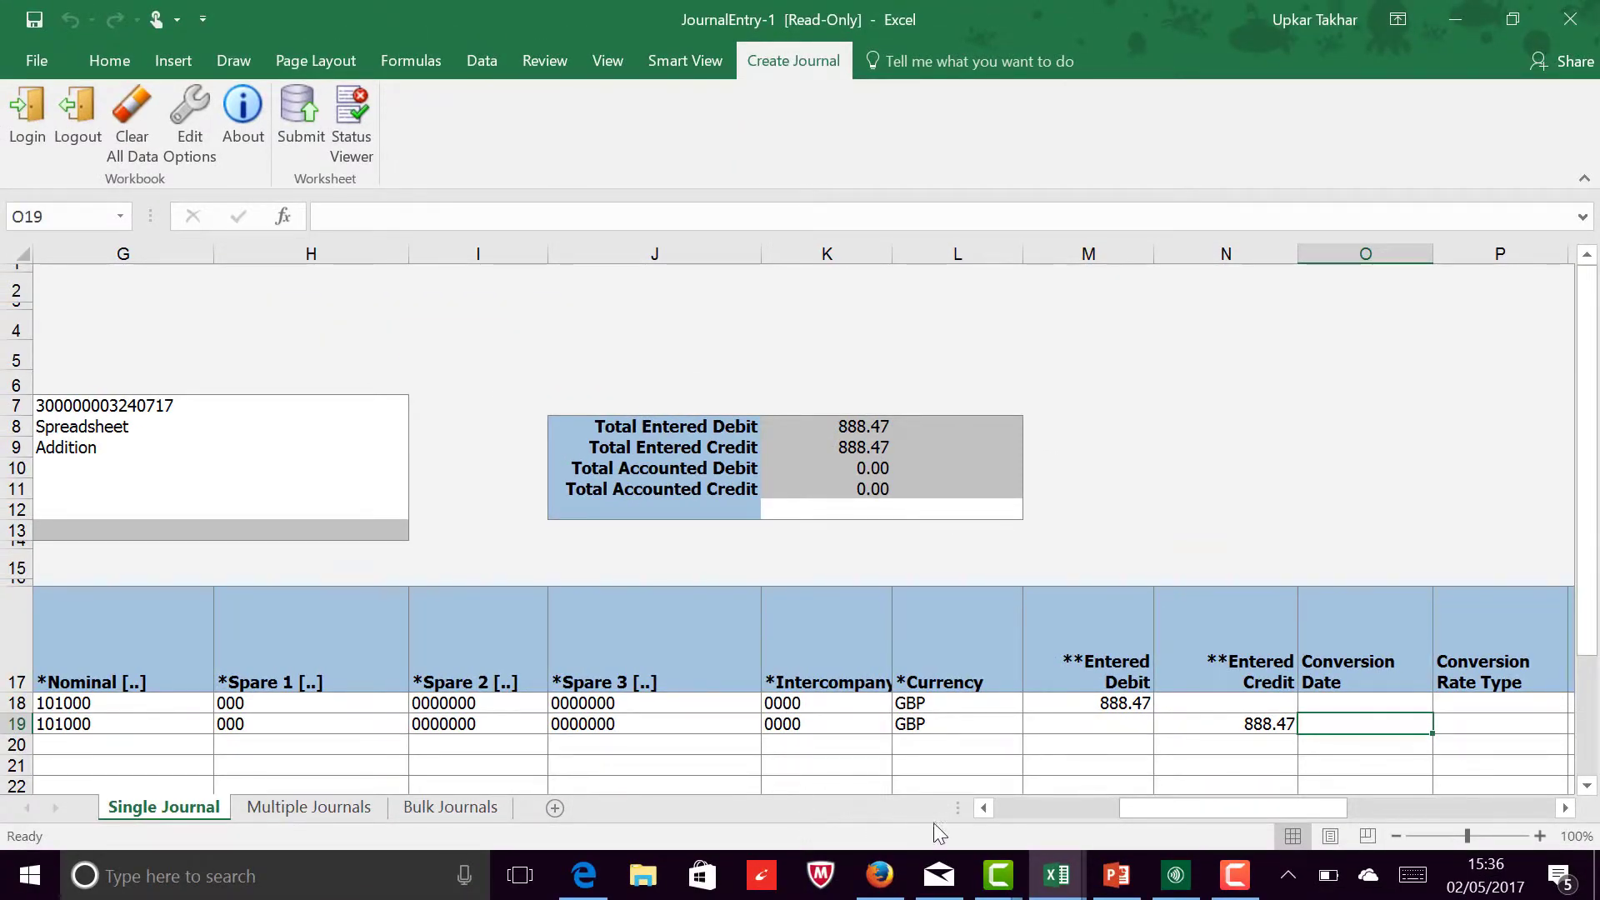
Step: Submit the updated journal with Submit Journal Import and Posting and Import Descriptive Flexfields set to No
left_click(1000, 801)
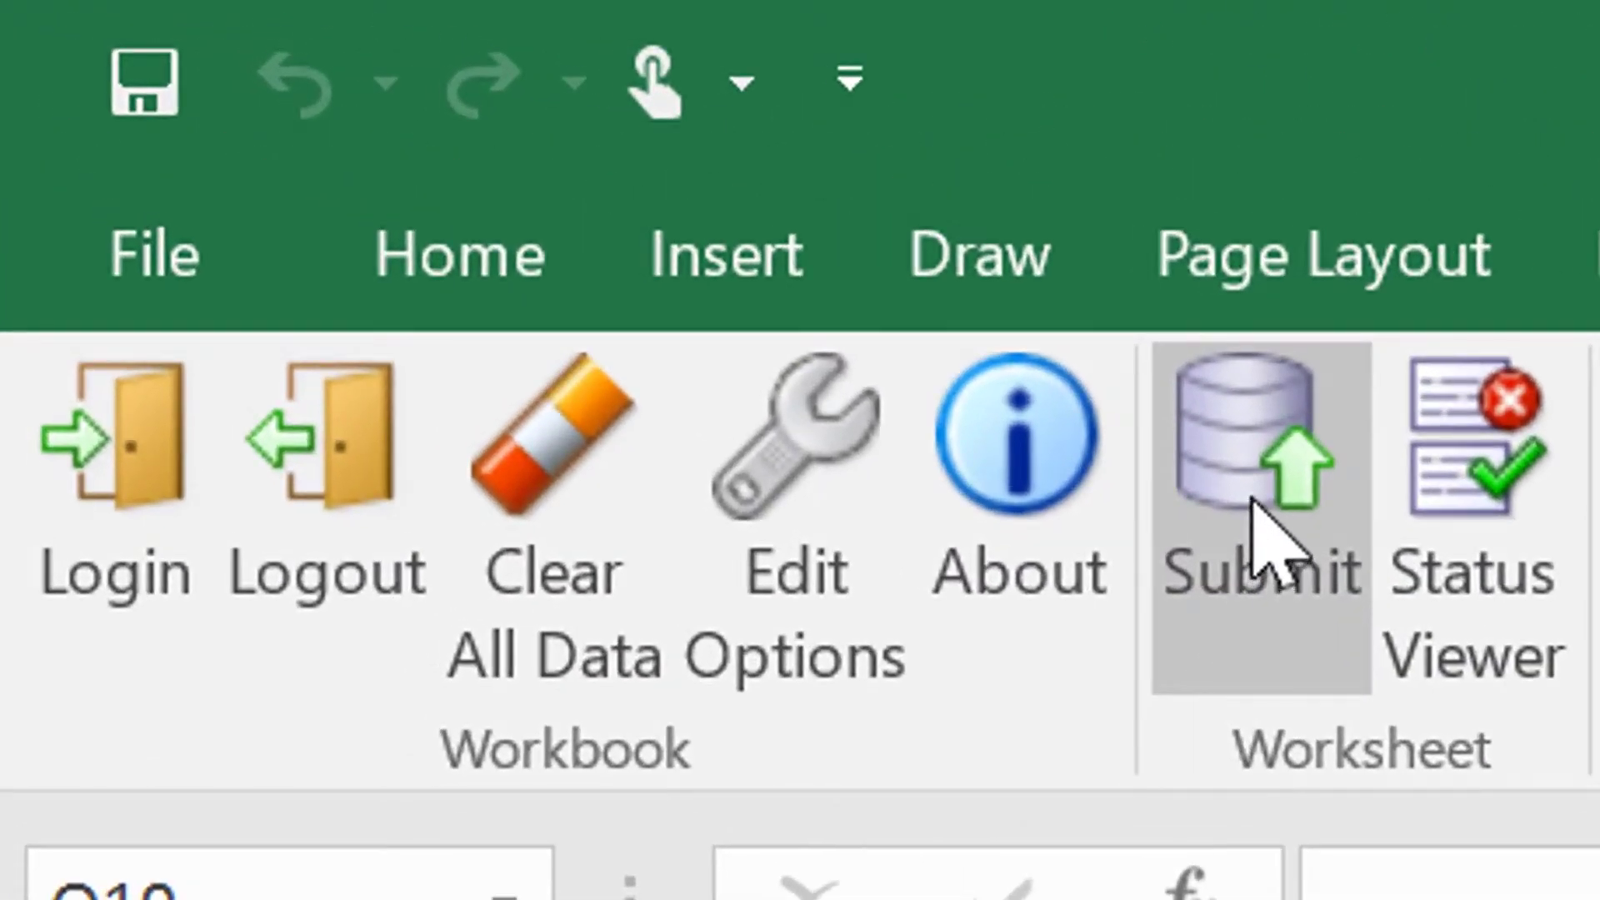
left_click(1252, 498)
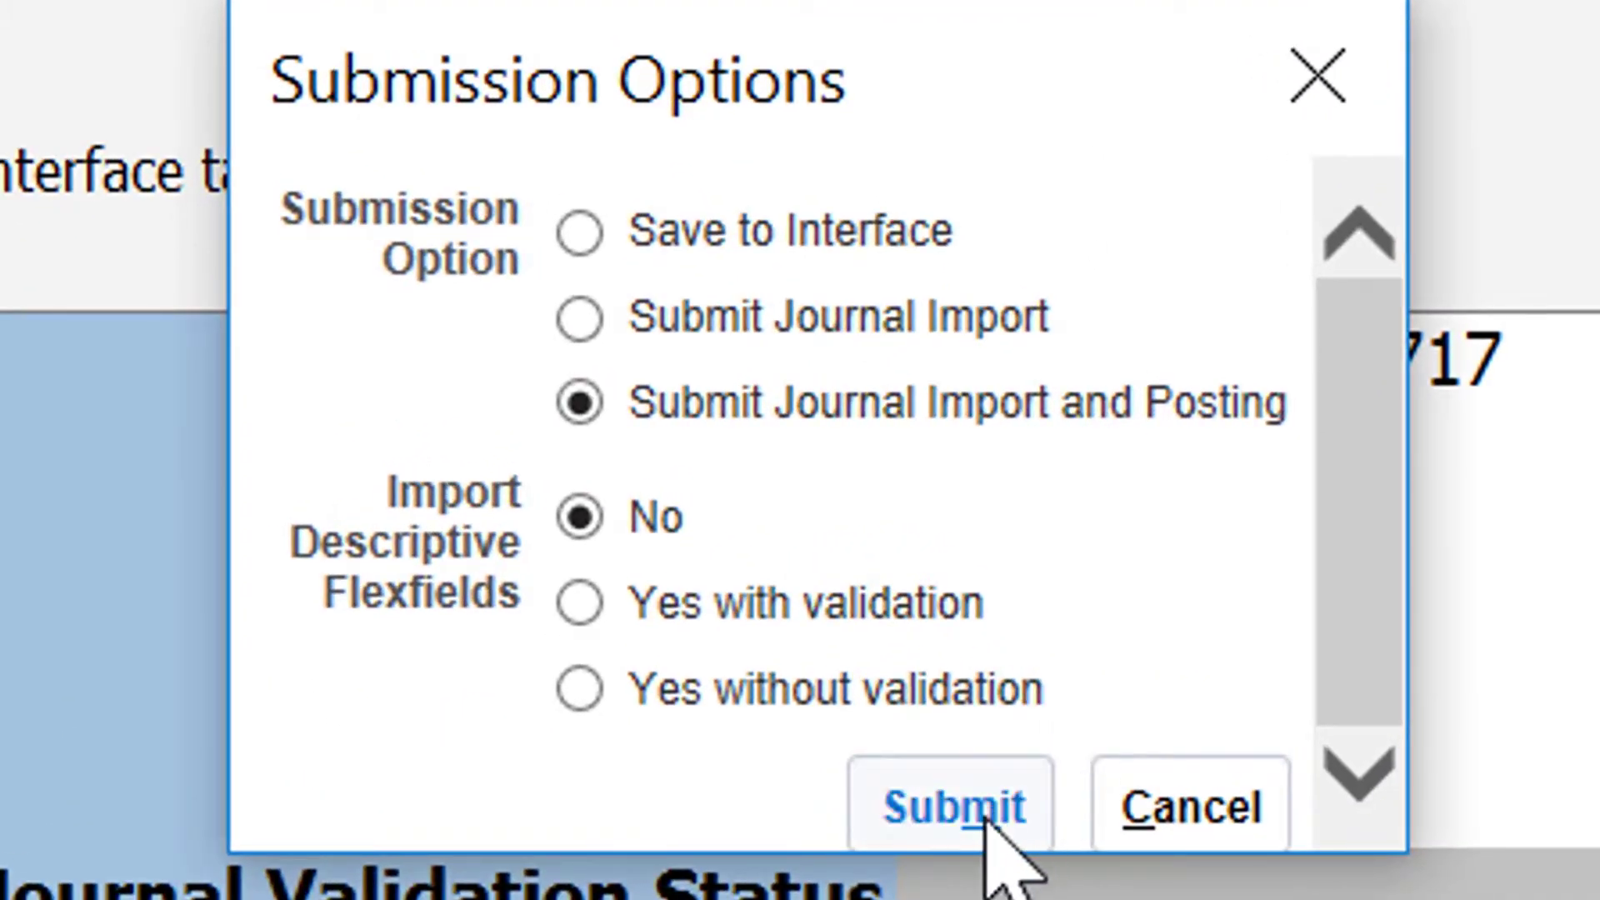
left_click(970, 817)
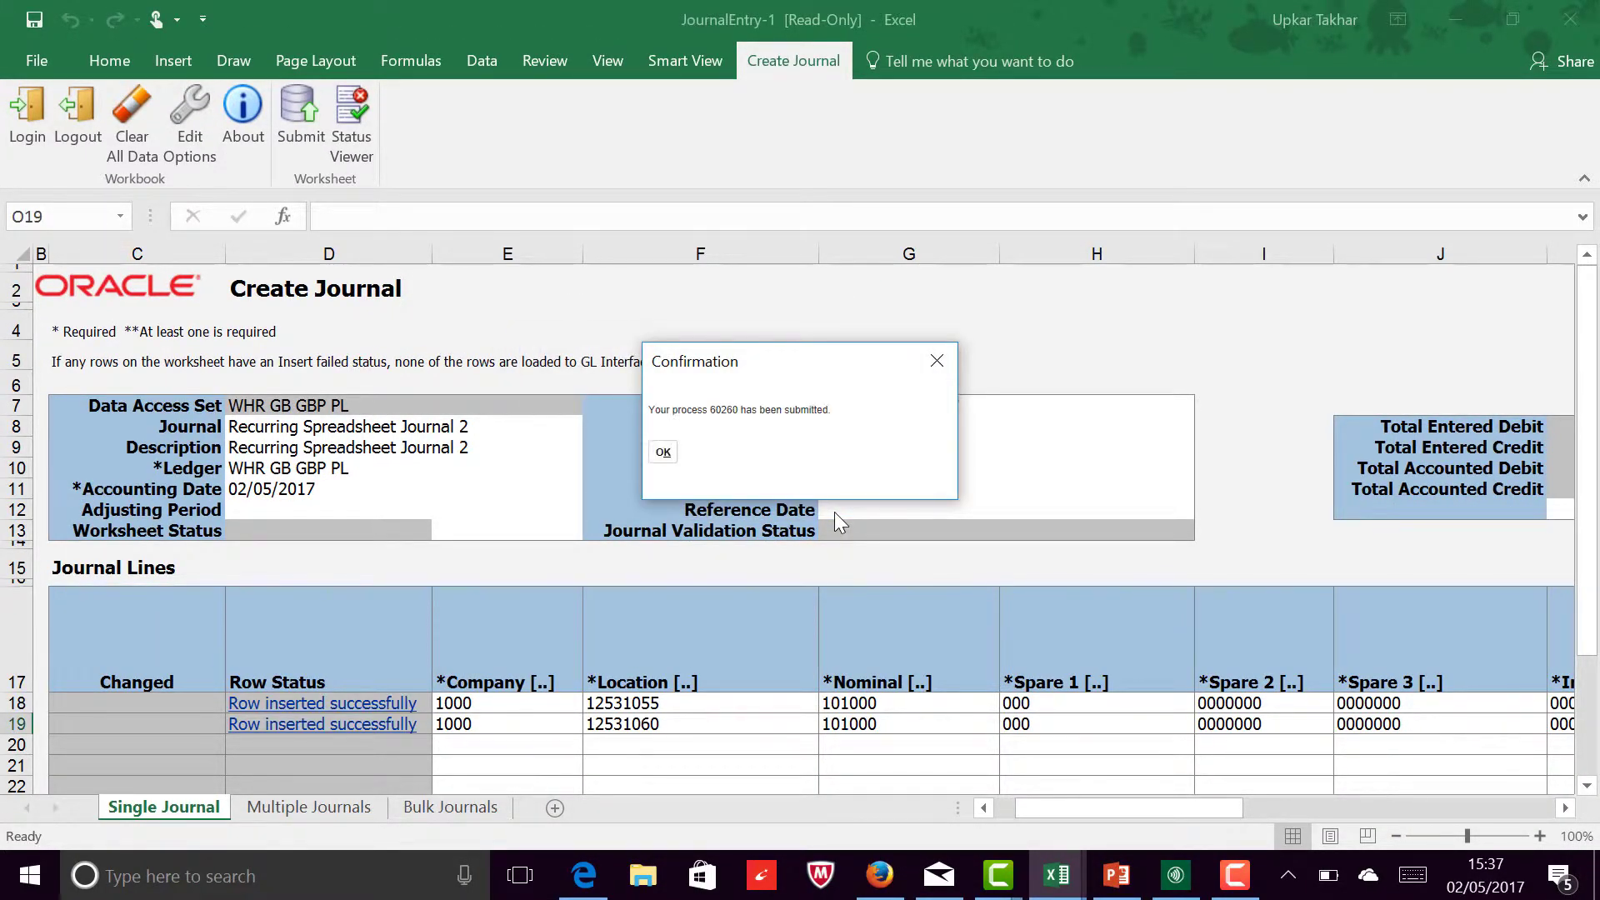
Step: Dismiss the submission confirmation and switch from the journal workbook to the Manage Journals window in Firefox
left_click(663, 454)
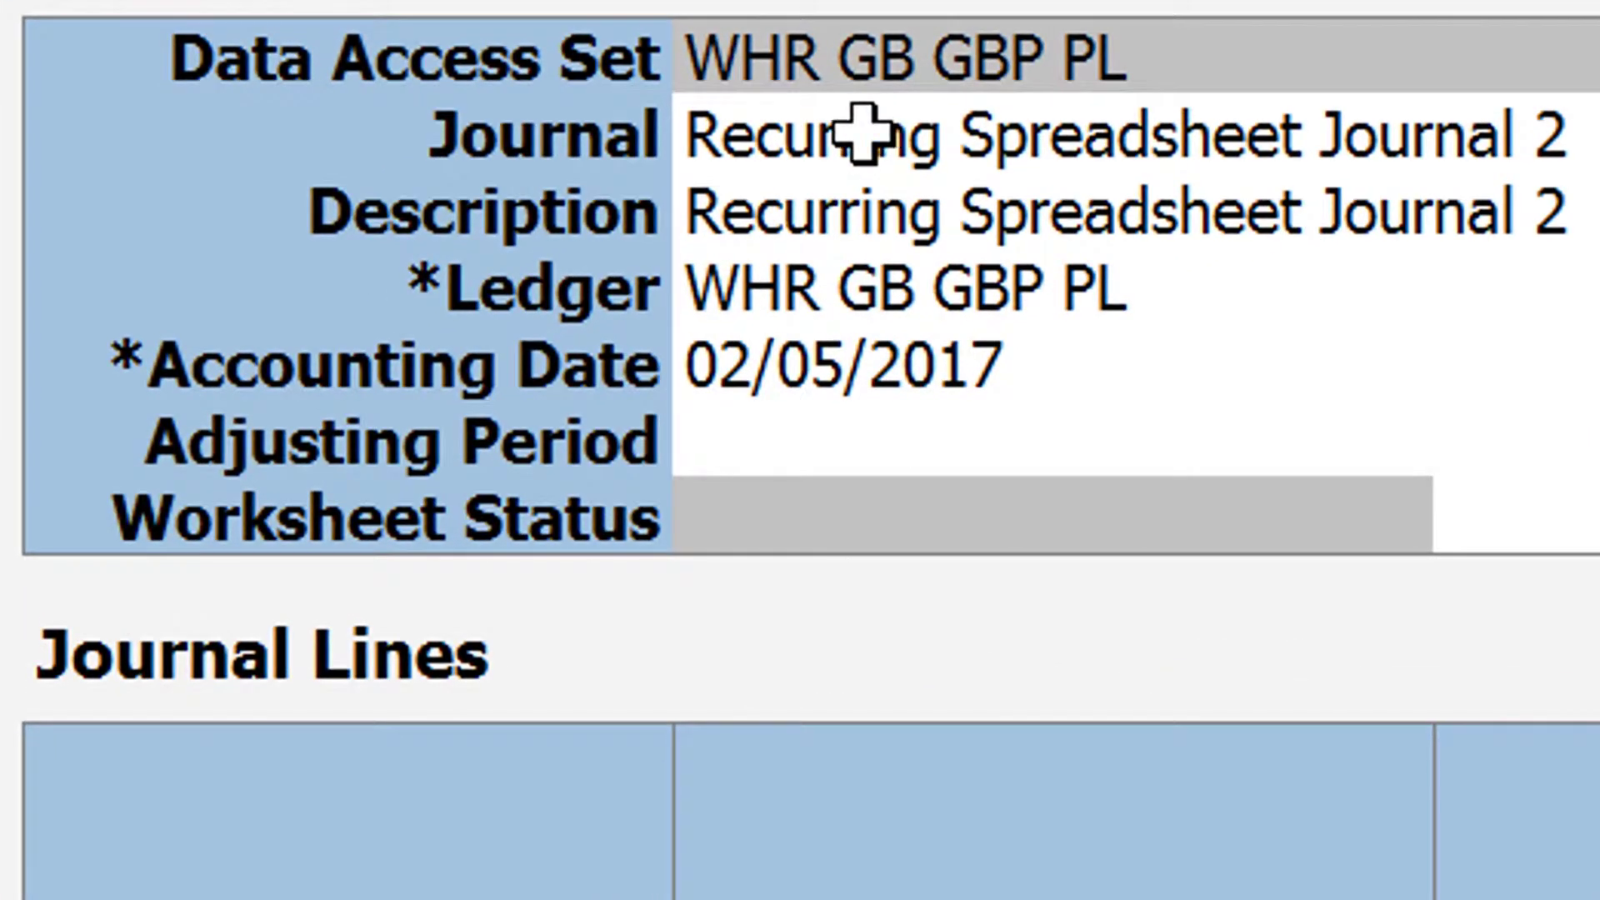
left_click(834, 157)
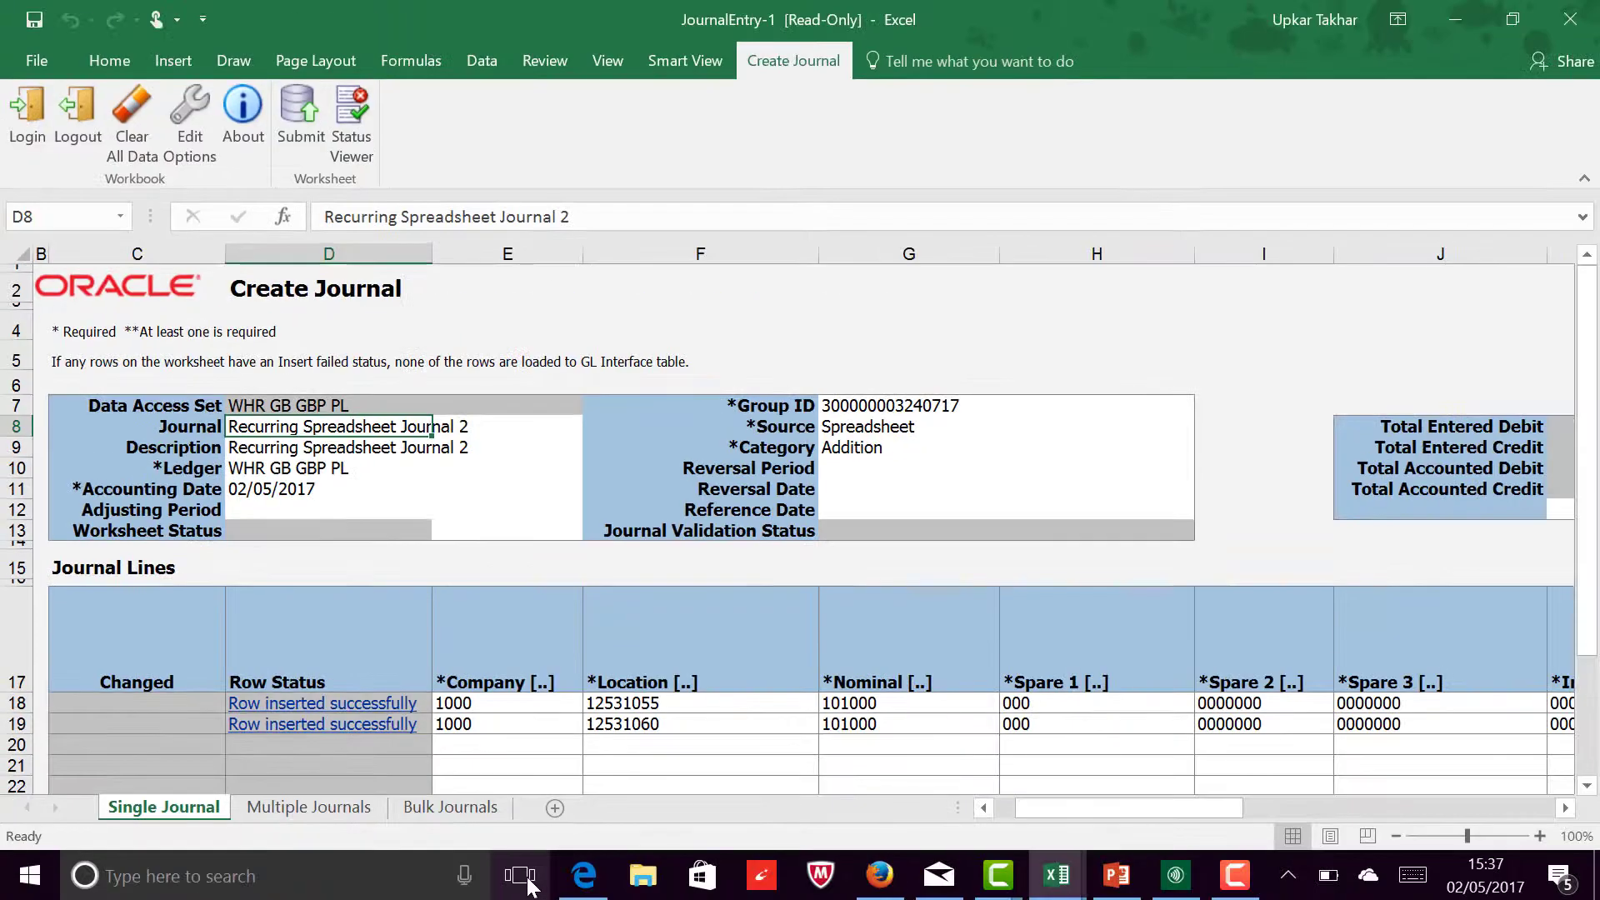
left_click(527, 882)
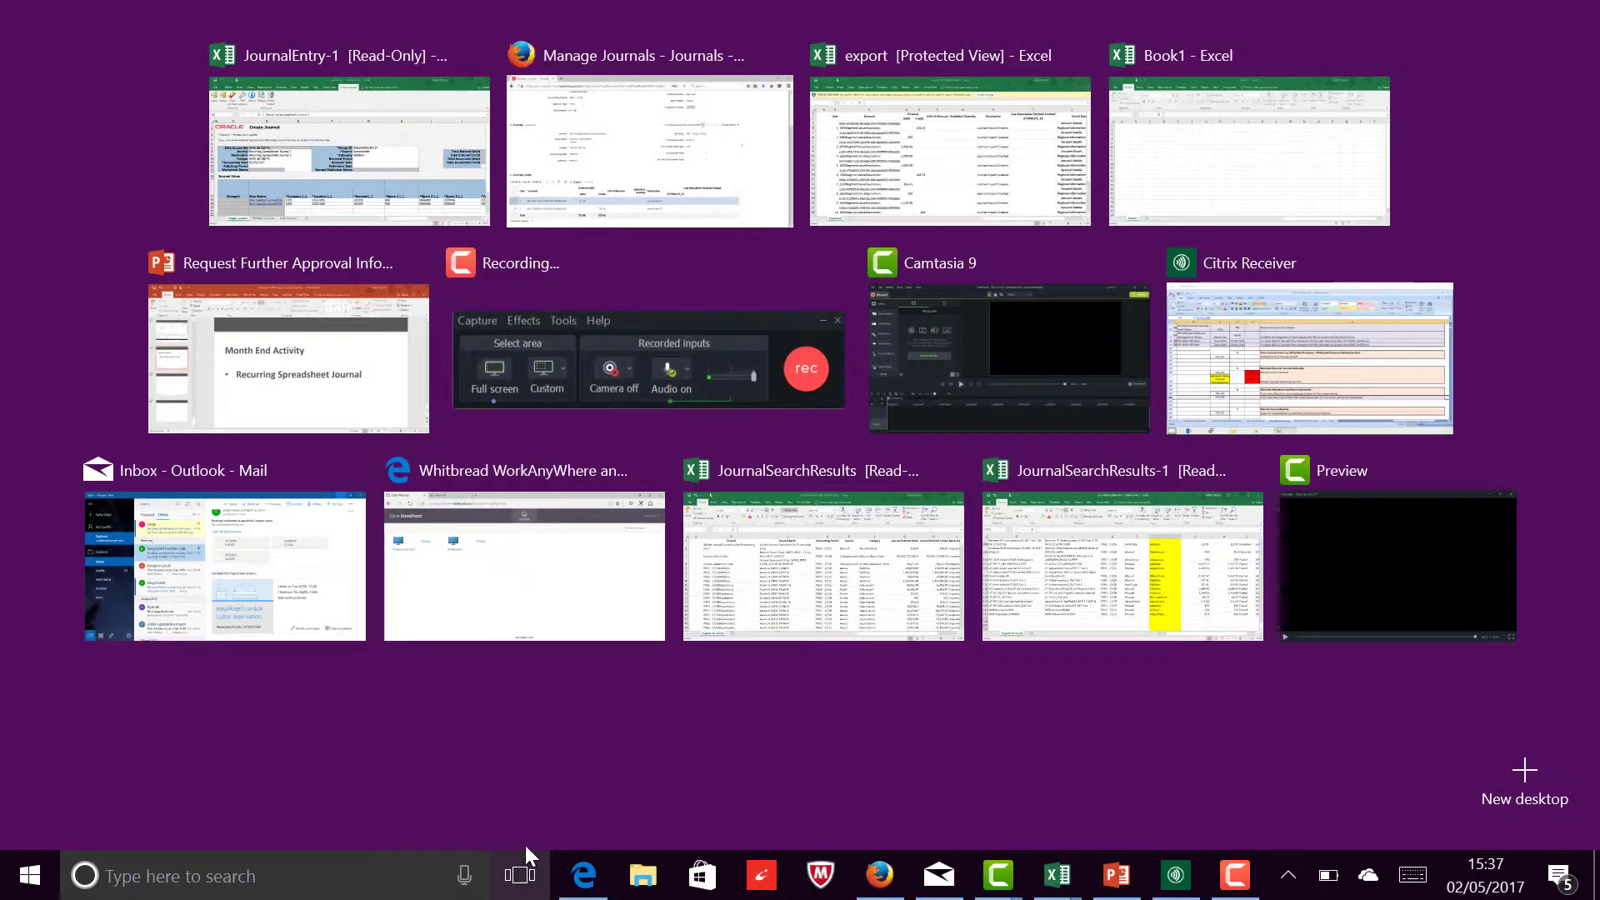
left_click(676, 163)
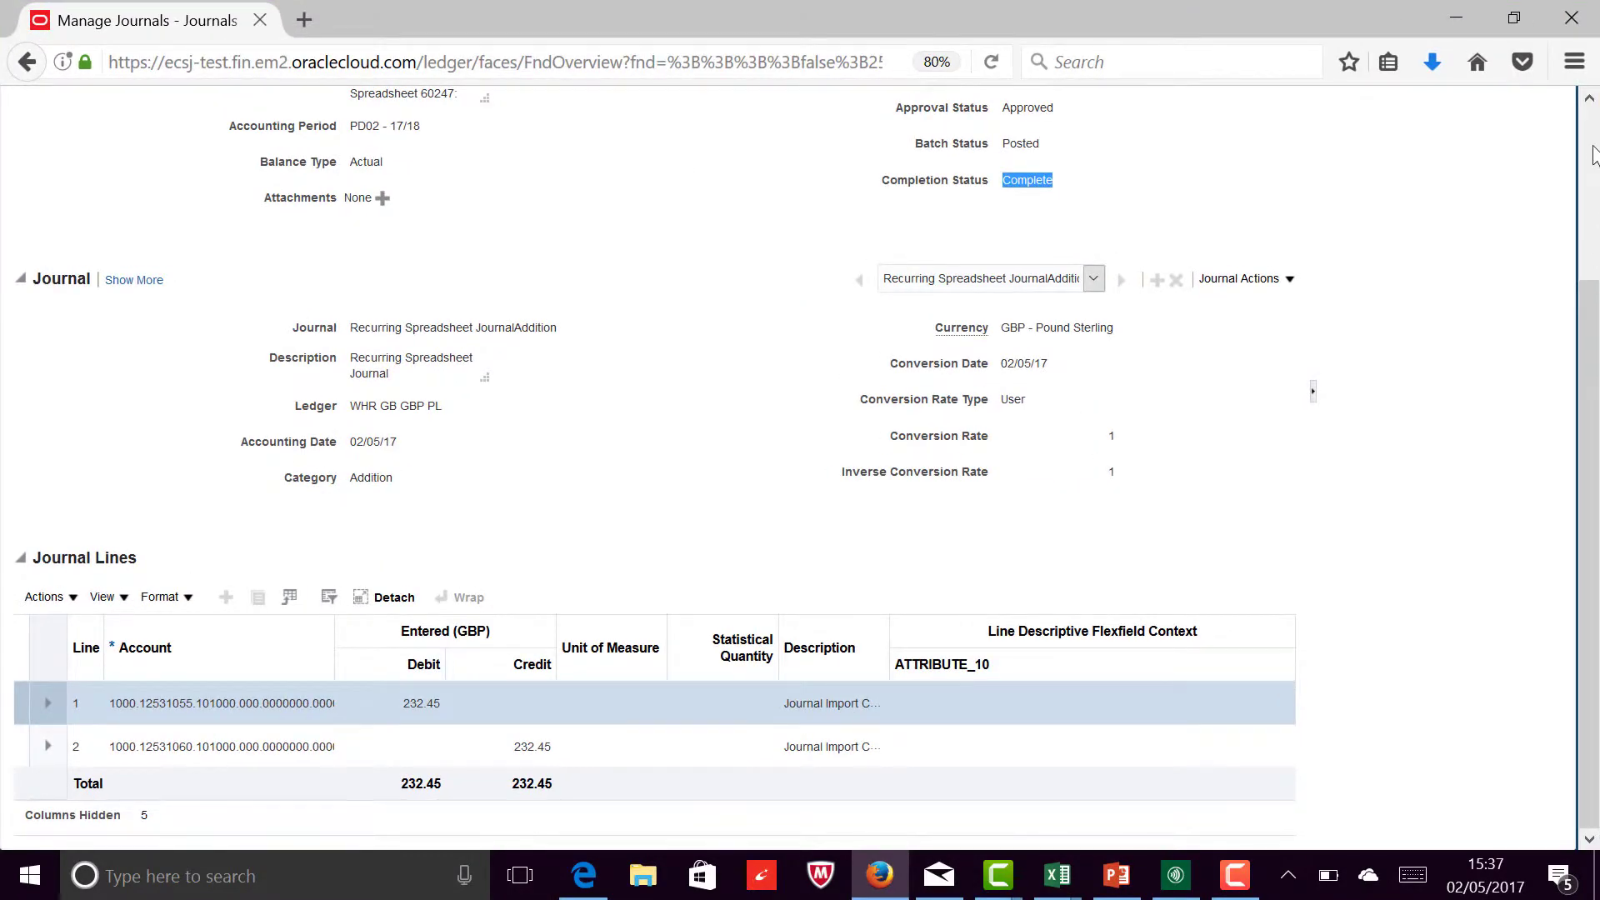
Step: Leave the open journal and the old search results, and reopen Manage Journals from the Journals tasks
left_click(1592, 155)
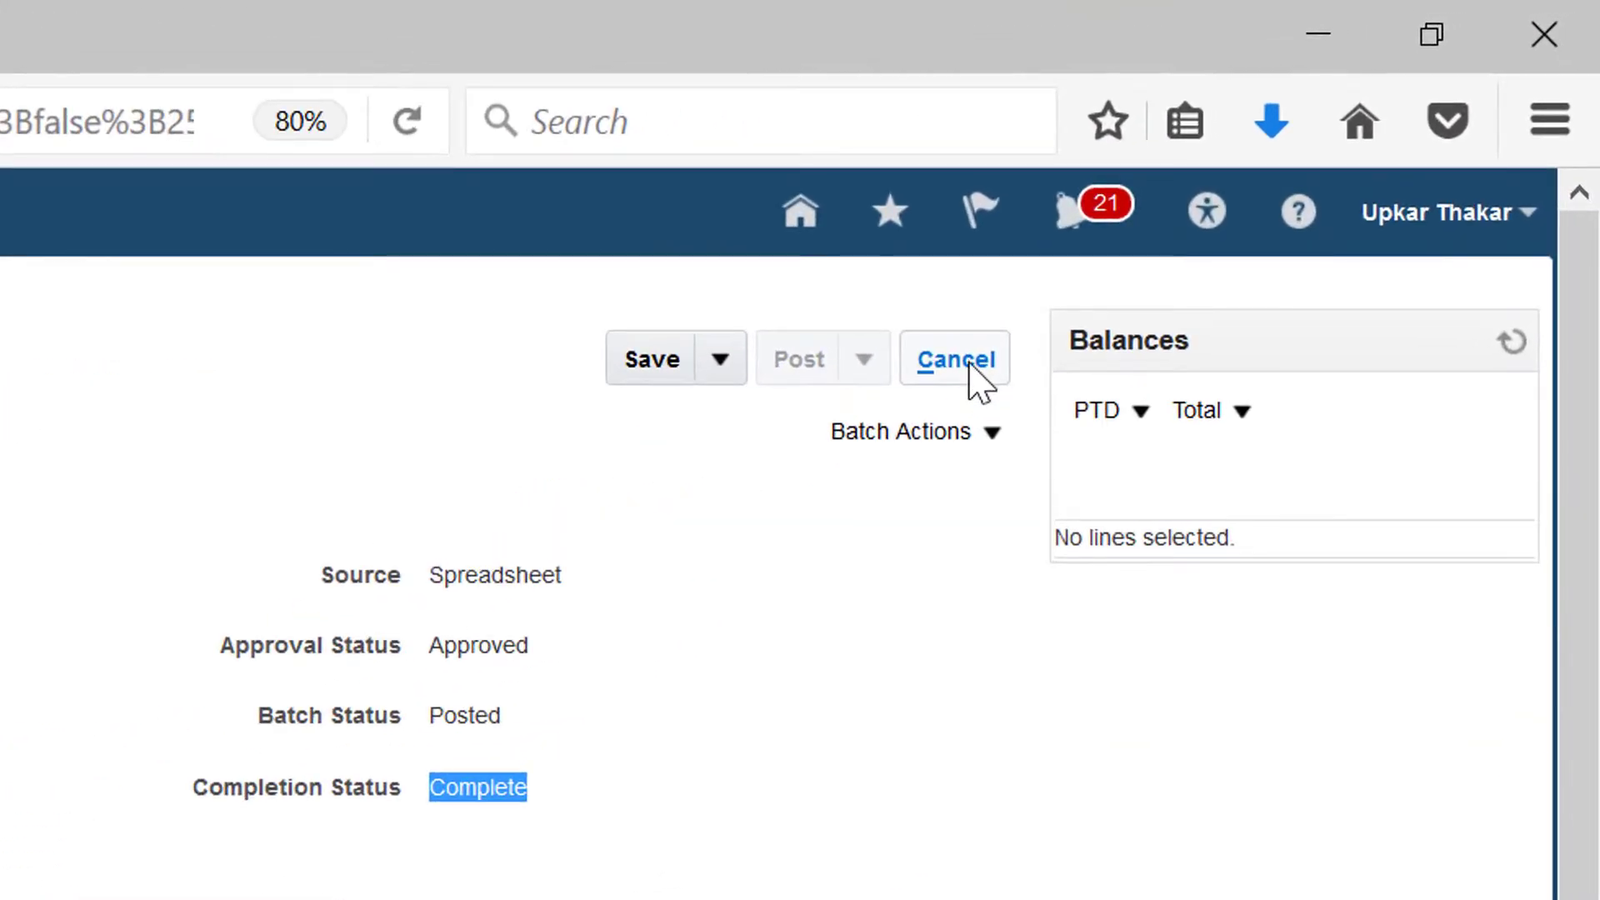
left_click(981, 371)
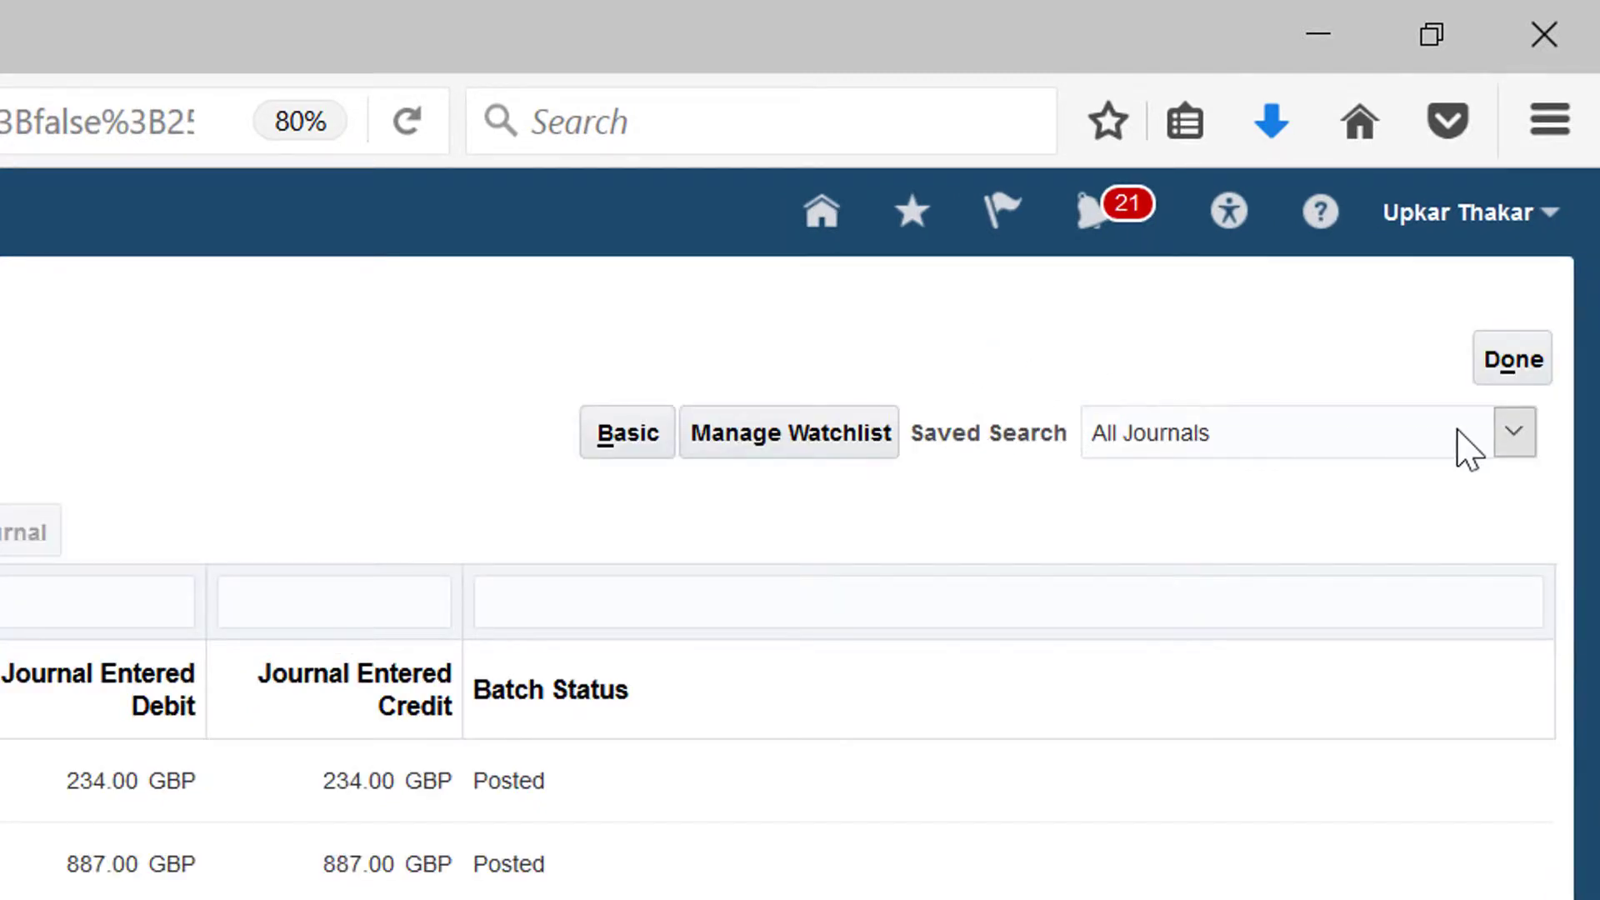
left_click(1505, 365)
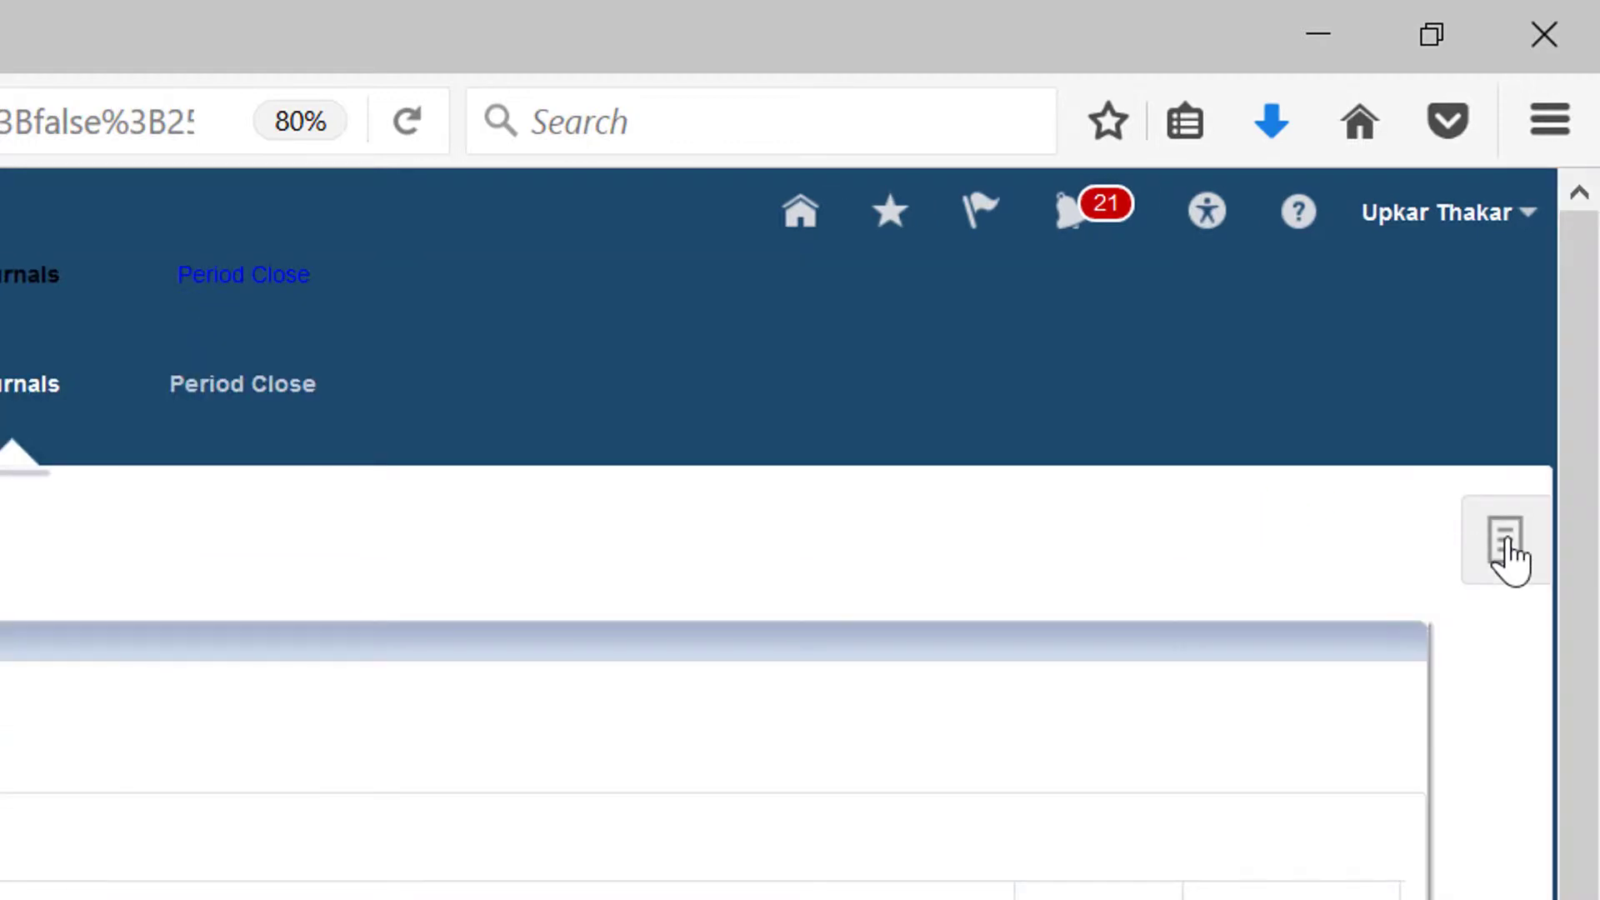
left_click(1517, 552)
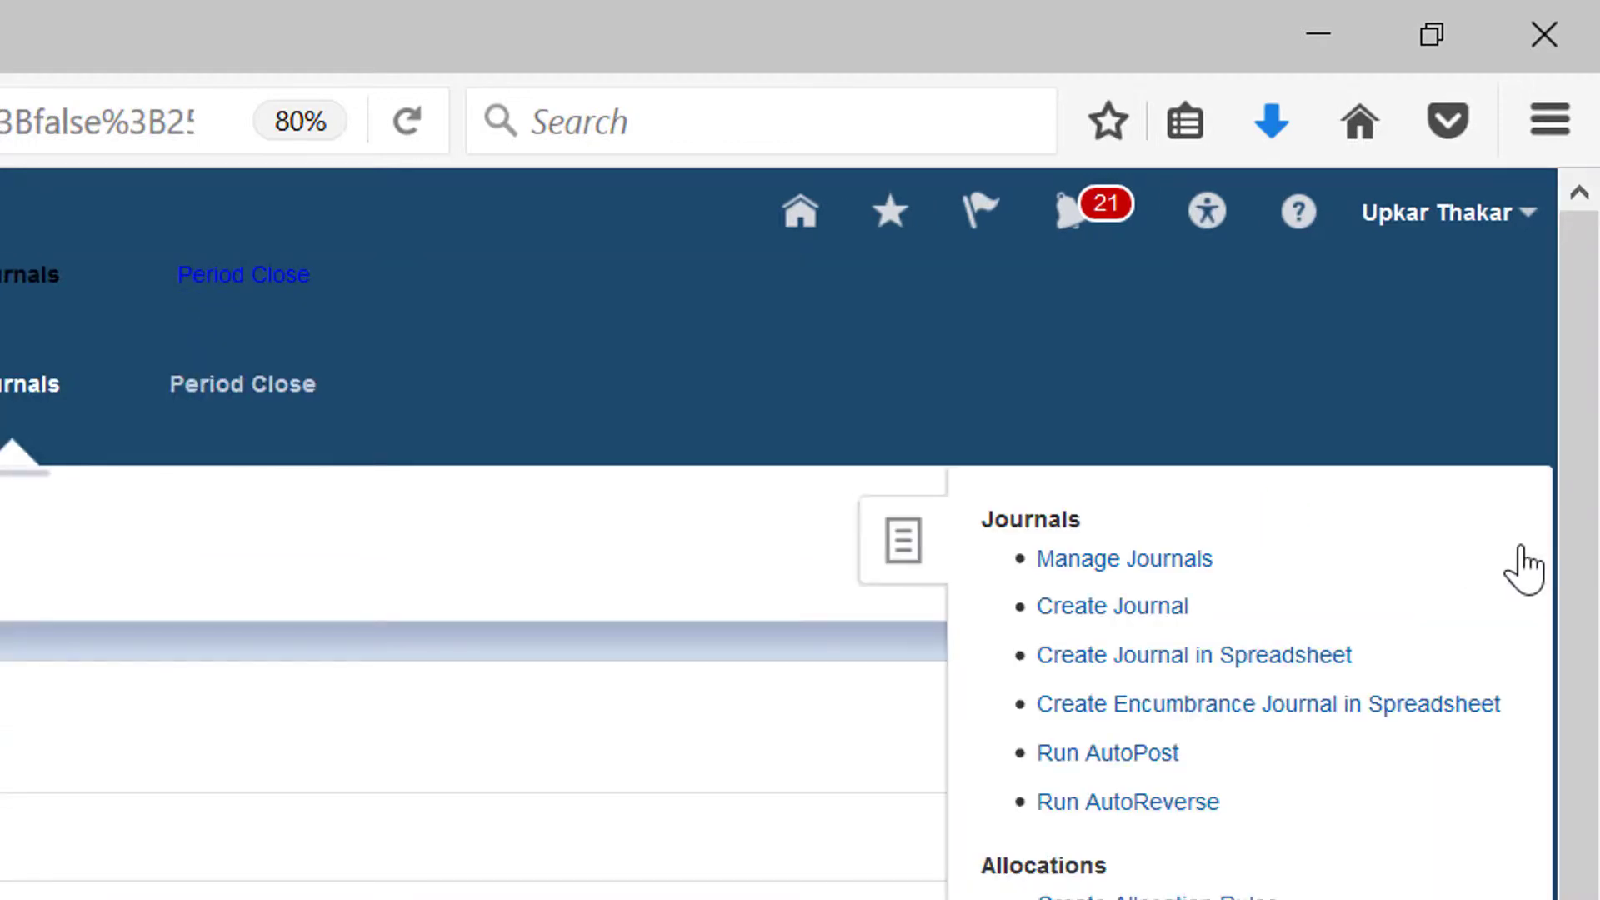
left_click(1078, 570)
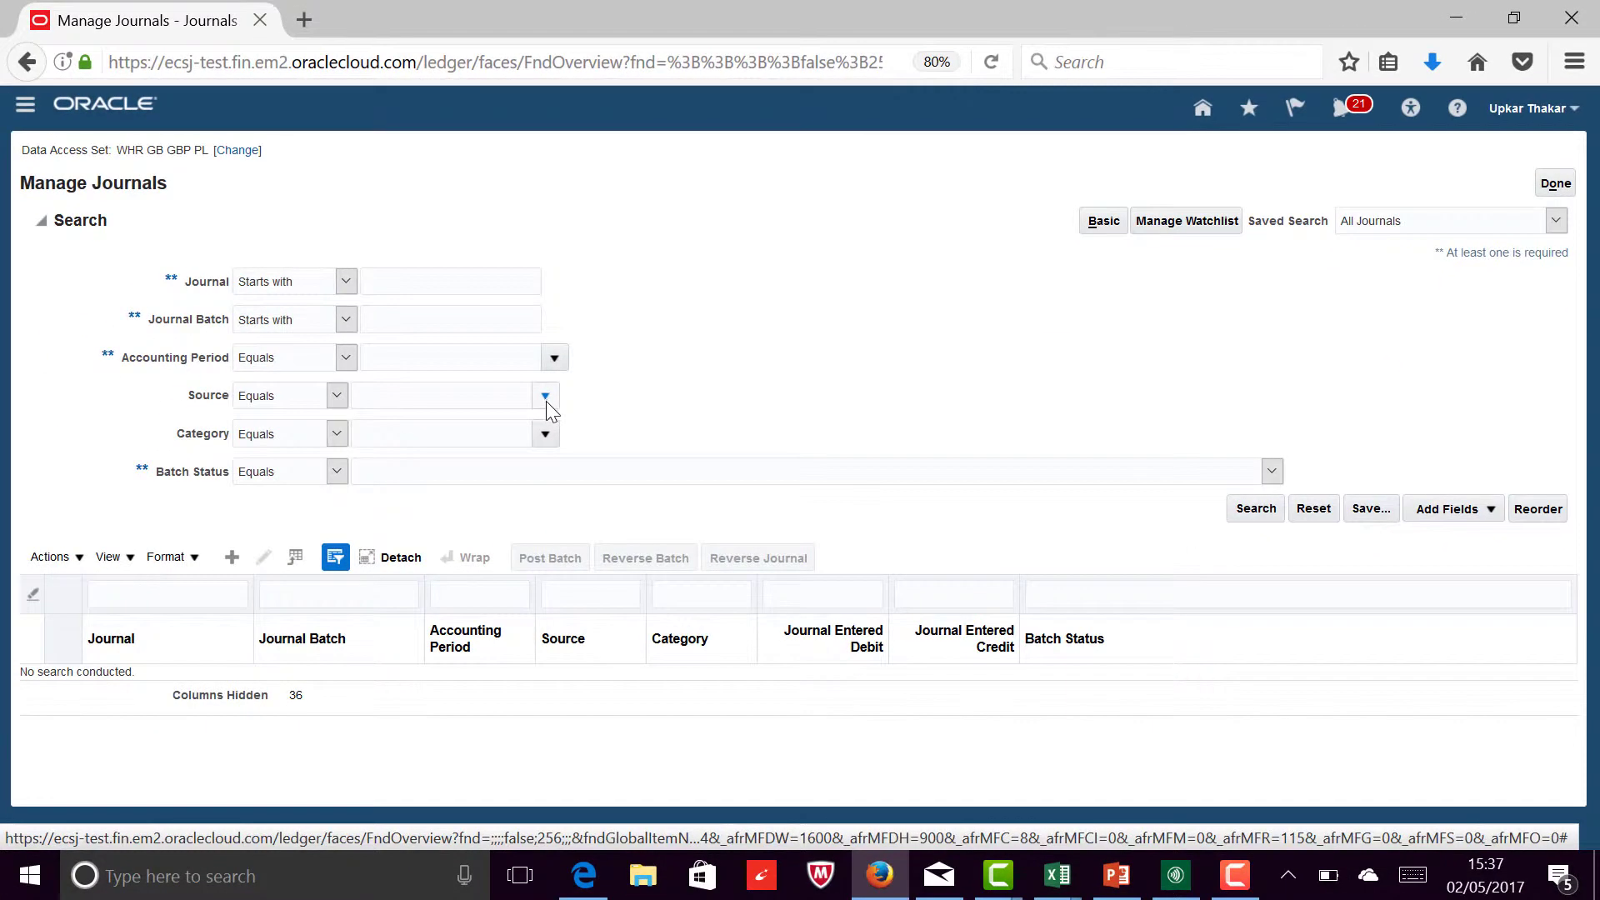
Step: Look up sources starting with Spread and set the journal search's Source to Spreadsheet
left_click(546, 397)
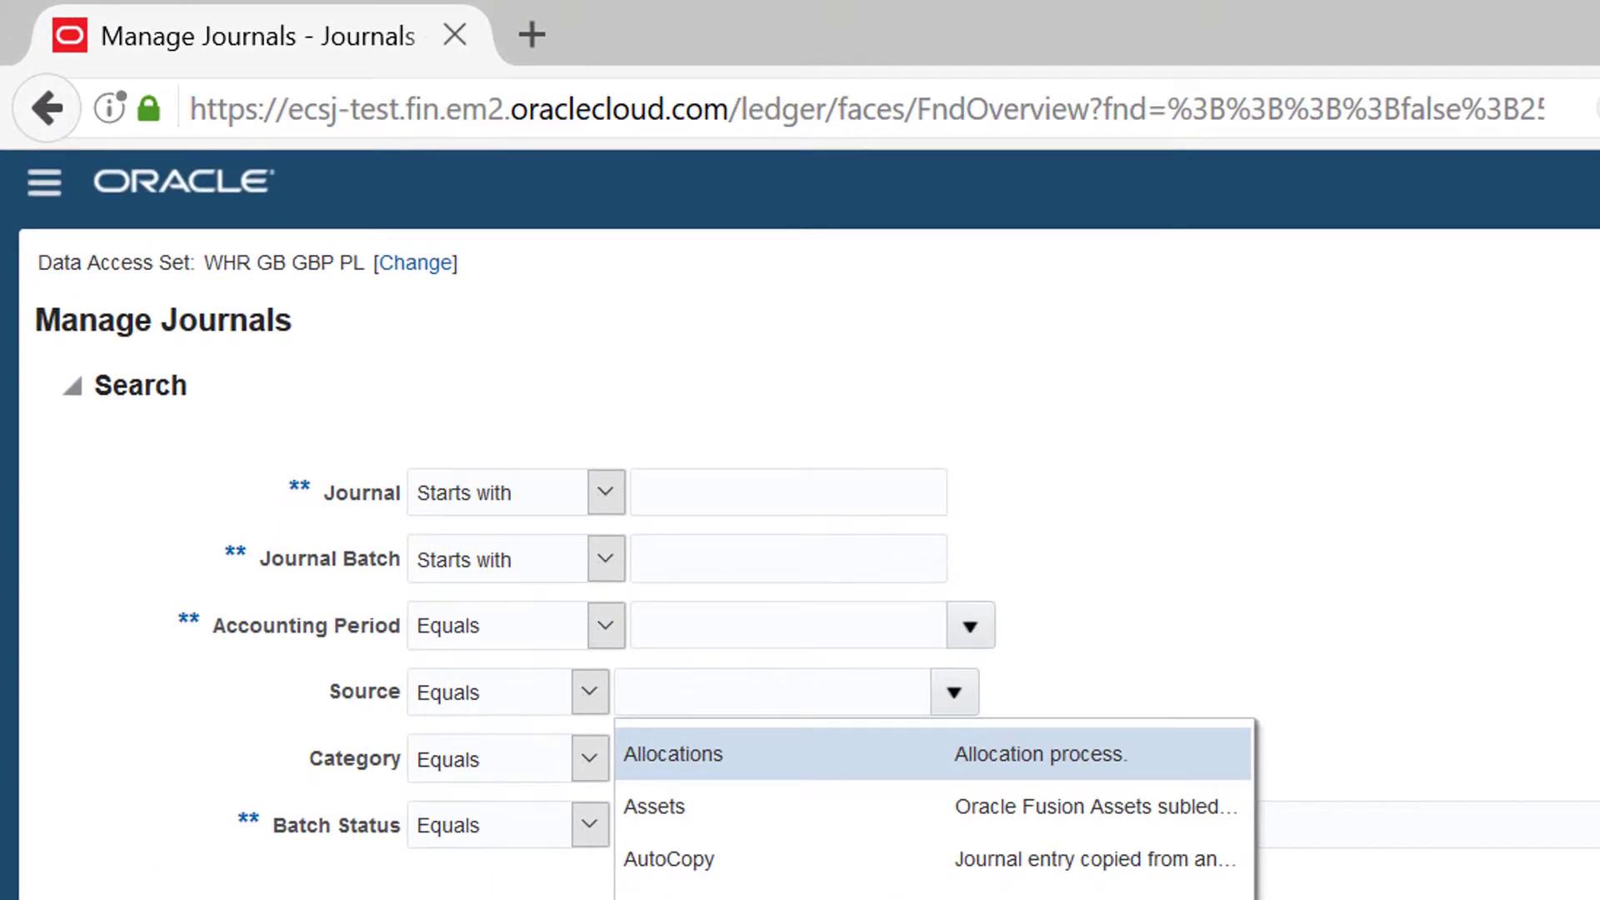
left_click(654, 898)
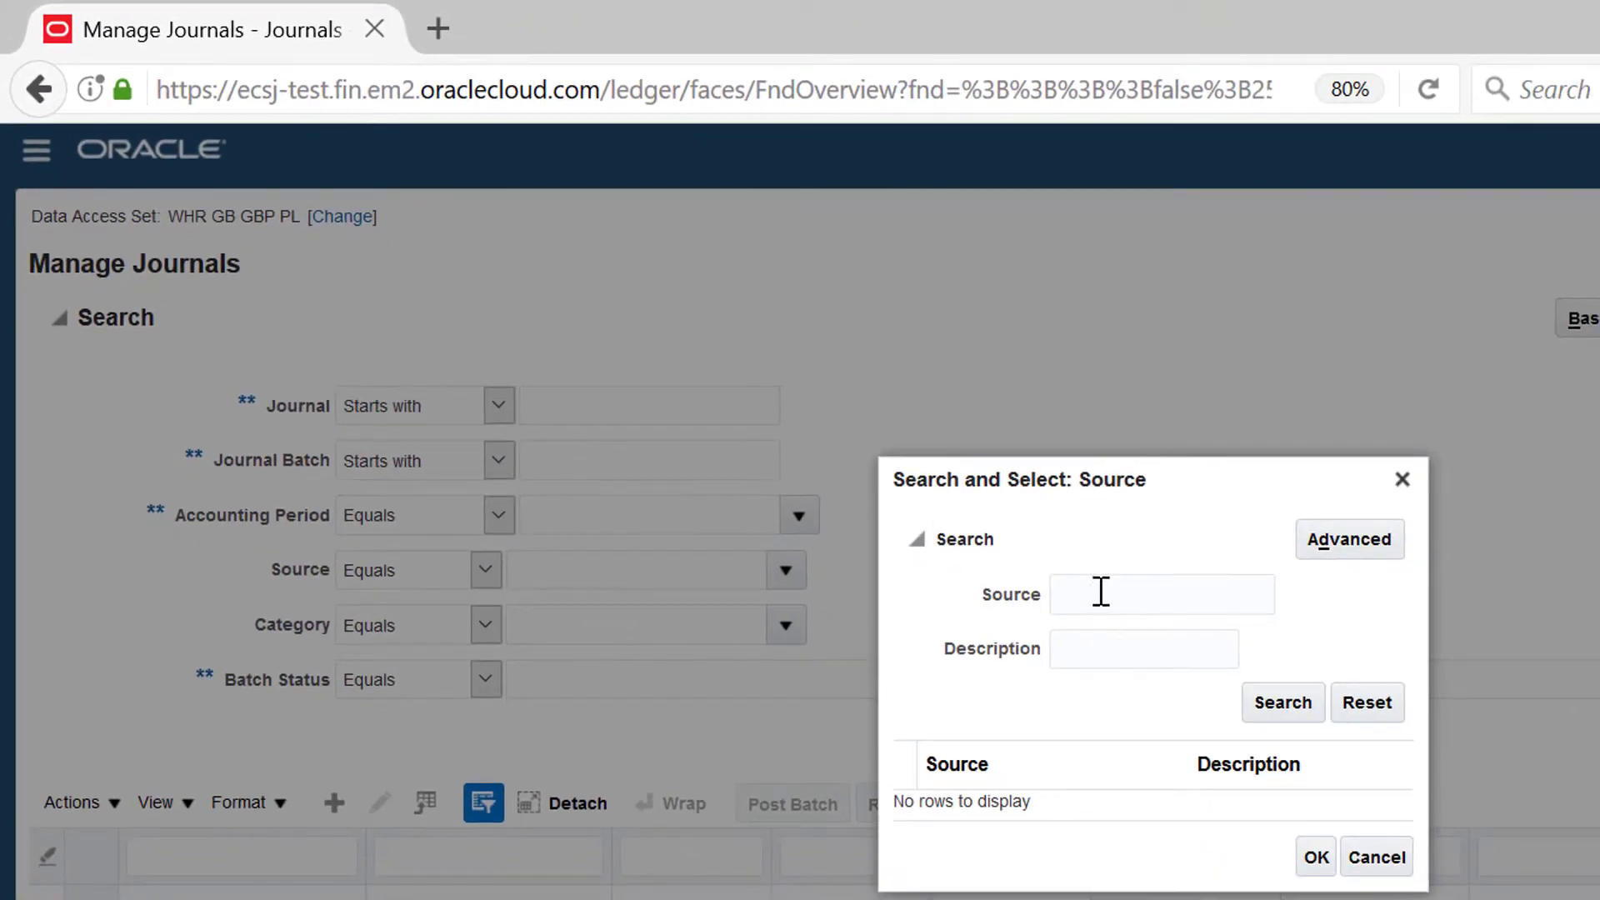
type("Spr")
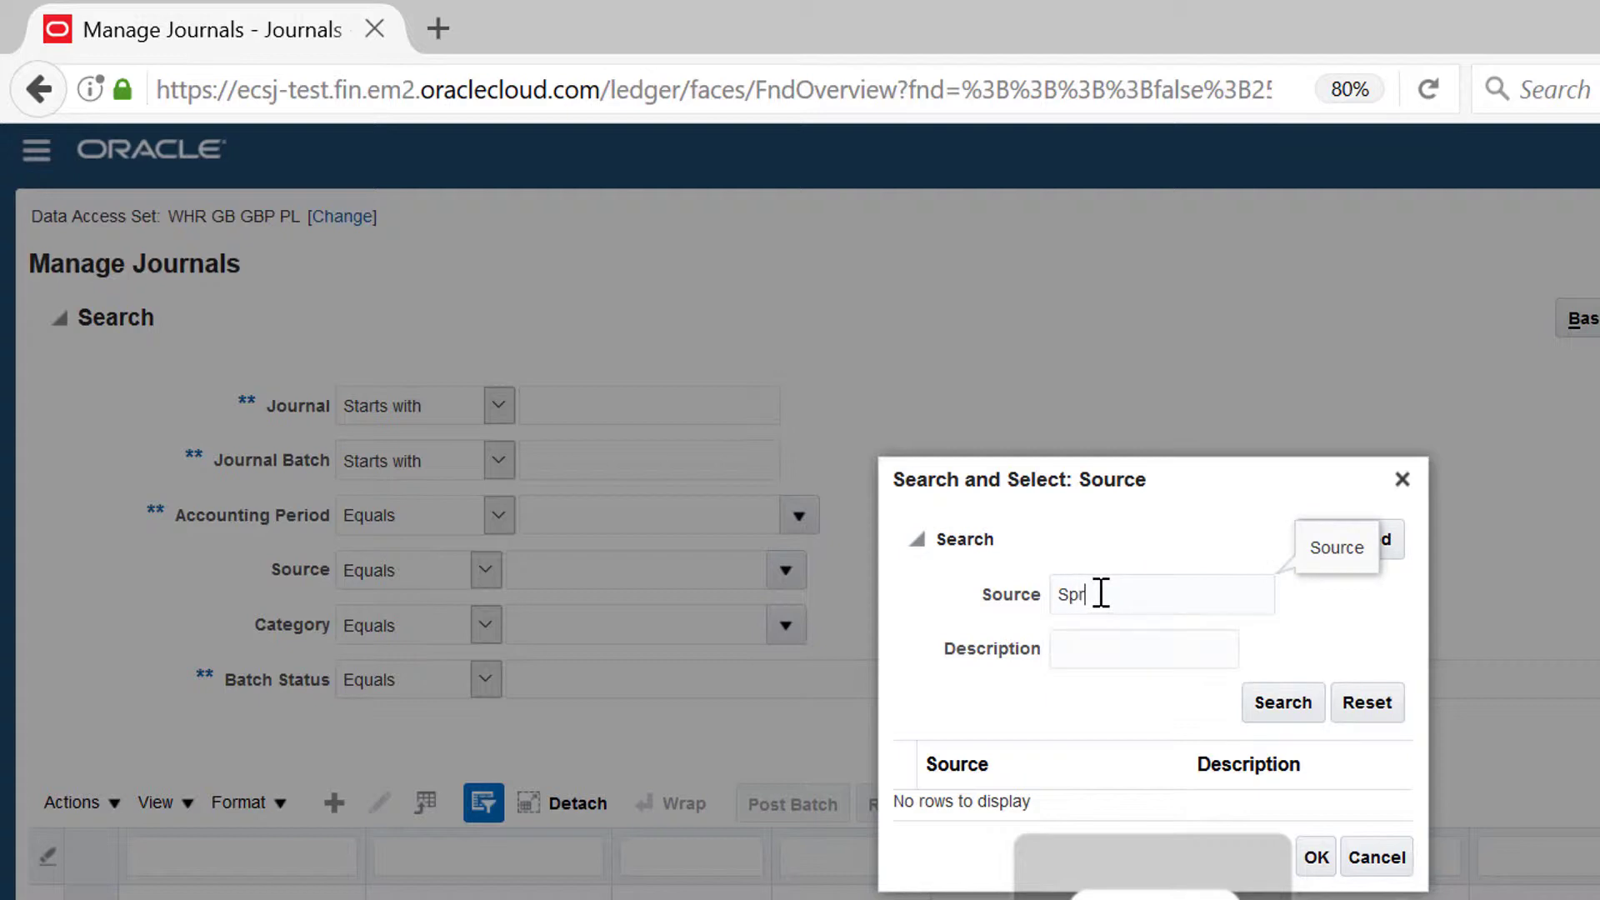
type("ead")
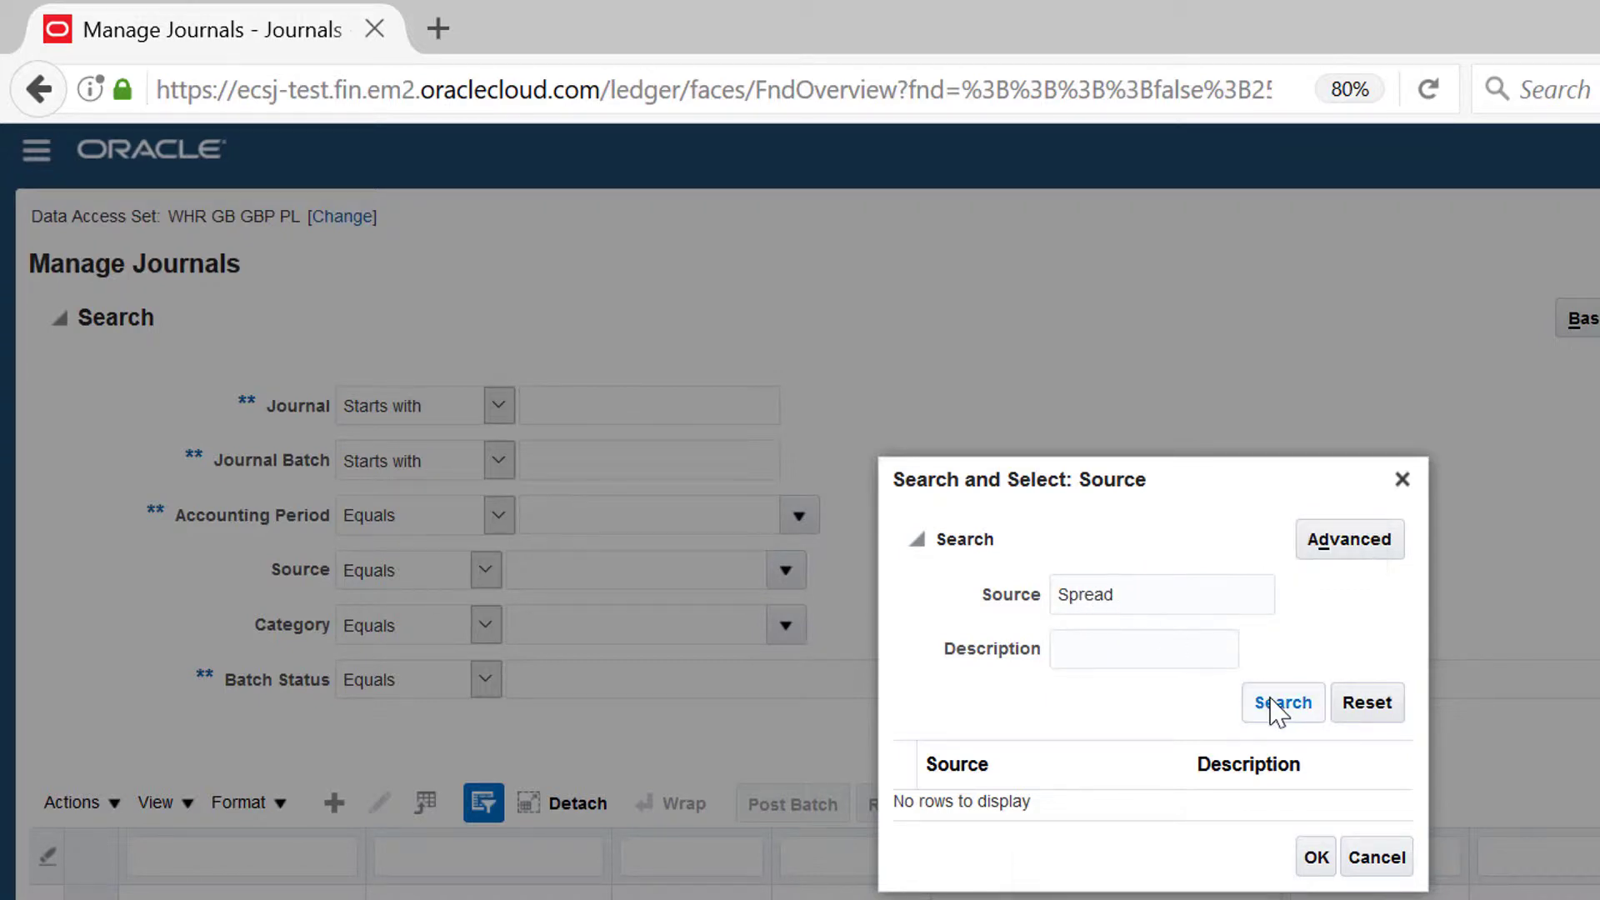
left_click(1279, 702)
left_click(1058, 803)
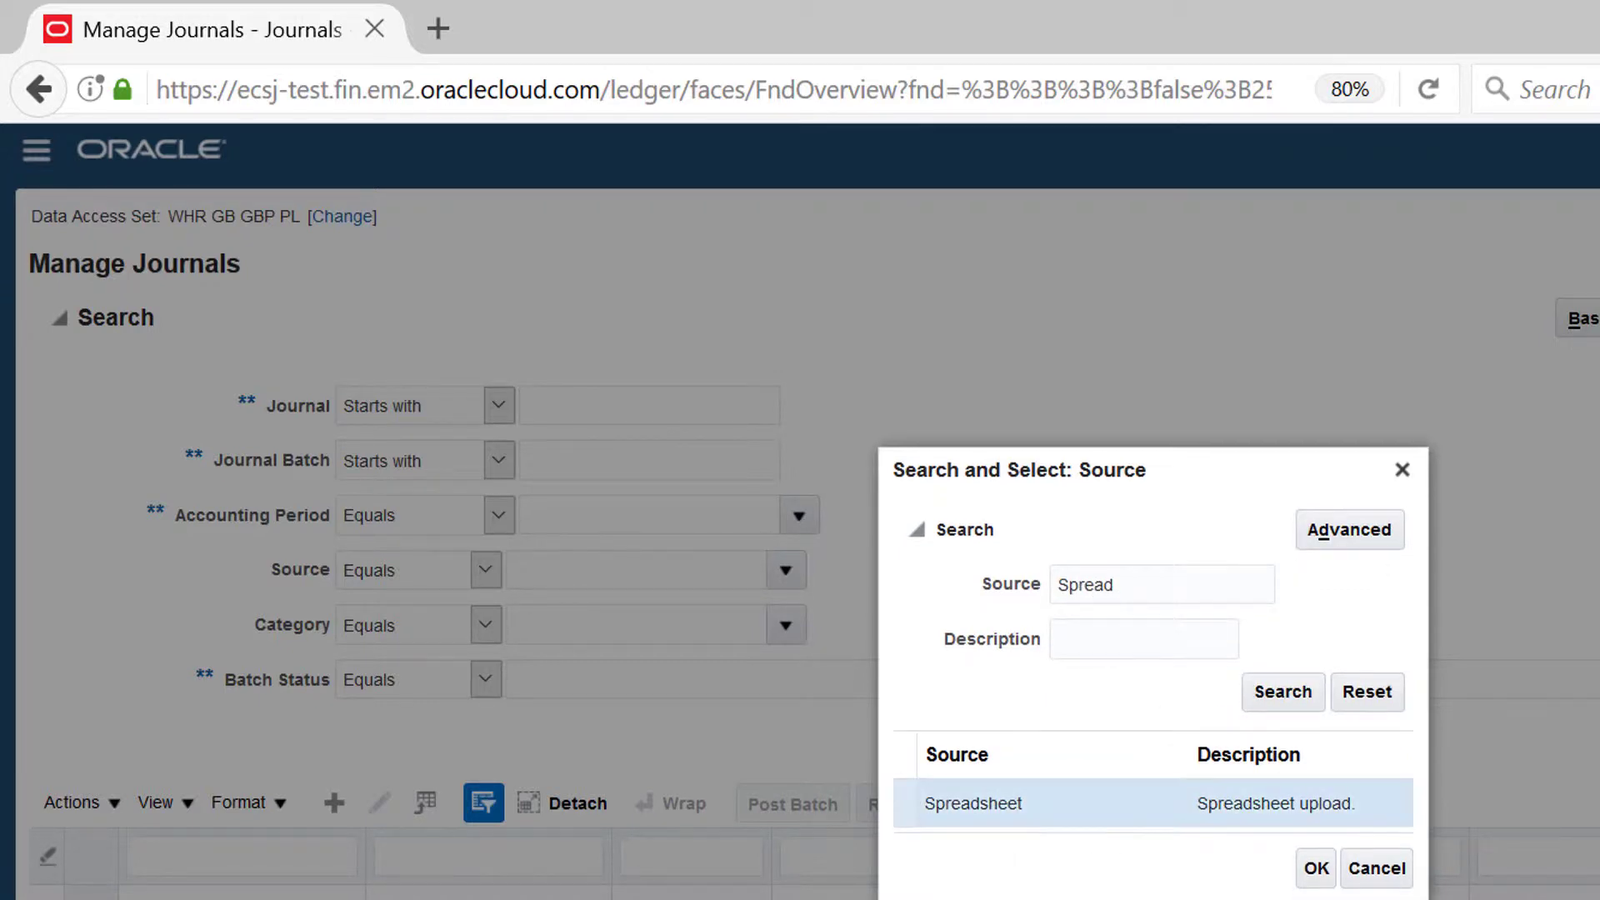
left_click(1315, 868)
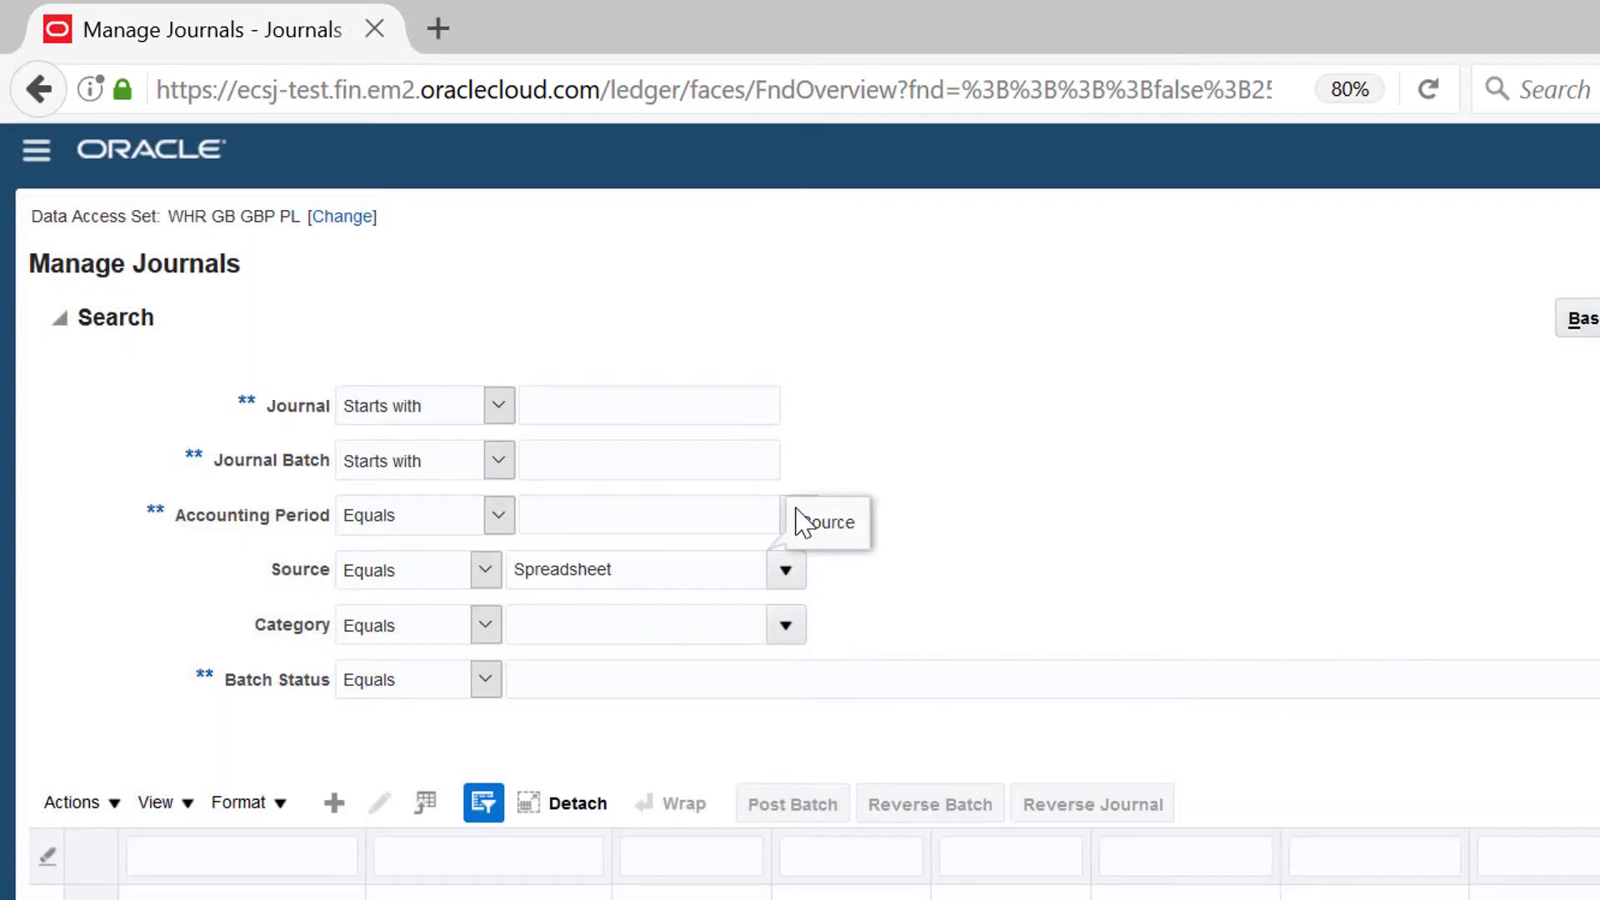
Step: Set Accounting Period to PD02 - 17/18 and search for the matching journals
left_click(742, 510)
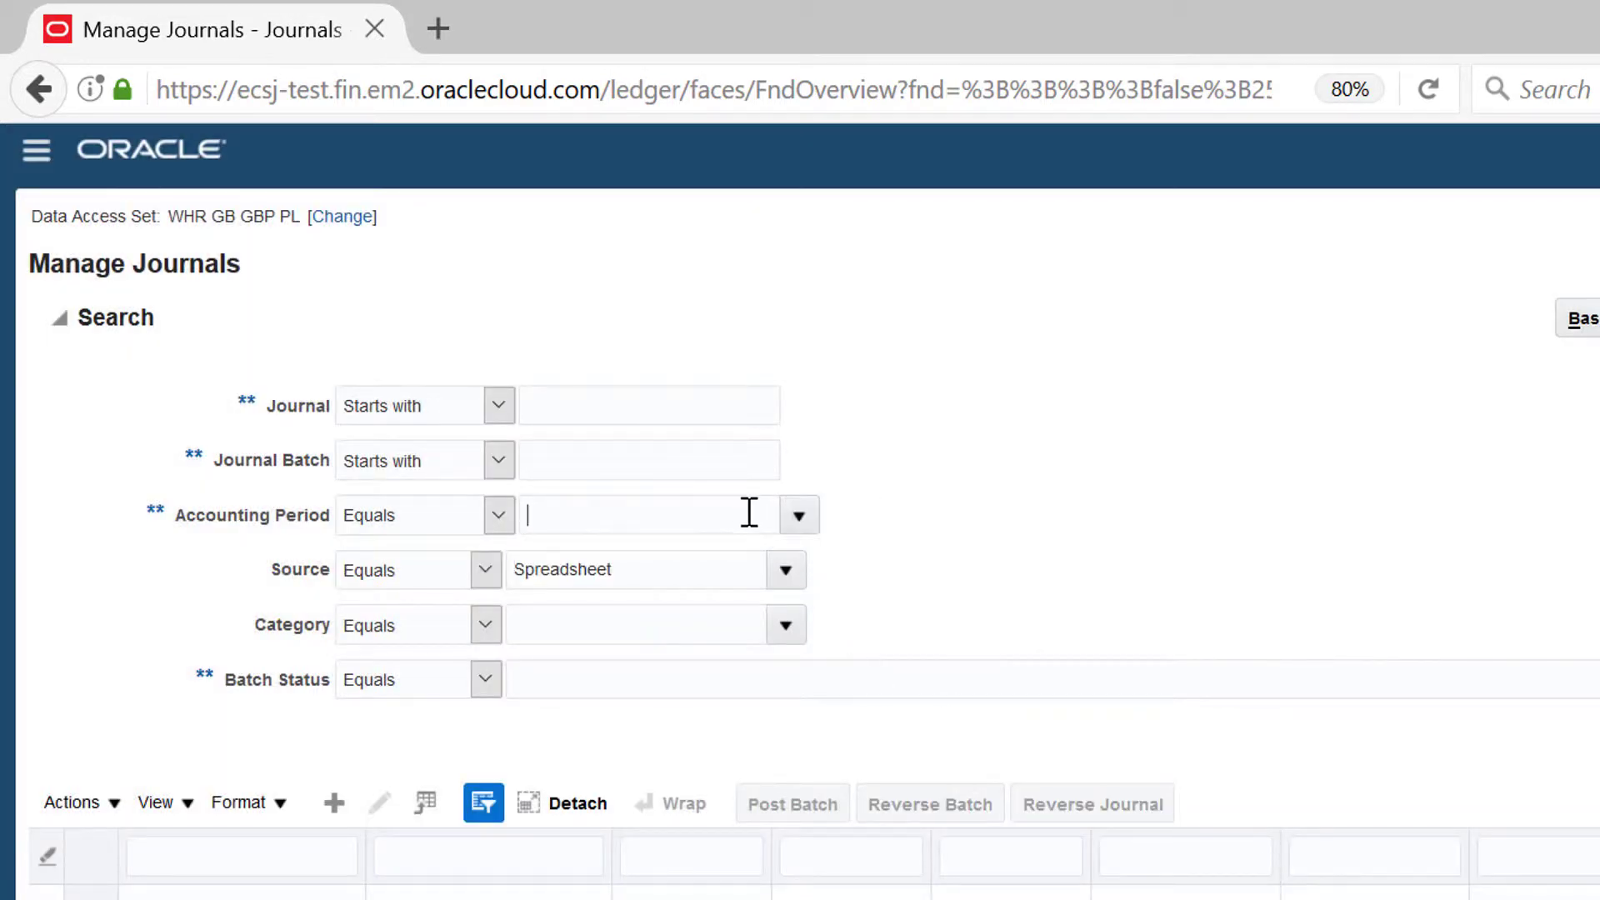
left_click(795, 519)
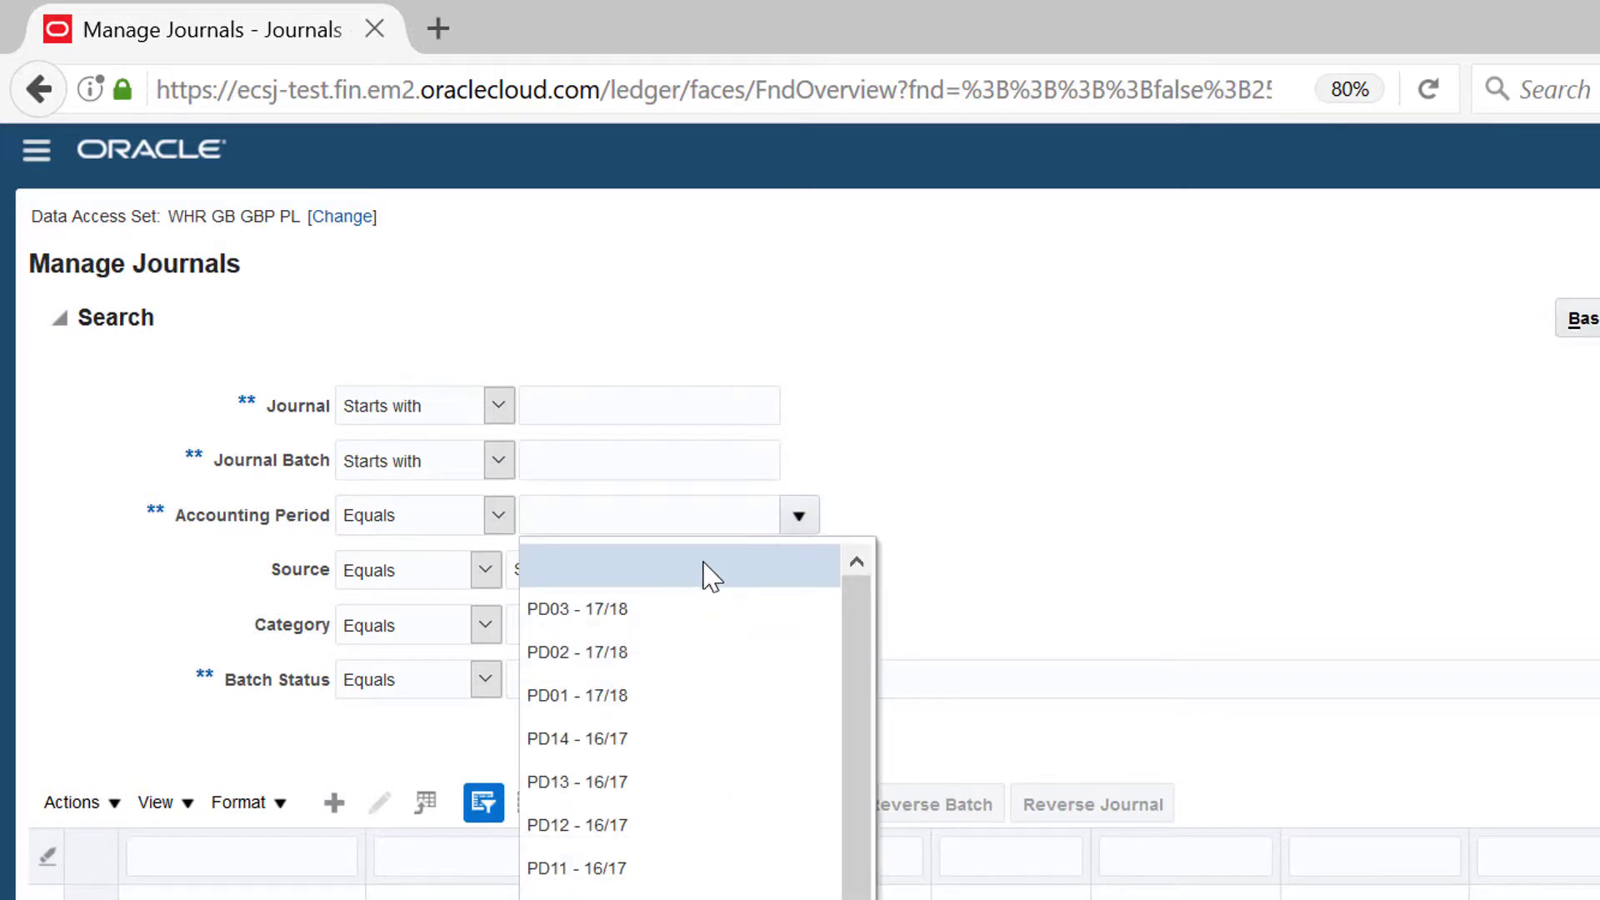
left_click(670, 652)
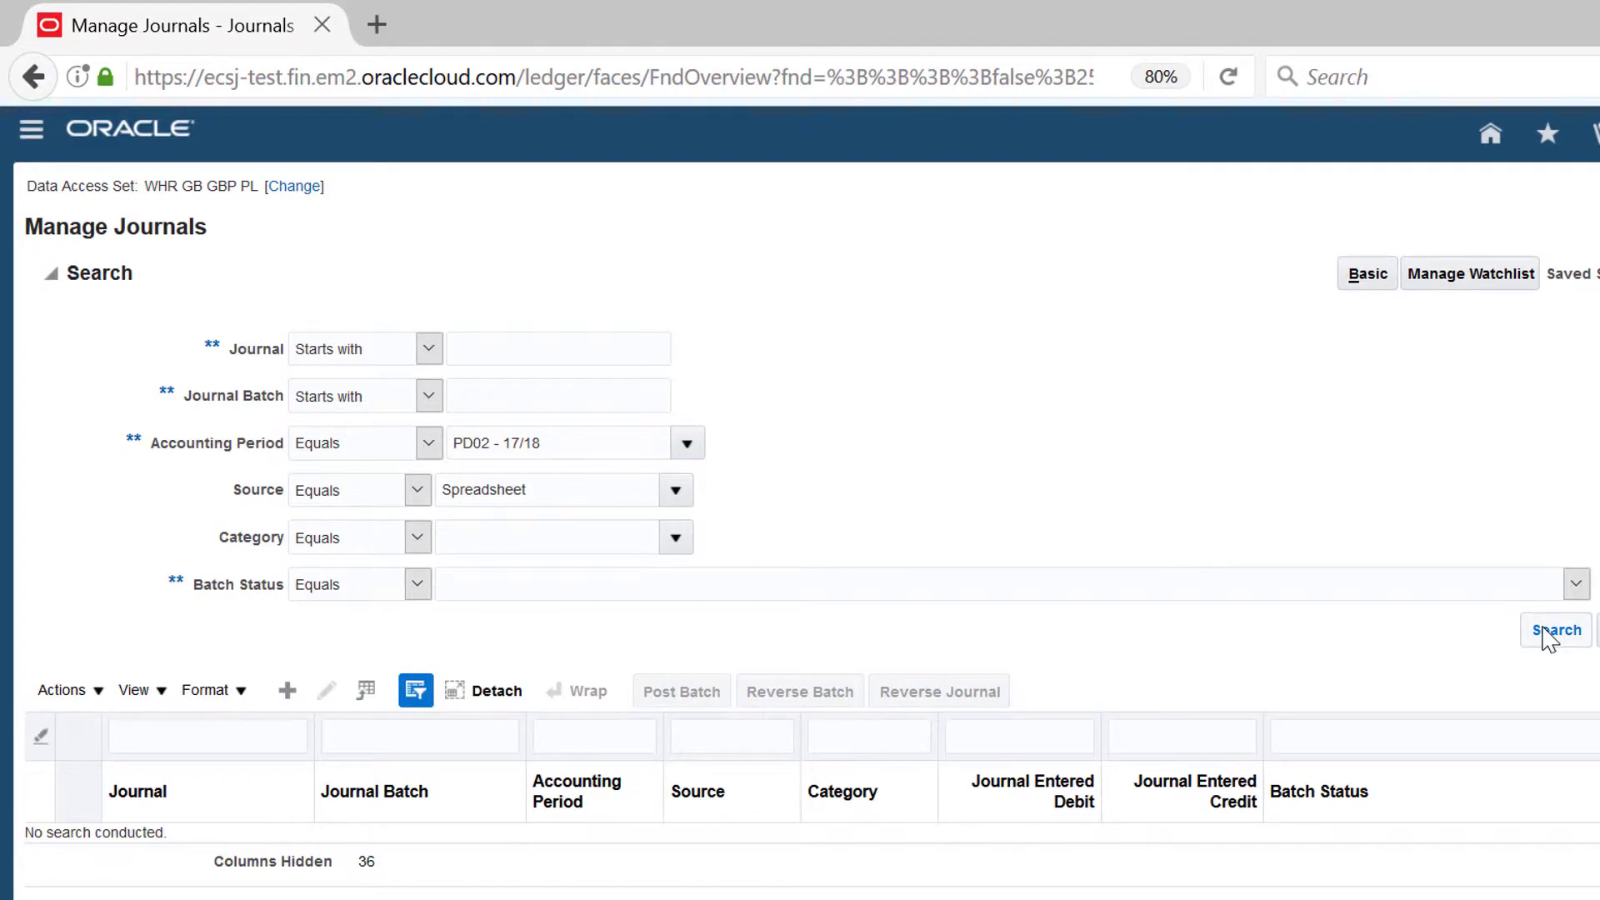
left_click(1551, 631)
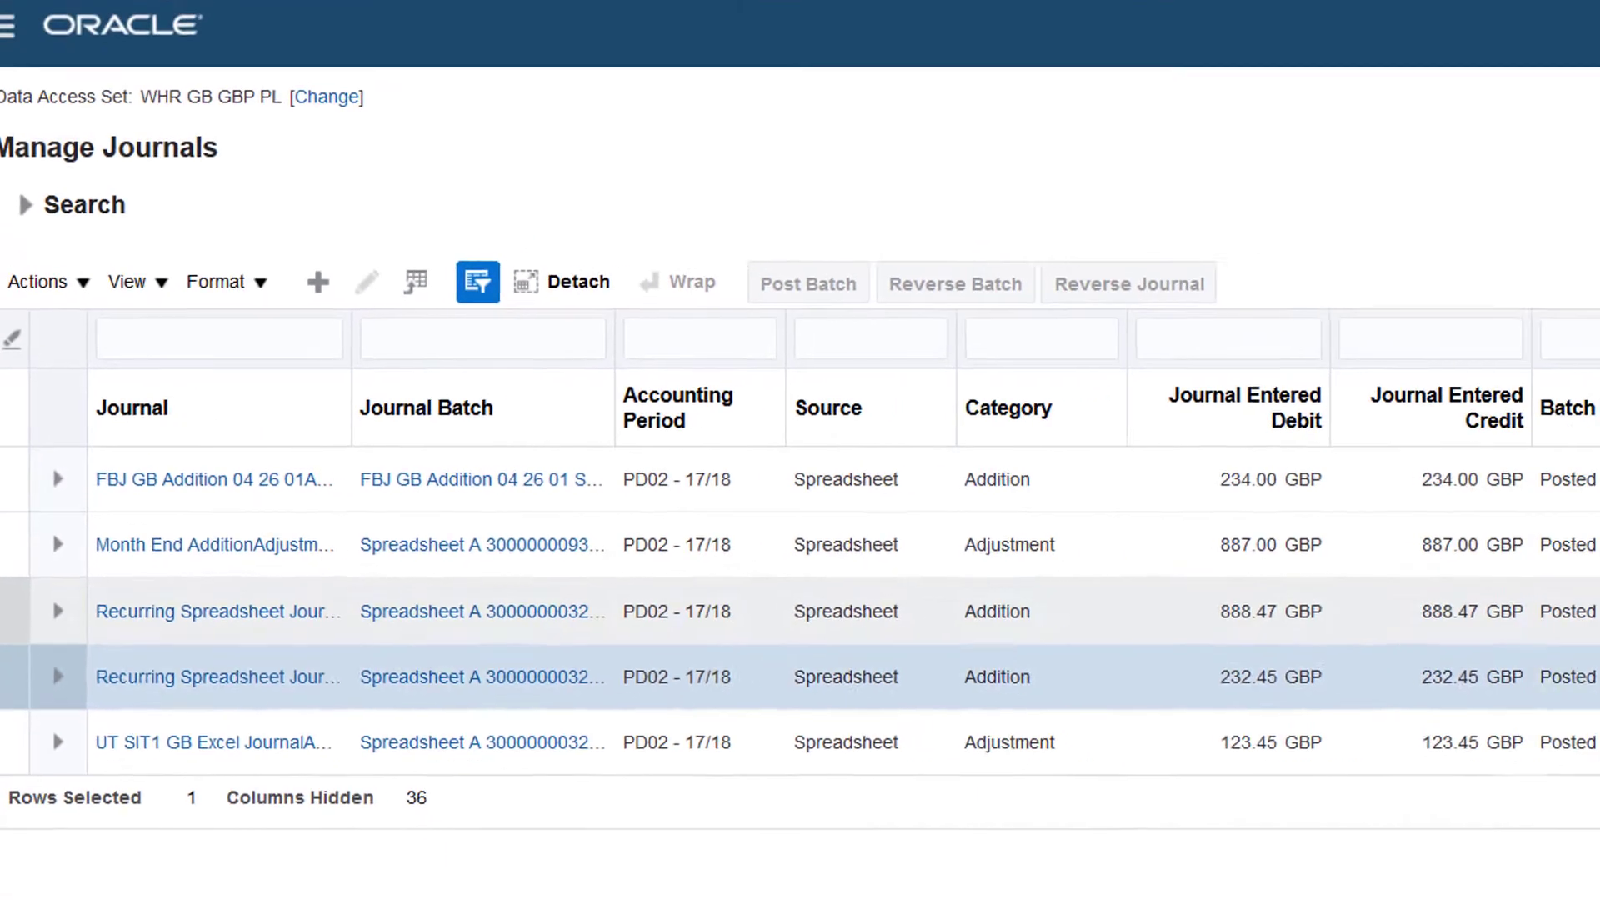
left_click(1550, 608)
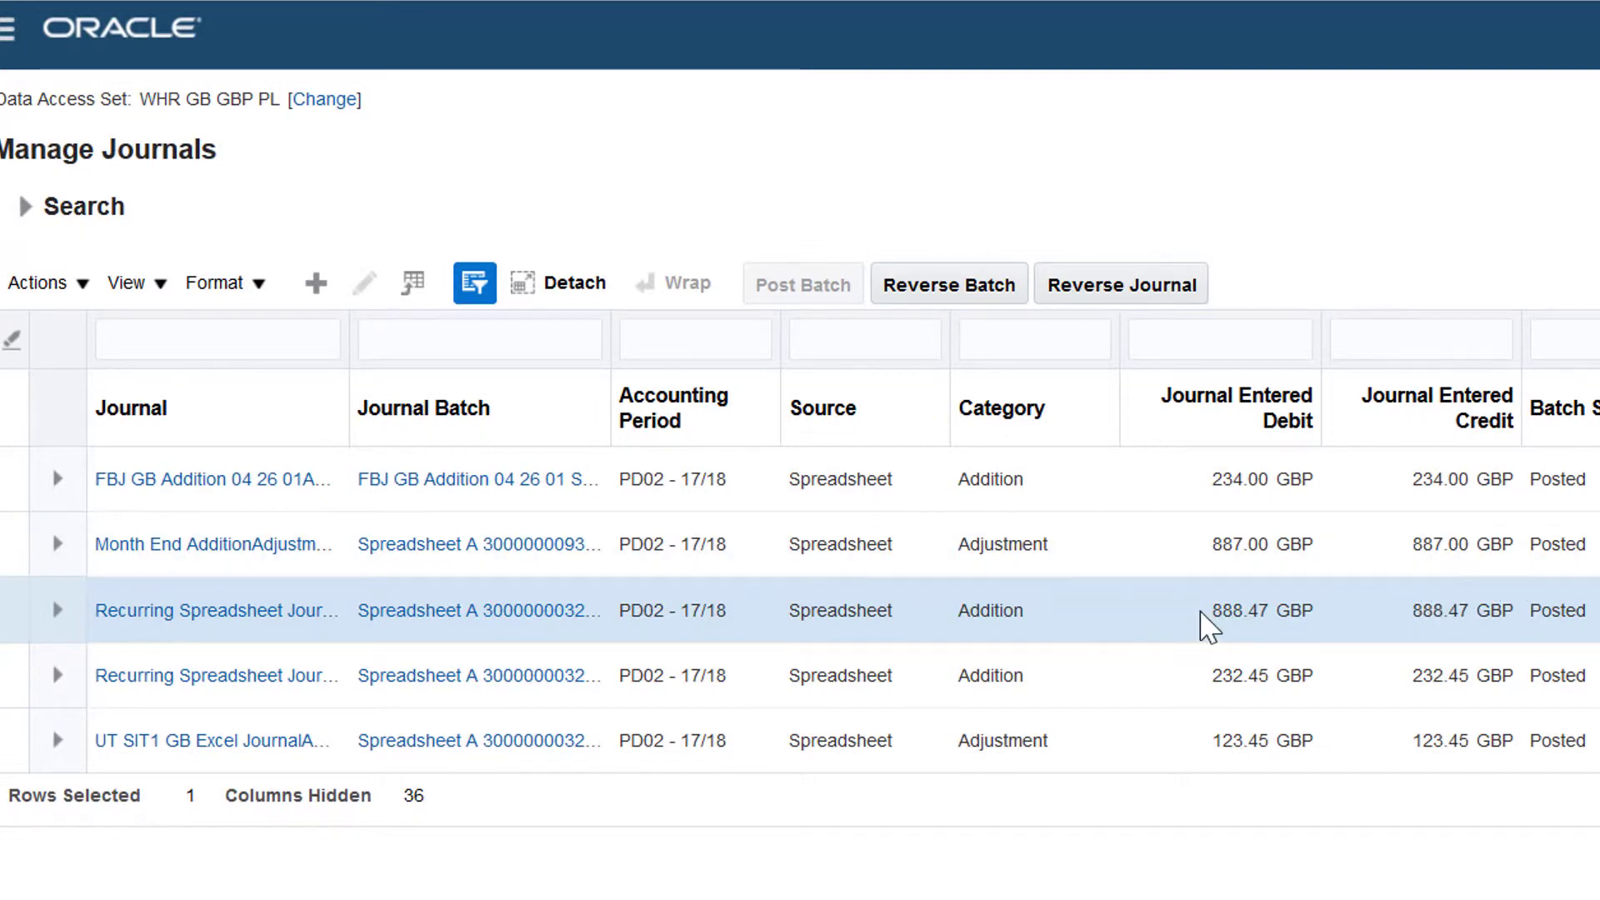
Step: Open the Recurring Spreadsheet Journal 2 entry and review its name, batch and completion statuses, and journal lines
left_click(248, 611)
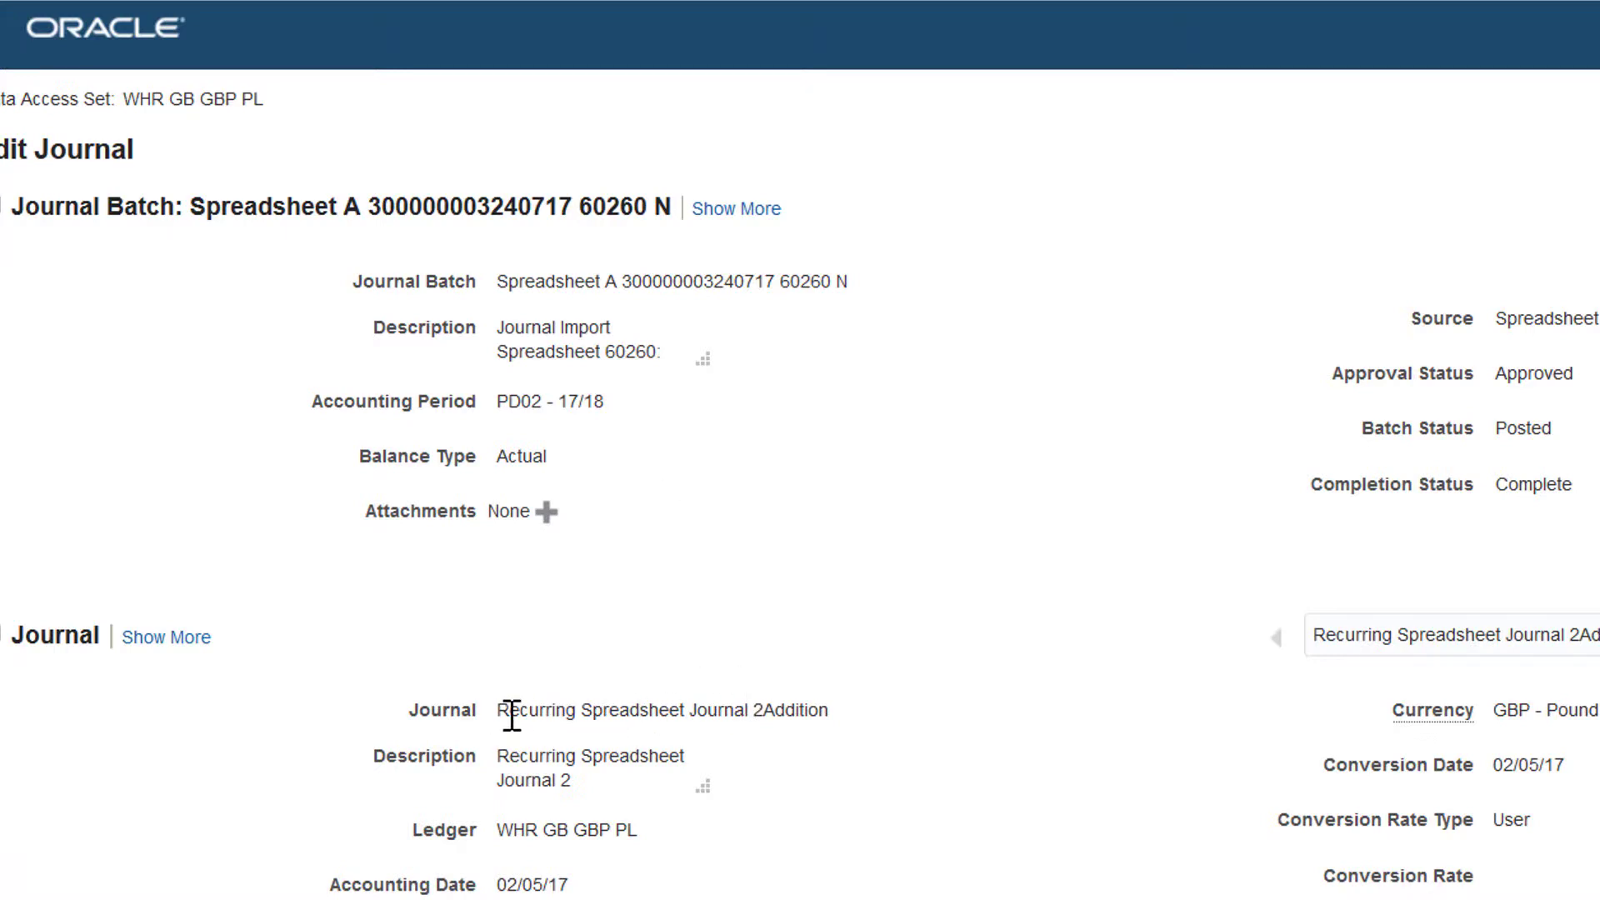
left_click_drag(503, 714, 763, 719)
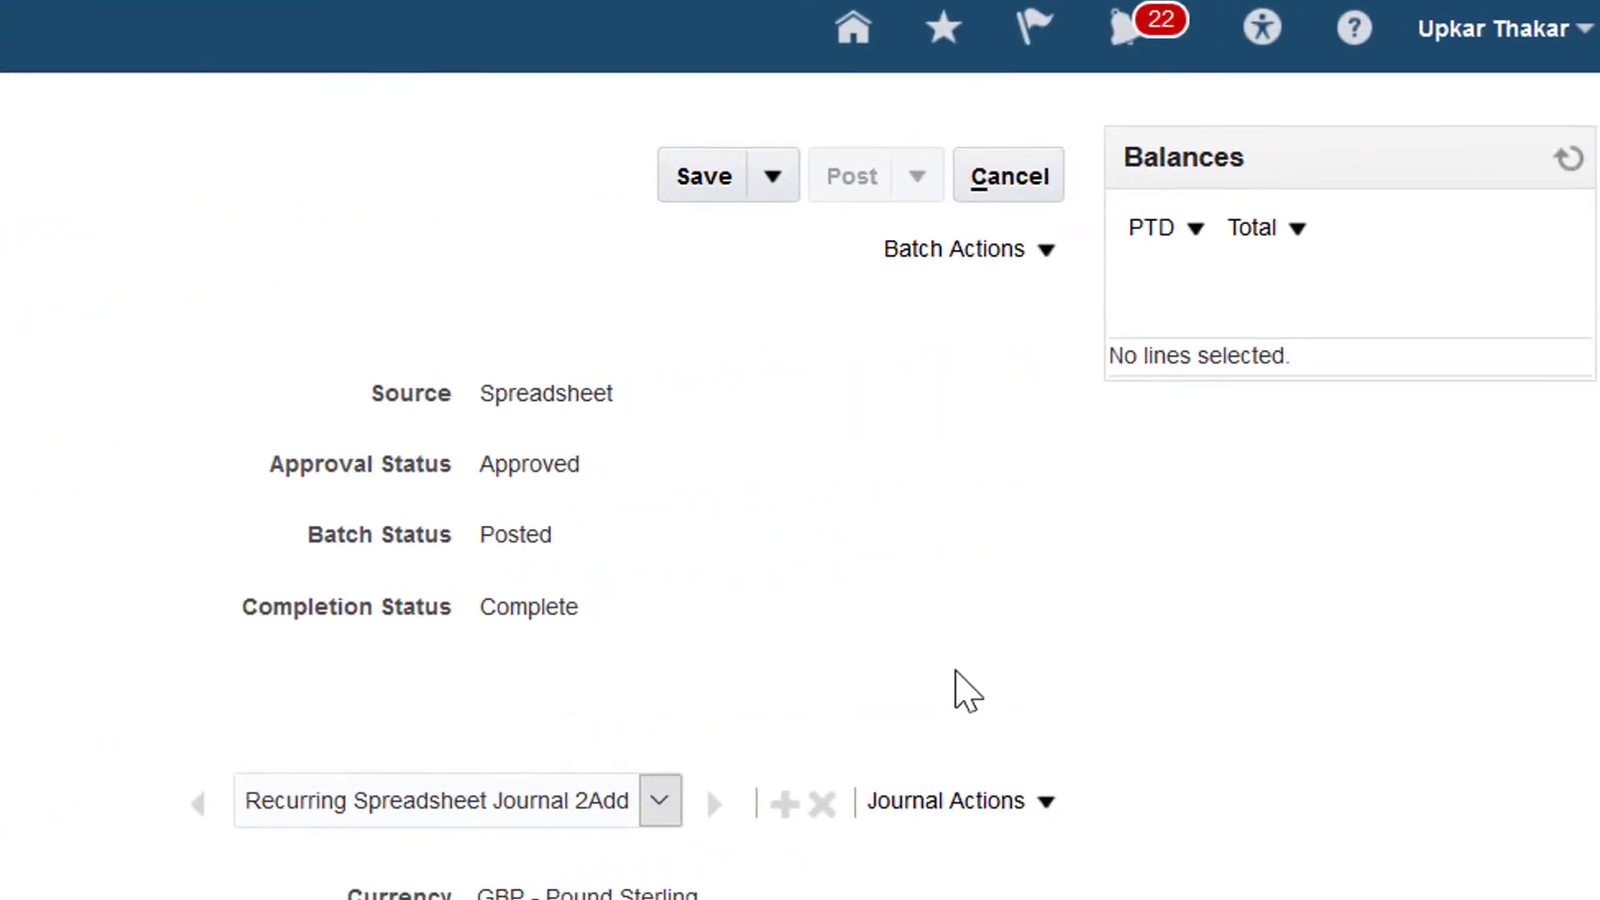
left_click_drag(555, 537, 479, 537)
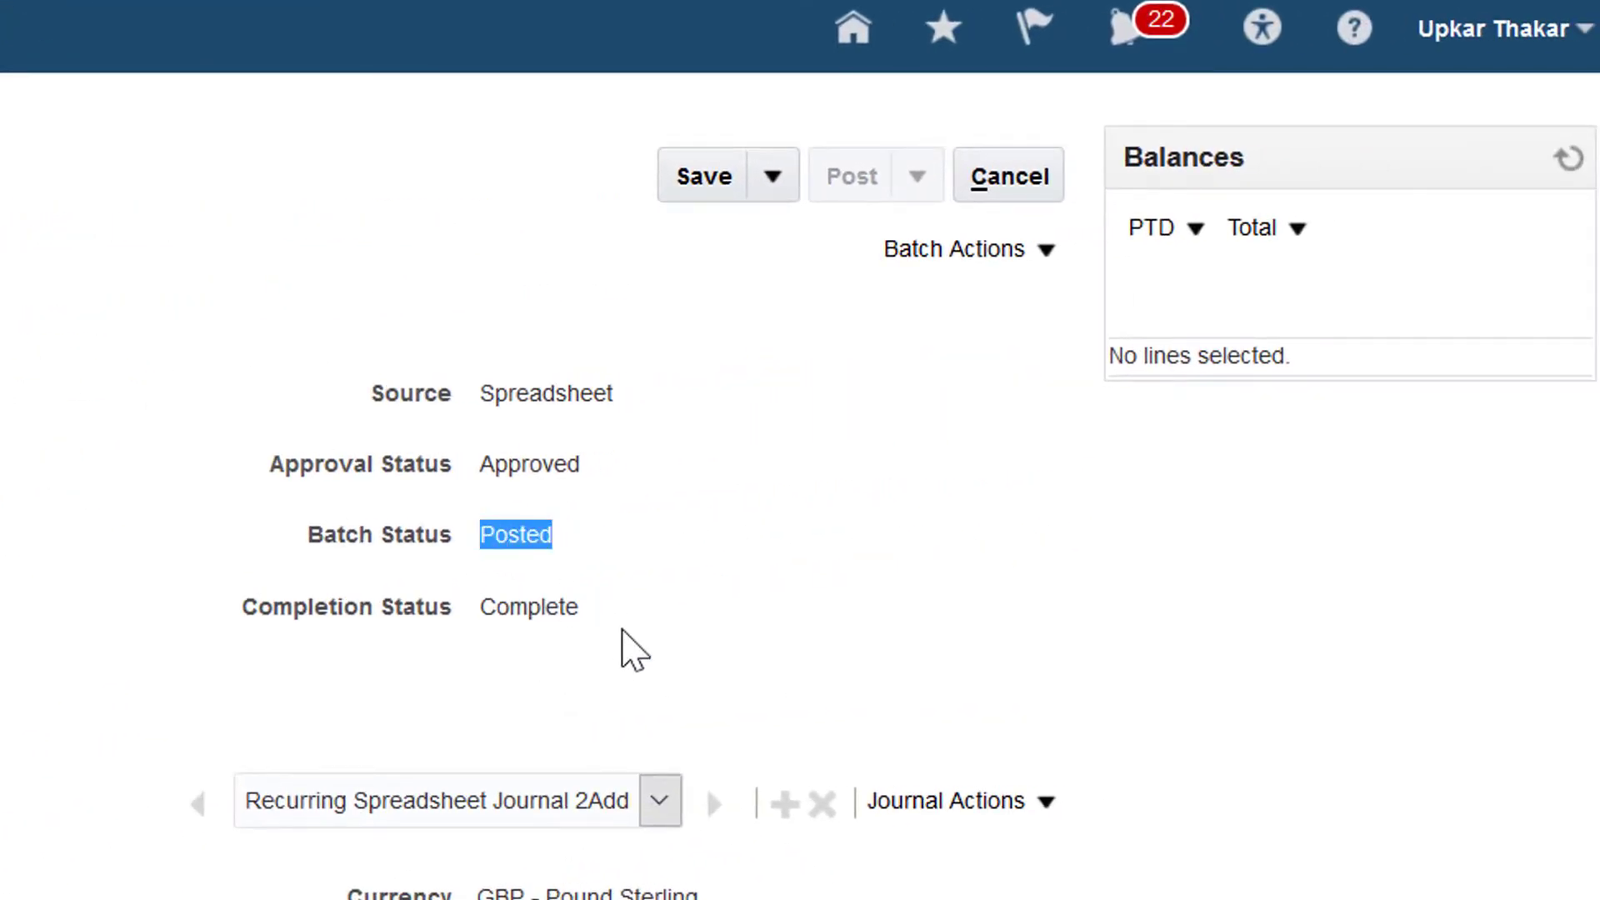
left_click_drag(596, 621, 477, 606)
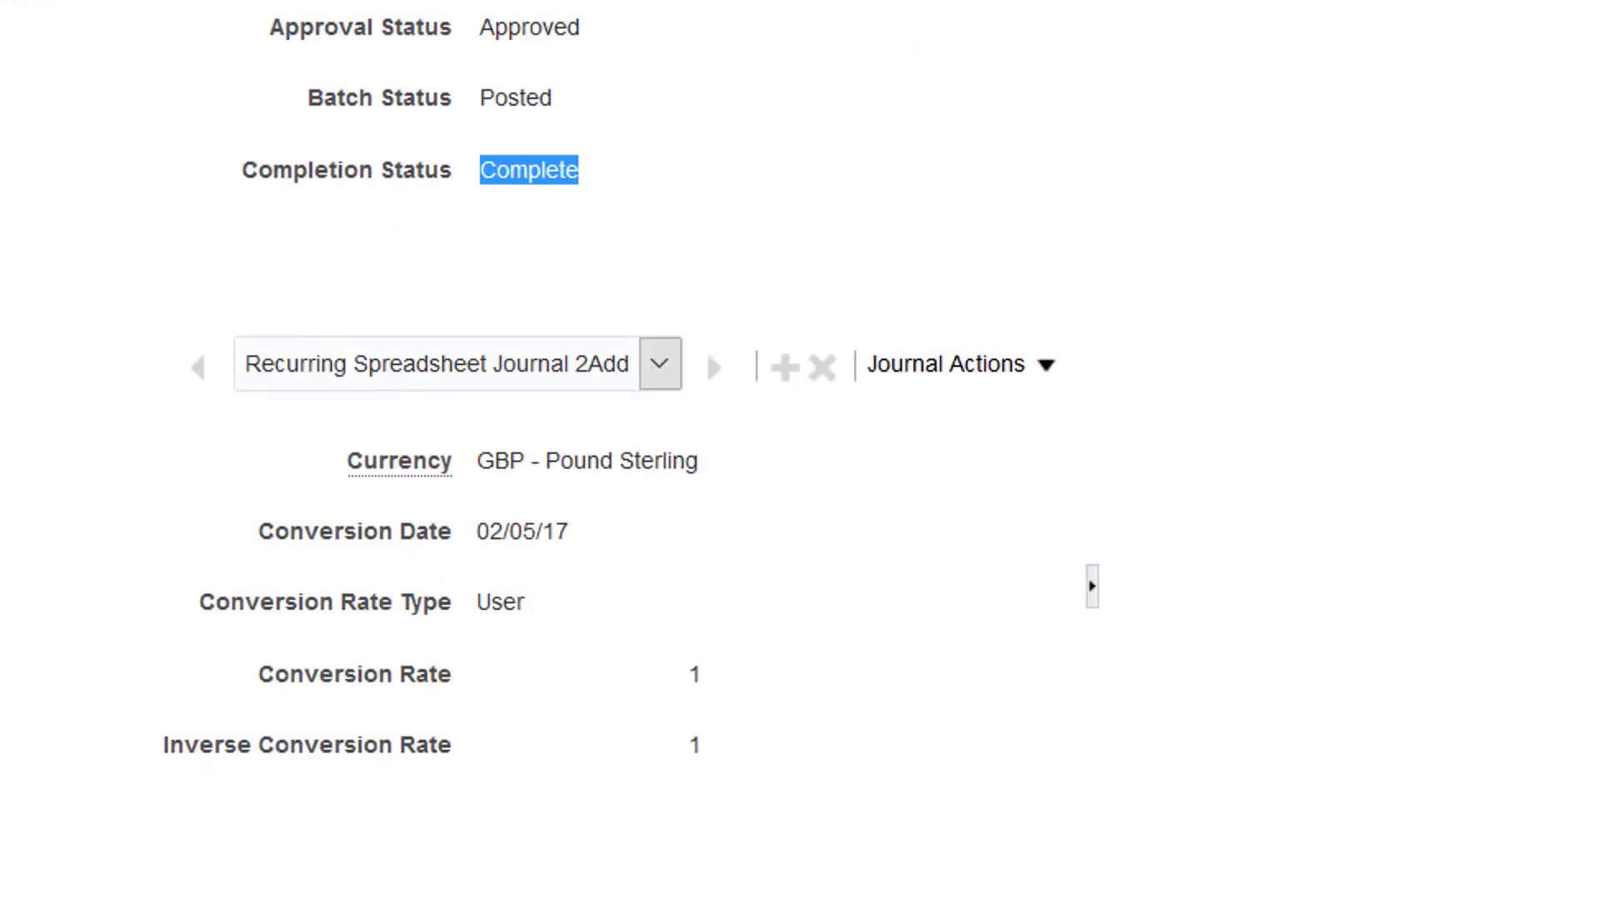
left_click(386, 703)
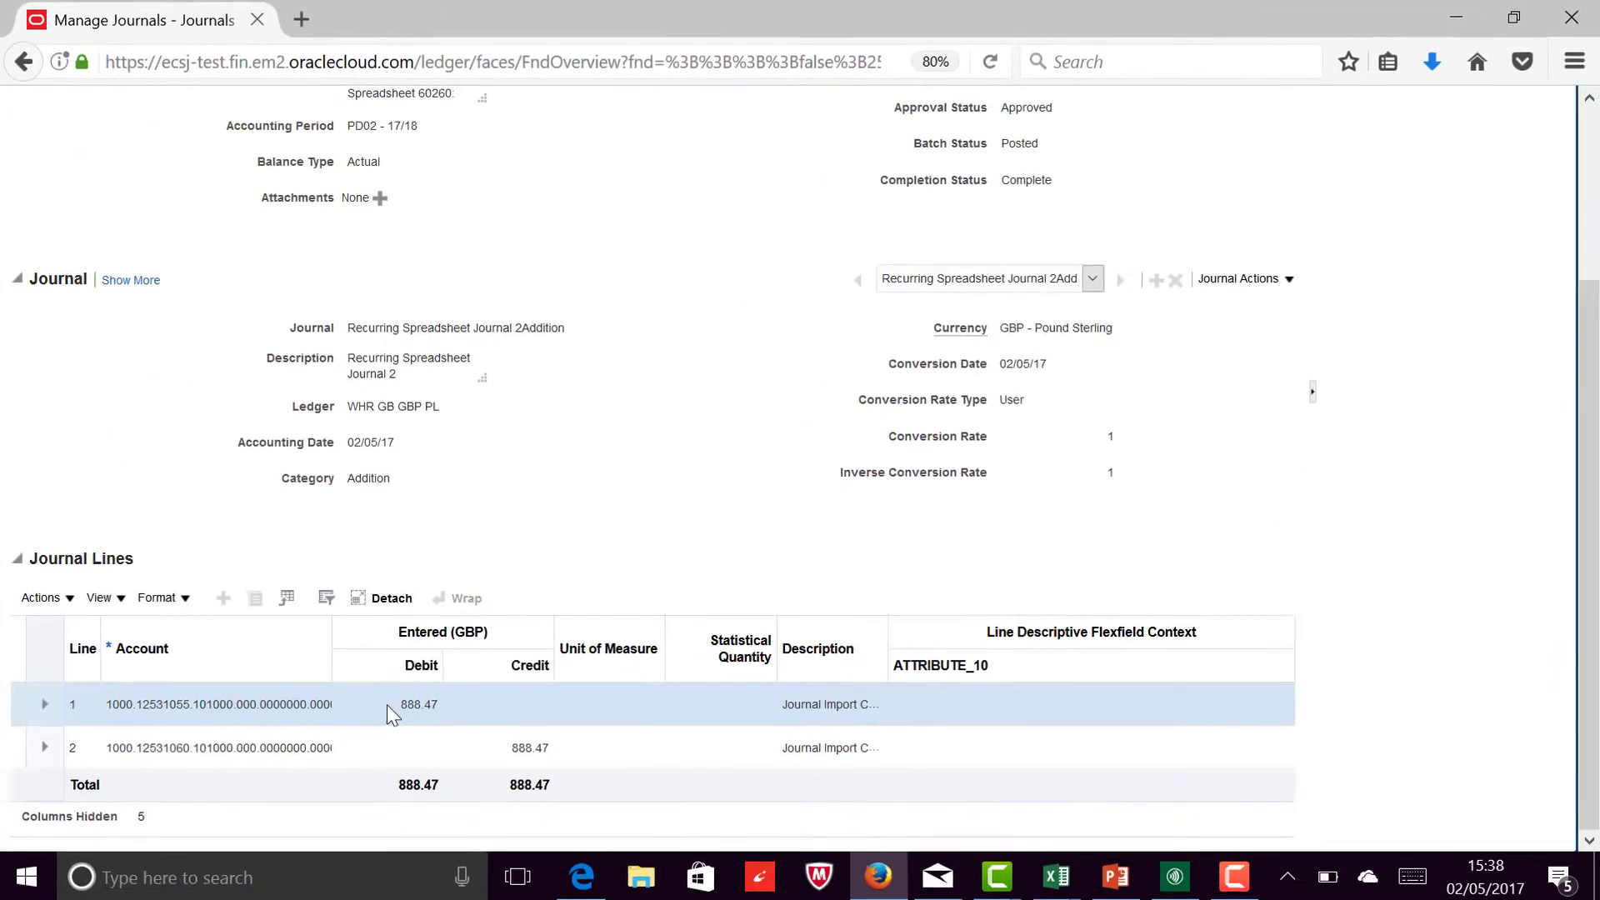
left_click_drag(1588, 490, 1585, 304)
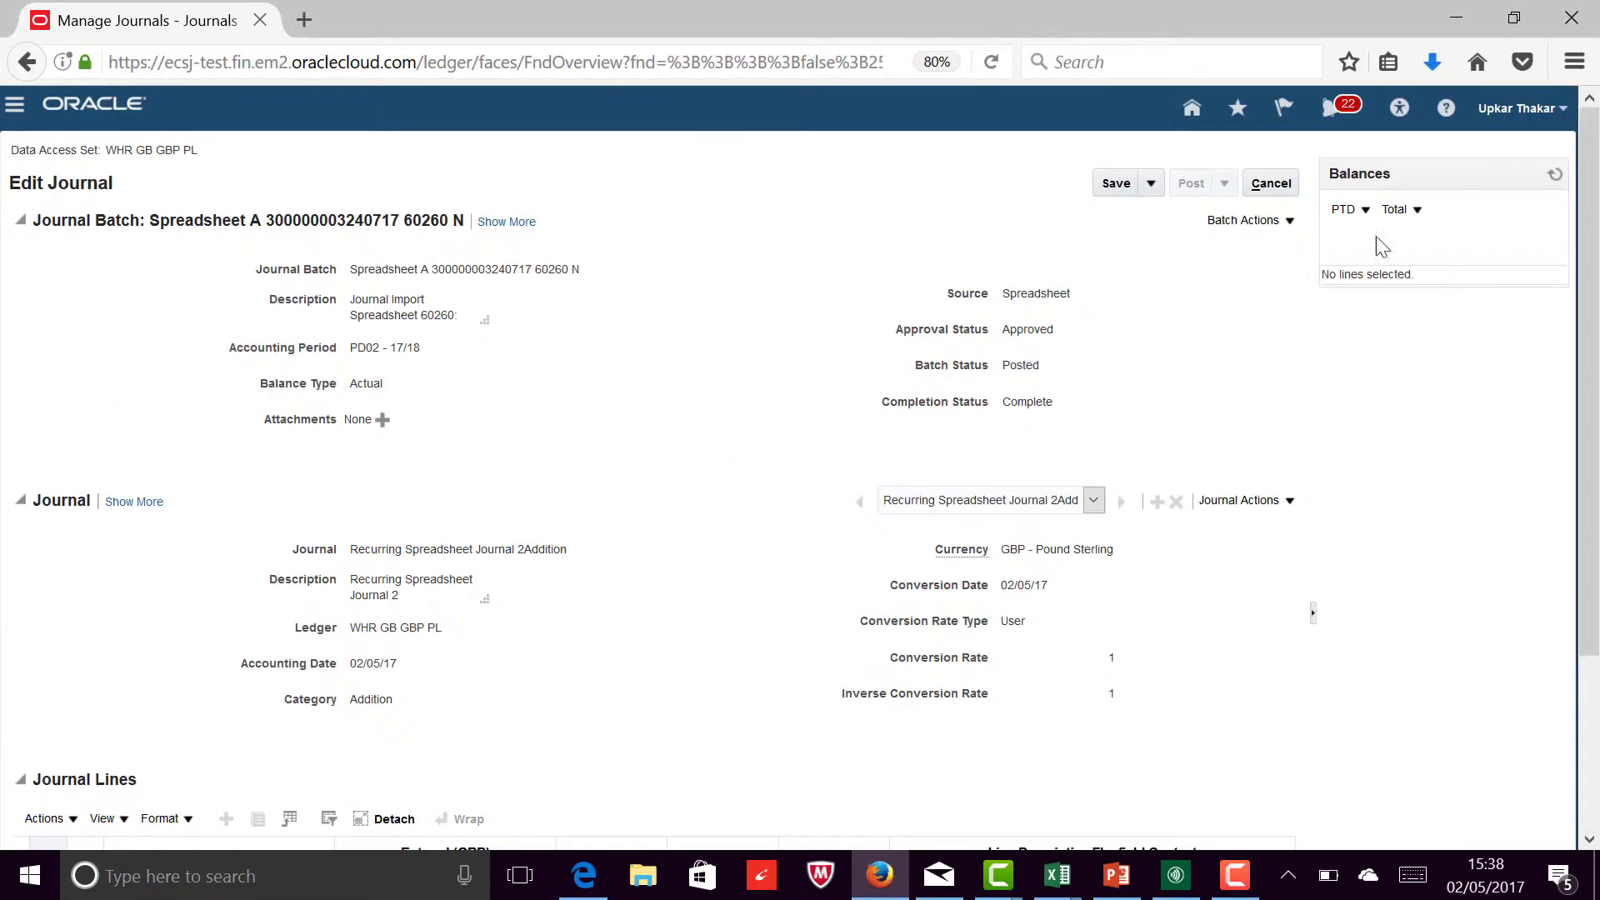
Step: Switch back to the JournalEntry-1 workbook in Excel and unprotect the Single Journal sheet
left_click(519, 873)
left_click(677, 164)
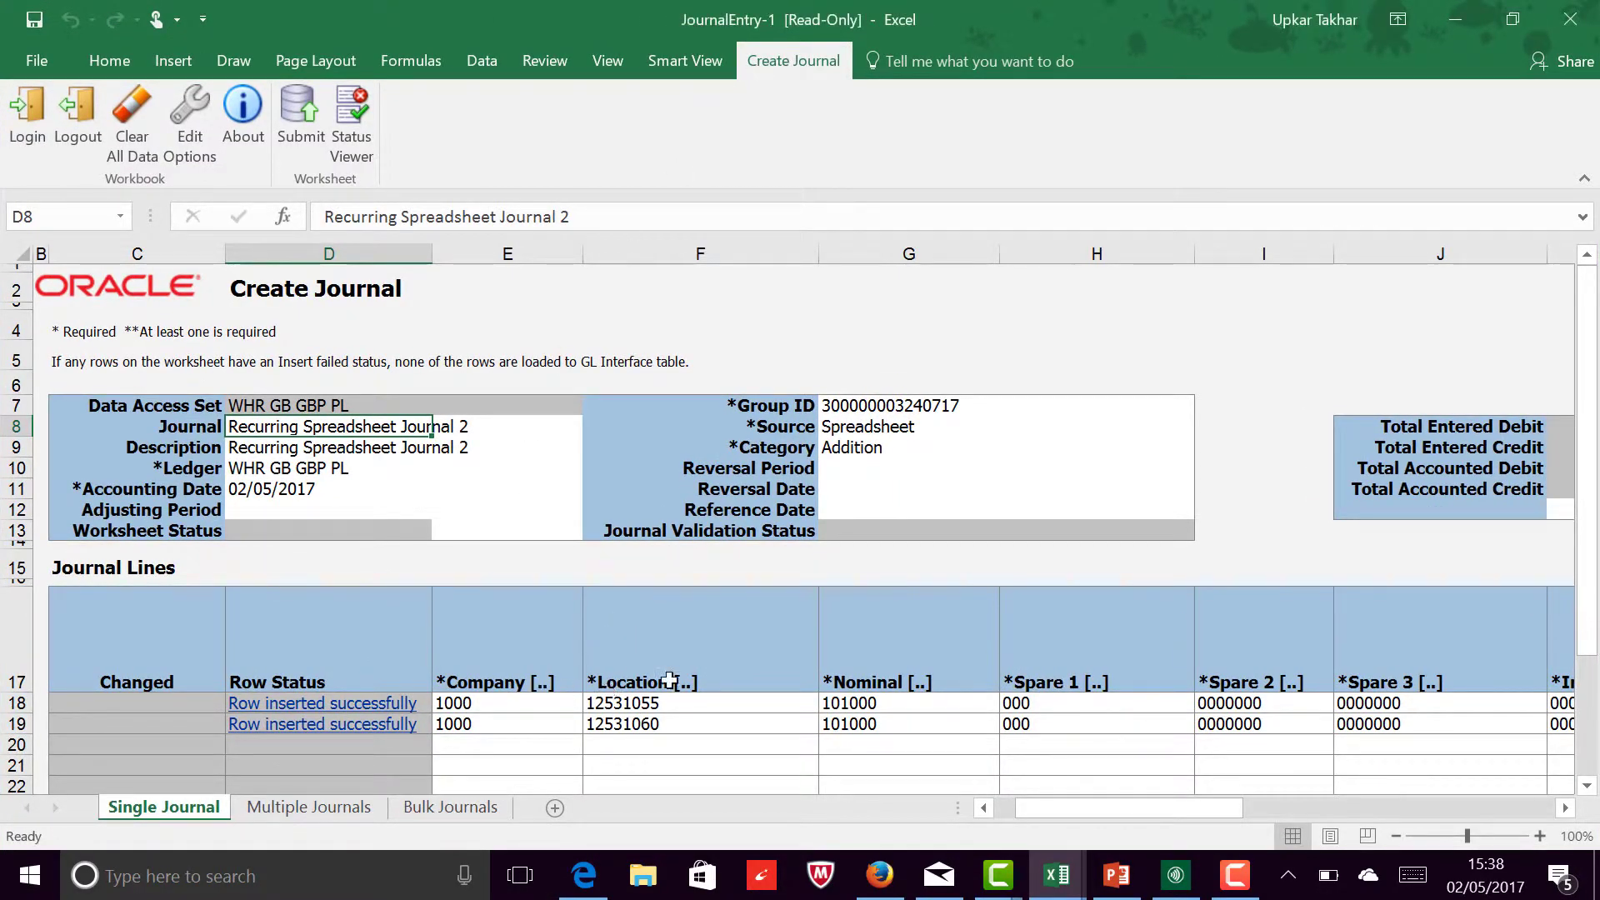
left_click_drag(1588, 612, 1596, 723)
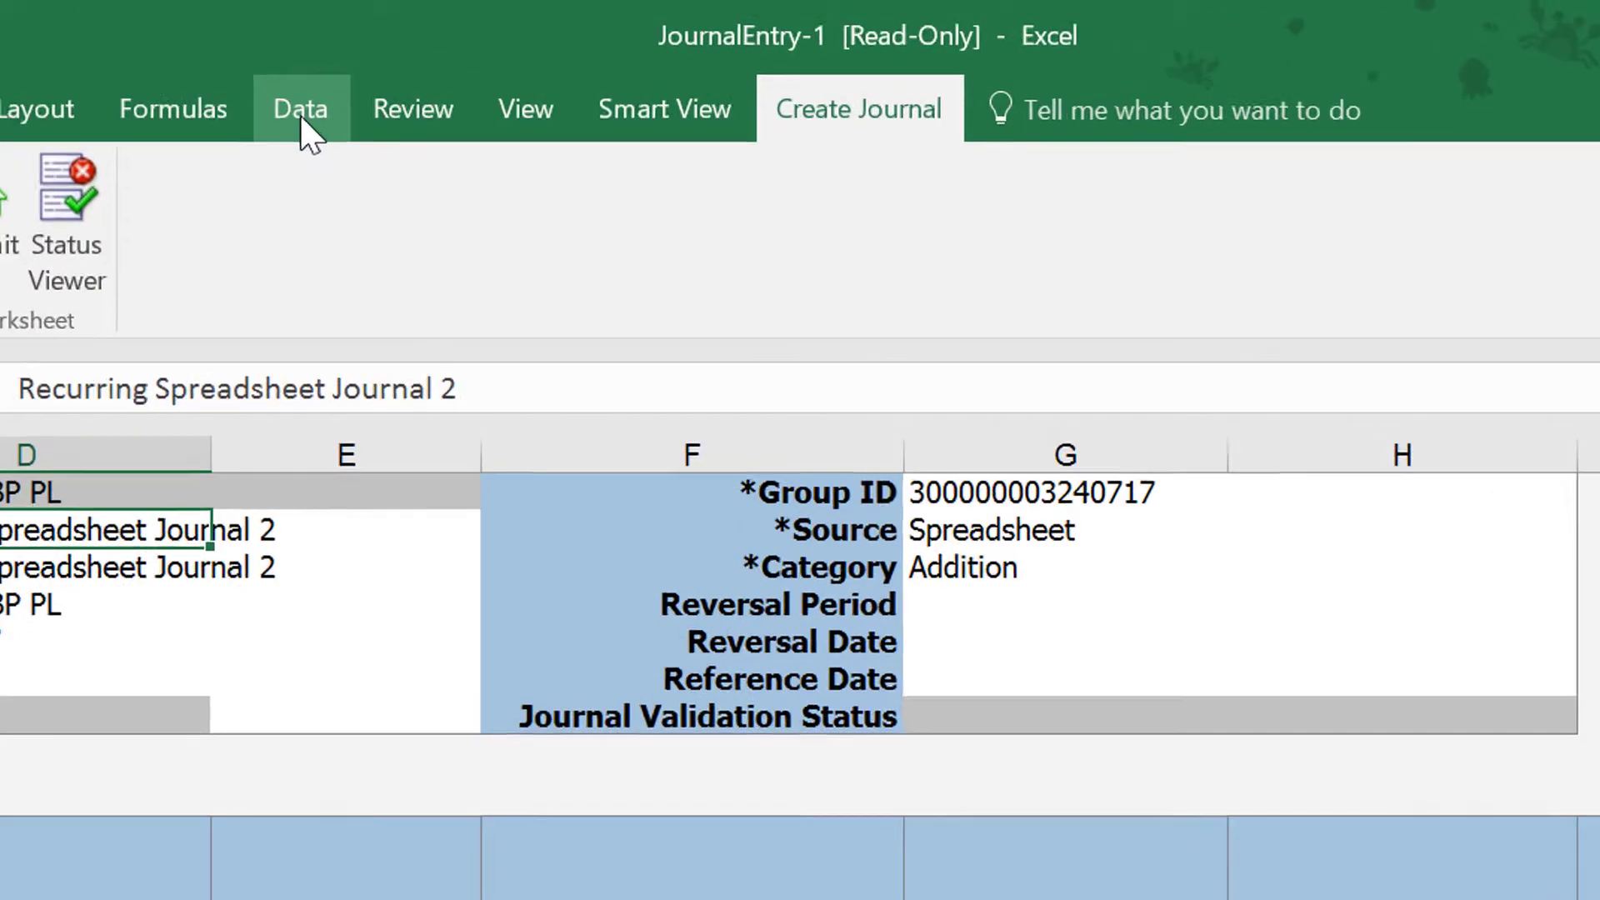
left_click(545, 61)
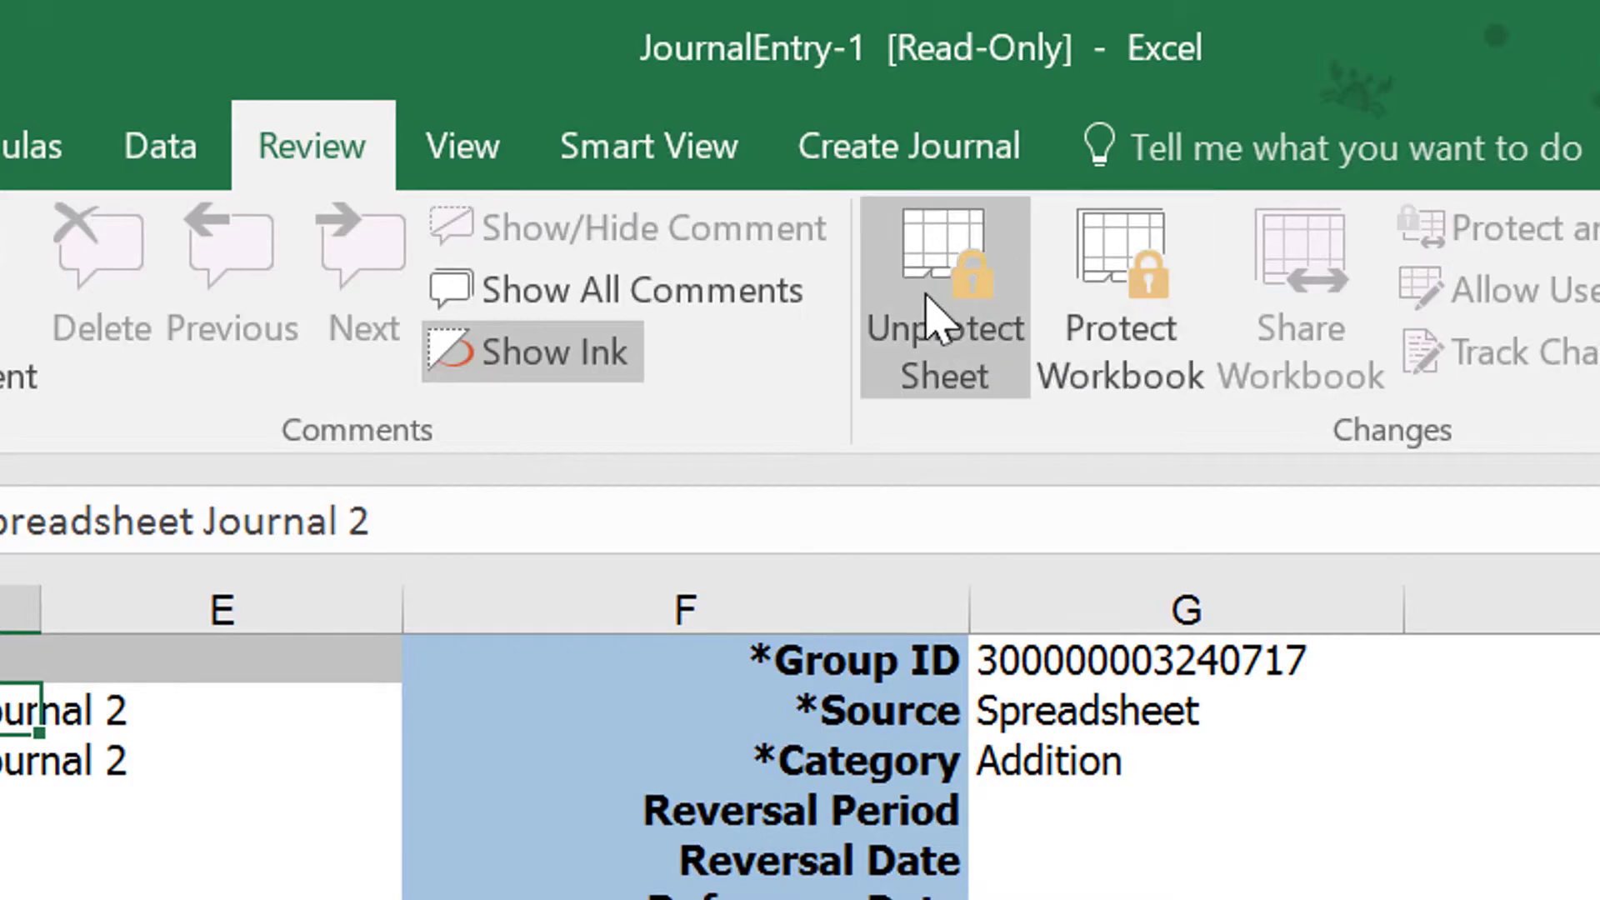
left_click(958, 283)
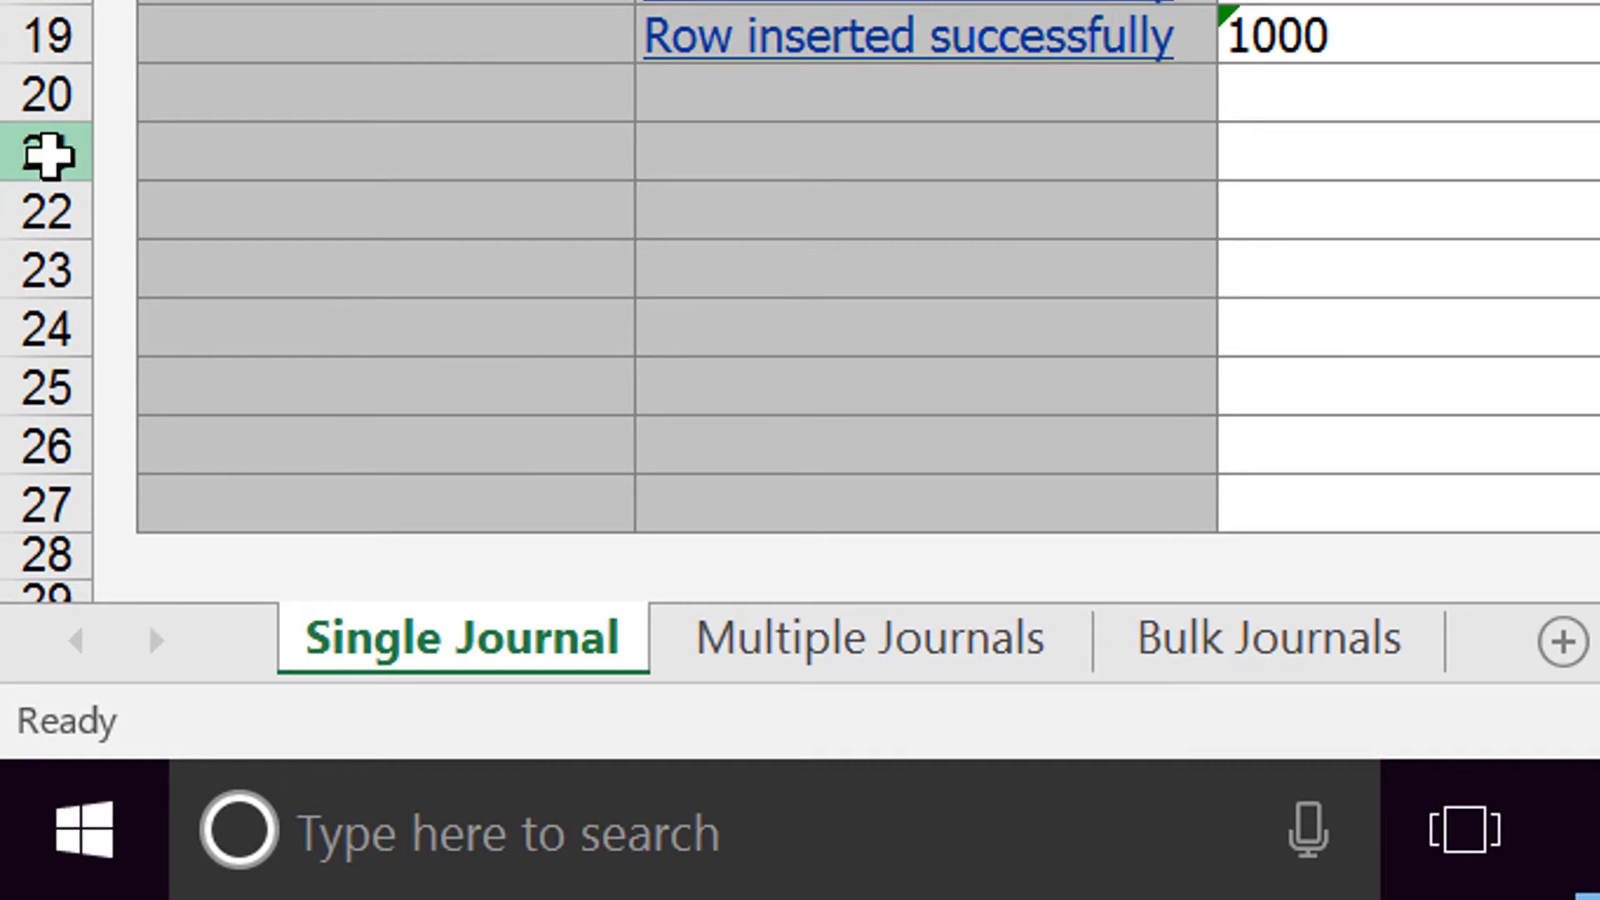
Step: Insert three additional blank rows at row 21 of the Journal Lines table
left_click(12, 634)
right_click(29, 153)
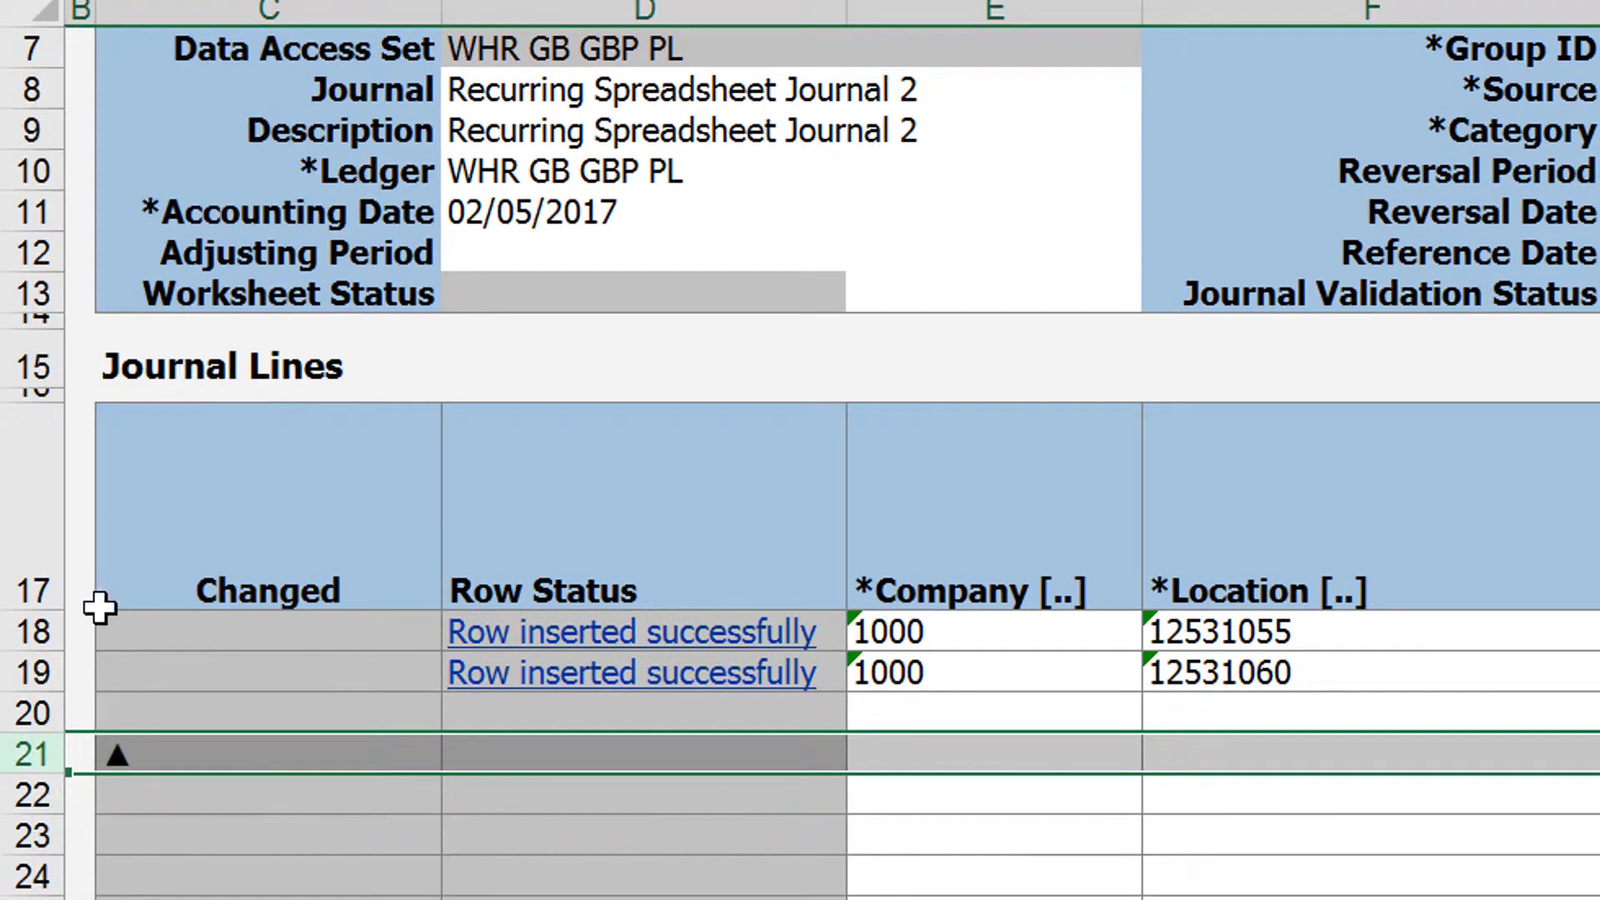
right_click(15, 760)
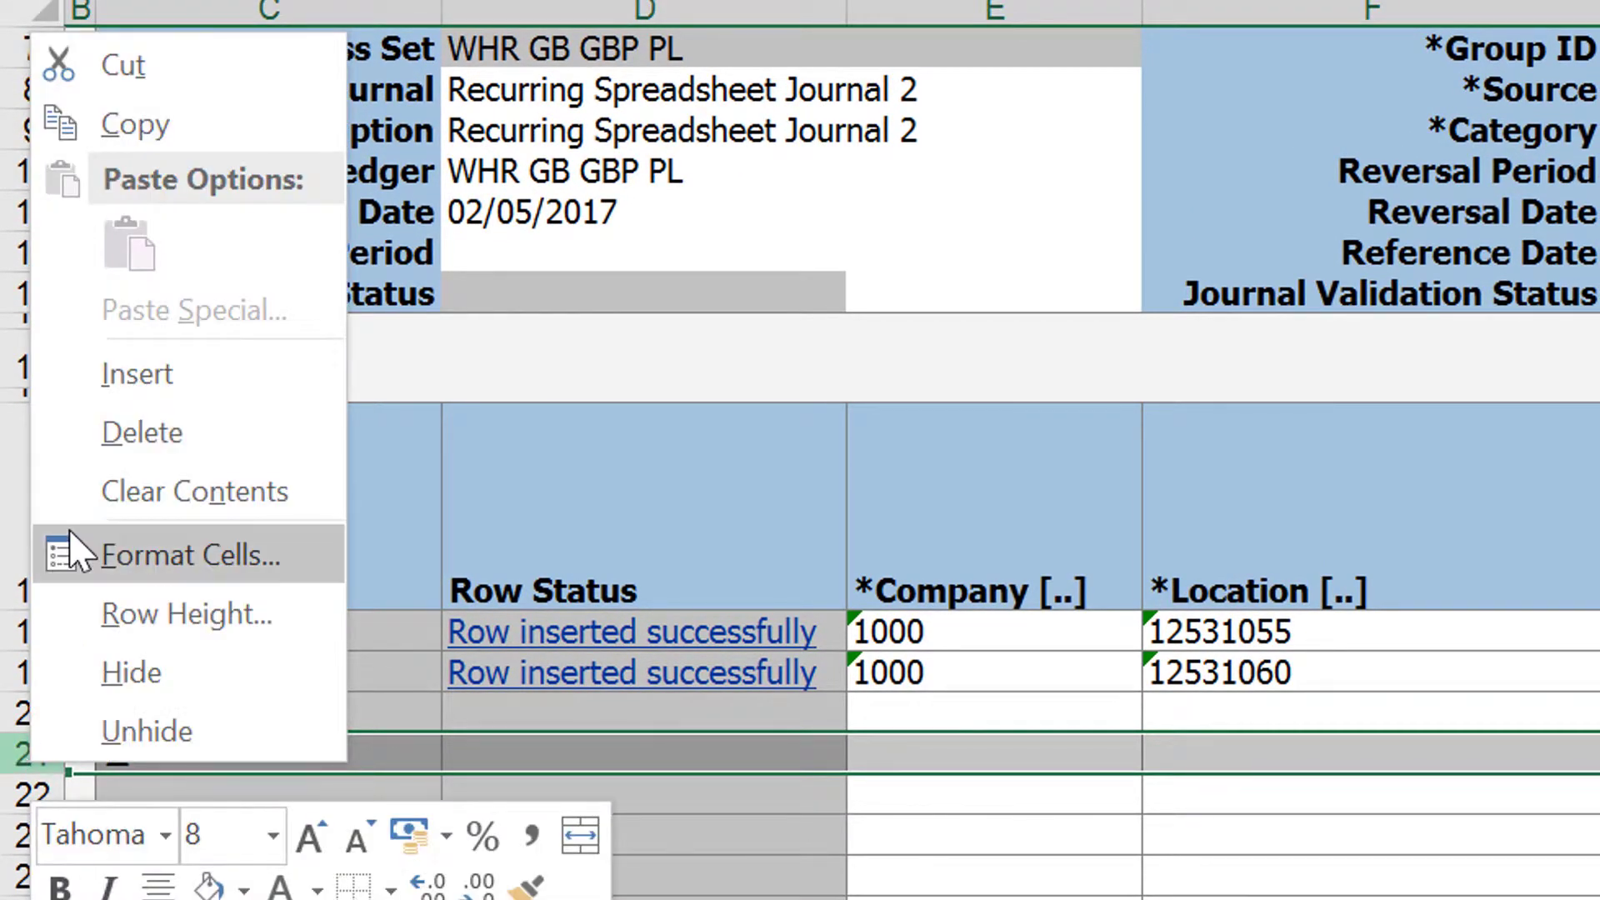
left_click(110, 392)
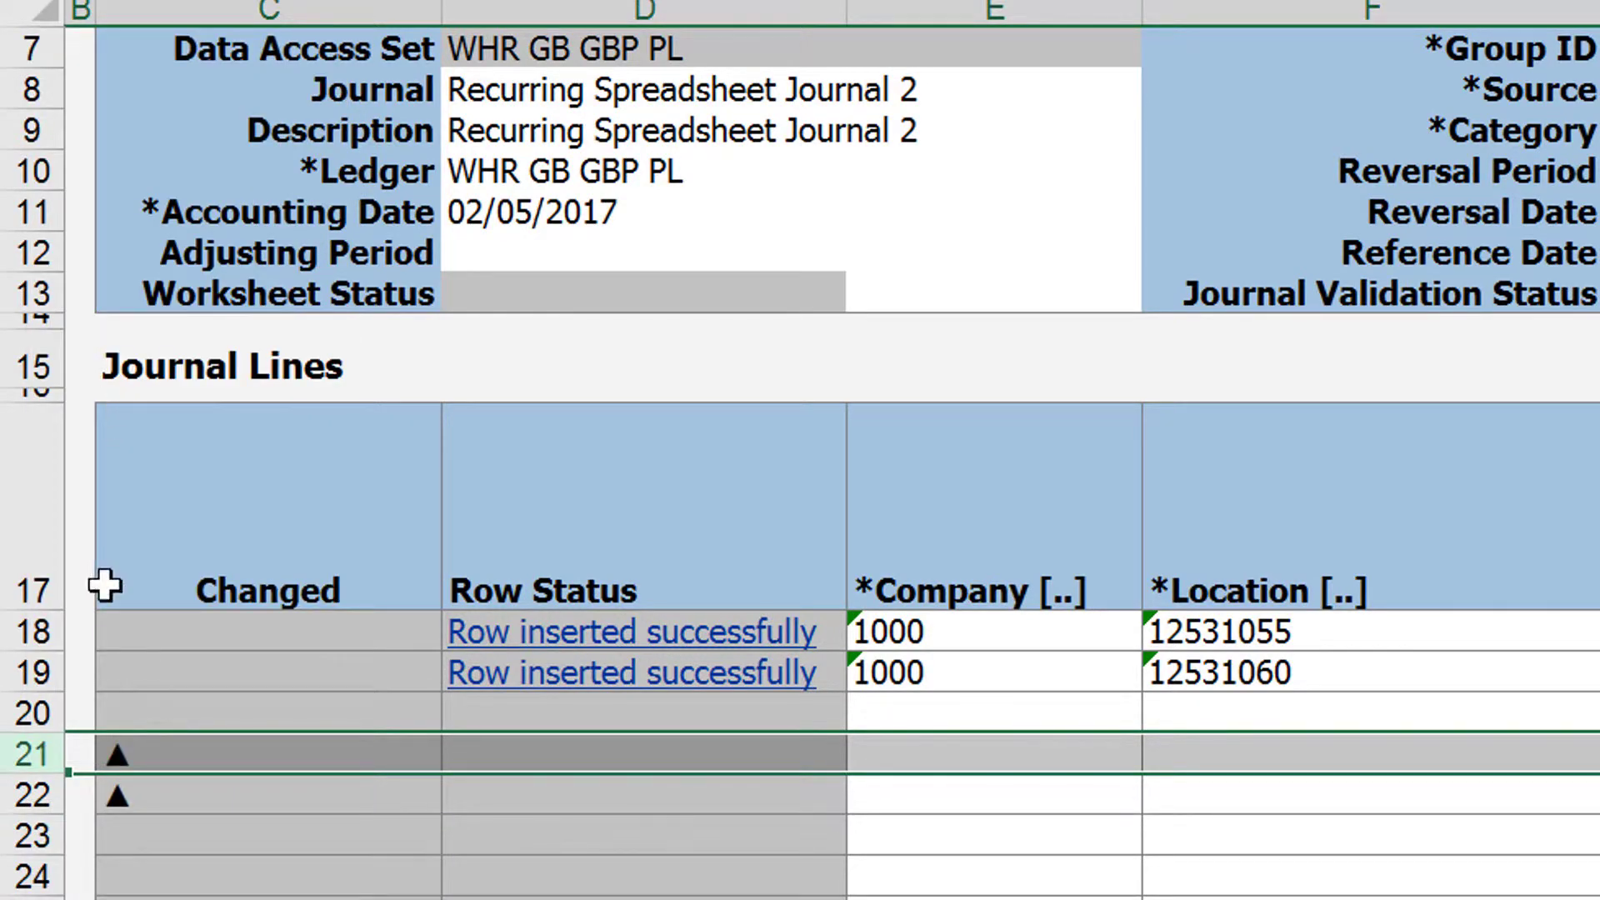
right_click(29, 752)
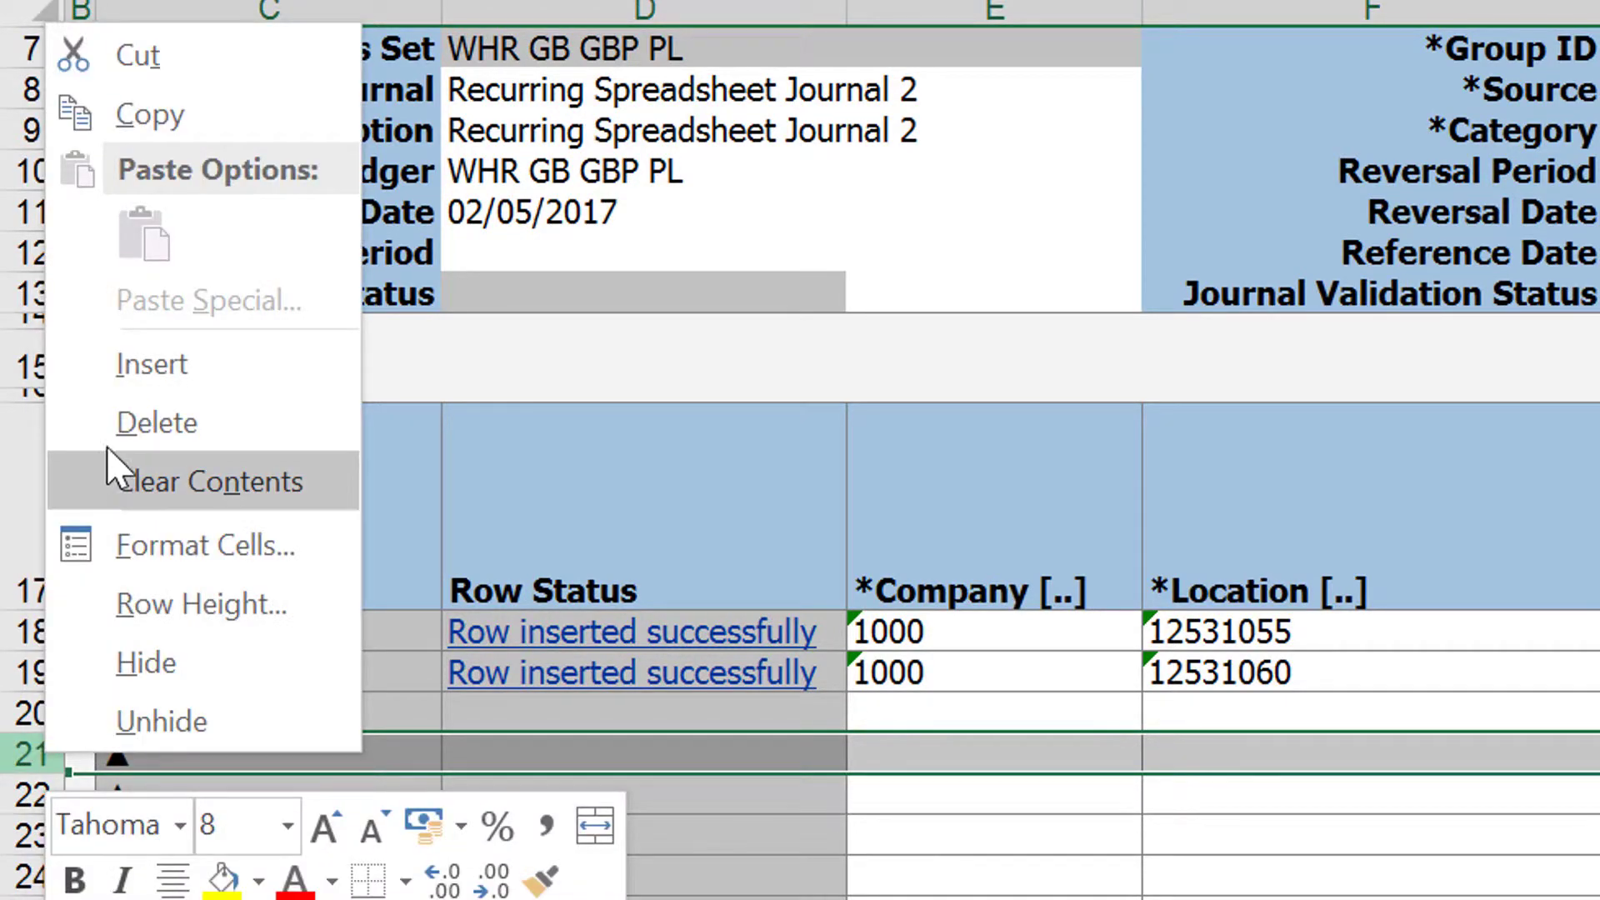
left_click(118, 386)
left_click(1106, 859)
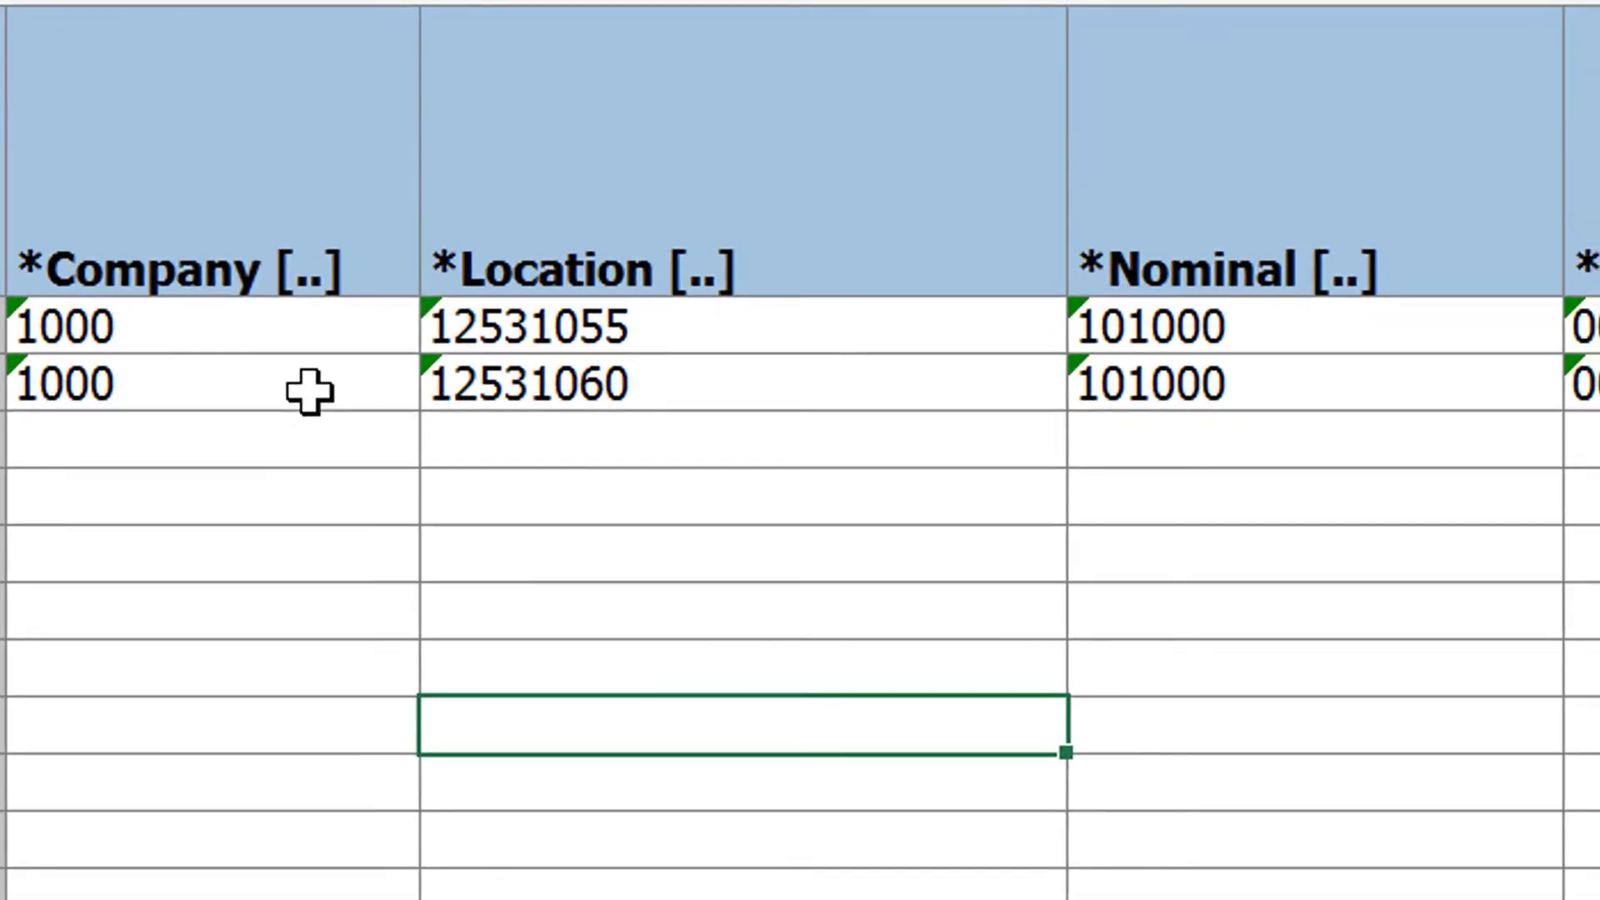
Step: Copy the second journal line's Company through Currency values into all the blank journal lines below it
left_click_drag(742, 537, 1596, 535)
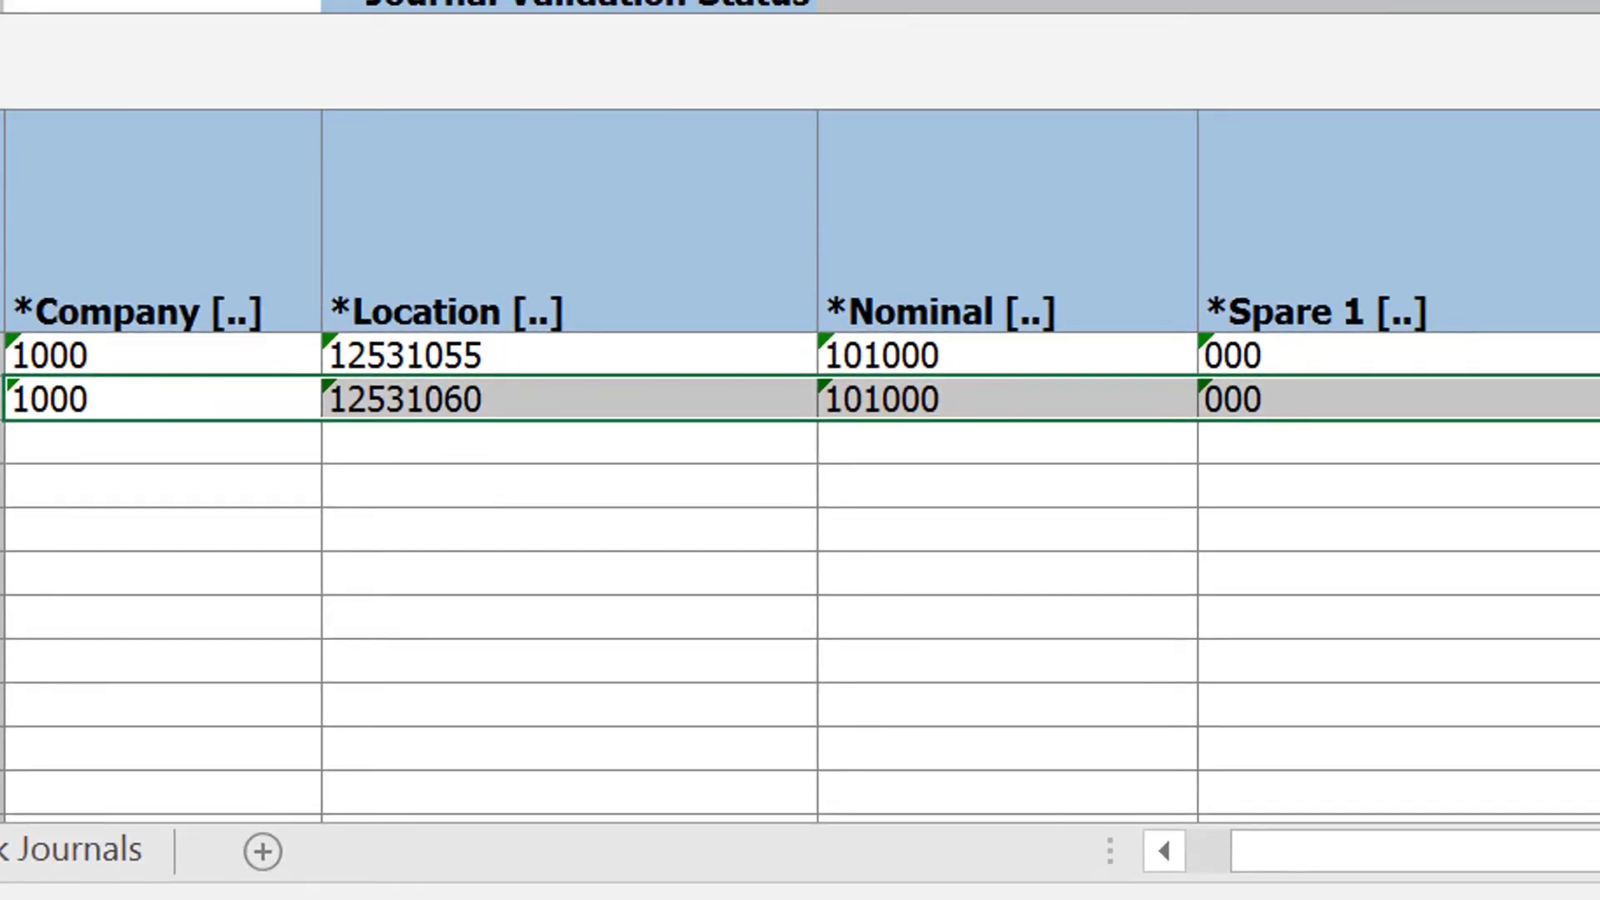
left_click_drag(1595, 400, 1517, 408)
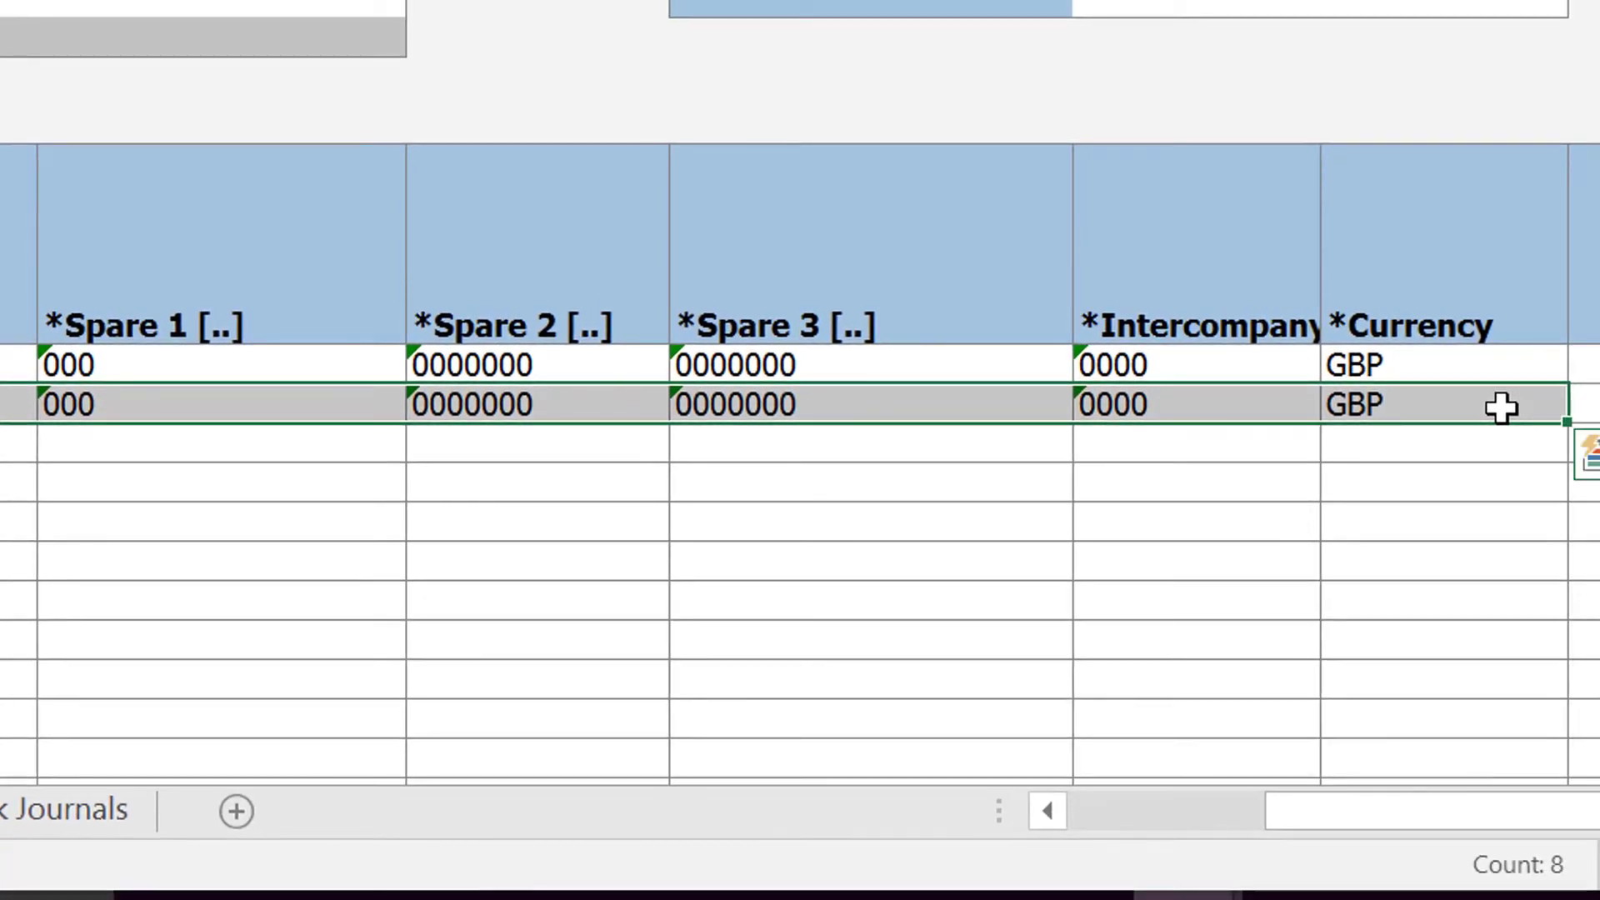
right_click(1503, 409)
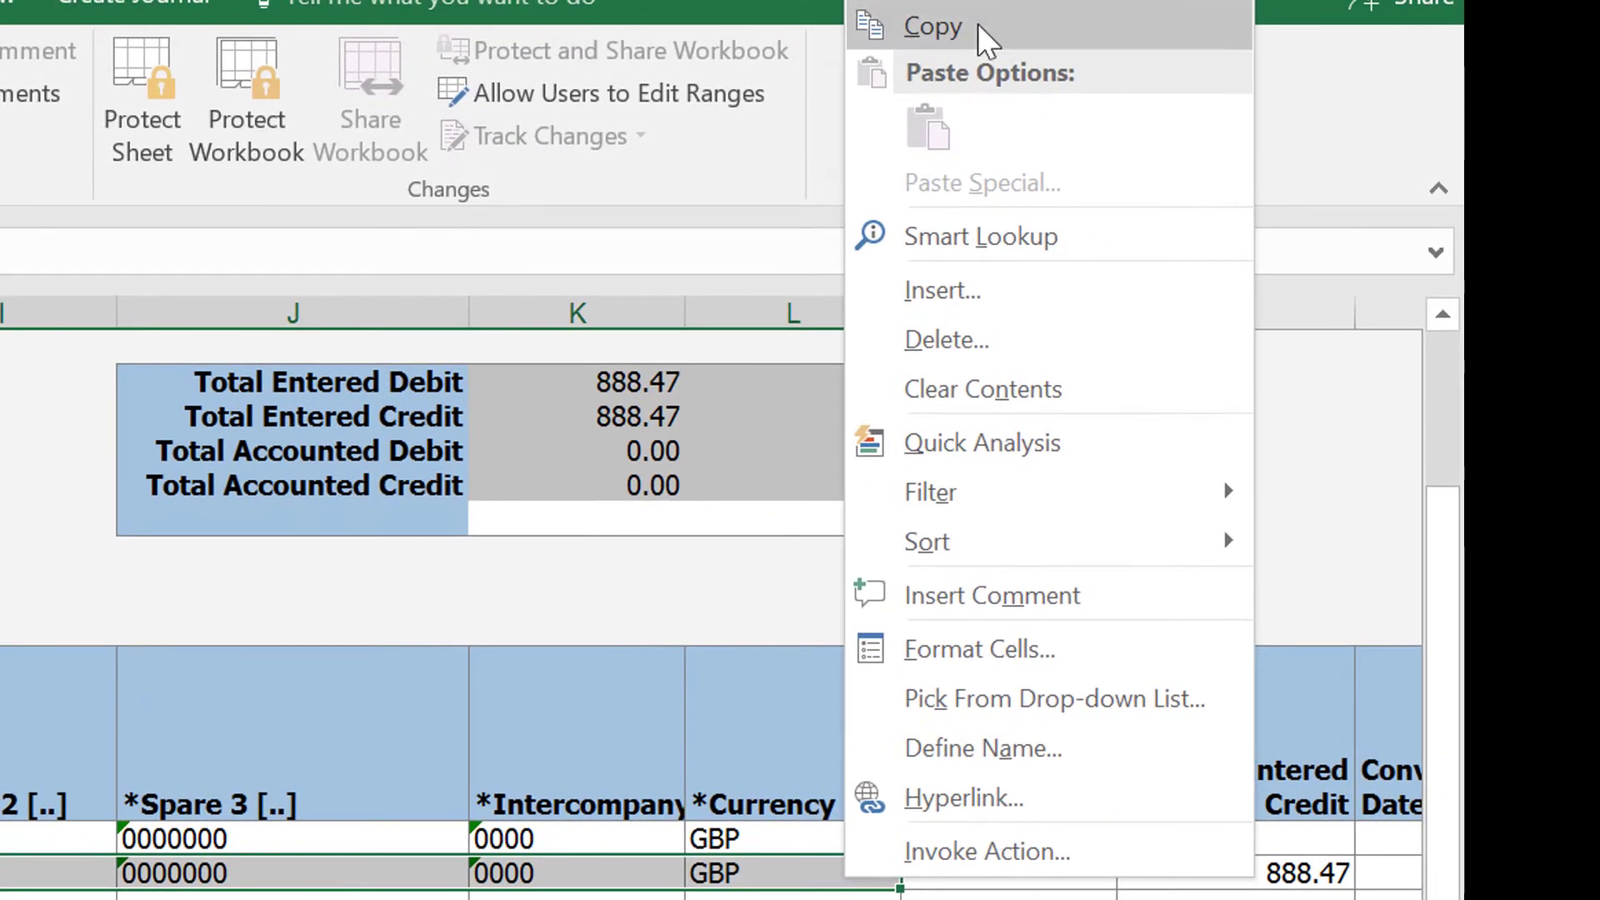
left_click(979, 26)
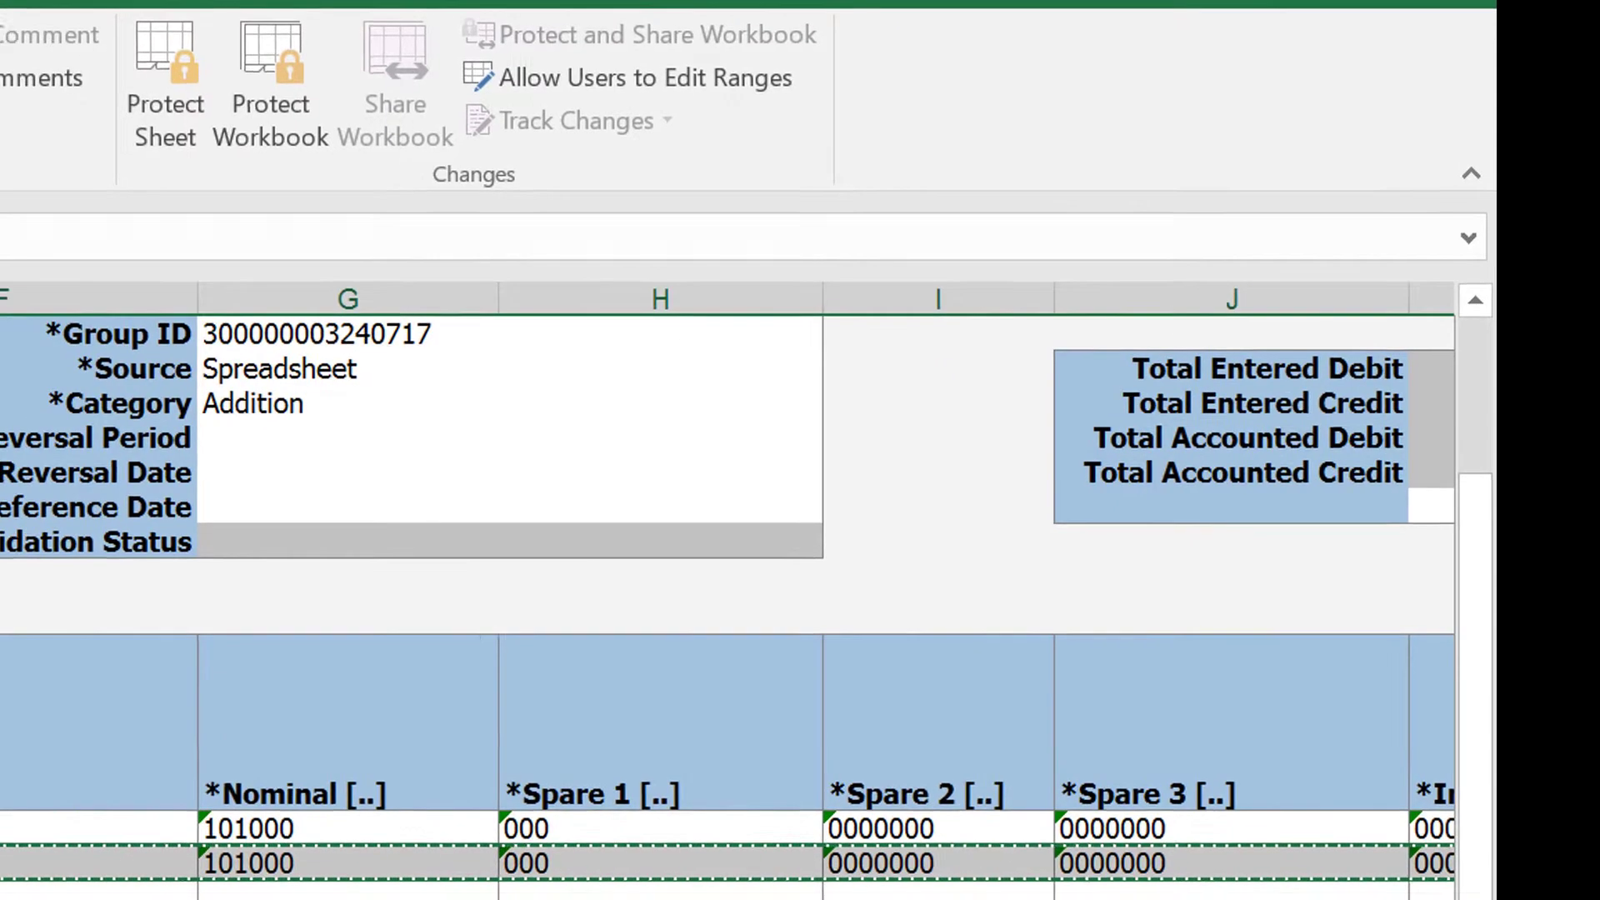
left_click_drag(274, 603, 604, 761)
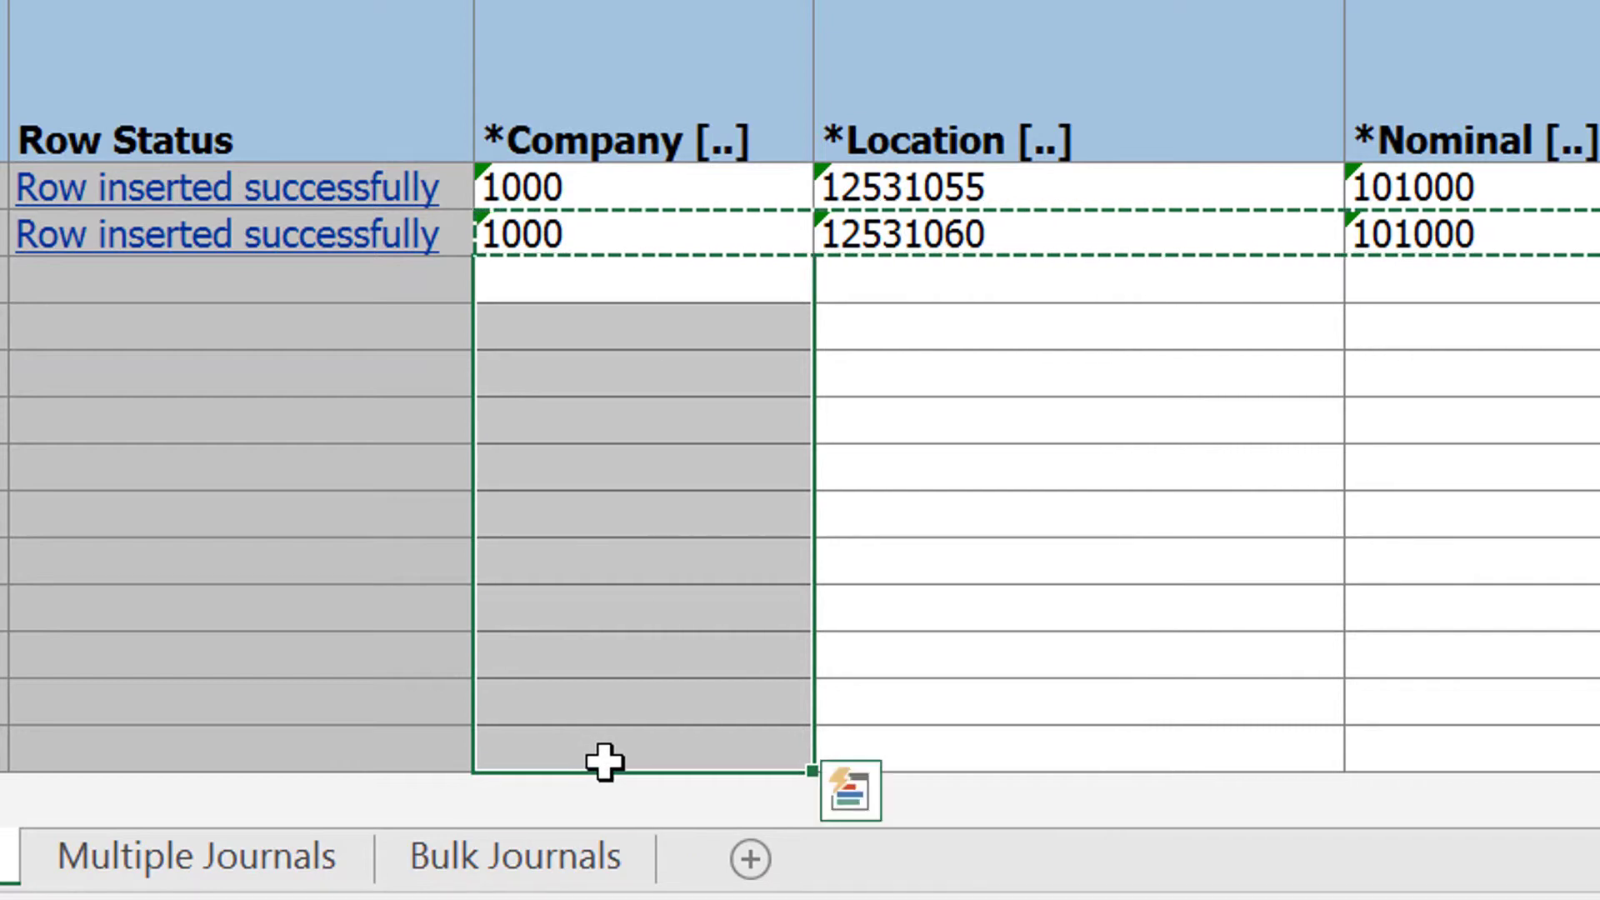
key("ctrl+v")
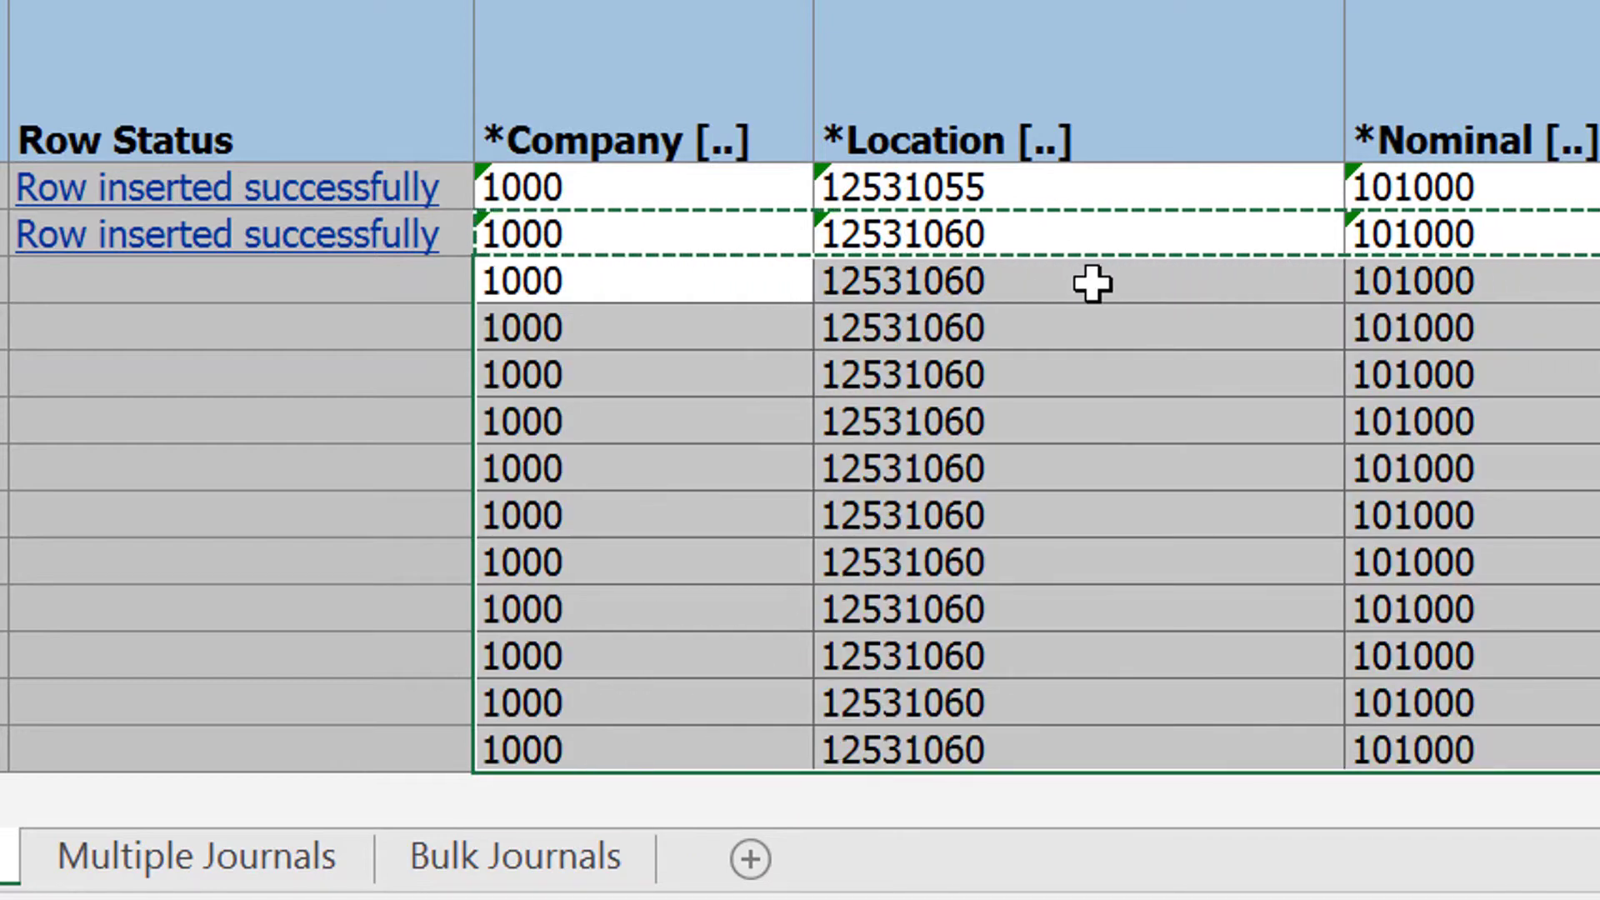
Step: Change the Location codes of the third, fourth and sixth journal lines to 12531065, 12531070 and 12531080 respectively
left_click(1014, 282)
key("Escape")
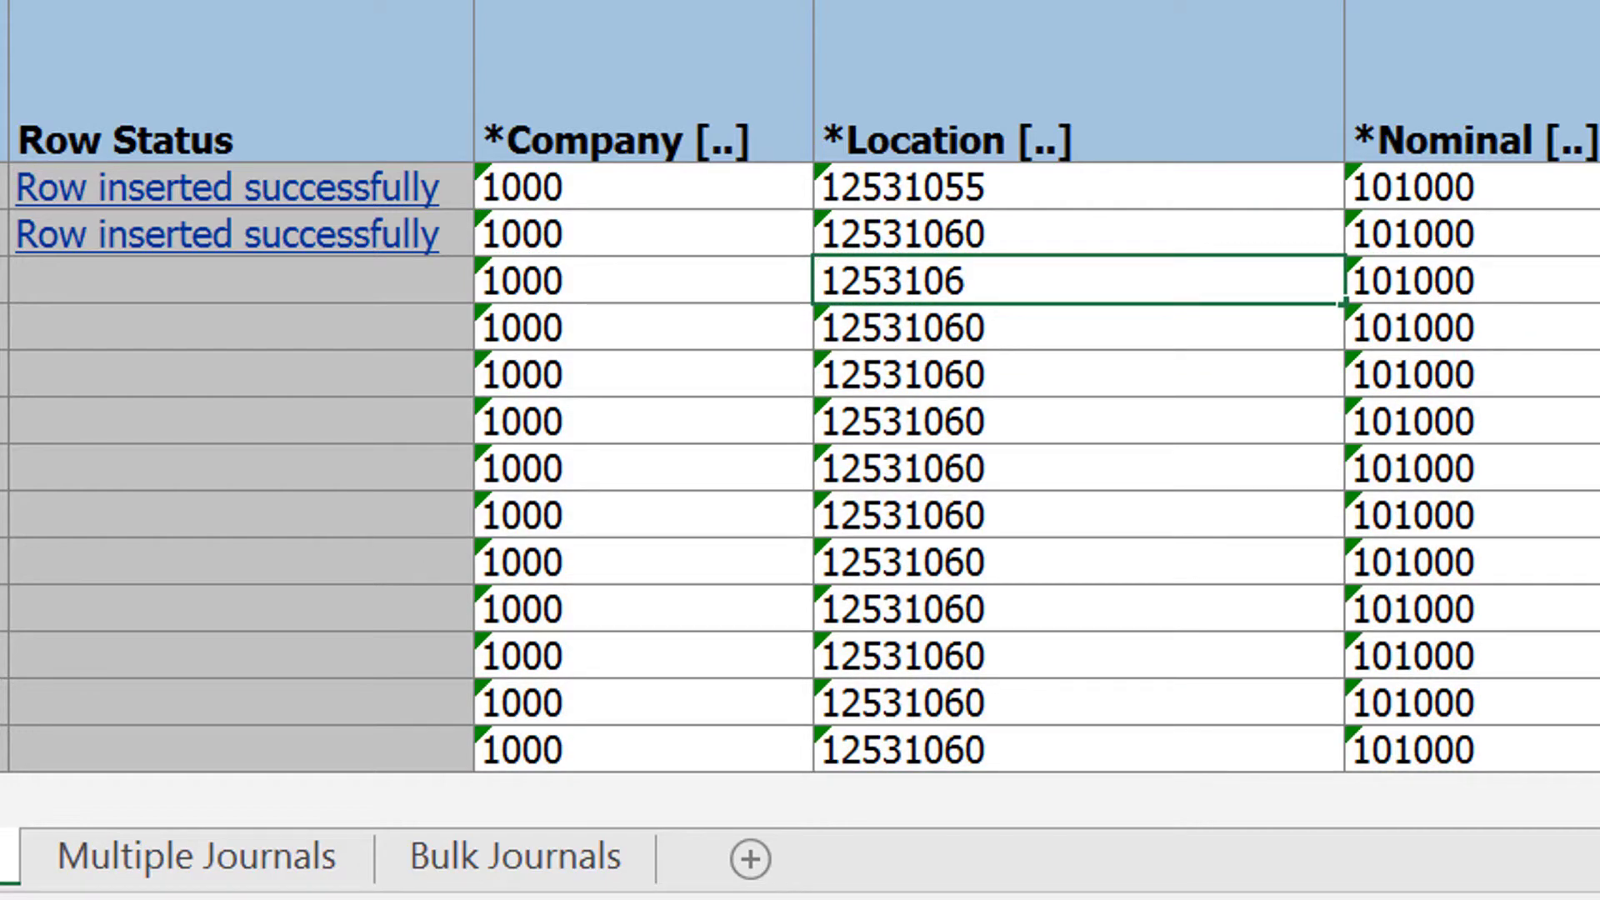
left_click(935, 338)
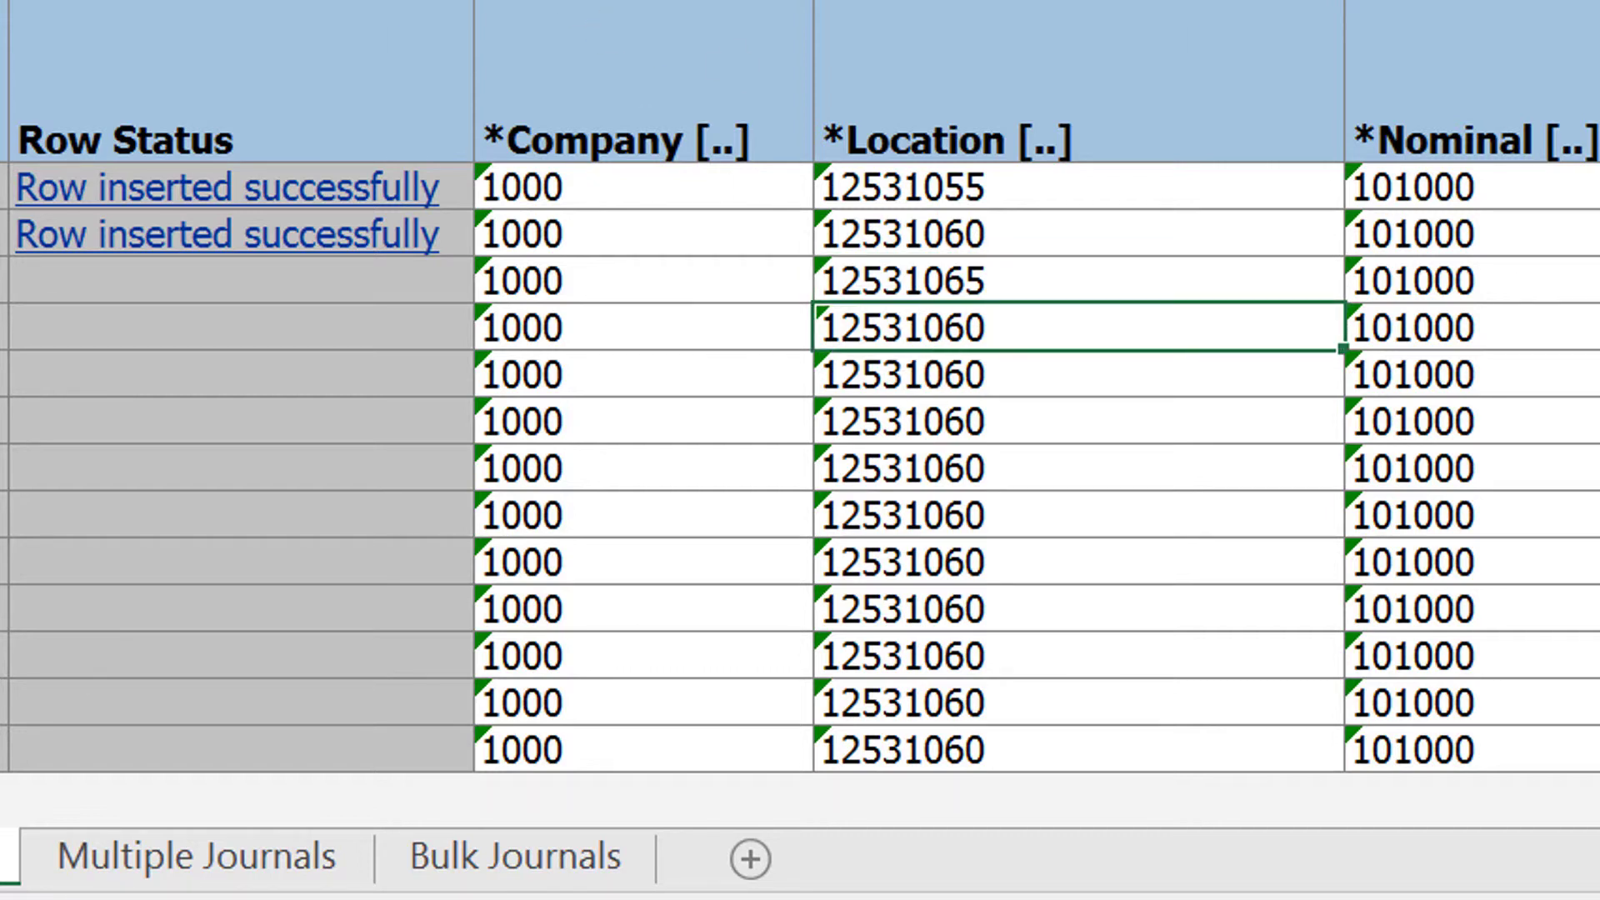
key("BackSpace")
key("BackSpace")
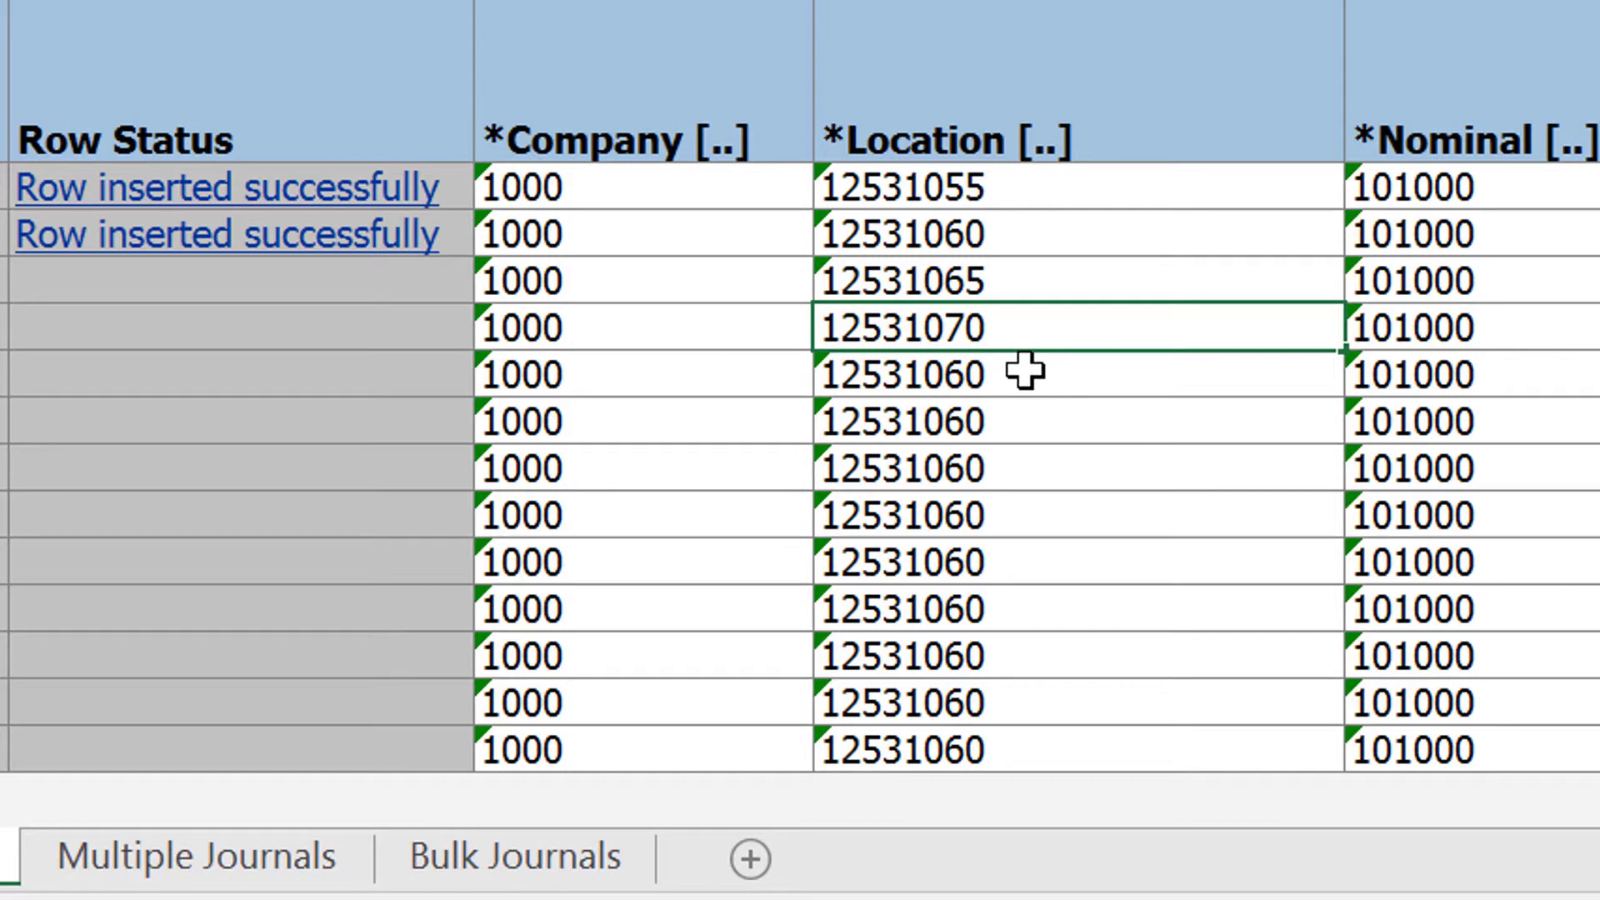
key("Down")
key("Down")
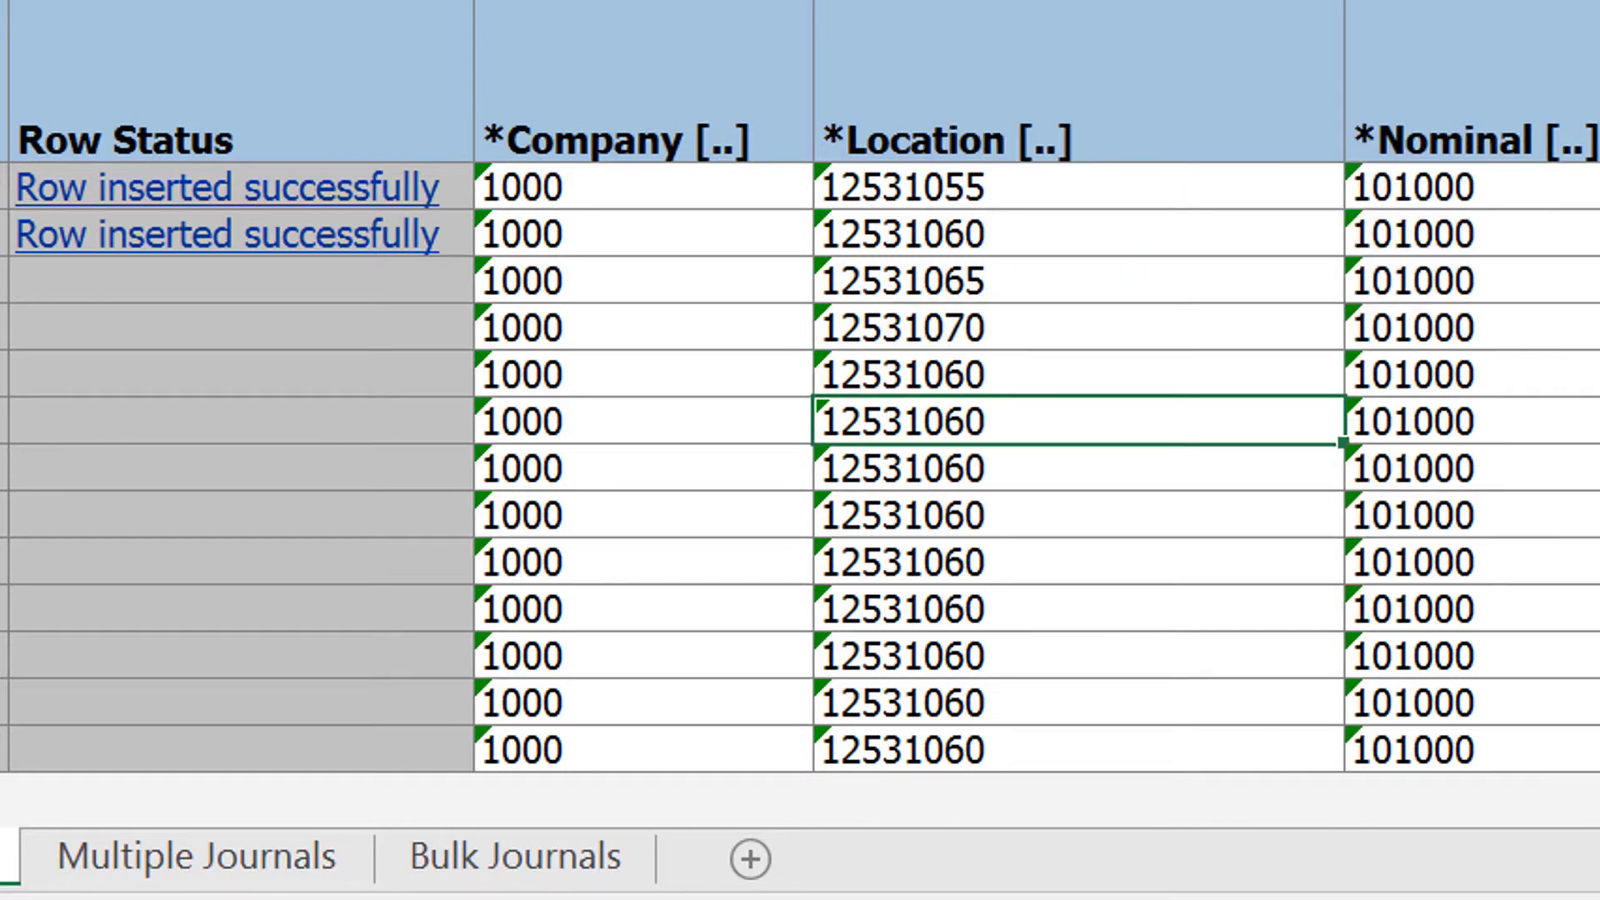
key("BackSpace")
key("BackSpace")
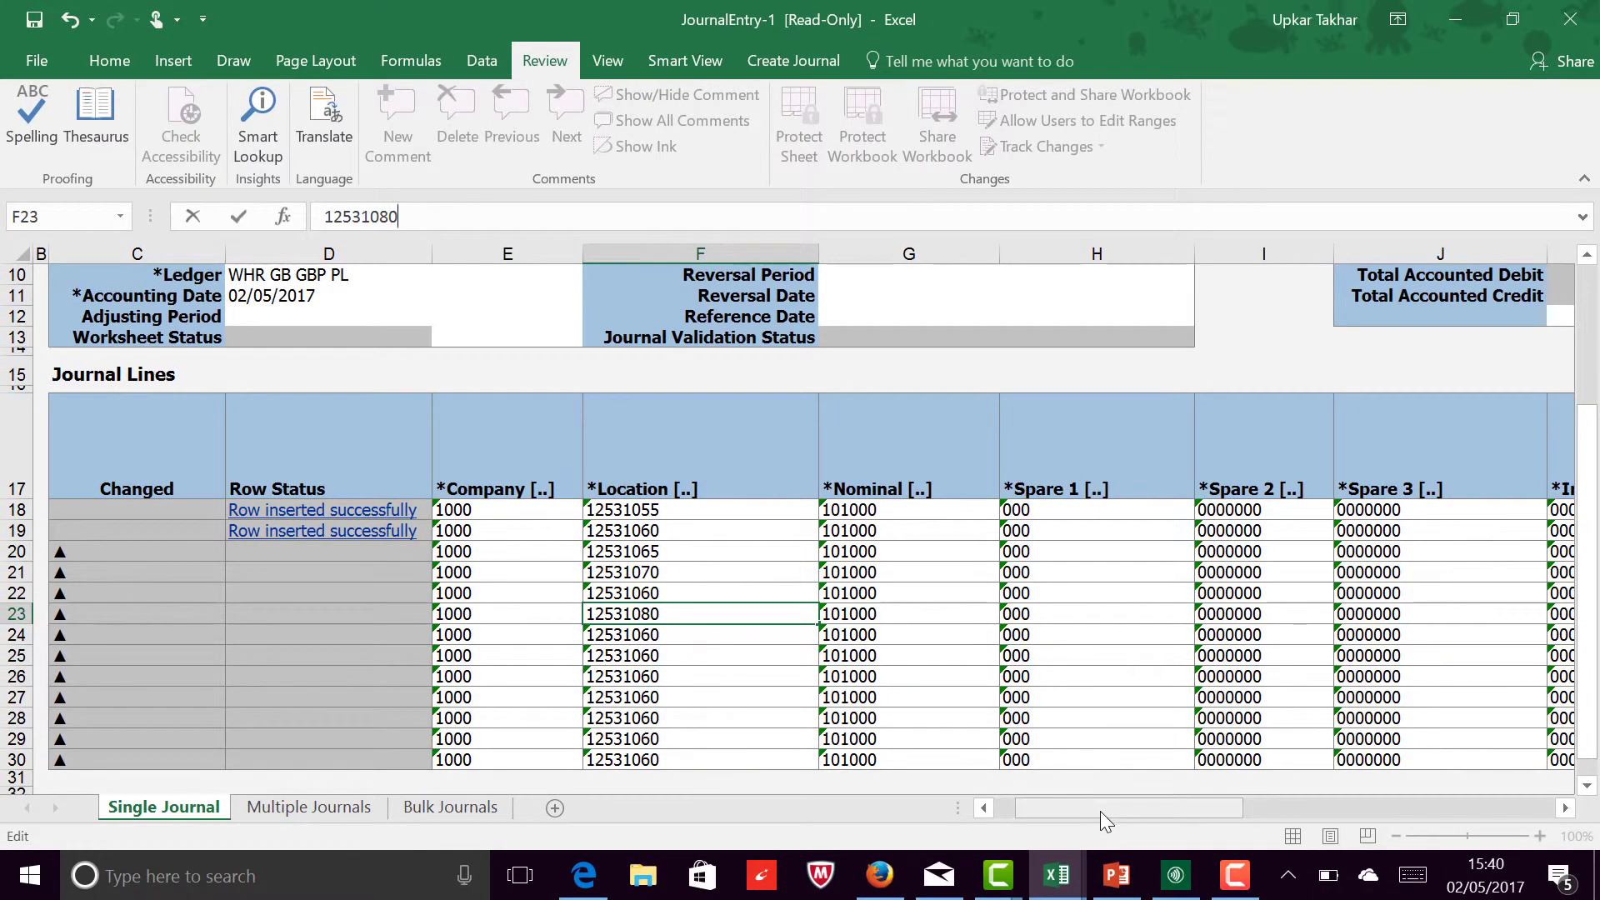
Step: Select the blank Entered Debit and Entered Credit cells of the added journal lines, and display the Create Journal commands
left_click_drag(1100, 811, 1207, 811)
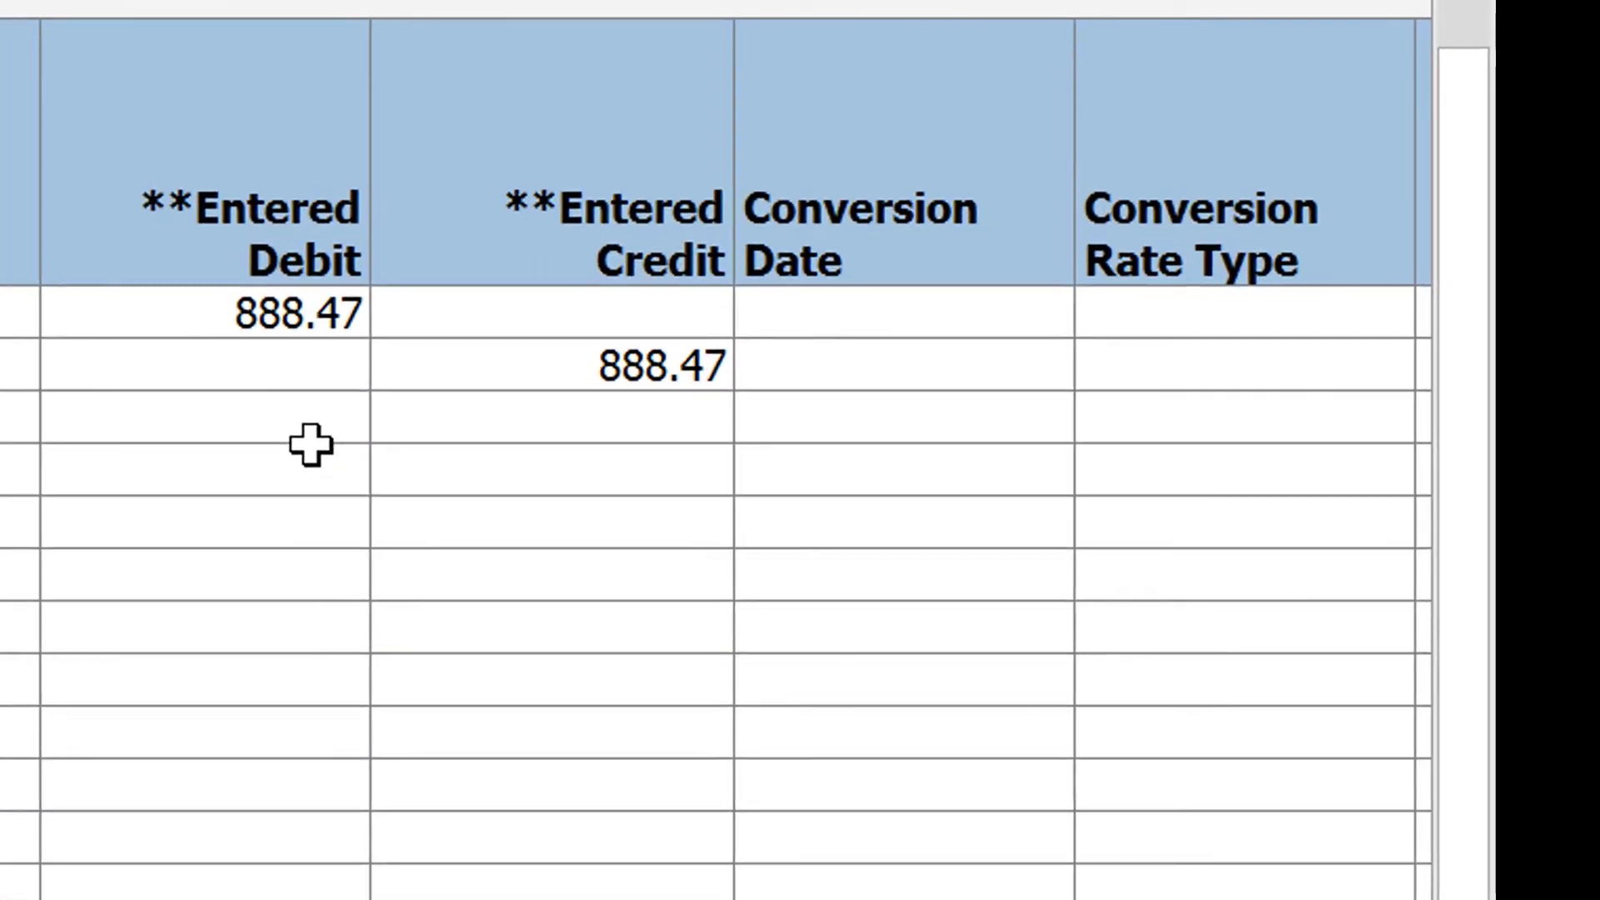
left_click_drag(722, 510, 856, 784)
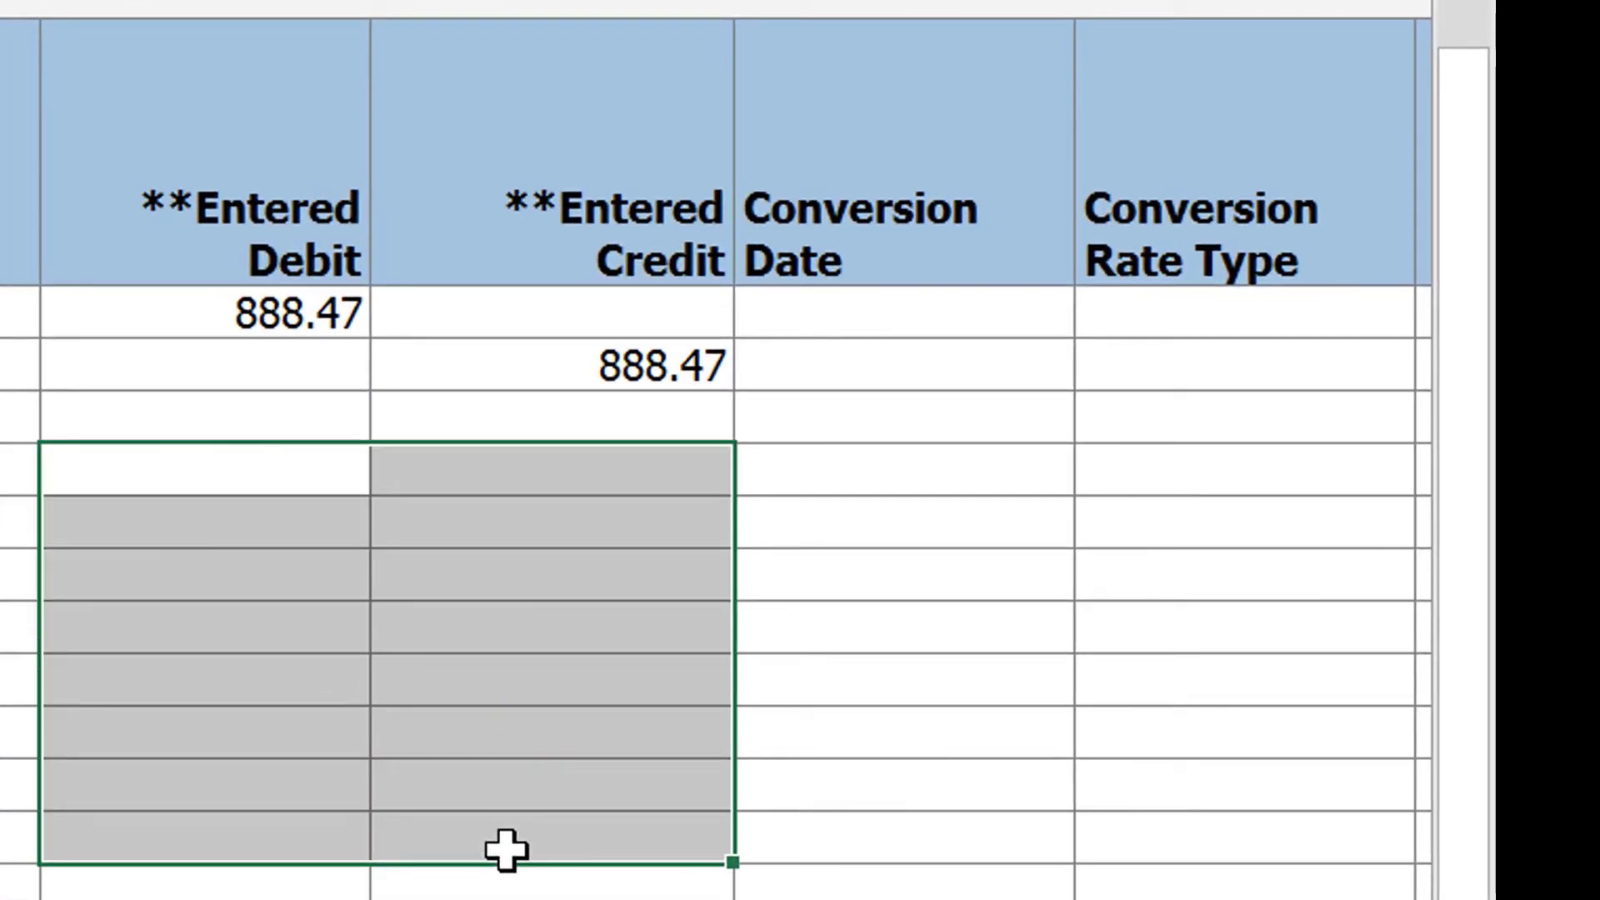
left_click_drag(506, 848, 506, 892)
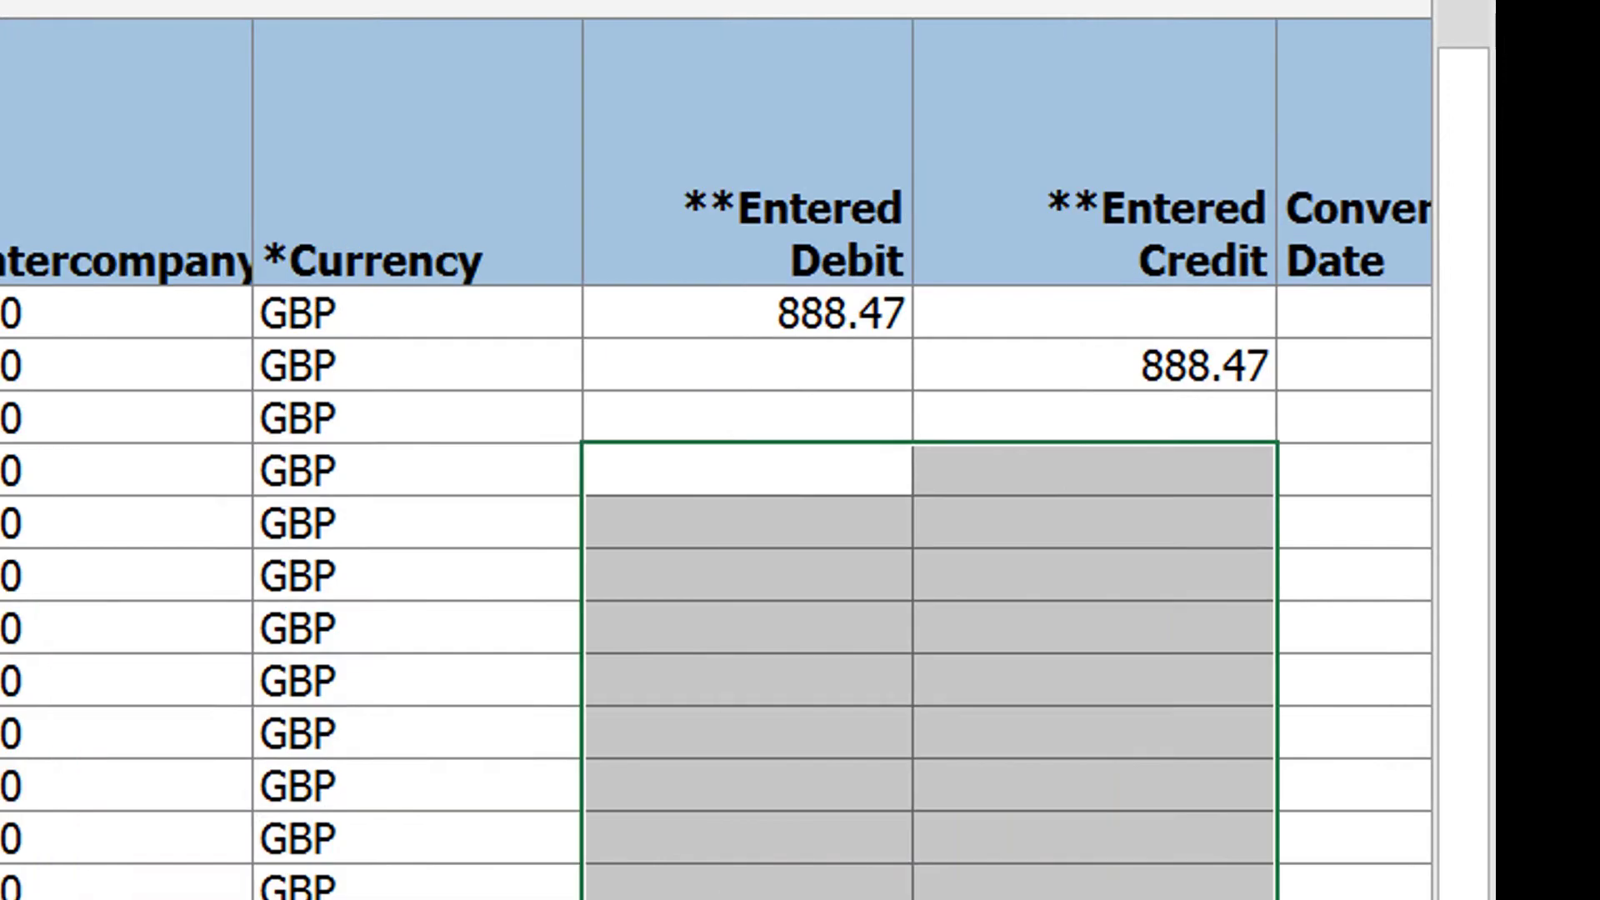
left_click_drag(1198, 809, 1079, 808)
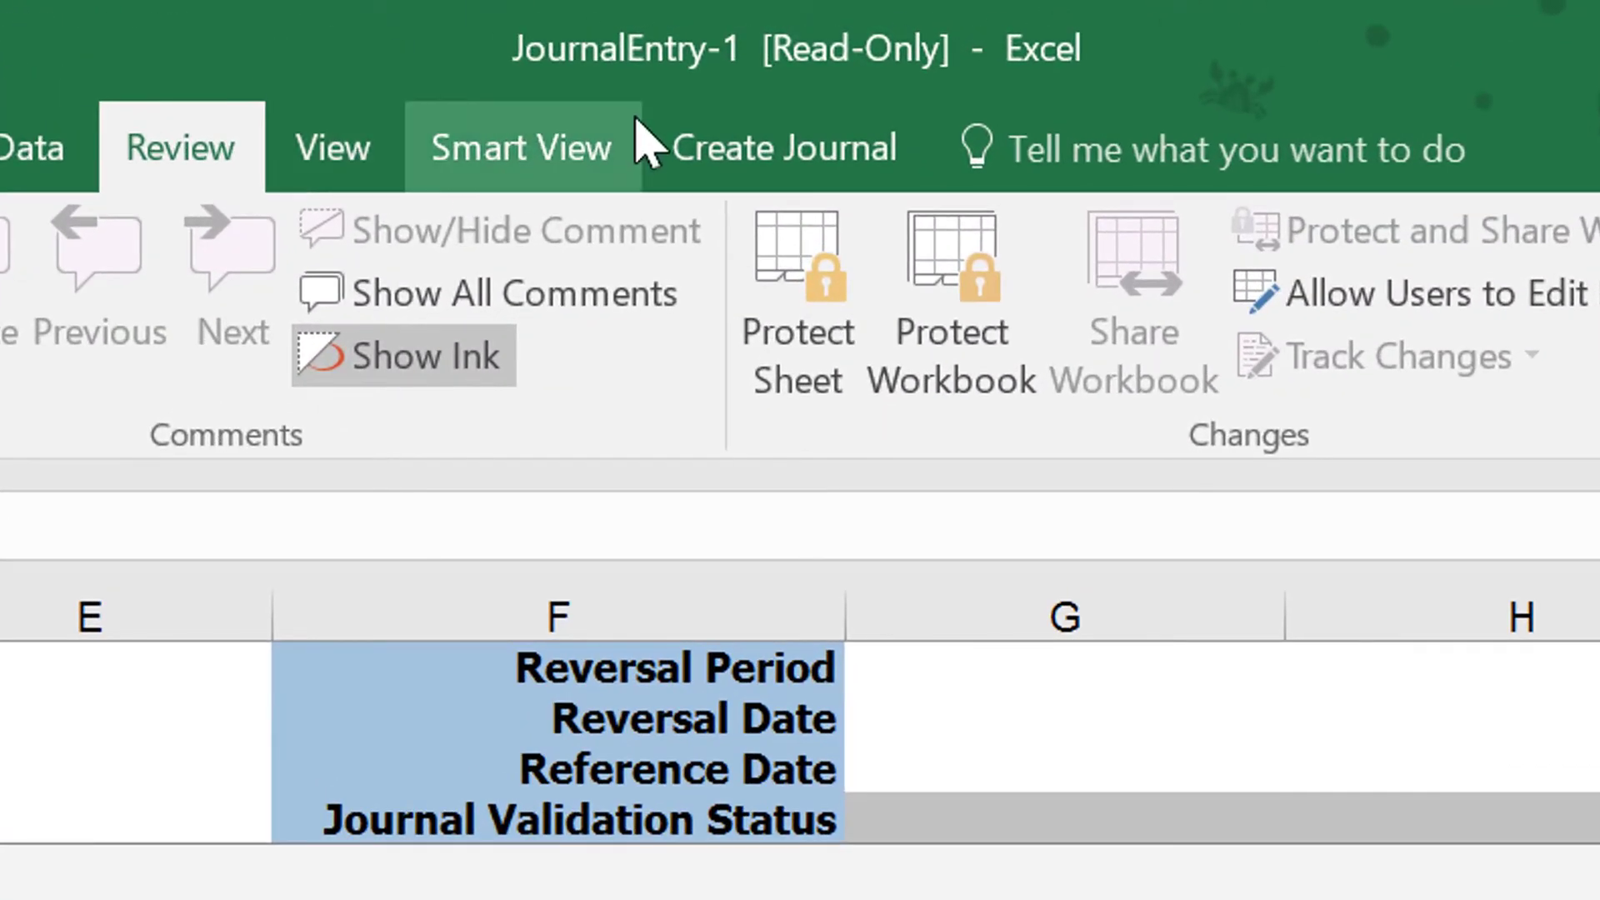
left_click(733, 151)
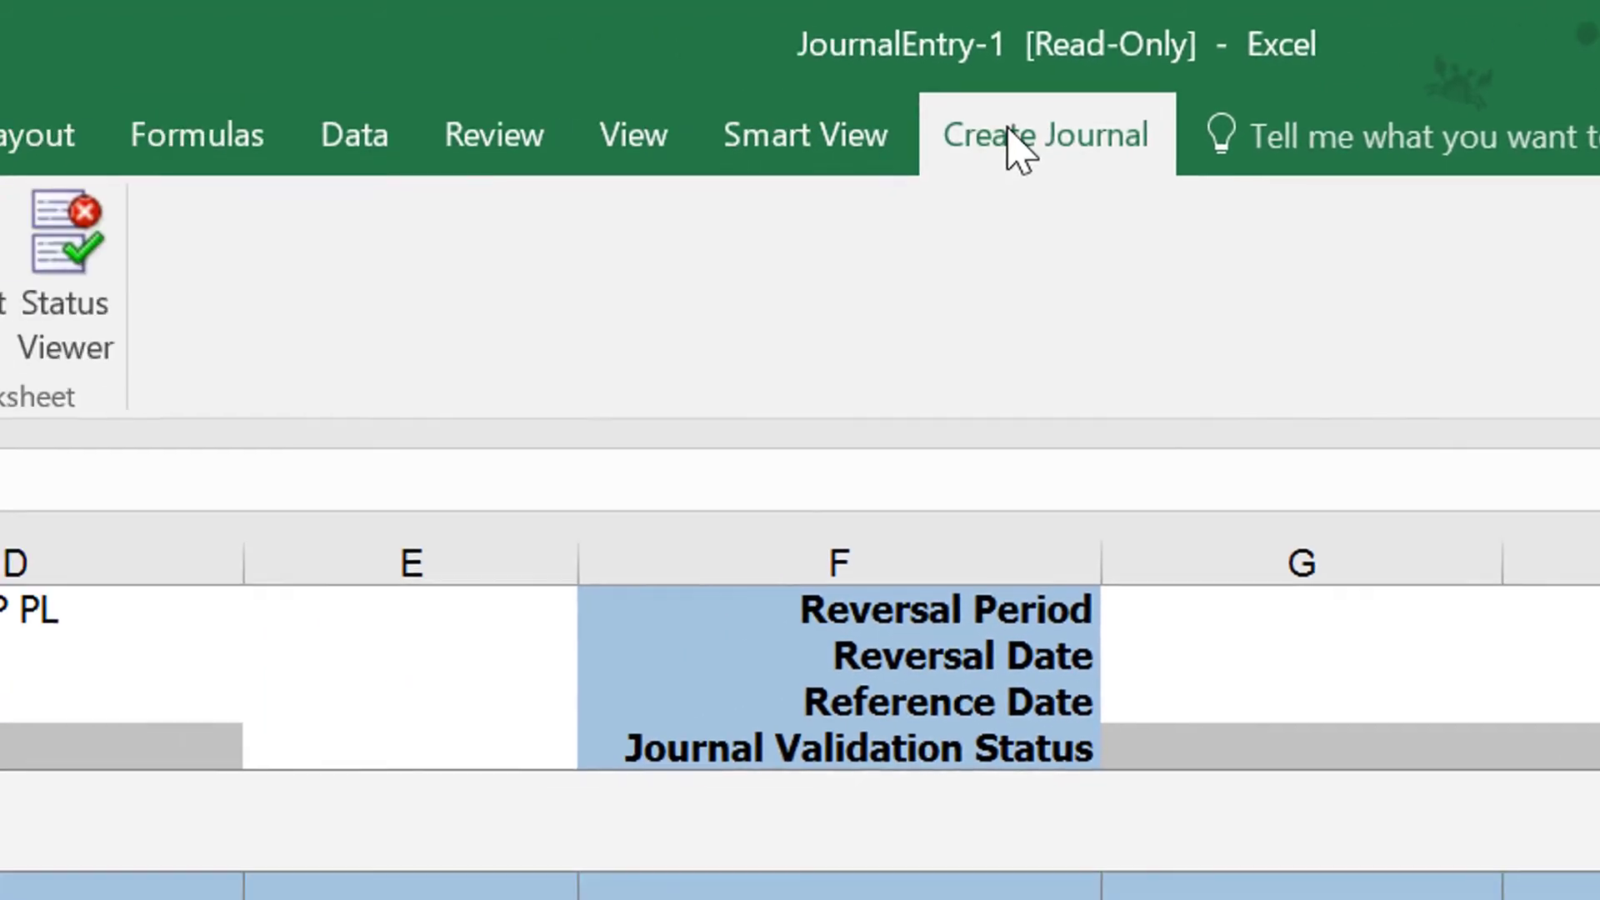